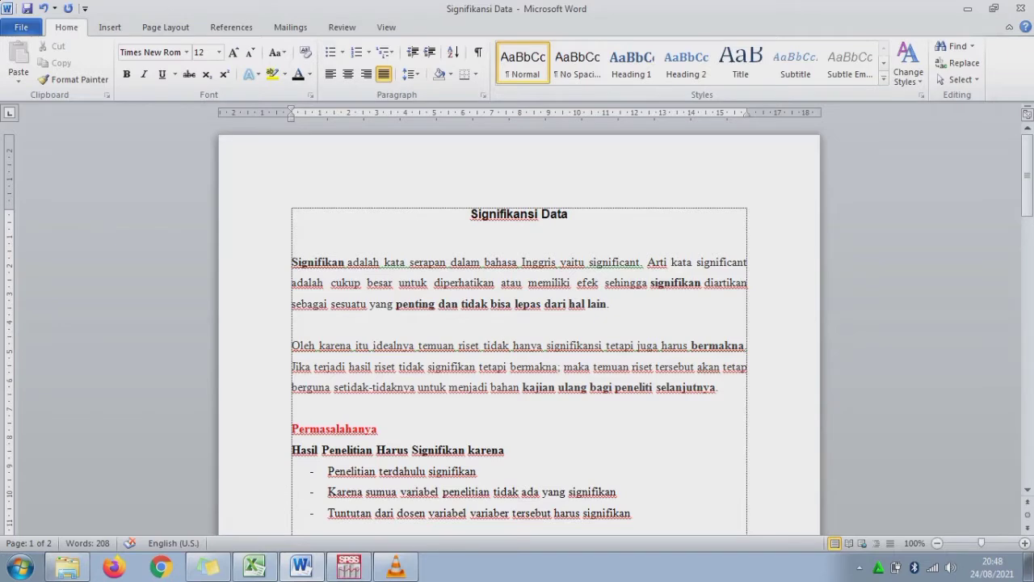
# Highlight the title Signifikansi Data and most of the first paragraph
pyautogui.hotkey('ctrl', 'Home')
pyautogui.hotkey('shift', 'End')
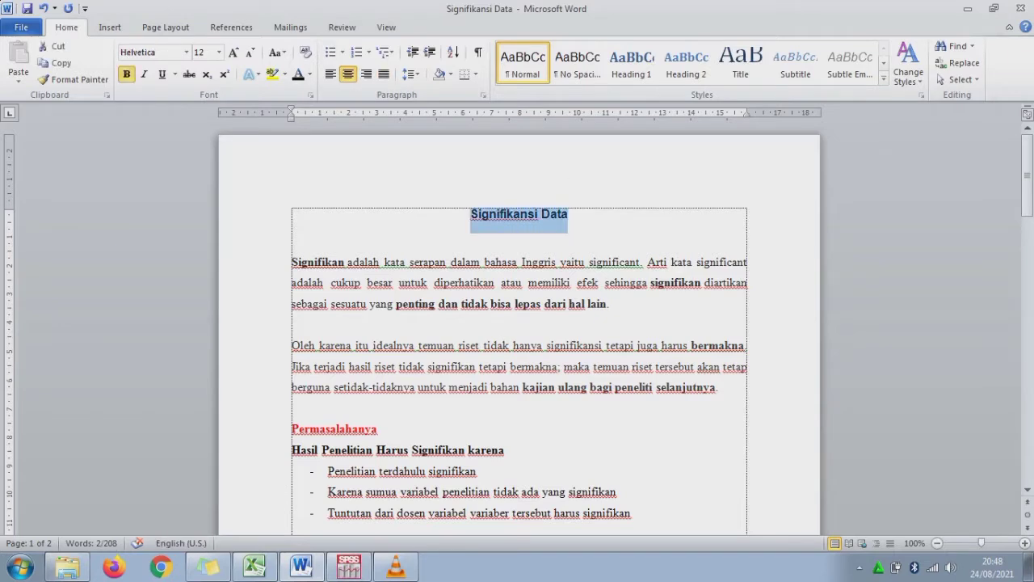
pyautogui.press('Down')
pyautogui.press('Down')
pyautogui.hotkey('shift', 'Right')
pyautogui.hotkey('shift', 'Right')
pyautogui.hotkey('shift', 'Right')
pyautogui.hotkey('shift', 'Right')
pyautogui.hotkey('shift', 'Right')
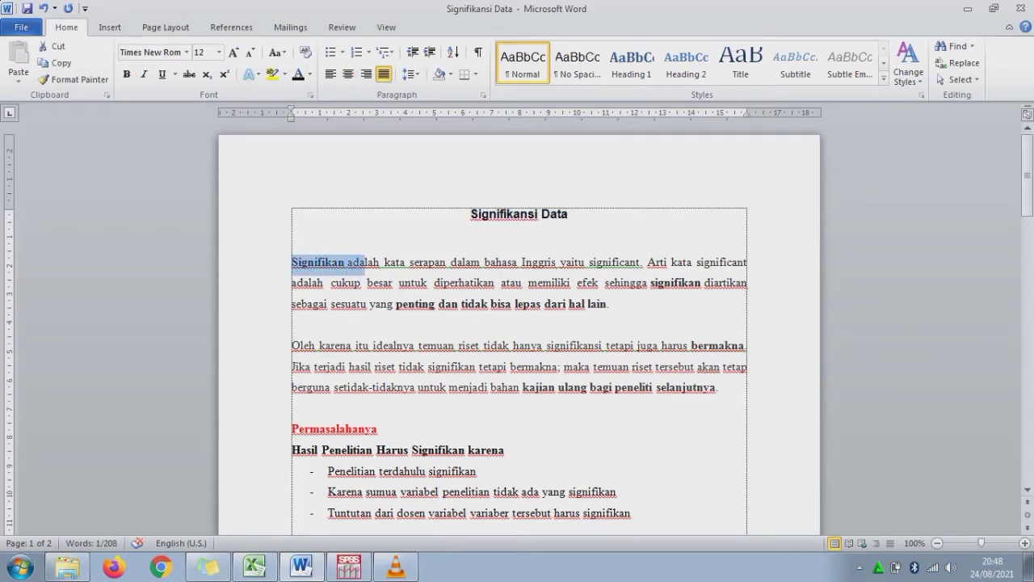
pyautogui.hotkey('shift', 'Right')
pyautogui.hotkey('shift', 'Right')
pyautogui.hotkey('shift', 'Right')
pyautogui.hotkey('shift', 'Right')
pyautogui.hotkey('shift', 'Right')
pyautogui.hotkey('shift', 'Right')
pyautogui.hotkey('shift', 'Right')
pyautogui.hotkey('shift', 'Right')
pyautogui.hotkey('shift', 'Right')
pyautogui.hotkey('shift', 'Right')
pyautogui.hotkey('shift', 'Right')
pyautogui.hotkey('shift', 'Right')
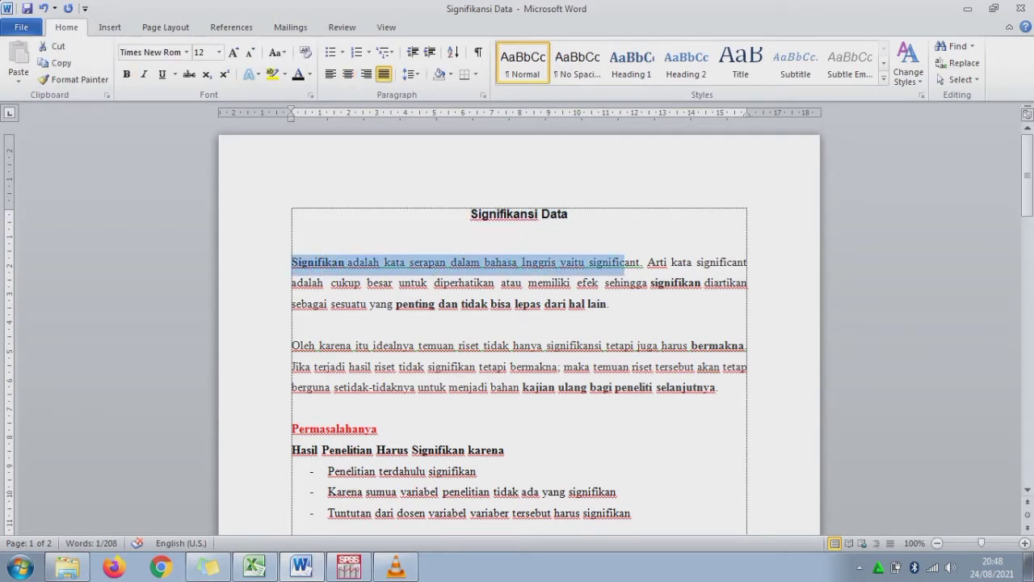
pyautogui.hotkey('shift', 'Right')
pyautogui.hotkey('shift', 'Right')
pyautogui.hotkey('shift', 'Right')
pyautogui.hotkey('shift', 'Right')
pyautogui.hotkey('shift', 'Right')
pyautogui.hotkey('shift', 'Right')
pyautogui.hotkey('shift', 'Right')
pyautogui.hotkey('shift', 'Right')
pyautogui.hotkey('shift', 'Right')
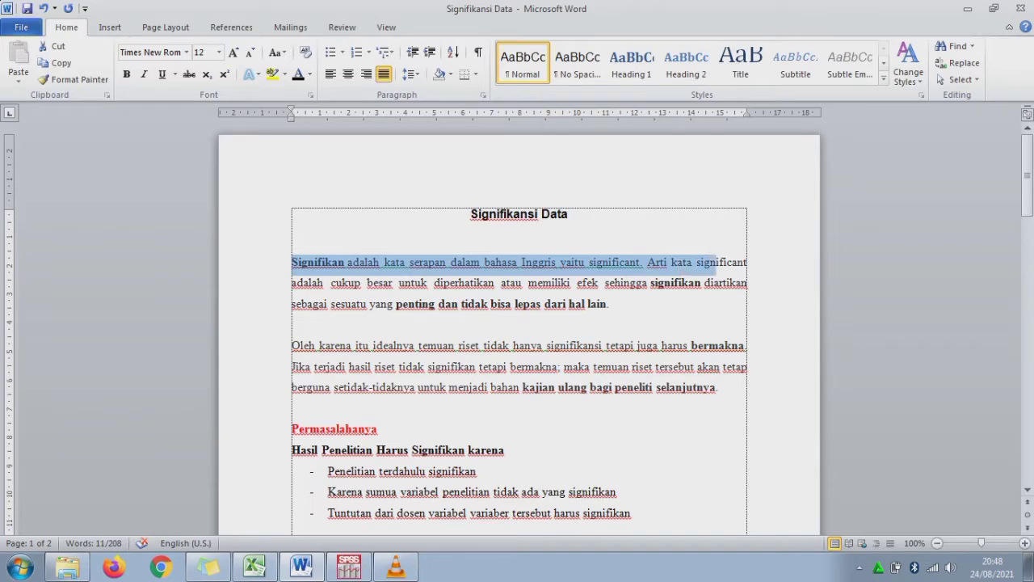
pyautogui.hotkey('shift', 'Right')
pyautogui.hotkey('shift', 'Right')
pyautogui.hotkey('shift', 'Right')
pyautogui.hotkey('shift', 'Right')
pyautogui.hotkey('shift', 'Right')
pyautogui.hotkey('shift', 'Right')
pyautogui.hotkey('shift', 'Right')
pyautogui.hotkey('shift', 'Right')
pyautogui.hotkey('shift', 'Right')
pyautogui.hotkey('shift', 'Right')
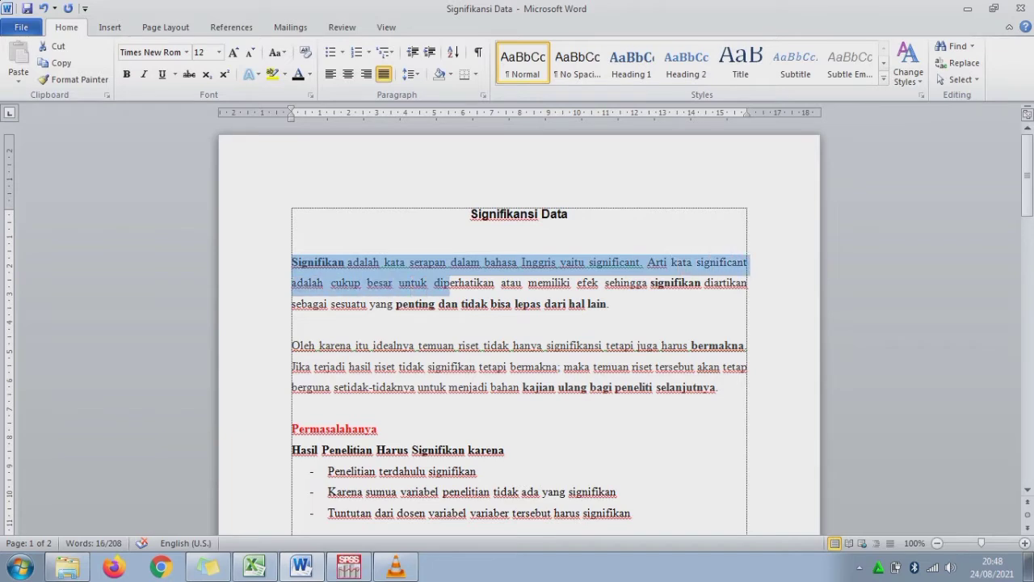
pyautogui.hotkey('shift', 'Right')
pyautogui.hotkey('shift', 'Right')
pyautogui.hotkey('shift', 'Right')
pyautogui.hotkey('shift', 'Right')
pyautogui.hotkey('shift', 'Right')
pyautogui.hotkey('shift', 'Right')
pyautogui.hotkey('shift', 'Right')
pyautogui.hotkey('shift', 'Right')
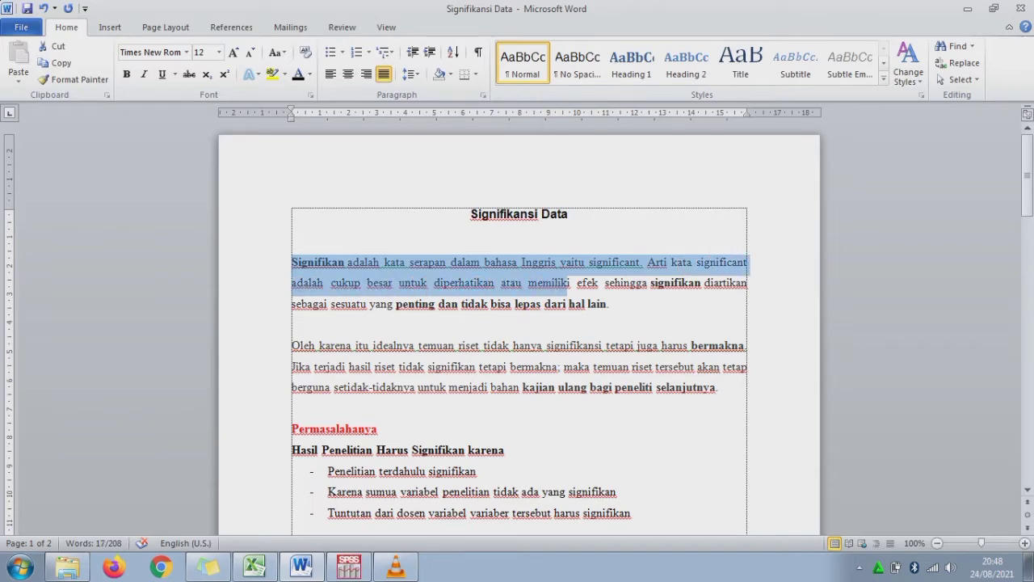
pyautogui.hotkey('shift', 'Right')
pyautogui.hotkey('shift', 'Right')
pyautogui.hotkey('shift', 'Right')
pyautogui.hotkey('shift', 'Right')
pyautogui.hotkey('shift', 'Right')
pyautogui.hotkey('shift', 'Right')
pyautogui.hotkey('shift', 'Right')
pyautogui.hotkey('shift', 'Right')
pyautogui.hotkey('shift', 'Right')
pyautogui.hotkey('shift', 'Right')
pyautogui.hotkey('shift', 'Right')
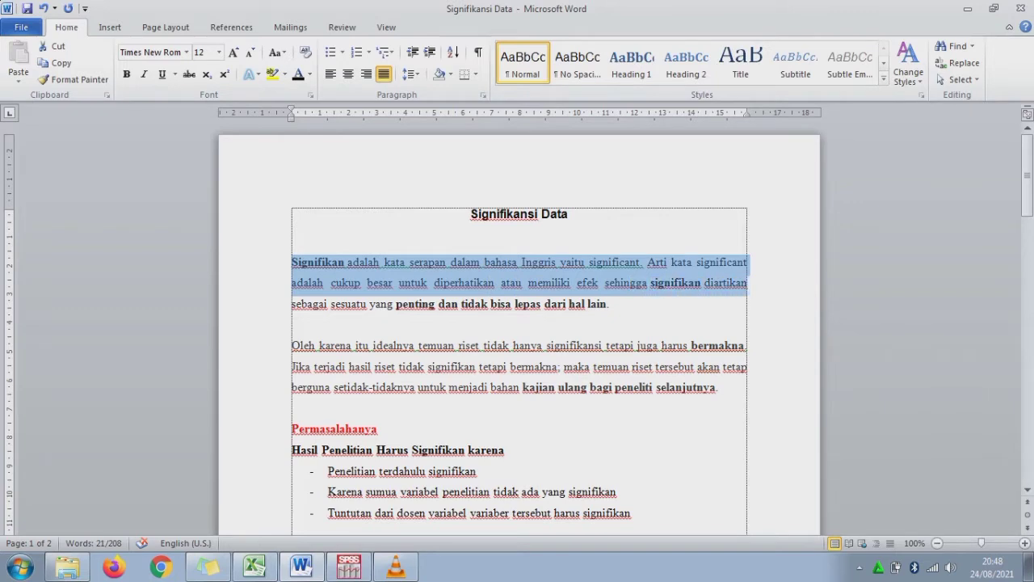
pyautogui.hotkey('shift', 'Right')
pyautogui.hotkey('shift', 'Right')
pyautogui.hotkey('shift', 'Right')
pyautogui.hotkey('shift', 'Right')
pyautogui.hotkey('shift', 'Right')
pyautogui.hotkey('shift', 'Right')
pyautogui.hotkey('shift', 'Right')
pyautogui.hotkey('shift', 'Right')
pyautogui.hotkey('shift', 'Right')
pyautogui.hotkey('shift', 'Right')
pyautogui.hotkey('shift', 'Right')
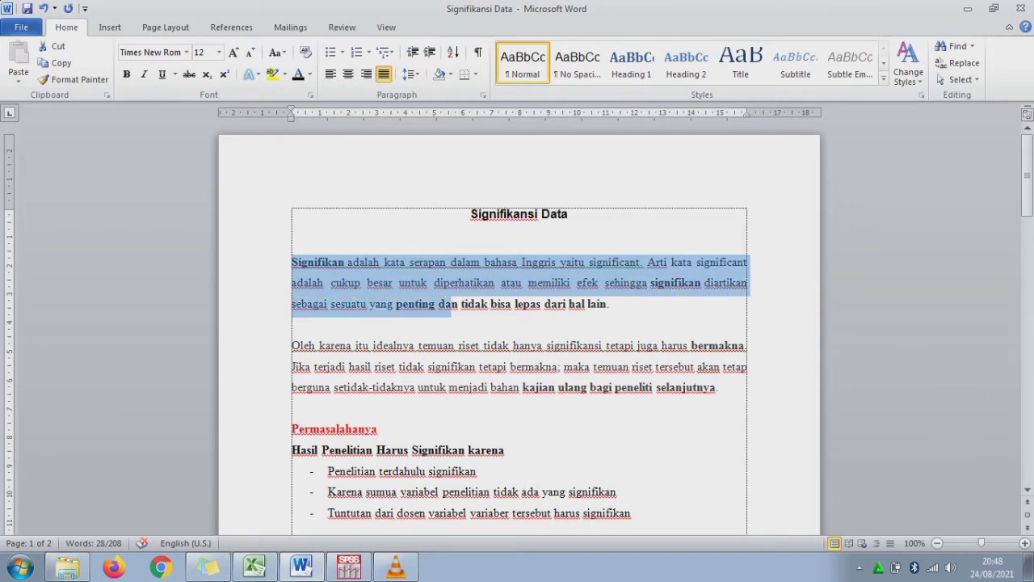
pyautogui.hotkey('shift', 'Right')
pyautogui.hotkey('shift', 'Right')
pyautogui.hotkey('shift', 'Right')
pyautogui.hotkey('shift', 'Right')
pyautogui.hotkey('shift', 'Right')
pyautogui.hotkey('shift', 'Right')
pyautogui.hotkey('shift', 'Right')
pyautogui.hotkey('shift', 'Right')
pyautogui.hotkey('shift', 'Right')
pyautogui.hotkey('shift', 'Right')
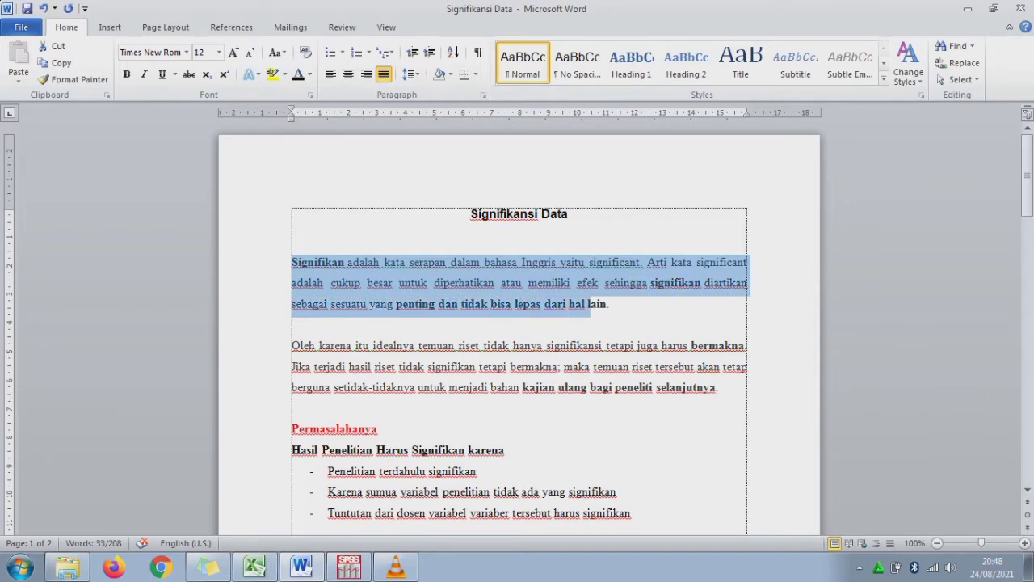
pyautogui.hotkey('shift', 'Right')
pyautogui.hotkey('shift', 'Right')
pyautogui.hotkey('shift', 'Right')
pyautogui.hotkey('shift', 'Right')
pyautogui.hotkey('shift', 'Right')
# Highlight the paragraph beginning 'Oleh karena itu' and the red heading Permasalahanya
pyautogui.moveTo(292, 345); pyautogui.dragTo(373, 346)
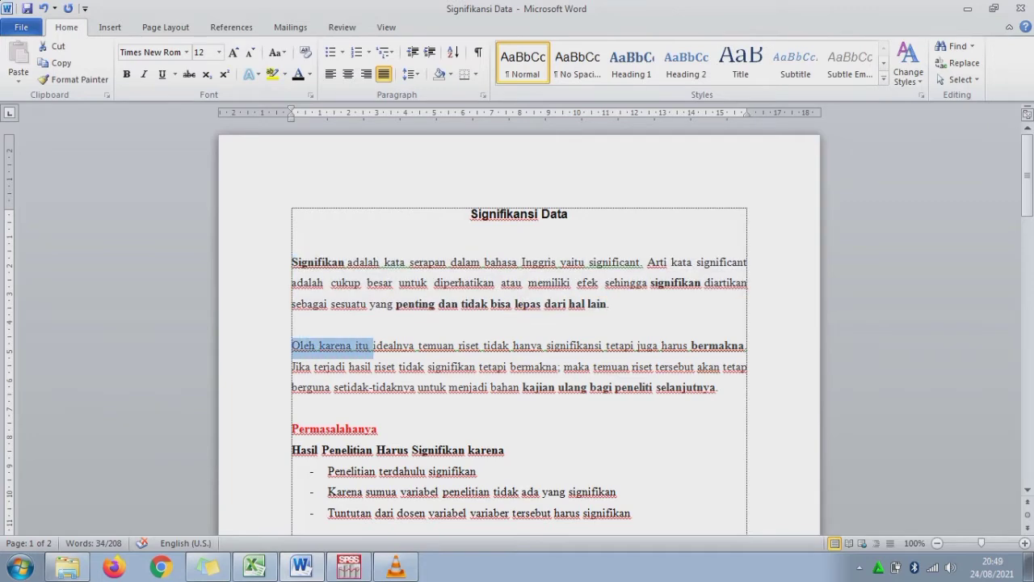
pyautogui.hotkey('shift', 'Right')
pyautogui.hotkey('shift', 'Right')
pyautogui.hotkey('shift', 'Right')
pyautogui.hotkey('shift', 'Right')
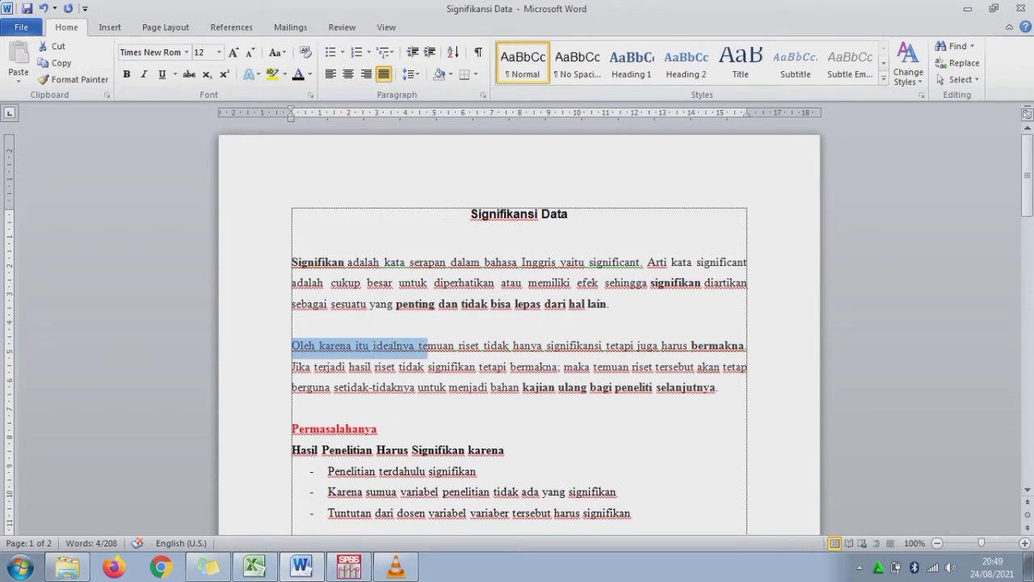
pyautogui.hotkey('shift', 'Right')
pyautogui.hotkey('shift', 'Right')
pyautogui.hotkey('shift', 'Right')
pyautogui.hotkey('shift', 'Right')
pyautogui.hotkey('shift', 'Right')
pyautogui.hotkey('shift', 'Right')
pyautogui.hotkey('shift', 'Right')
pyautogui.hotkey('shift', 'Right')
pyautogui.hotkey('shift', 'Right')
pyautogui.hotkey('shift', 'Right')
pyautogui.hotkey('shift', 'Right')
pyautogui.hotkey('shift', 'Right')
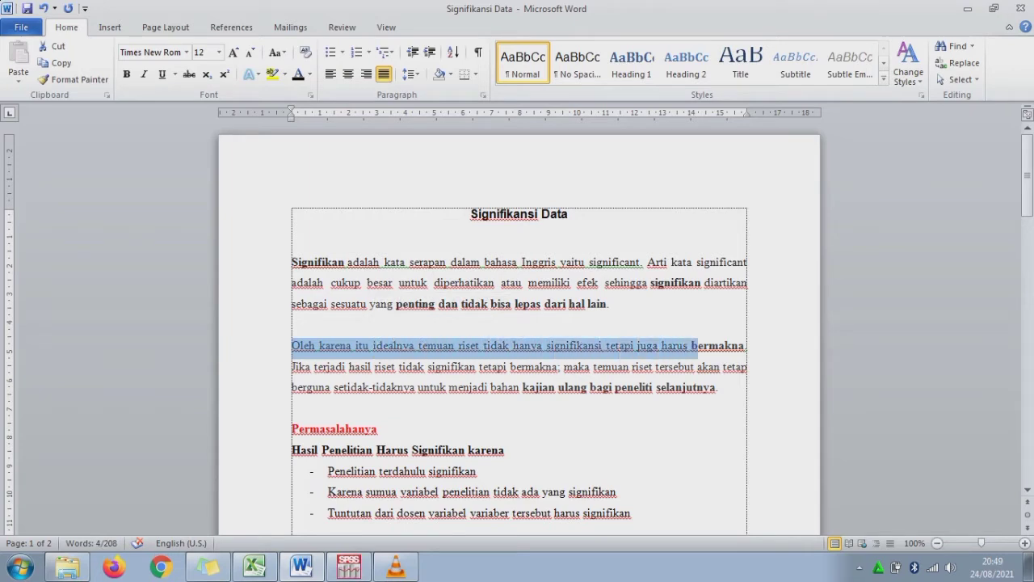
pyautogui.hotkey('shift', 'Right')
pyautogui.hotkey('shift', 'Right')
pyautogui.hotkey('shift', 'Right')
pyautogui.hotkey('shift', 'Right')
pyautogui.hotkey('shift', 'Right')
pyautogui.hotkey('shift', 'Right')
pyautogui.hotkey('shift', 'Right')
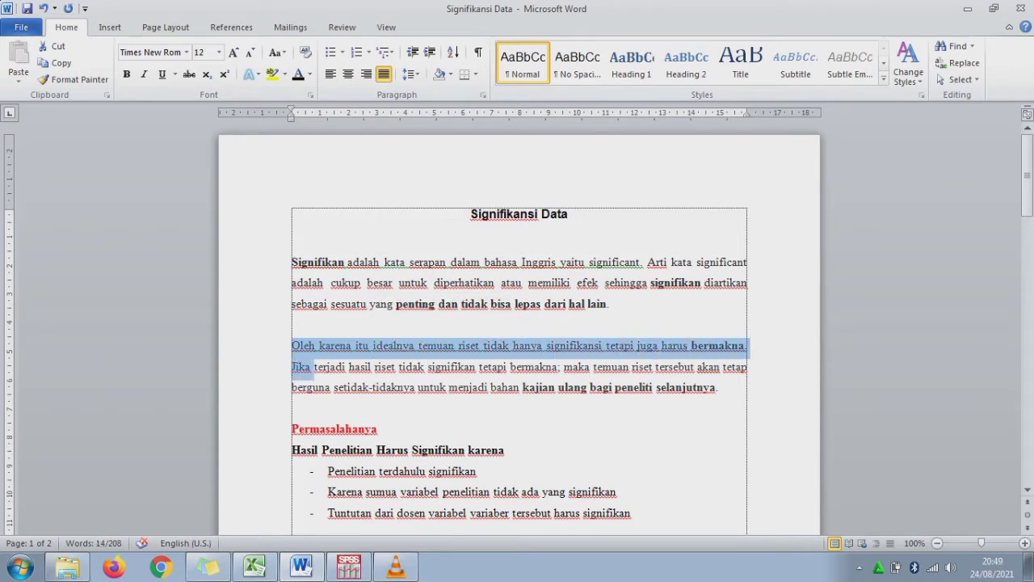
pyautogui.hotkey('shift', 'Right')
pyautogui.hotkey('shift', 'Right')
pyautogui.hotkey('shift', 'Right')
pyautogui.hotkey('shift', 'Right')
pyautogui.hotkey('shift', 'Right')
pyautogui.hotkey('shift', 'Right')
pyautogui.hotkey('shift', 'Right')
pyautogui.hotkey('shift', 'Right')
pyautogui.hotkey('shift', 'Right')
pyautogui.hotkey('shift', 'Right')
pyautogui.hotkey('shift', 'Right')
pyautogui.hotkey('shift', 'Right')
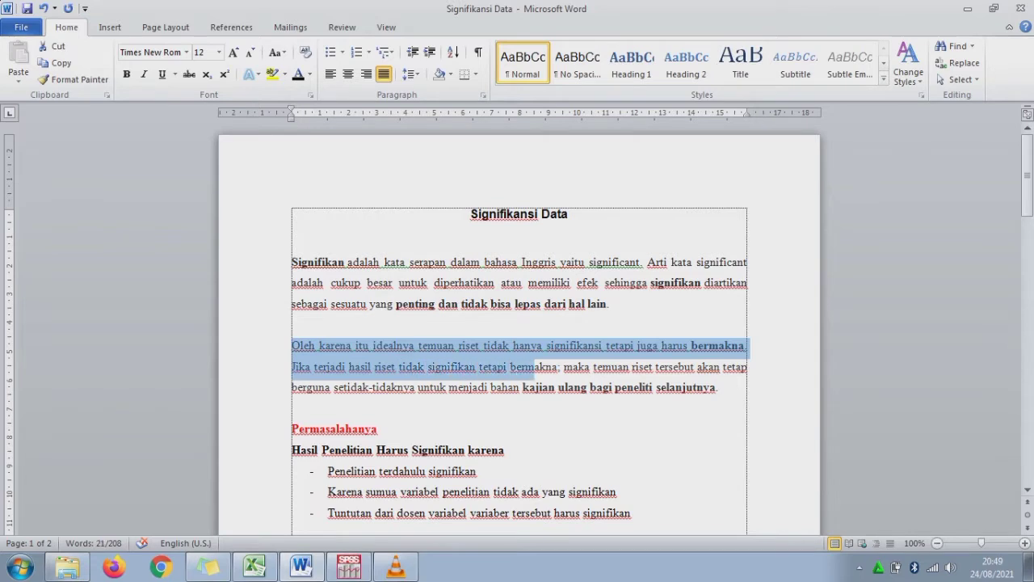
pyautogui.hotkey('shift', 'Right')
pyautogui.hotkey('shift', 'Right')
pyautogui.hotkey('shift', 'Right')
pyautogui.hotkey('shift', 'Right')
pyautogui.hotkey('shift', 'Right')
pyautogui.hotkey('shift', 'Right')
pyautogui.hotkey('shift', 'Right')
pyautogui.hotkey('shift', 'Right')
pyautogui.hotkey('shift', 'Right')
pyautogui.hotkey('shift', 'Right')
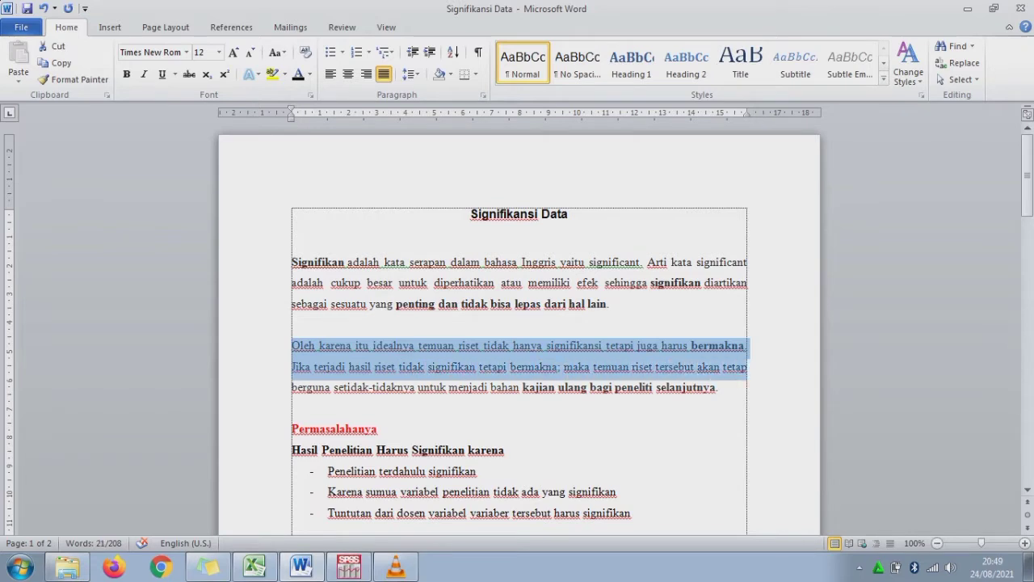
pyautogui.hotkey('shift', 'Right')
pyautogui.hotkey('shift', 'Right')
pyautogui.hotkey('shift', 'Right')
pyautogui.hotkey('shift', 'Right')
pyautogui.hotkey('shift', 'Right')
pyautogui.hotkey('shift', 'Right')
pyautogui.hotkey('shift', 'Right')
pyautogui.hotkey('shift', 'Right')
pyautogui.hotkey('shift', 'Right')
pyautogui.hotkey('shift', 'Right')
pyautogui.hotkey('shift', 'Right')
pyautogui.hotkey('shift', 'Right')
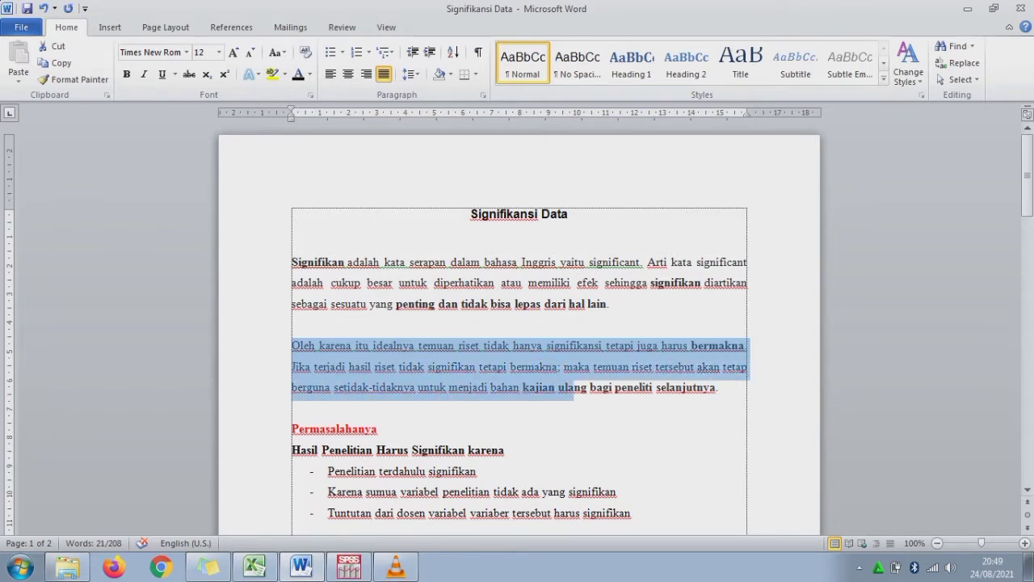
pyautogui.hotkey('shift', 'Right')
pyautogui.hotkey('shift', 'Right')
pyautogui.hotkey('shift', 'Right')
pyautogui.hotkey('shift', 'Right')
pyautogui.hotkey('shift', 'Right')
pyautogui.hotkey('shift', 'Right')
pyautogui.hotkey('shift', 'Right')
pyautogui.hotkey('shift', 'Right')
pyautogui.hotkey('shift', 'Right')
pyautogui.hotkey('shift', 'Right')
pyautogui.hotkey('shift', 'Right')
pyautogui.hotkey('shift', 'Right')
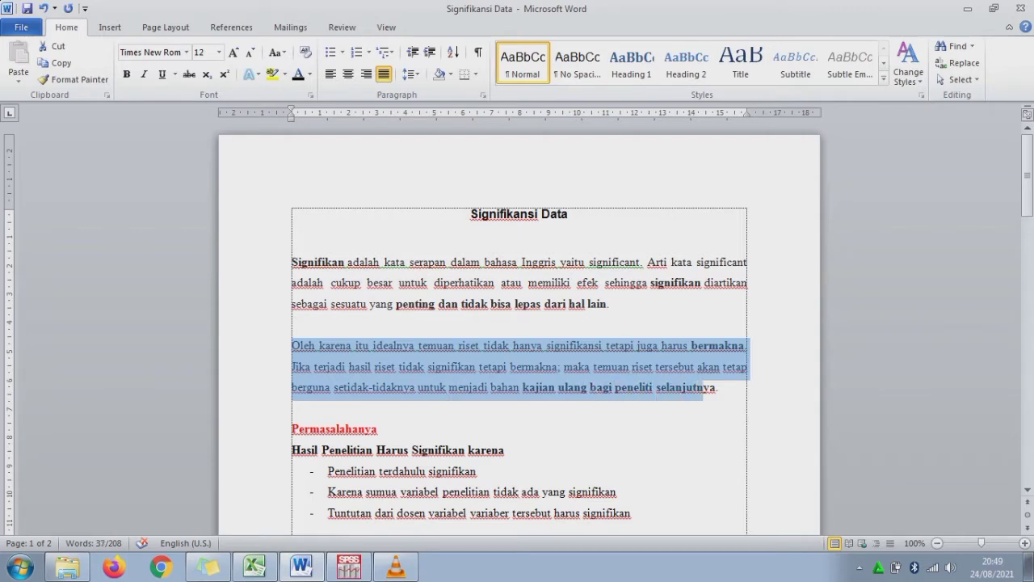
pyautogui.hotkey('shift', 'Right')
pyautogui.hotkey('shift', 'Right')
pyautogui.hotkey('shift', 'Right')
pyautogui.click(292, 429)
pyautogui.hotkey('shift', 'Right')
pyautogui.hotkey('shift', 'Right')
pyautogui.hotkey('shift', 'Right')
pyautogui.hotkey('shift', 'Right')
pyautogui.hotkey('shift', 'Right')
pyautogui.hotkey('shift', 'Right')
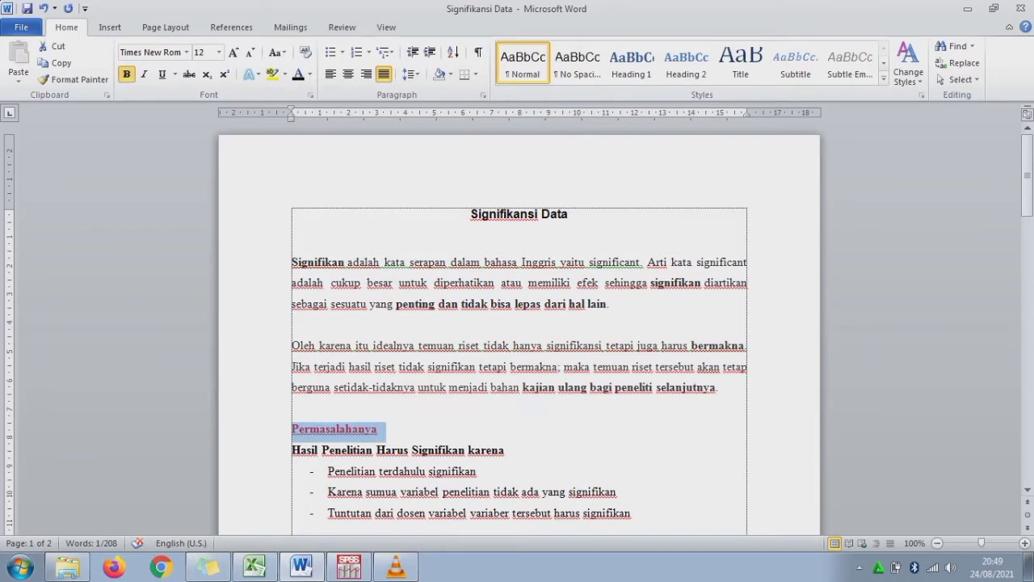
# Highlight the line 'Hasil Penelitian Harus Signifikan karena' and its list items
pyautogui.moveTo(292, 450); pyautogui.dragTo(505, 450)
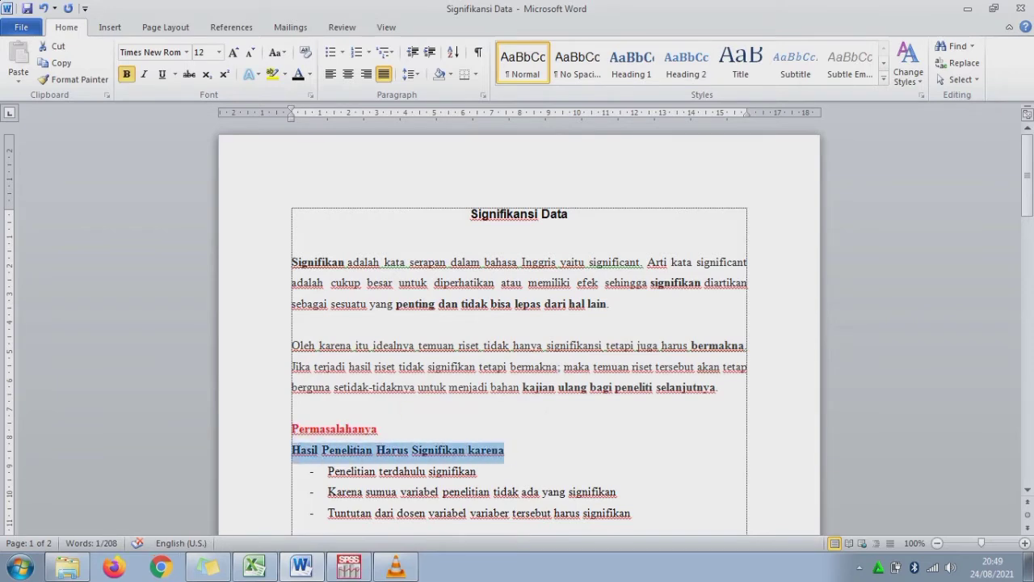
pyautogui.hotkey('shift', 'Down')
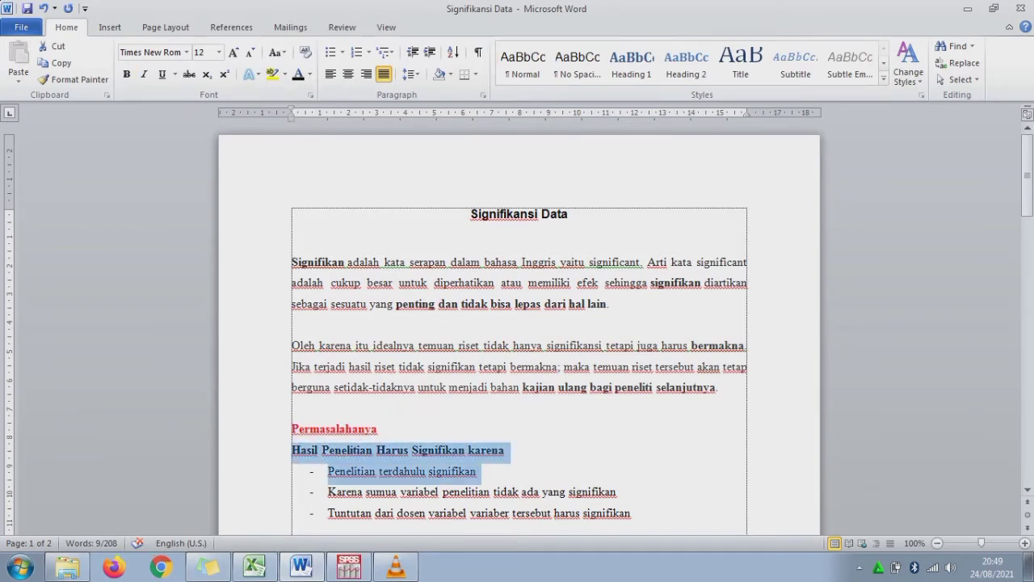
pyautogui.hotkey('shift', 'Down')
pyautogui.hotkey('shift', 'Right')
pyautogui.hotkey('shift', 'Right')
pyautogui.hotkey('shift', 'Right')
pyautogui.hotkey('shift', 'Right')
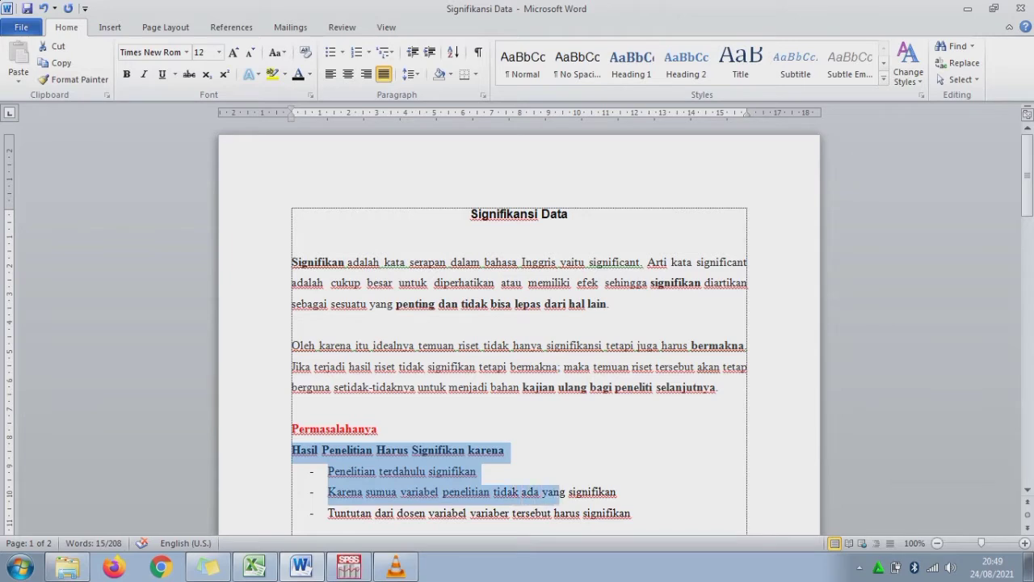
pyautogui.hotkey('shift', 'Right')
pyautogui.hotkey('shift', 'Right')
pyautogui.hotkey('shift', 'Right')
pyautogui.hotkey('shift', 'Right')
pyautogui.hotkey('shift', 'Right')
pyautogui.hotkey('shift', 'Right')
pyautogui.hotkey('shift', 'Right')
pyautogui.hotkey('shift', 'Right')
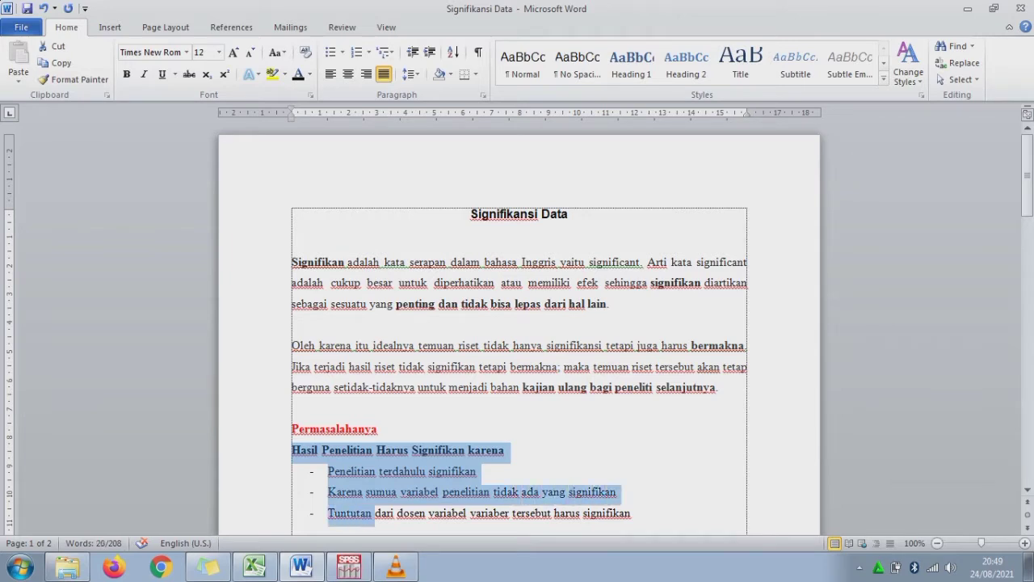
pyautogui.hotkey('shift', 'Right')
pyautogui.hotkey('shift', 'Right')
pyautogui.hotkey('shift', 'Right')
pyautogui.hotkey('shift', 'Right')
pyautogui.hotkey('shift', 'Right')
pyautogui.hotkey('shift', 'Right')
pyautogui.hotkey('shift', 'Right')
pyautogui.hotkey('shift', 'Right')
pyautogui.hotkey('shift', 'Right')
pyautogui.hotkey('shift', 'Right')
pyautogui.hotkey('shift', 'Right')
pyautogui.hotkey('shift', 'Right')
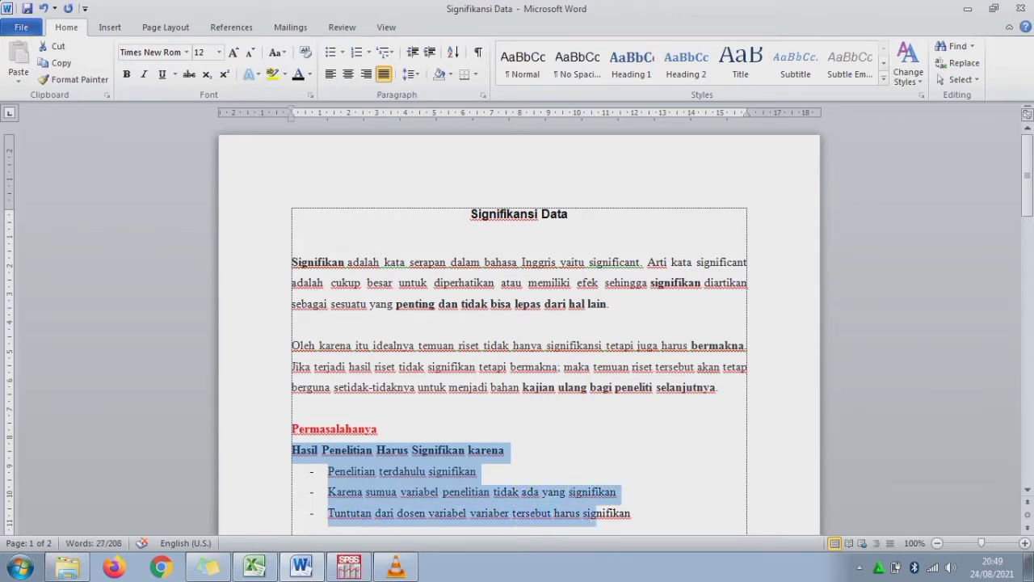
pyautogui.hotkey('shift', 'Right')
pyautogui.hotkey('shift', 'Right')
pyautogui.hotkey('shift', 'Right')
pyautogui.hotkey('shift', 'Right')
pyautogui.hotkey('shift', 'Right')
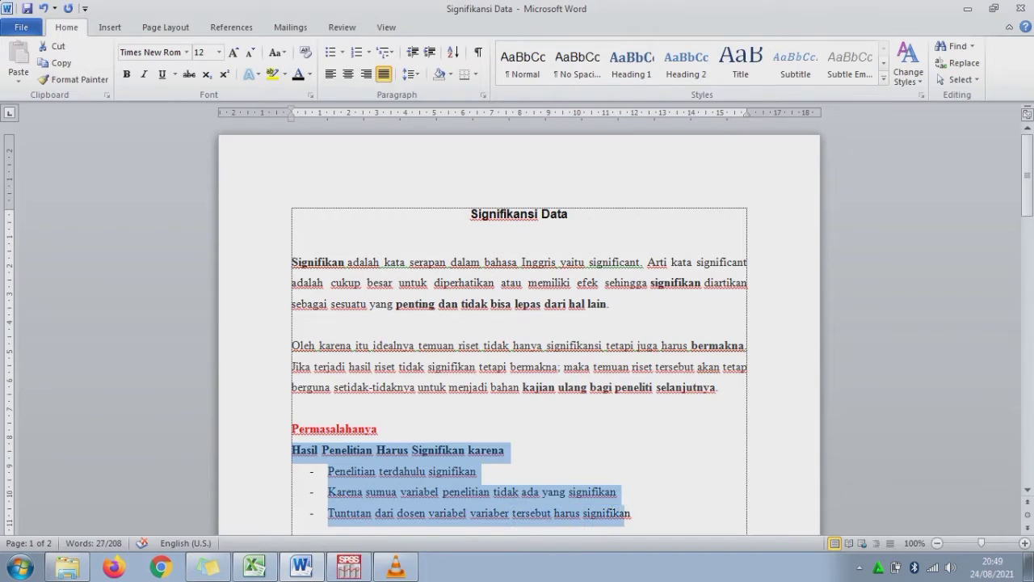
pyautogui.hotkey('shift', 'Right')
# Scroll down and highlight the start of the 'Kalau data' sentence
pyautogui.moveTo(1027, 178); pyautogui.dragTo(1027, 252)
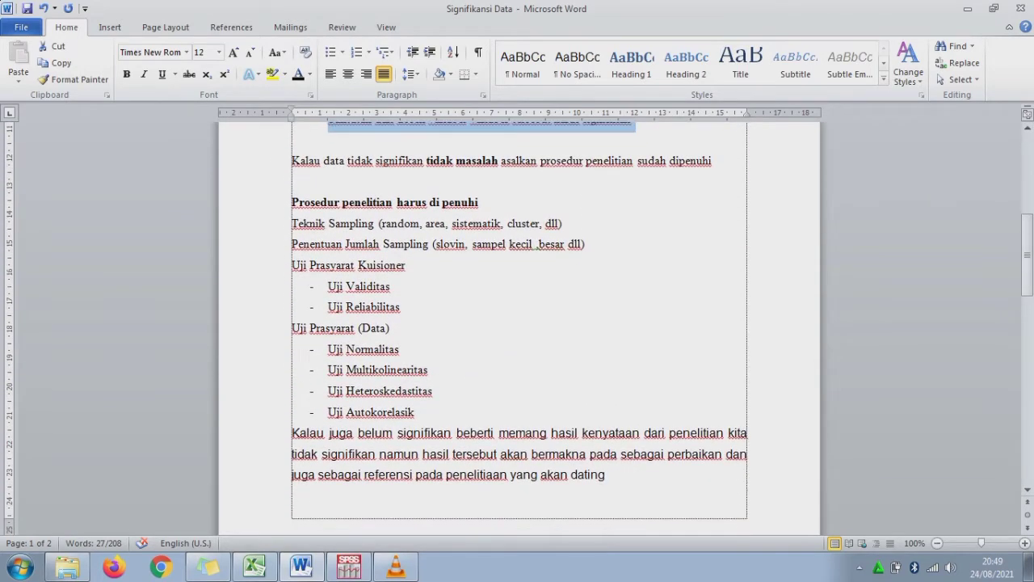
pyautogui.press('Down')
pyautogui.hotkey('ctrl', 'shift', 'Right')
pyautogui.hotkey('ctrl', 'shift', 'Right')
pyautogui.hotkey('ctrl', 'shift', 'Right')
pyautogui.hotkey('ctrl', 'shift', 'Right')
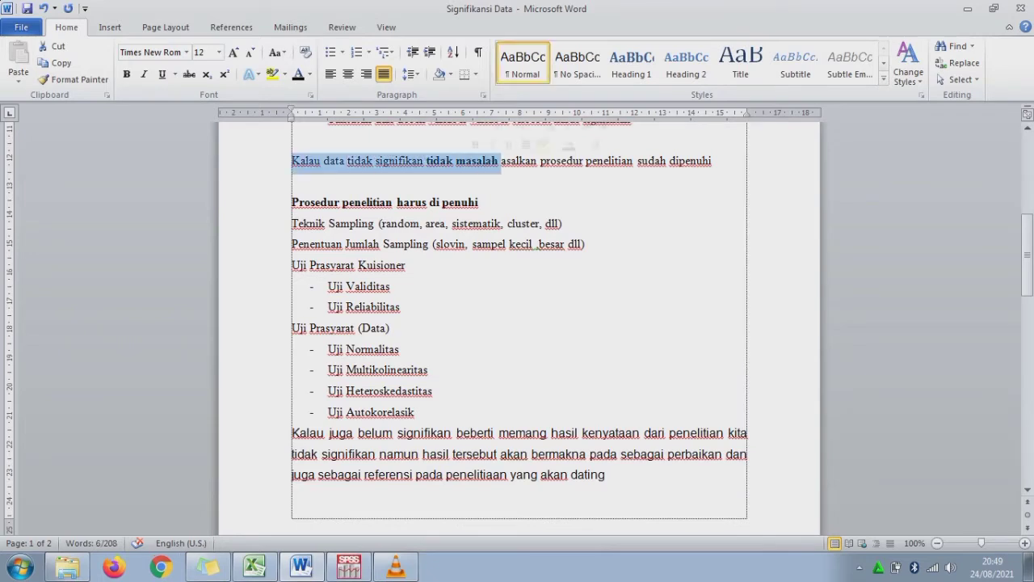
pyautogui.hotkey('shift', 'Right')
pyautogui.hotkey('shift', 'Right')
pyautogui.hotkey('shift', 'Right')
pyautogui.hotkey('shift', 'Right')
pyautogui.hotkey('shift', 'Right')
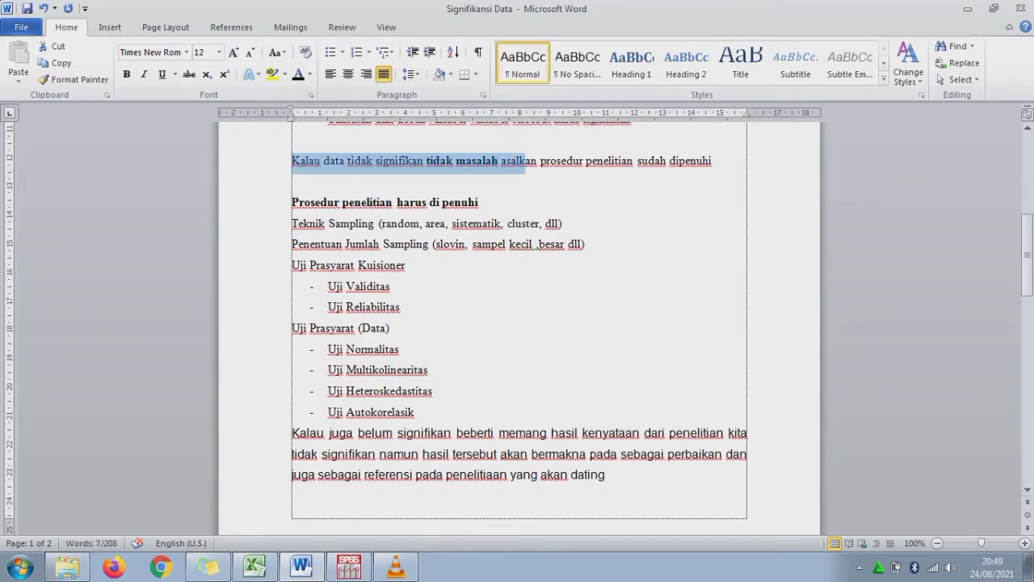
pyautogui.hotkey('shift', 'Right')
pyautogui.hotkey('shift', 'Right')
pyautogui.hotkey('shift', 'Right')
pyautogui.hotkey('shift', 'Right')
pyautogui.hotkey('shift', 'Right')
pyautogui.hotkey('shift', 'Right')
pyautogui.hotkey('shift', 'Right')
pyautogui.hotkey('shift', 'Right')
pyautogui.hotkey('shift', 'Right')
pyautogui.hotkey('shift', 'Right')
pyautogui.hotkey('shift', 'Right')
pyautogui.hotkey('shift', 'Right')
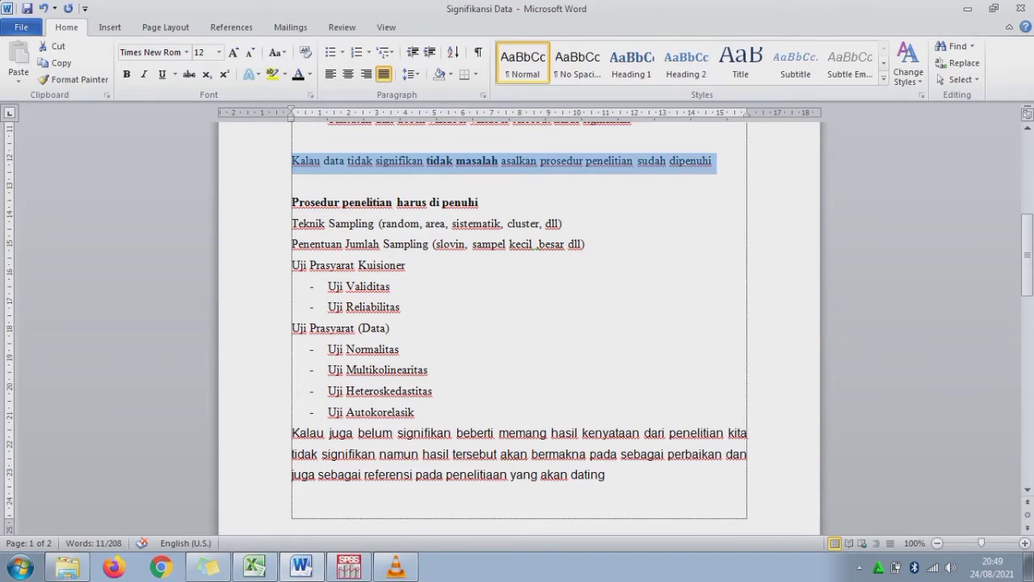
# Highlight from 'Prosedur penelitian harus di penuhi' down through the prerequisite test list
pyautogui.press('Down')
pyautogui.hotkey('shift', 'End')
pyautogui.hotkey('shift', 'Left')
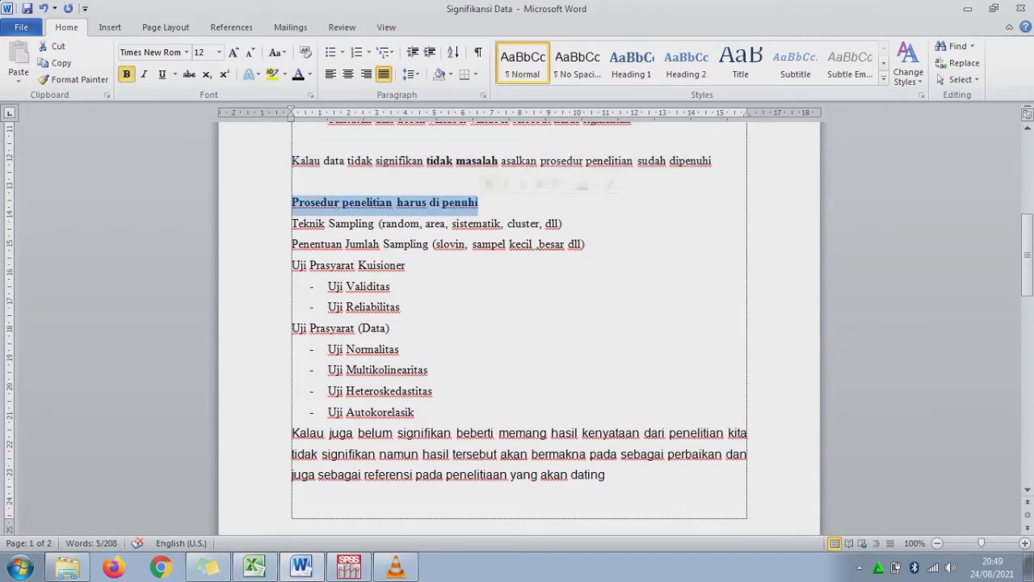
pyautogui.hotkey('shift', 'Down')
pyautogui.hotkey('shift', 'Right')
pyautogui.hotkey('shift', 'Right')
pyautogui.hotkey('shift', 'Right')
pyautogui.hotkey('shift', 'Right')
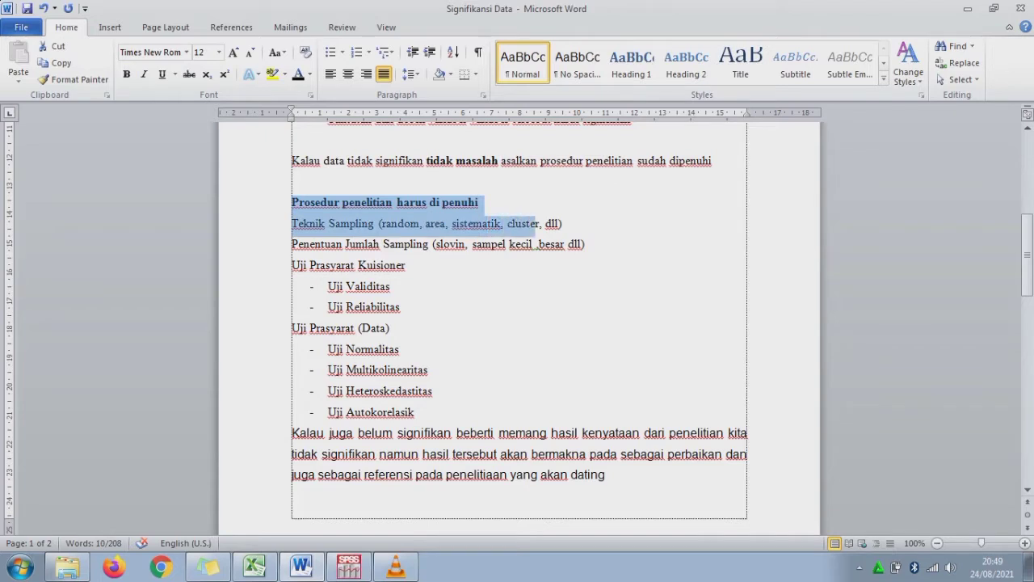
pyautogui.hotkey('shift', 'Right')
pyautogui.hotkey('shift', 'Right')
pyautogui.hotkey('shift', 'Right')
pyautogui.hotkey('shift', 'Right')
pyautogui.hotkey('shift', 'Right')
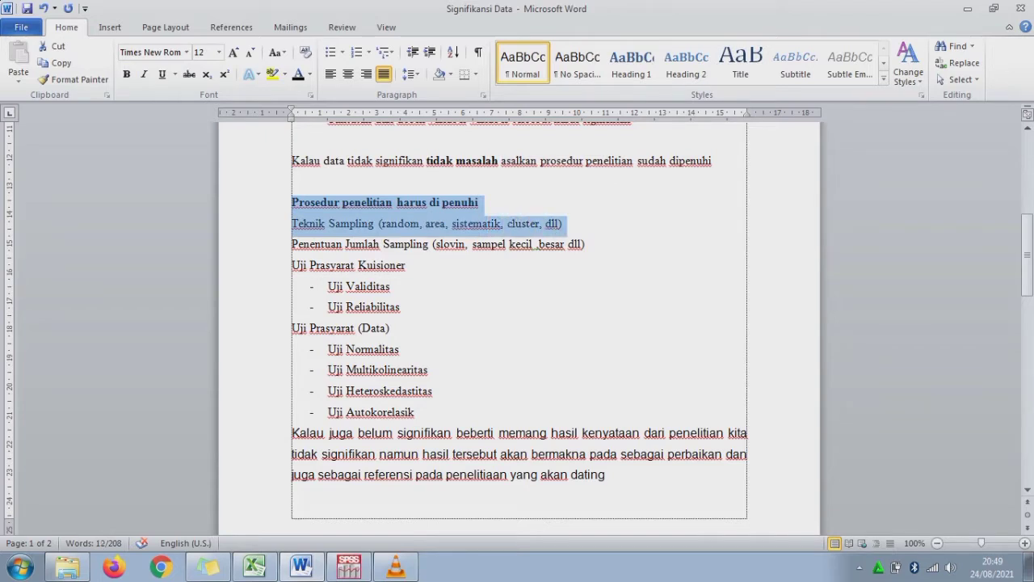
pyautogui.hotkey('shift', 'Down')
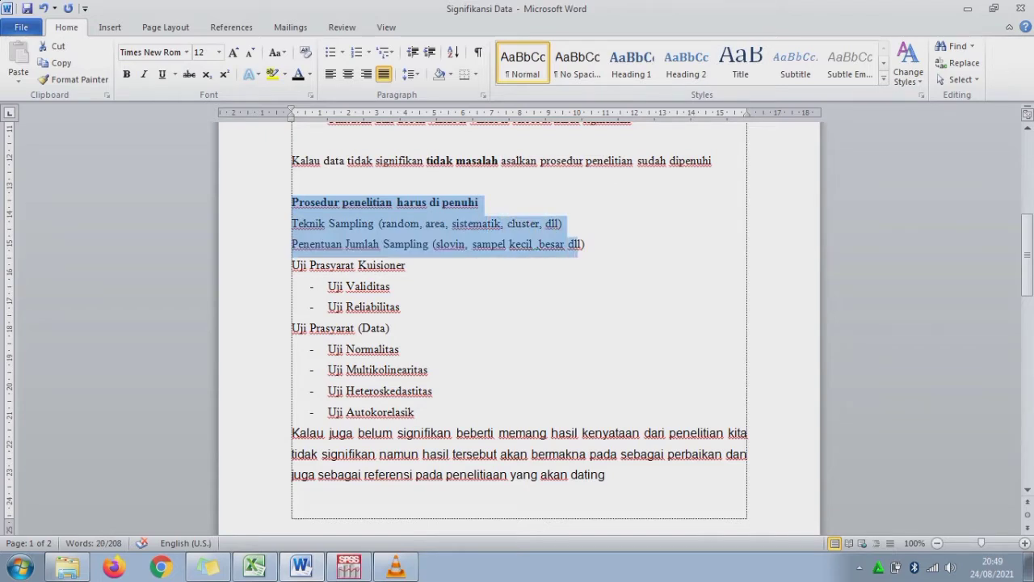
pyautogui.hotkey('shift', 'Down')
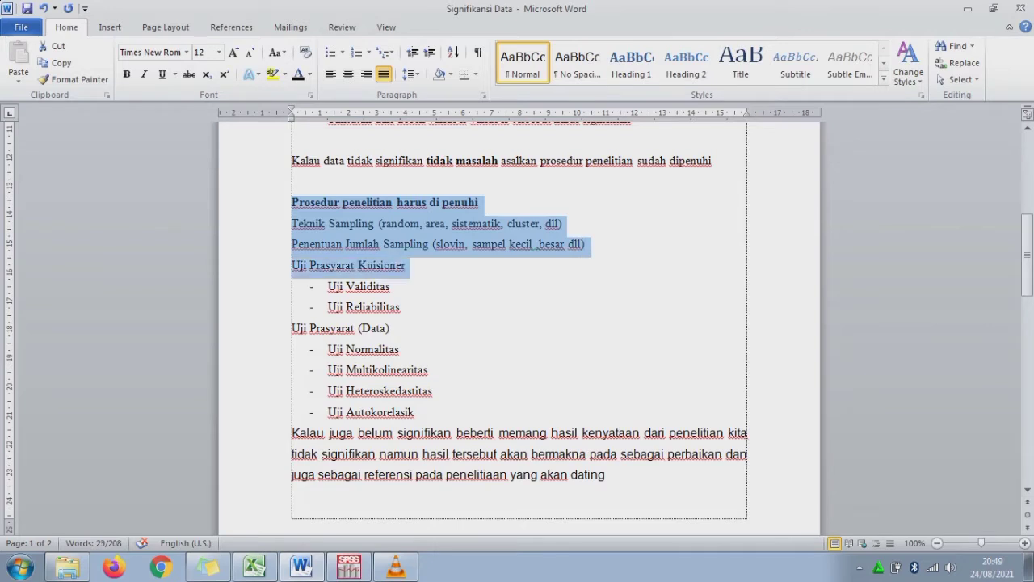
pyautogui.hotkey('shift', 'Down')
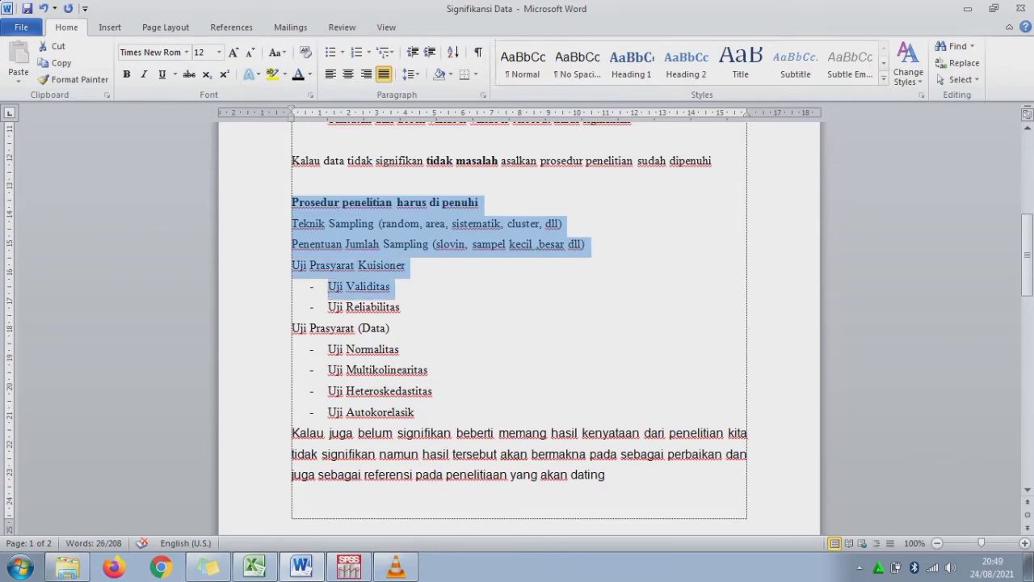
pyautogui.hotkey('shift', 'Down')
pyautogui.hotkey('shift', 'Down')
pyautogui.hotkey('shift', 'Down')
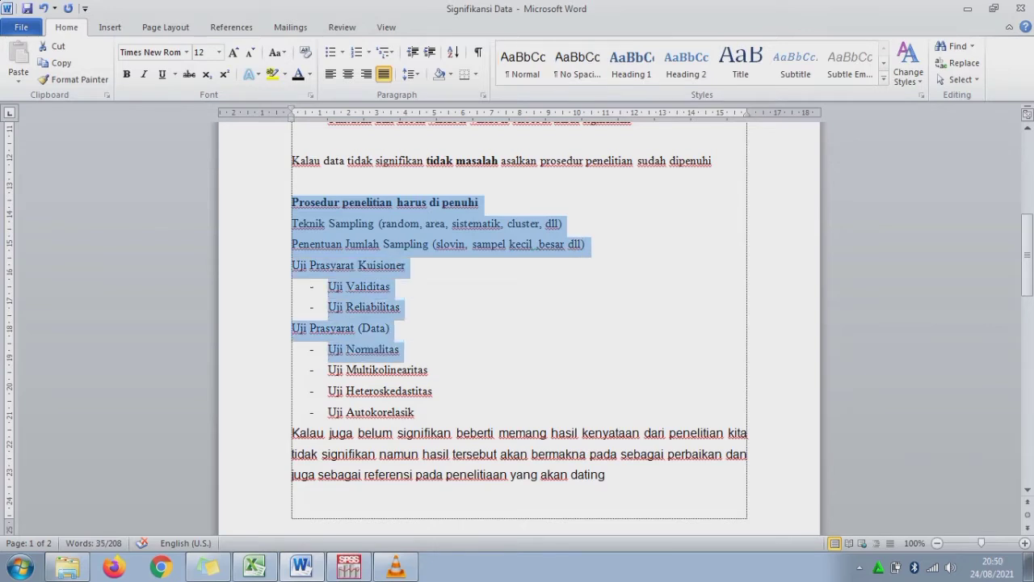
pyautogui.hotkey('shift', 'Down')
pyautogui.hotkey('shift', 'Down')
pyautogui.hotkey('shift', 'Down')
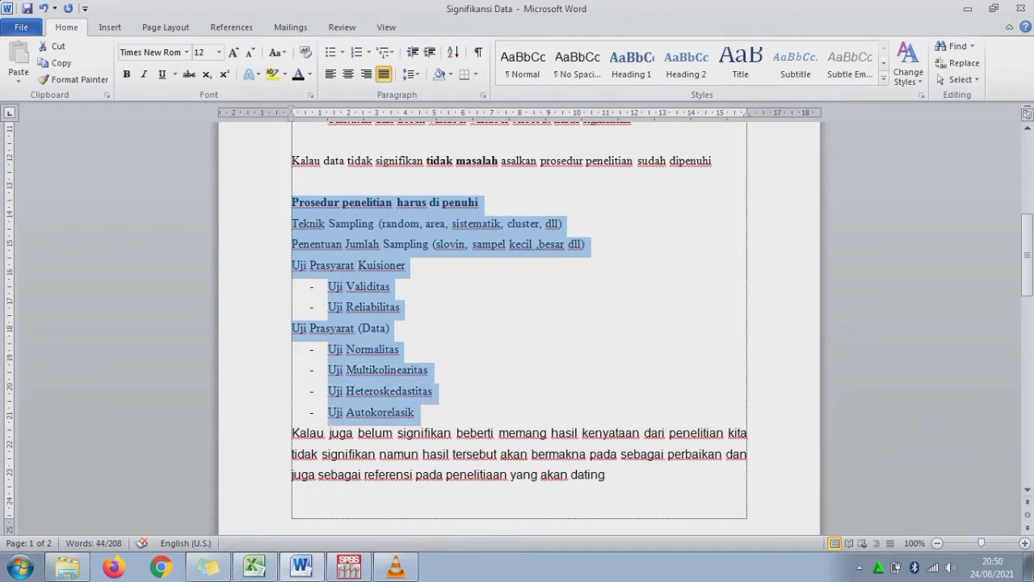
# Highlight the closing paragraph nearly to its end
pyautogui.press('Right')
pyautogui.hotkey('ctrl', 'shift', 'Right')
pyautogui.hotkey('ctrl', 'shift', 'Right')
pyautogui.hotkey('ctrl', 'shift', 'Right')
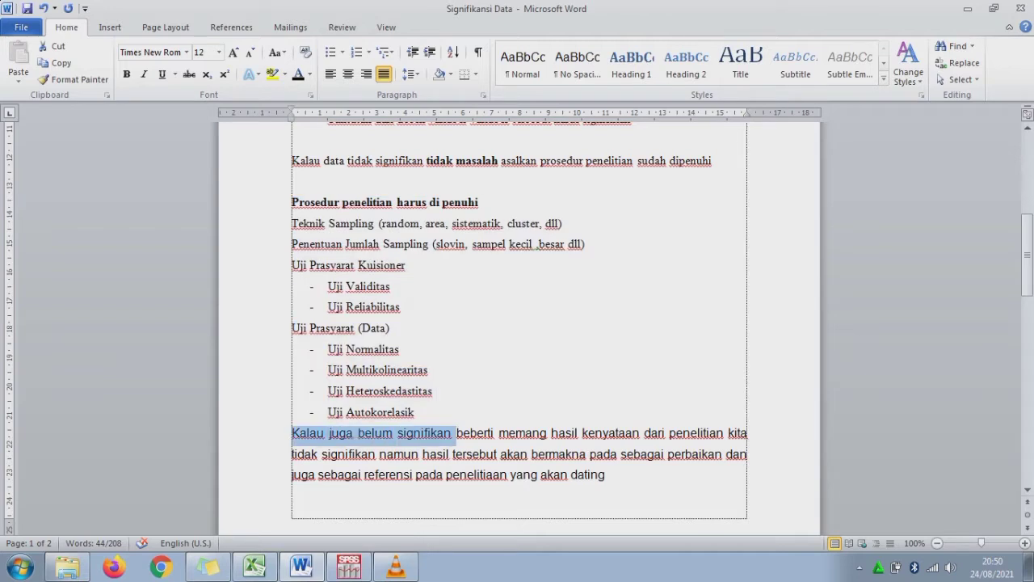
pyautogui.hotkey('shift', 'Right')
pyautogui.hotkey('shift', 'Right')
pyautogui.hotkey('shift', 'Right')
pyautogui.hotkey('shift', 'Right')
pyautogui.hotkey('shift', 'Right')
pyautogui.hotkey('shift', 'Right')
pyautogui.hotkey('shift', 'Right')
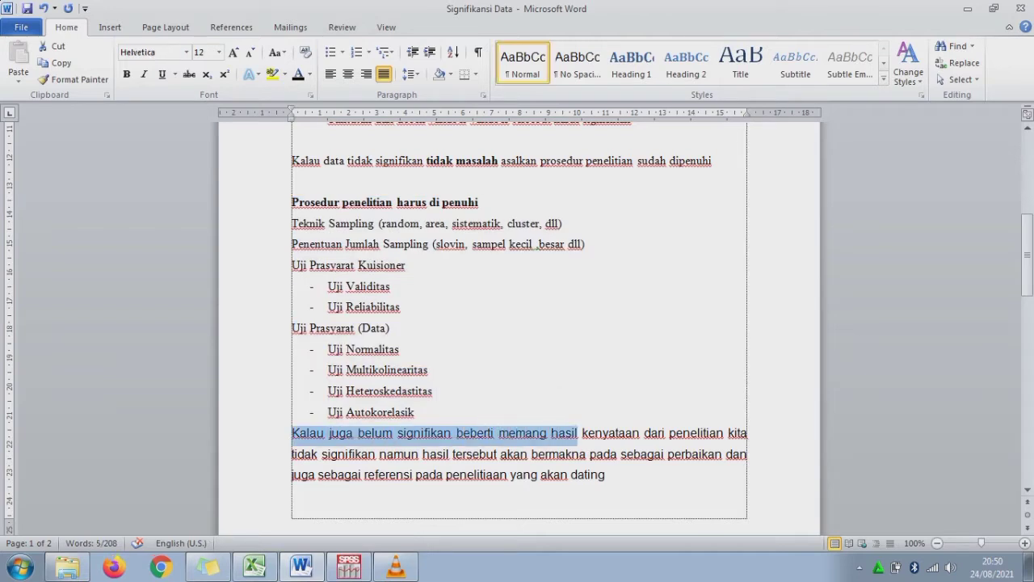
pyautogui.hotkey('shift', 'Right')
pyautogui.hotkey('shift', 'Right')
pyautogui.hotkey('shift', 'Right')
pyautogui.hotkey('shift', 'Right')
pyautogui.hotkey('shift', 'Right')
pyautogui.hotkey('shift', 'Right')
pyautogui.hotkey('shift', 'Right')
pyautogui.hotkey('shift', 'Right')
pyautogui.hotkey('shift', 'Right')
pyautogui.hotkey('shift', 'Right')
pyautogui.hotkey('shift', 'Right')
pyautogui.hotkey('shift', 'Right')
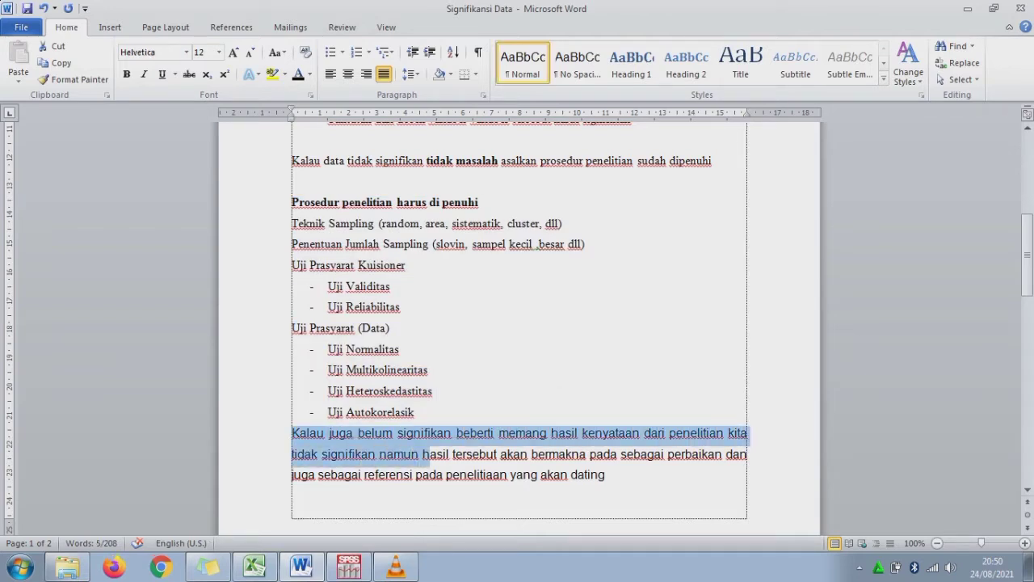
pyautogui.hotkey('shift', 'Right')
pyautogui.hotkey('shift', 'Right')
pyautogui.hotkey('shift', 'Right')
pyautogui.hotkey('shift', 'Right')
pyautogui.hotkey('shift', 'Right')
pyautogui.hotkey('shift', 'Right')
pyautogui.hotkey('shift', 'Right')
pyautogui.hotkey('shift', 'Right')
pyautogui.hotkey('shift', 'Right')
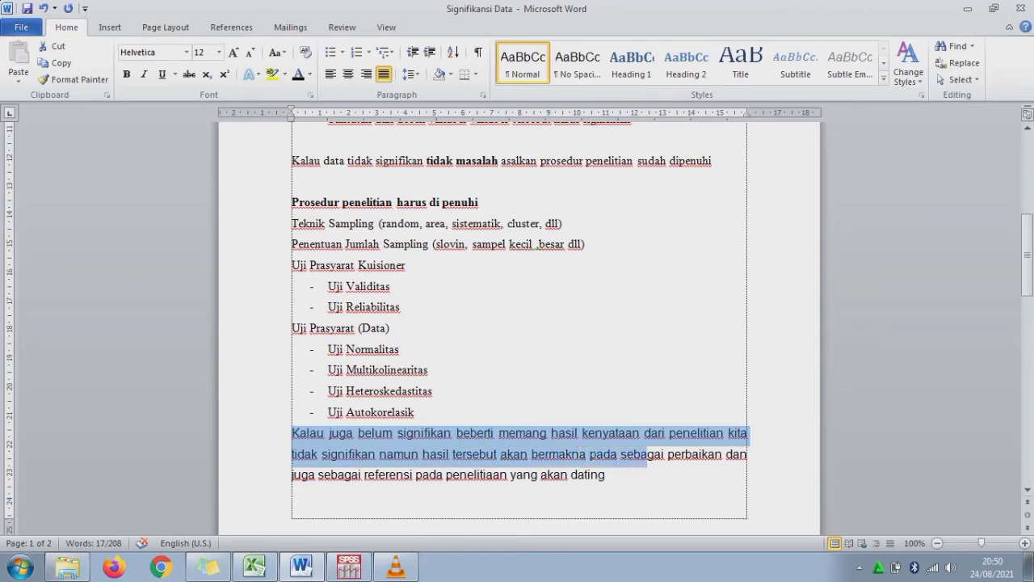
pyautogui.hotkey('shift', 'Right')
pyautogui.hotkey('shift', 'Right')
pyautogui.hotkey('shift', 'Right')
pyautogui.hotkey('shift', 'Right')
pyautogui.hotkey('shift', 'Right')
pyautogui.hotkey('shift', 'Right')
pyautogui.hotkey('shift', 'Right')
pyautogui.hotkey('shift', 'Right')
pyautogui.hotkey('shift', 'Right')
pyautogui.hotkey('shift', 'Right')
pyautogui.hotkey('shift', 'Right')
pyautogui.hotkey('shift', 'Right')
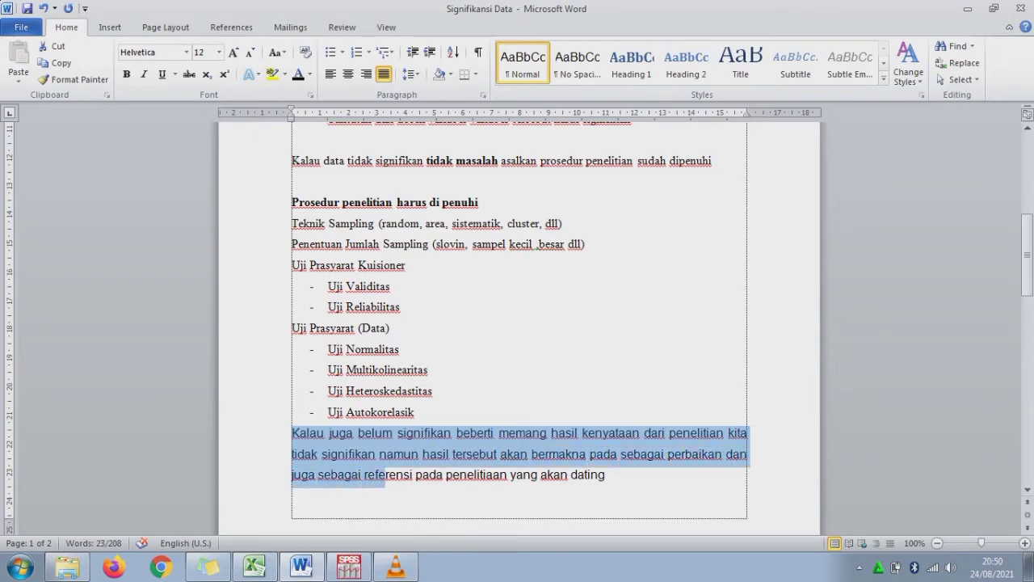
pyautogui.hotkey('shift', 'Right')
pyautogui.hotkey('shift', 'Right')
pyautogui.hotkey('shift', 'Right')
pyautogui.hotkey('shift', 'Right')
pyautogui.hotkey('shift', 'Right')
pyautogui.hotkey('shift', 'Right')
pyautogui.hotkey('shift', 'Right')
pyautogui.hotkey('shift', 'Right')
pyautogui.hotkey('shift', 'Right')
pyautogui.hotkey('shift', 'Right')
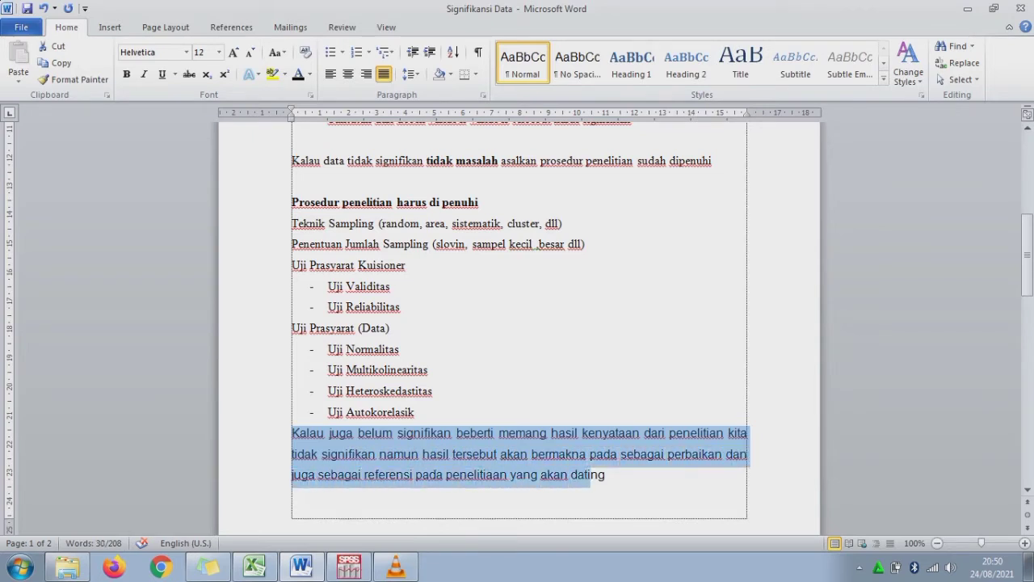
pyautogui.hotkey('shift', 'Right')
pyautogui.hotkey('shift', 'Right')
pyautogui.hotkey('shift', 'Right')
# On page 2, highlight the confidence/precision lines and both manipulation lines, then bring up the data tidak signifikan folder
pyautogui.moveTo(1027, 255); pyautogui.dragTo(1027, 353)
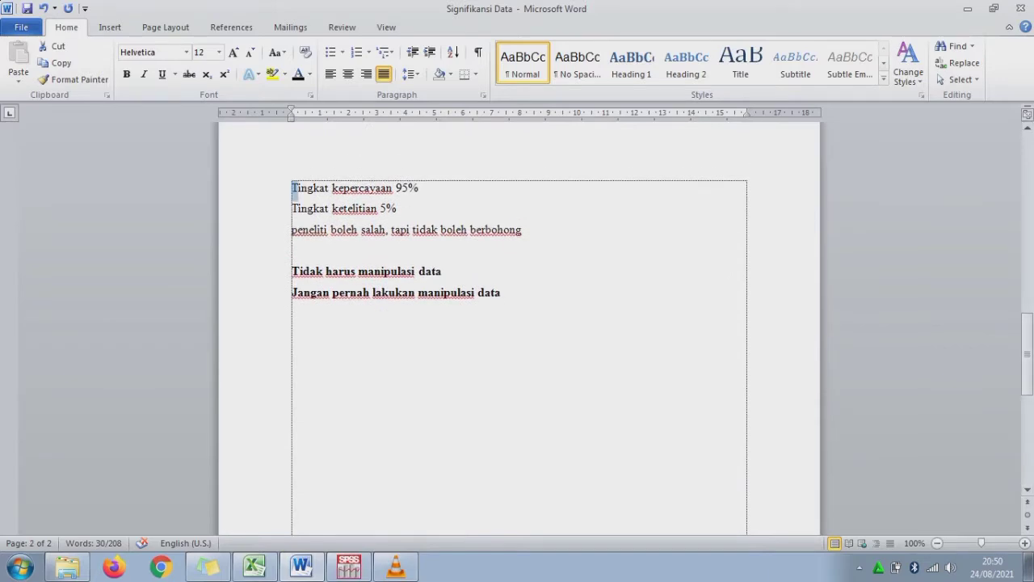
pyautogui.moveTo(291, 187)
pyautogui.mouseDown()
pyautogui.moveTo(399, 208)
pyautogui.moveTo(391, 230)
pyautogui.moveTo(527, 229)
pyautogui.mouseUp()
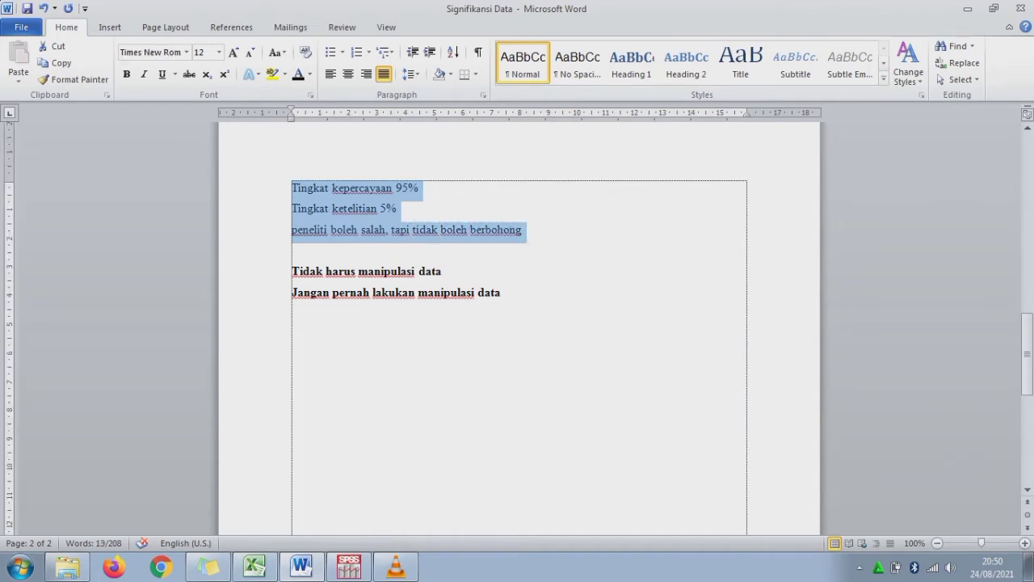
pyautogui.moveTo(292, 271); pyautogui.dragTo(417, 270)
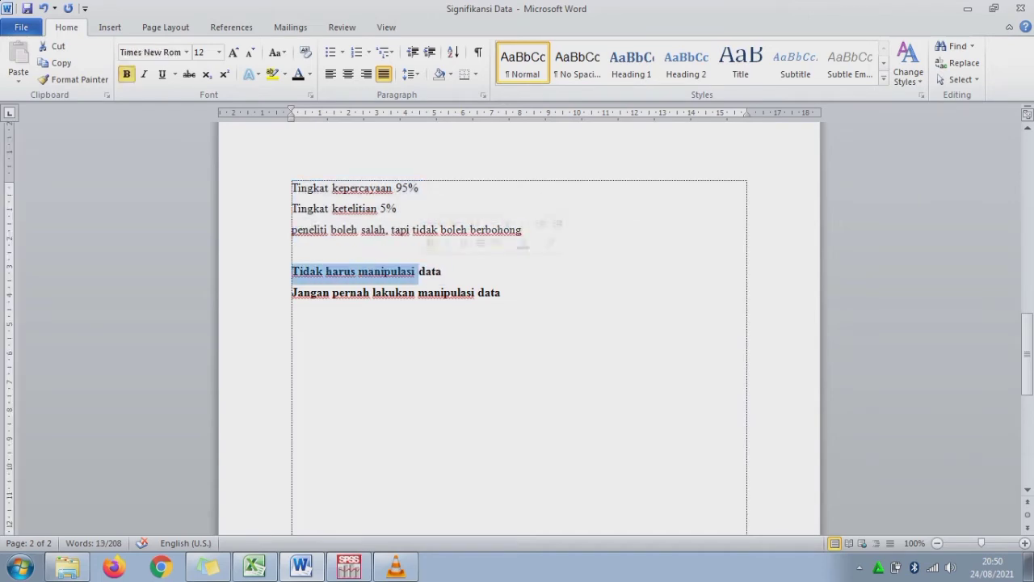
pyautogui.moveTo(291, 292); pyautogui.dragTo(507, 293)
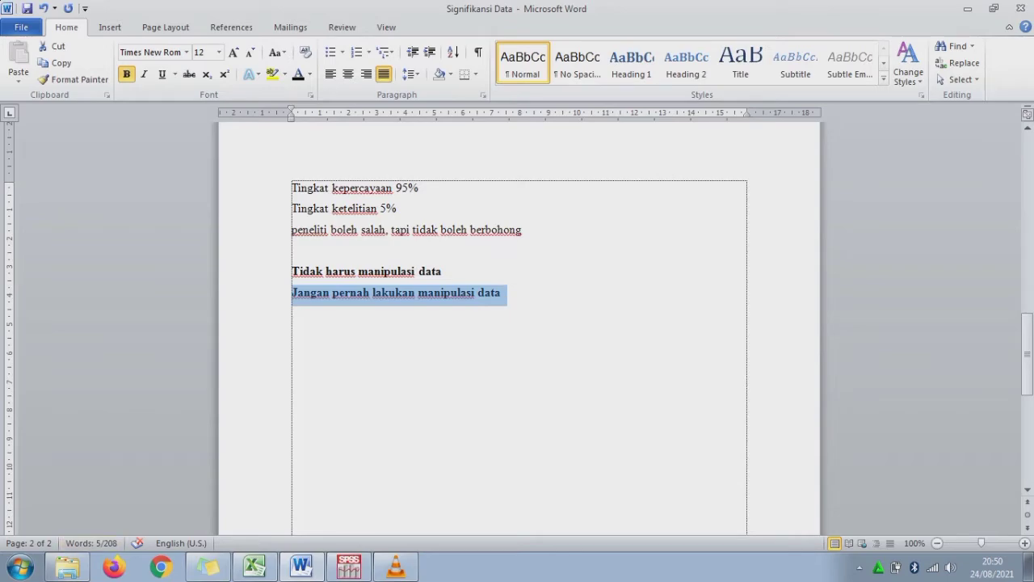
pyautogui.click(67, 567)
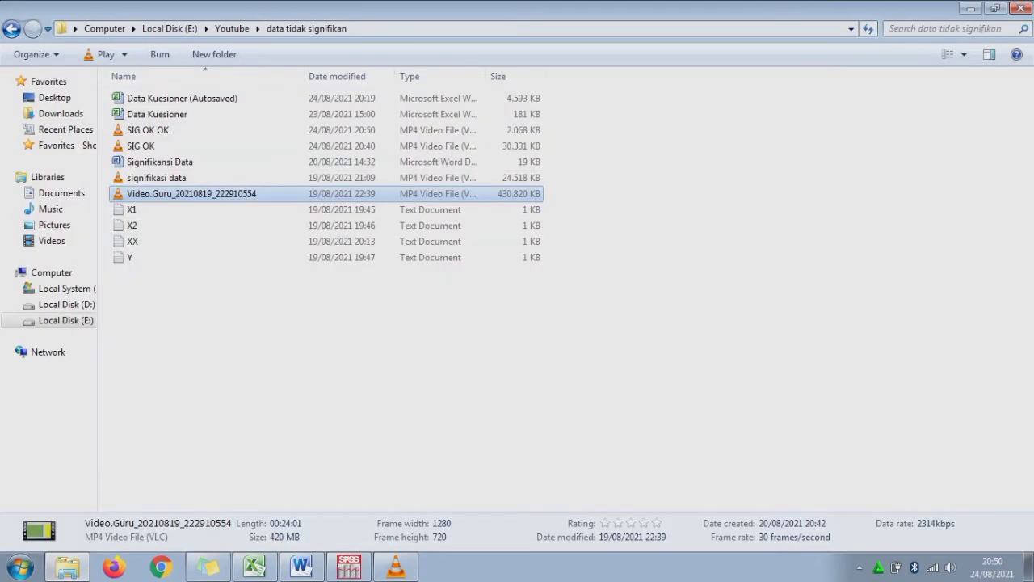
# Play the recorded video in VLC, minimize it, and bring the Data Kuesioner workbook forward
pyautogui.press('Return')
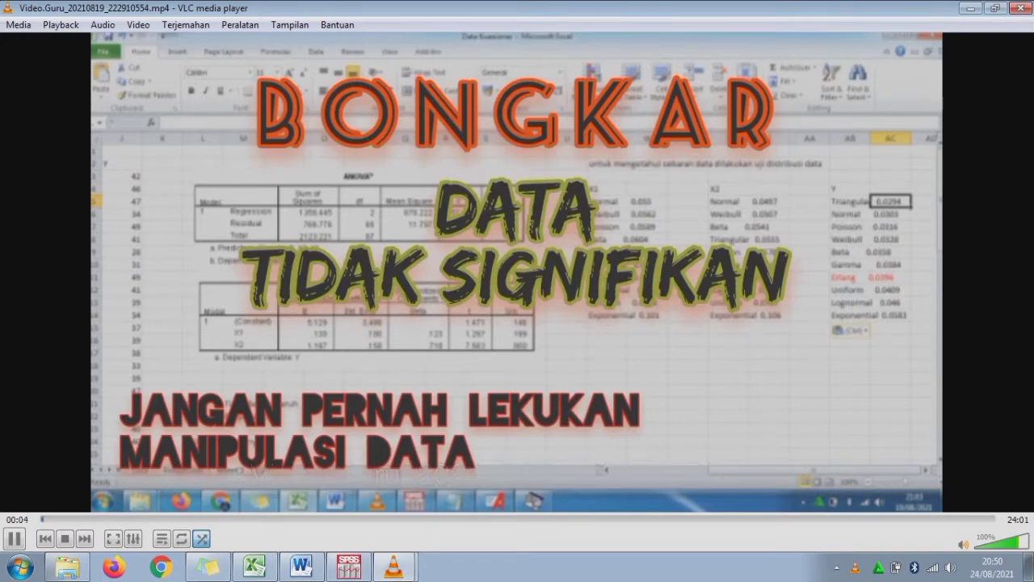
pyautogui.click(971, 8)
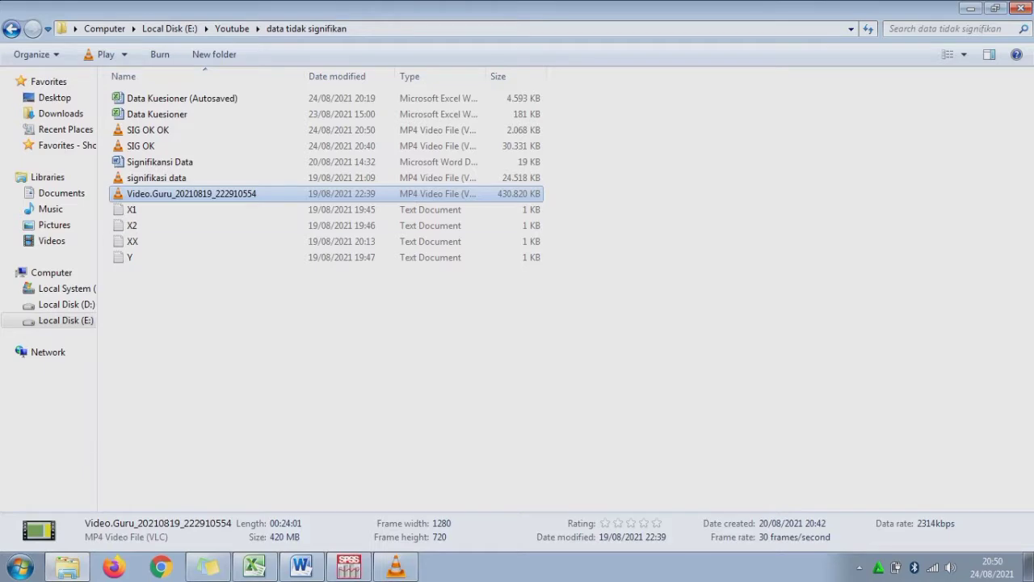
pyautogui.click(267, 563)
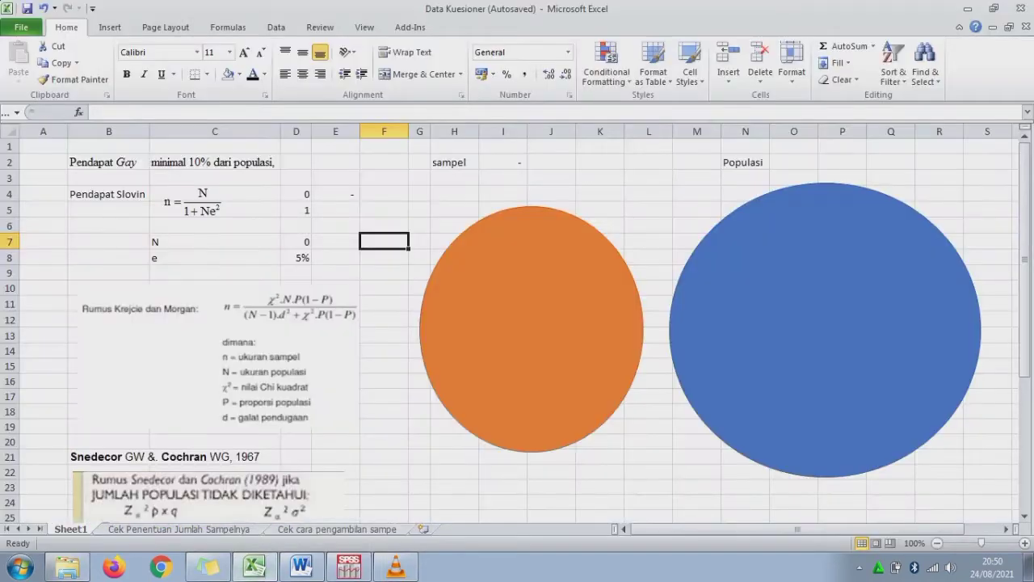
# Make the Teknik Sampling and Penentuan Jumlah Sampling lines bold at 14 pt
pyautogui.click(302, 564)
pyautogui.moveTo(1027, 355); pyautogui.dragTo(1027, 238)
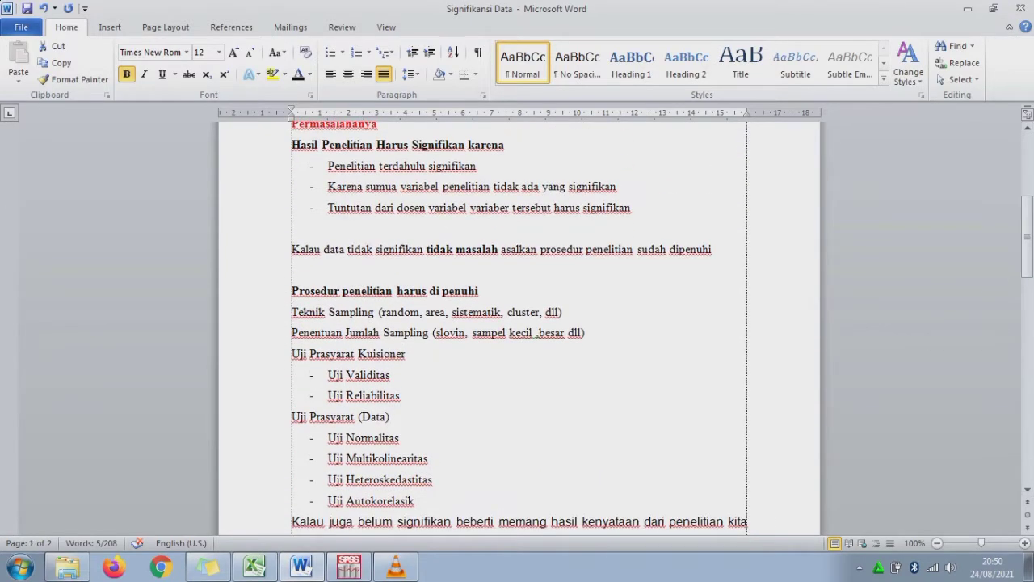
pyautogui.moveTo(291, 312); pyautogui.dragTo(582, 332)
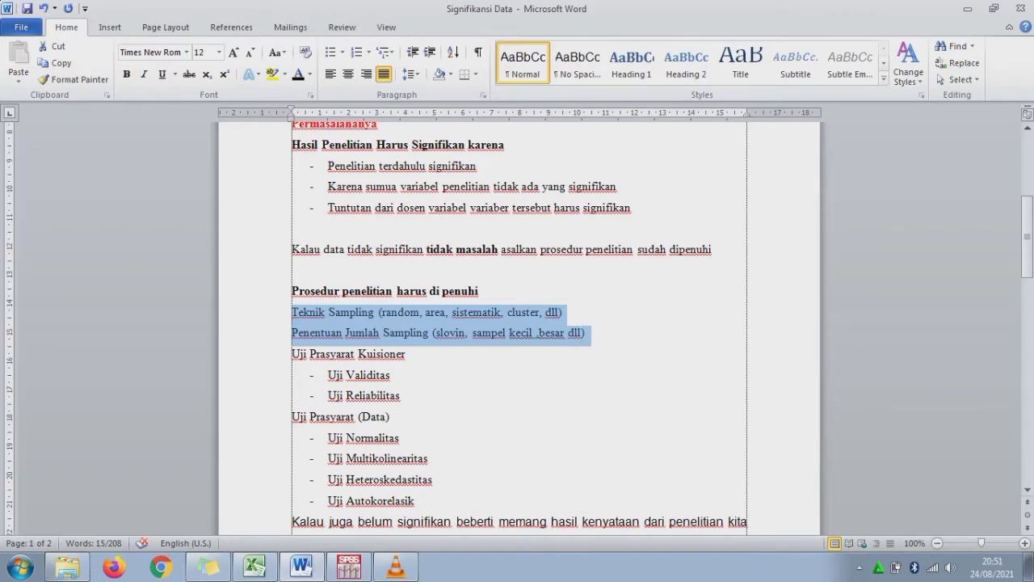
pyautogui.hotkey('ctrl', 'b')
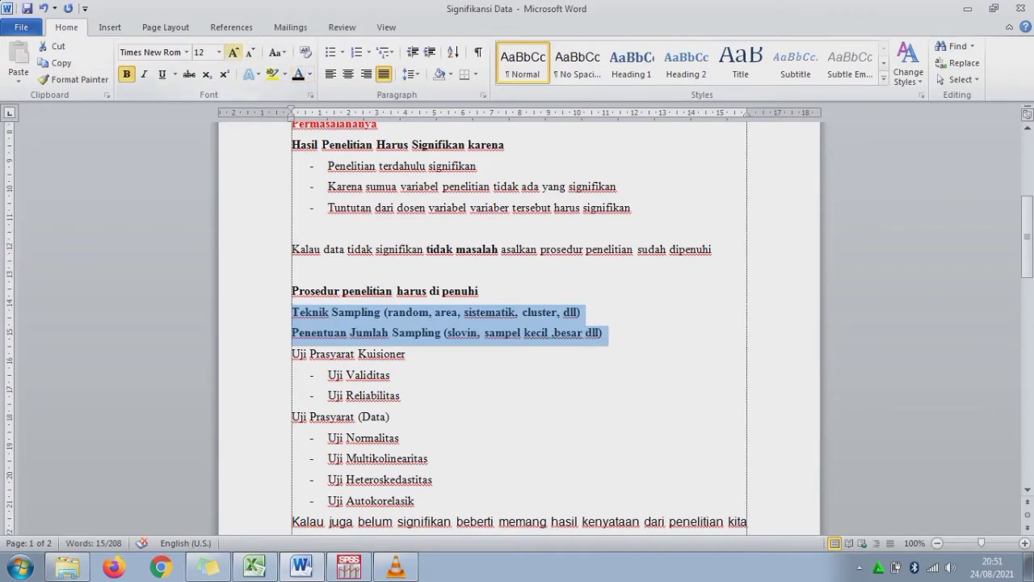
pyautogui.click(233, 52)
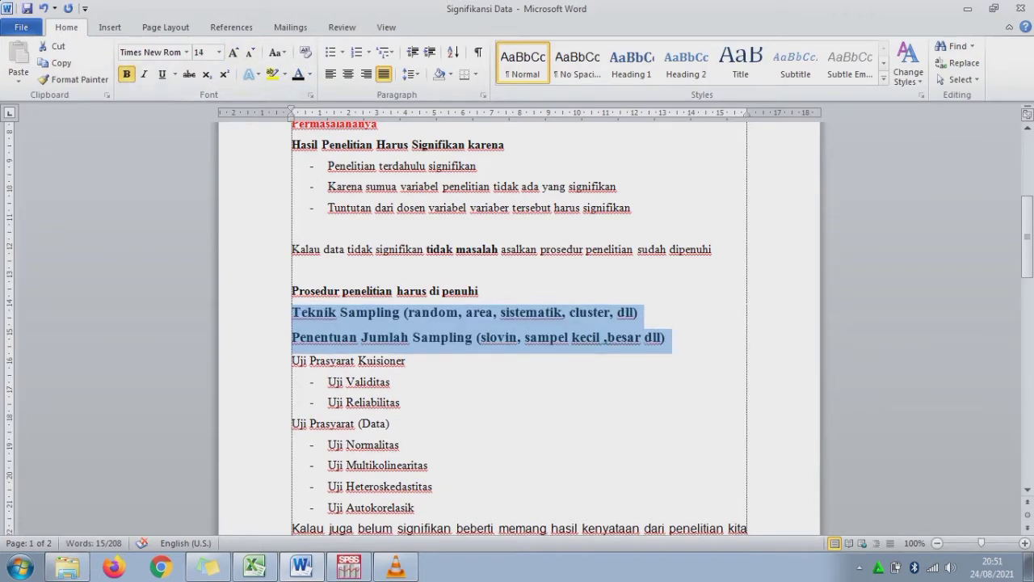
pyautogui.click(302, 313)
# Select the sampling lines and prerequisite test list, checking cell F4 in Excel
pyautogui.moveTo(292, 336); pyautogui.dragTo(669, 338)
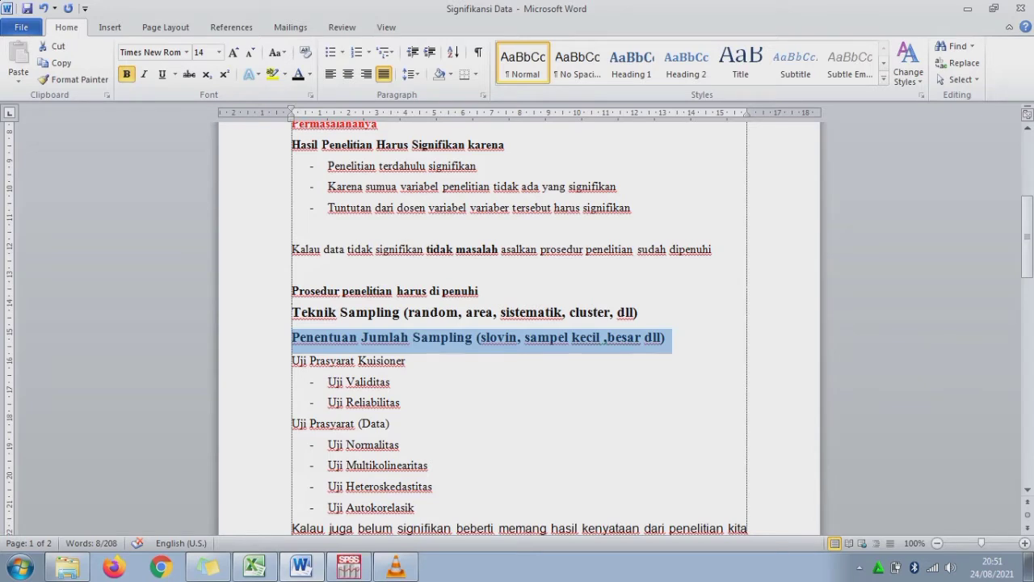
pyautogui.moveTo(292, 312); pyautogui.dragTo(638, 312)
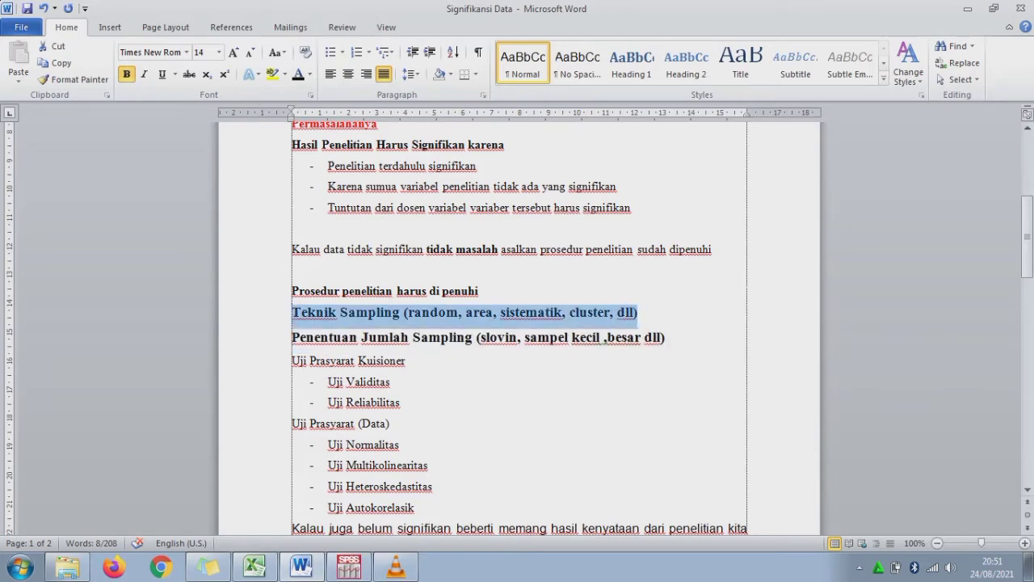
pyautogui.moveTo(292, 360); pyautogui.dragTo(414, 507)
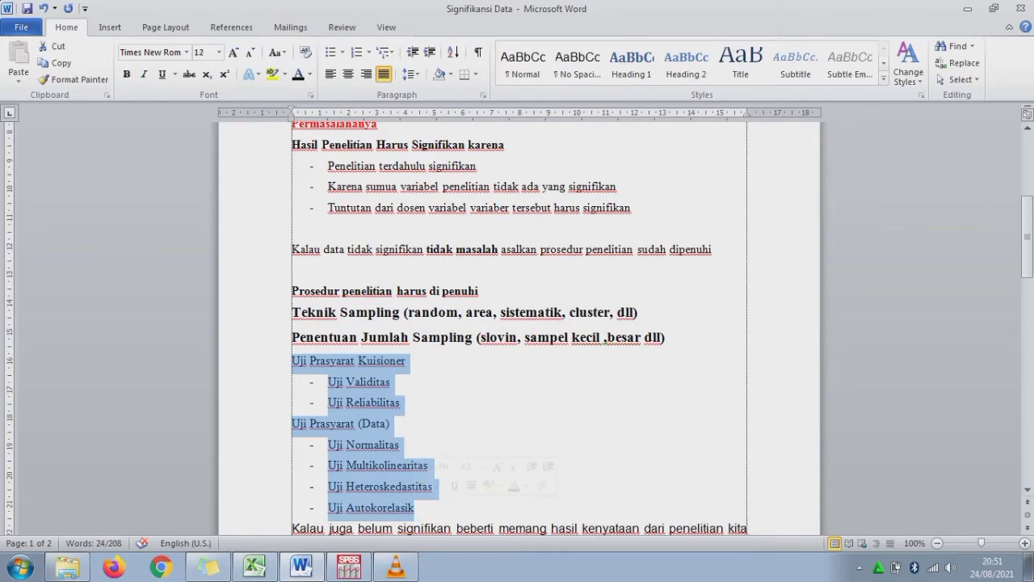
pyautogui.click(255, 565)
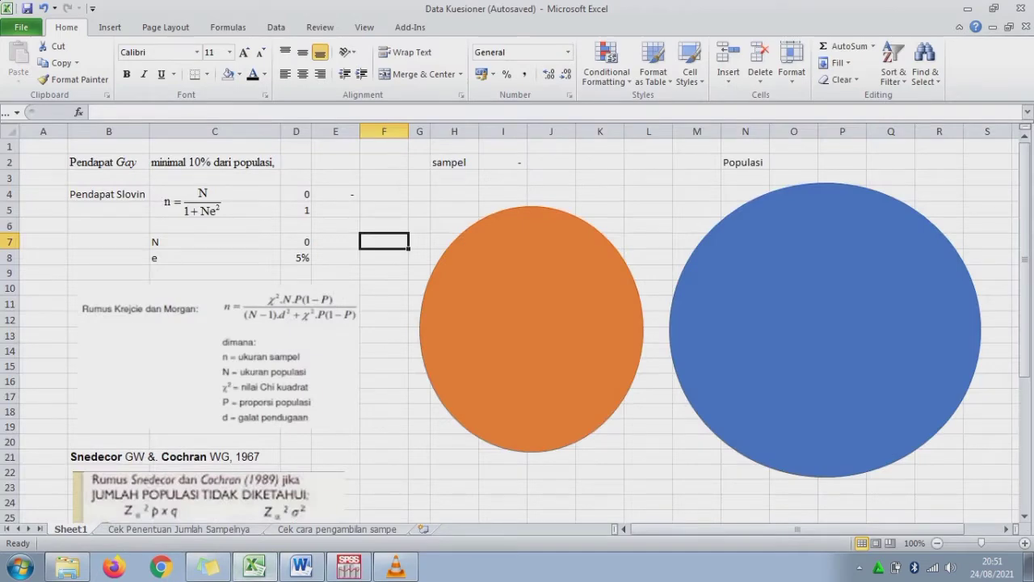
pyautogui.click(384, 194)
pyautogui.click(311, 563)
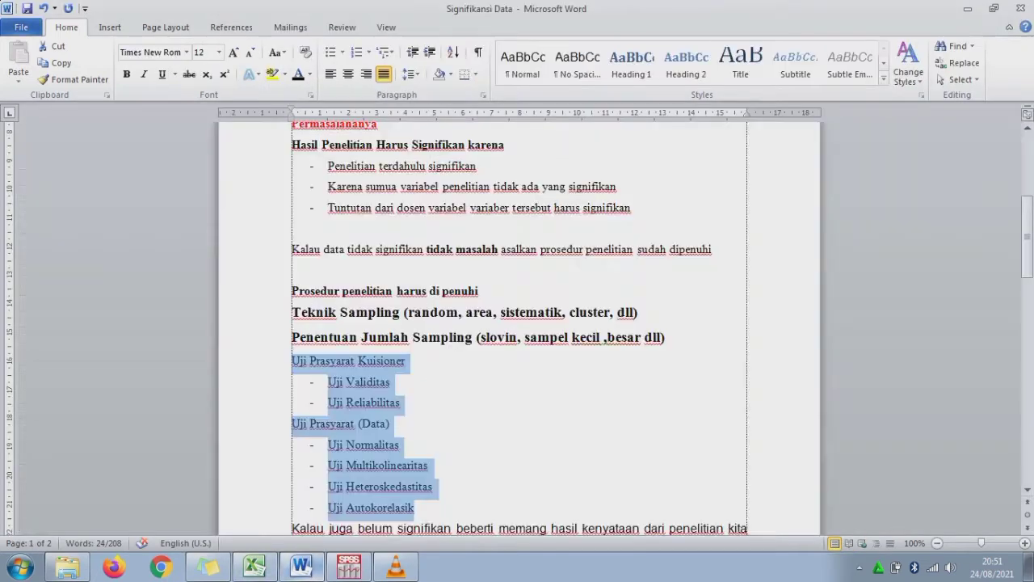
# Colour the Penentuan Jumlah Sampling line red, then return to Excel
pyautogui.moveTo(292, 337); pyautogui.dragTo(666, 338)
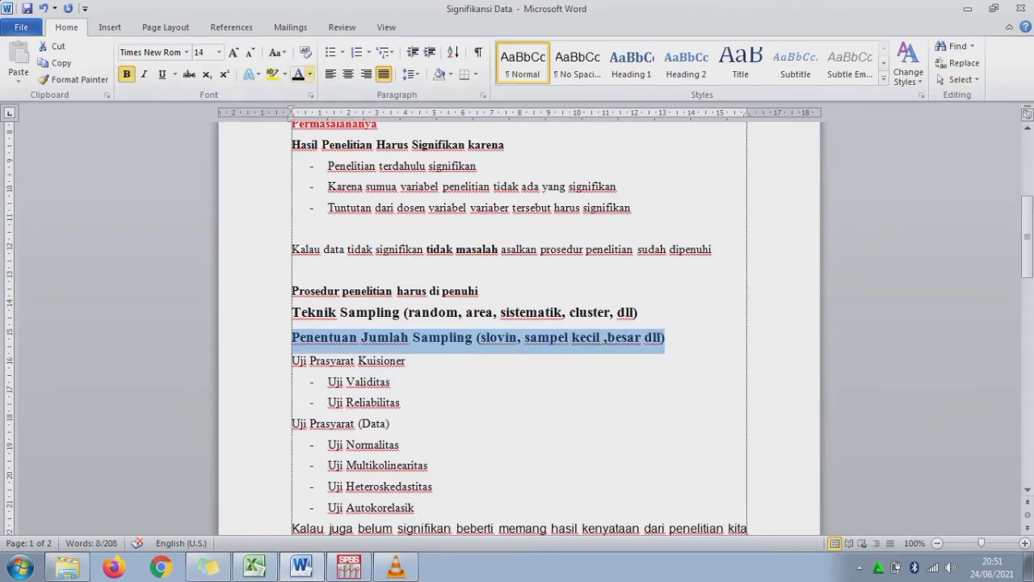
pyautogui.click(310, 74)
pyautogui.click(310, 202)
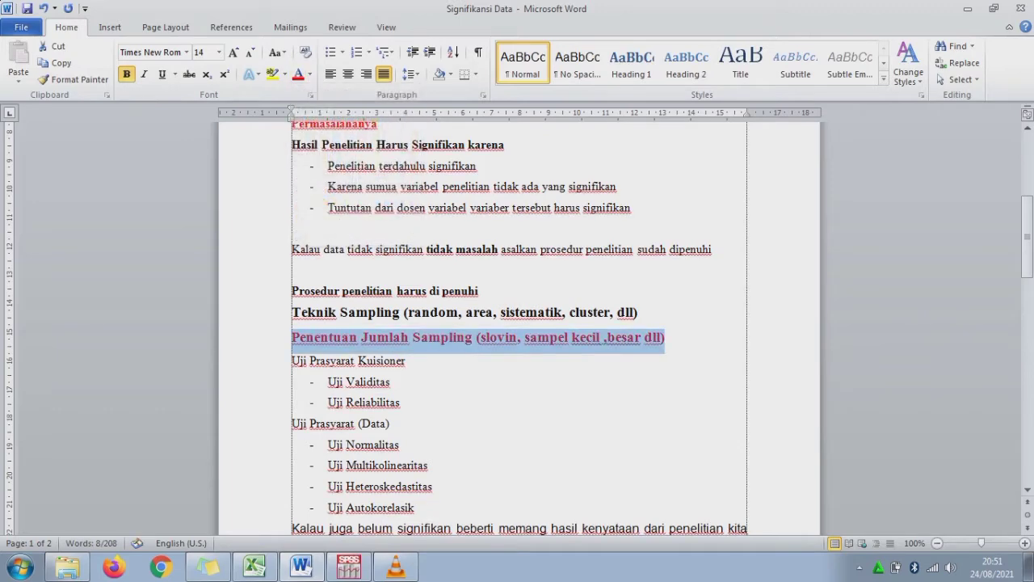
pyautogui.hotkey('alt', 'Tab')
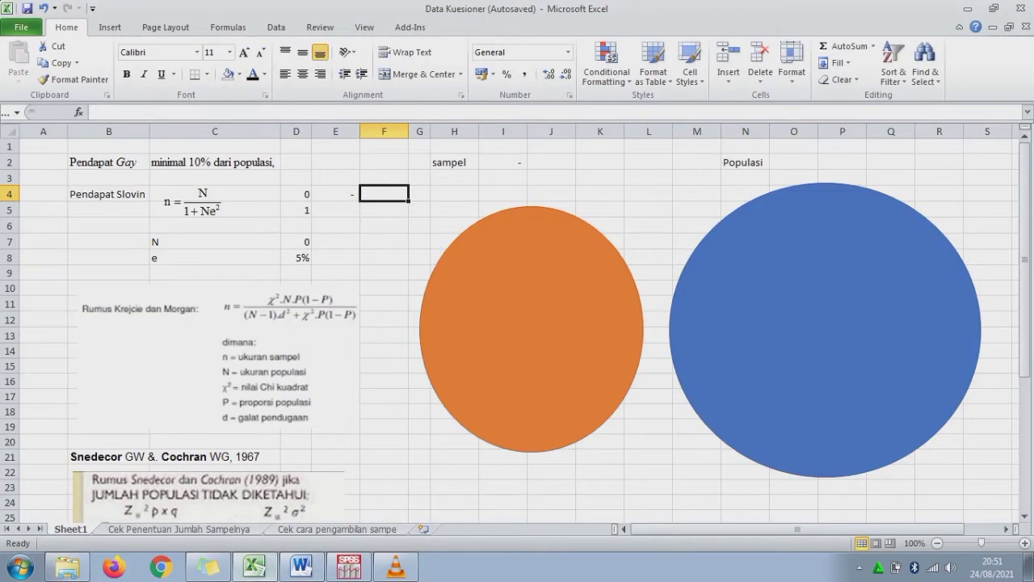
pyautogui.moveTo(109, 161)
pyautogui.mouseDown()
pyautogui.moveTo(214, 178)
pyautogui.moveTo(214, 161)
pyautogui.mouseUp()
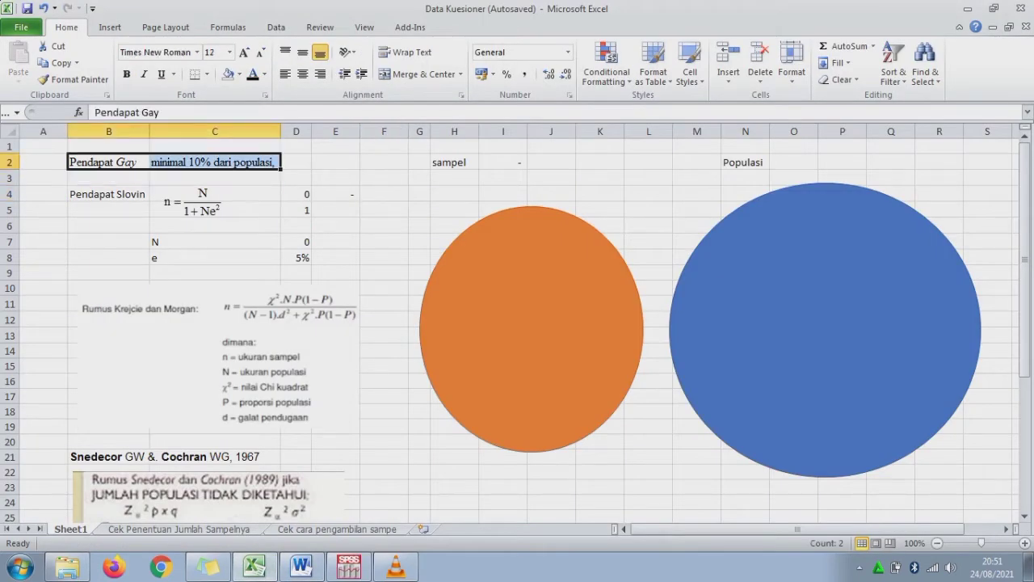
pyautogui.moveTo(108, 194); pyautogui.dragTo(296, 258)
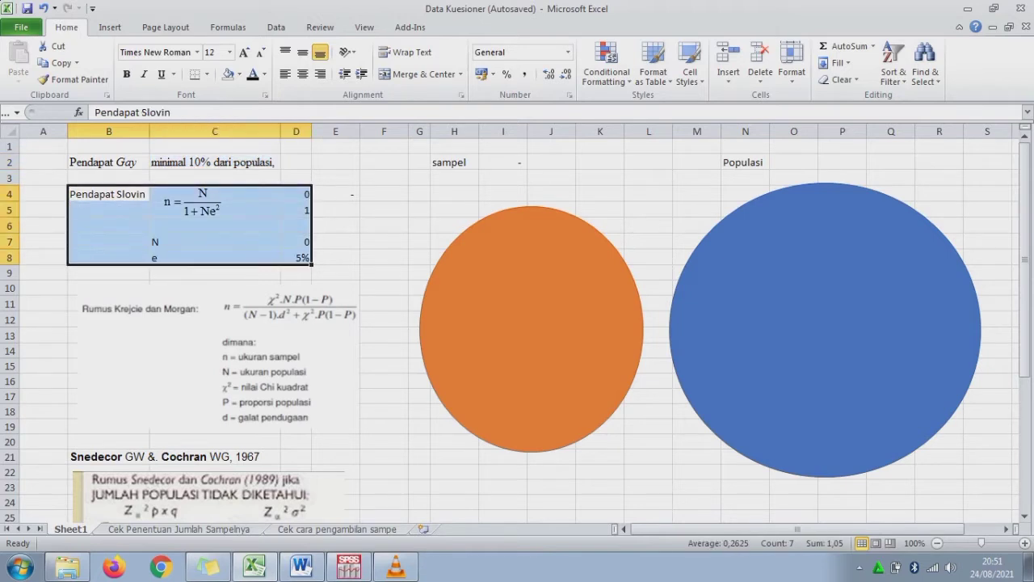
pyautogui.moveTo(1024, 260); pyautogui.dragTo(1024, 325)
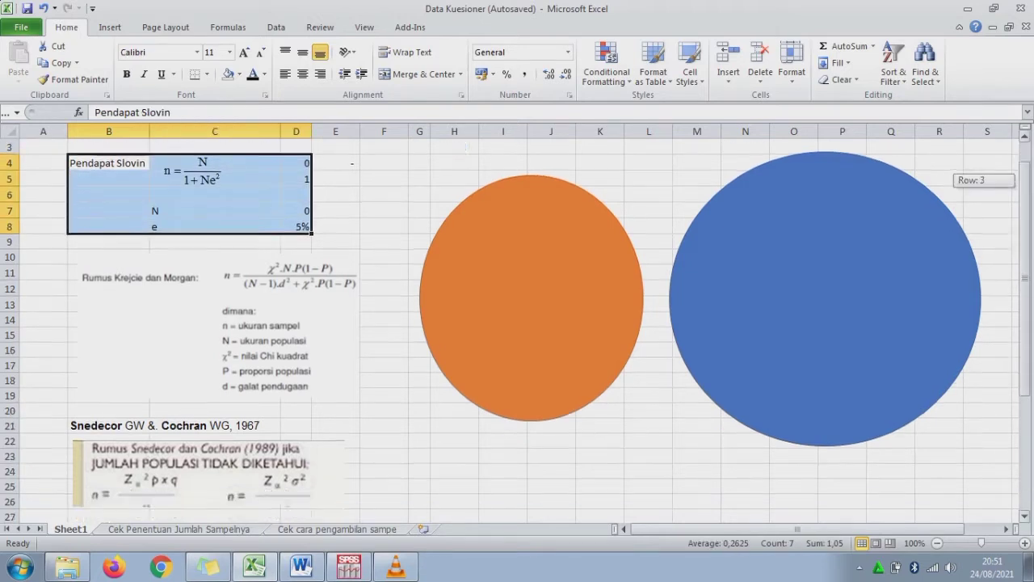
pyautogui.click(162, 242)
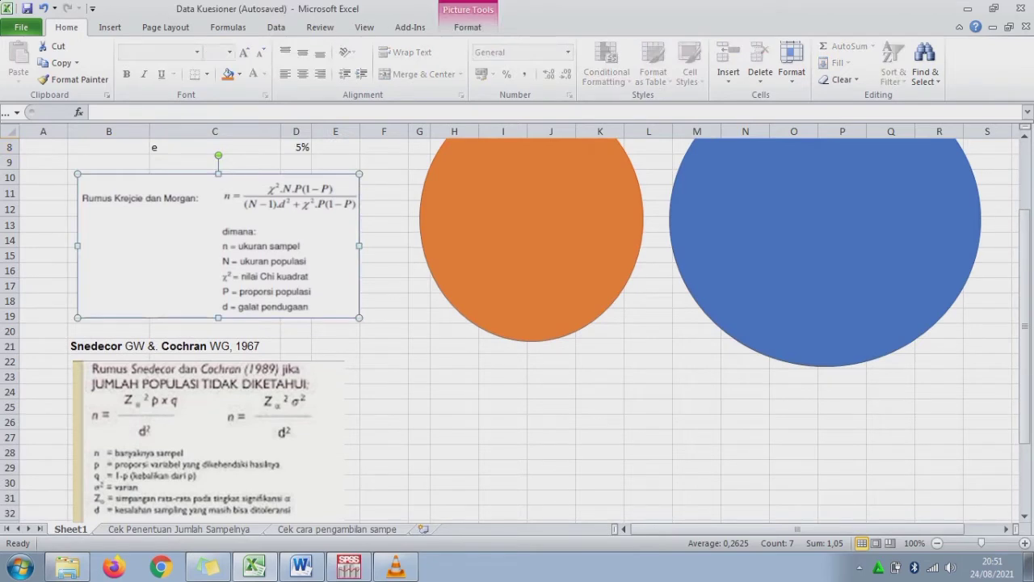
pyautogui.click(214, 346)
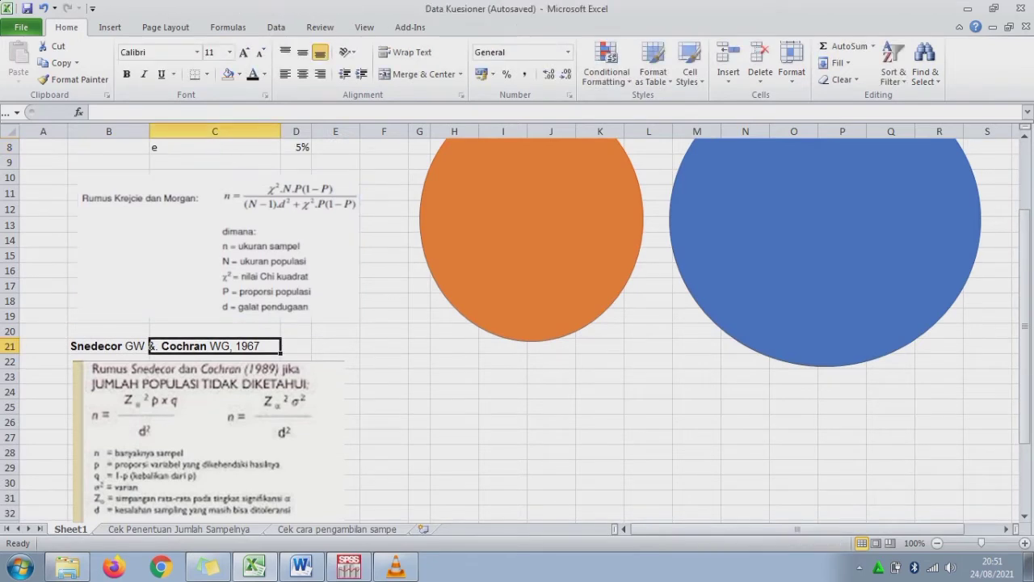
pyautogui.click(108, 346)
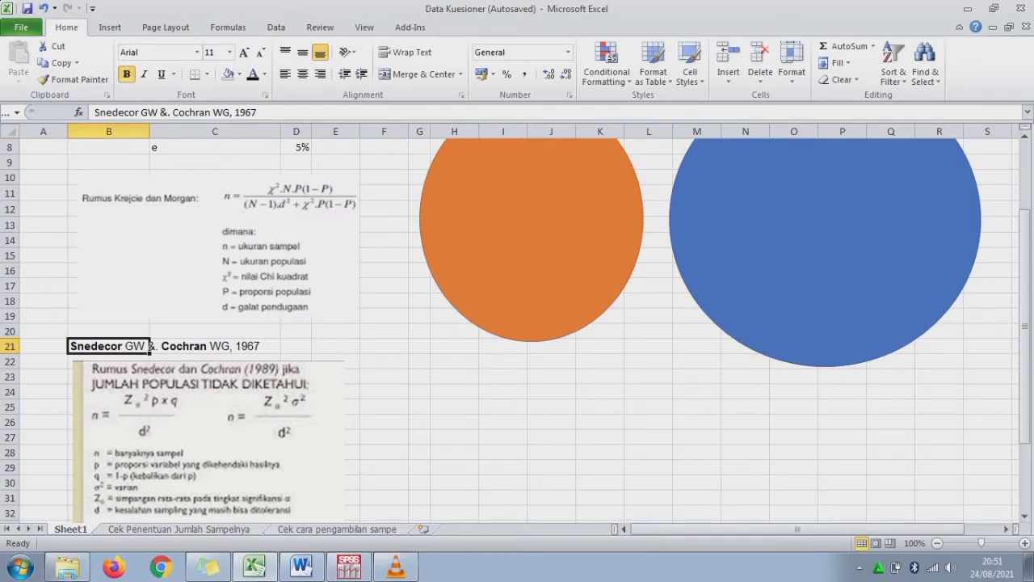
pyautogui.click(154, 372)
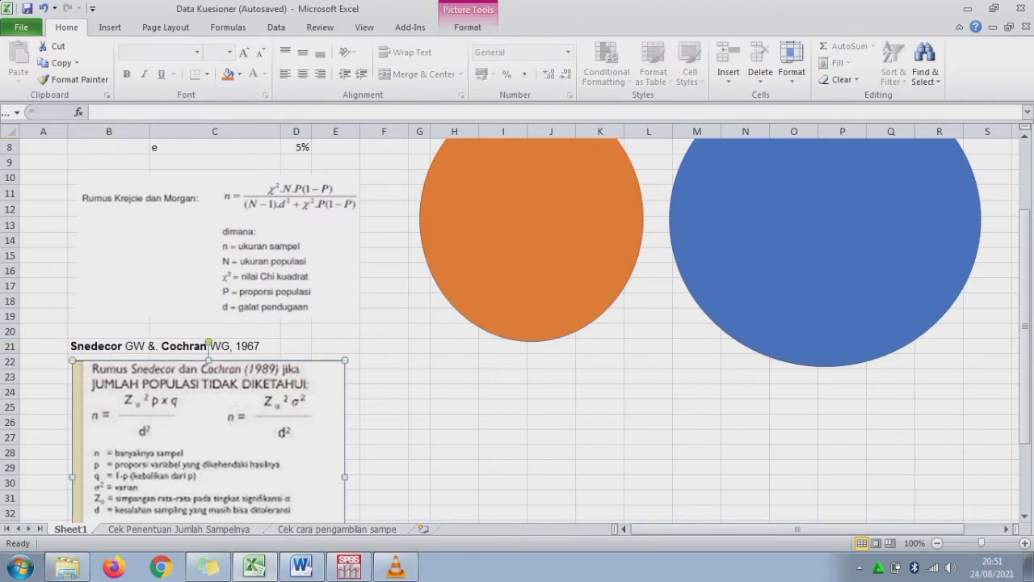
pyautogui.moveTo(1024, 275)
pyautogui.mouseDown()
pyautogui.moveTo(1025, 284)
pyautogui.moveTo(1024, 275)
pyautogui.mouseUp()
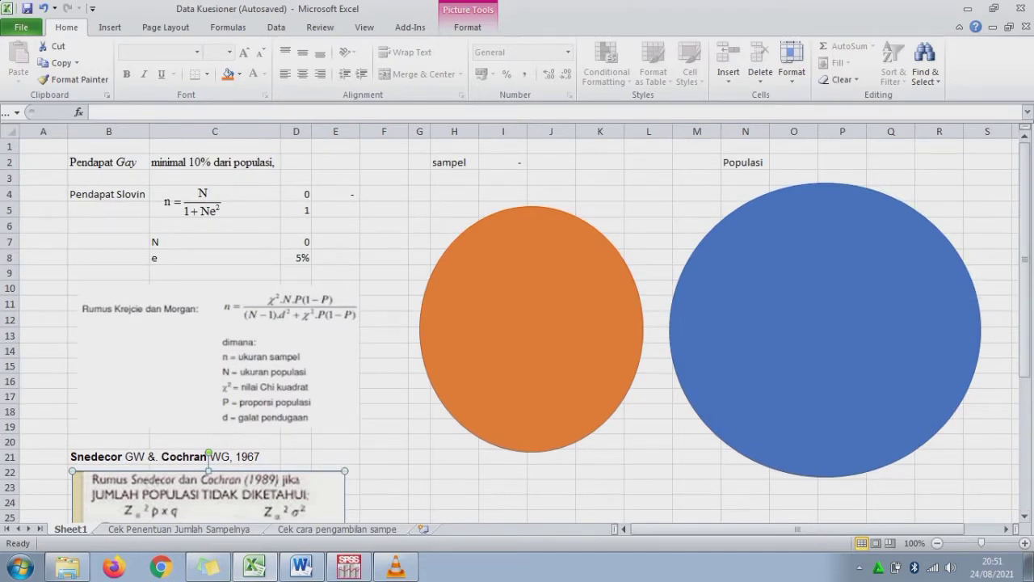
pyautogui.click(108, 193)
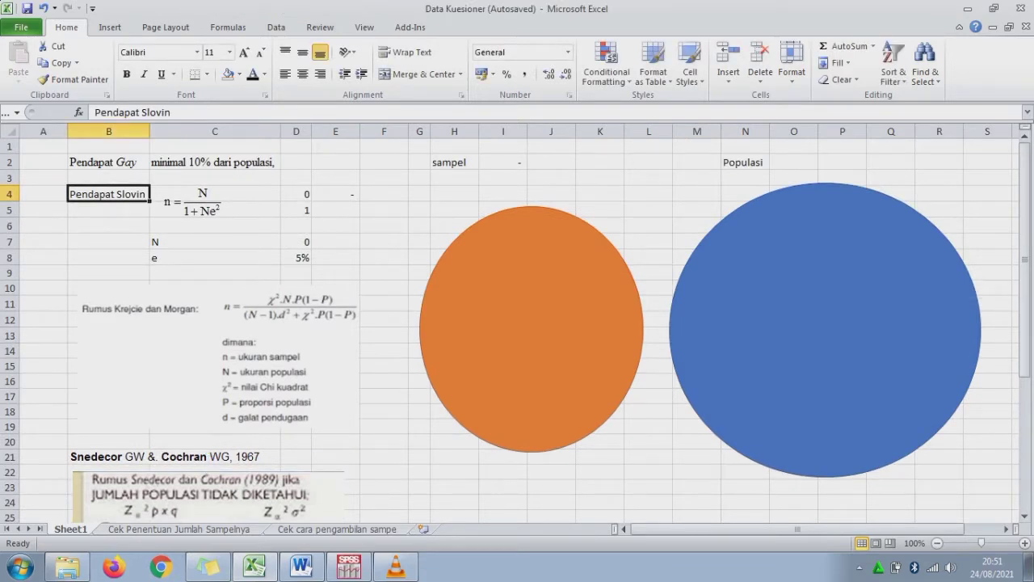
# Enter 134 as the Populasi value in O2
pyautogui.click(793, 162)
pyautogui.write('12')
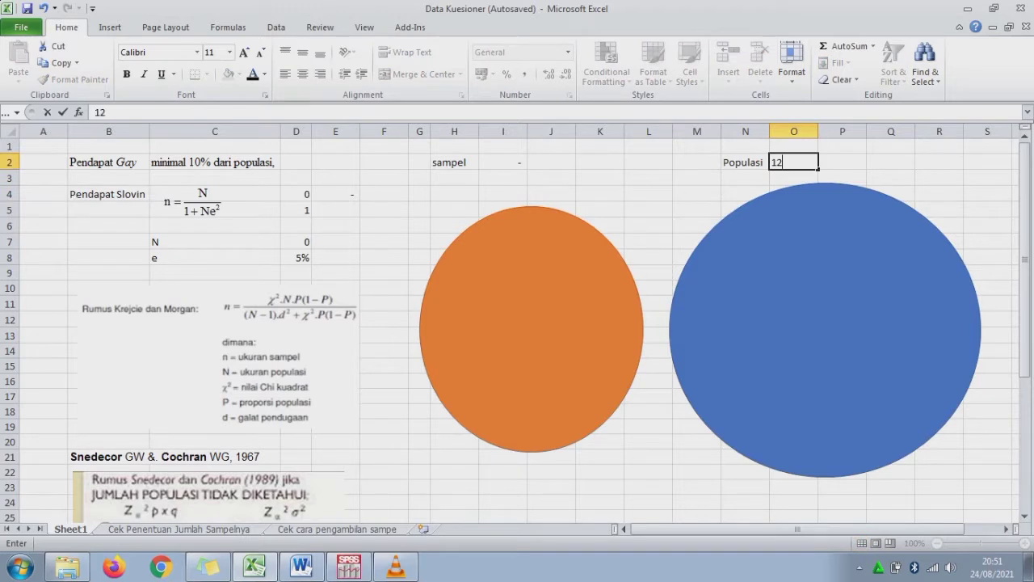
pyautogui.press('BackSpace')
pyautogui.write('34')
pyautogui.press('Tab')
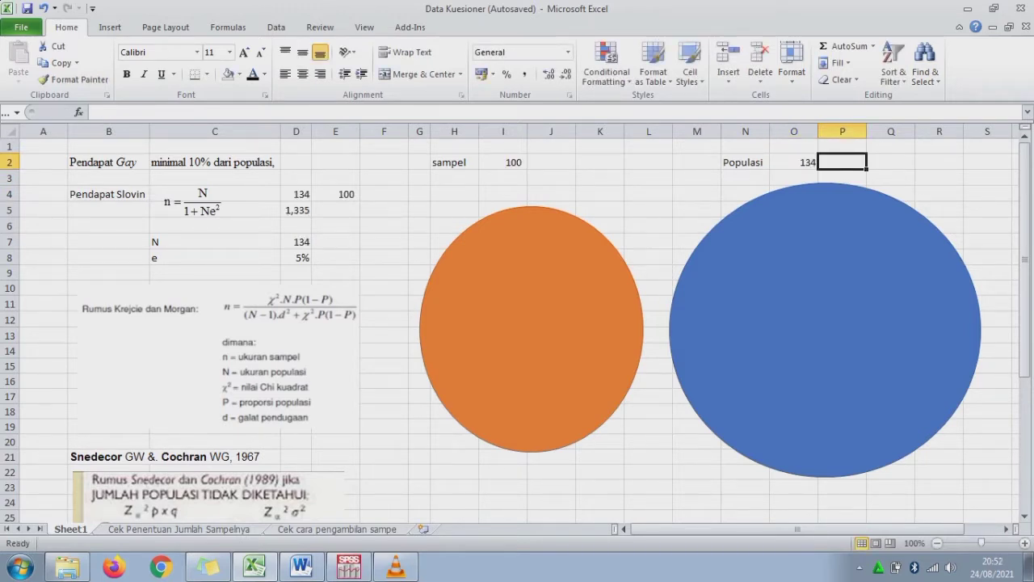
# Check the N and 5% cells, the Slovin equation, E4's sample of 100, and sampel
pyautogui.click(296, 241)
pyautogui.click(295, 257)
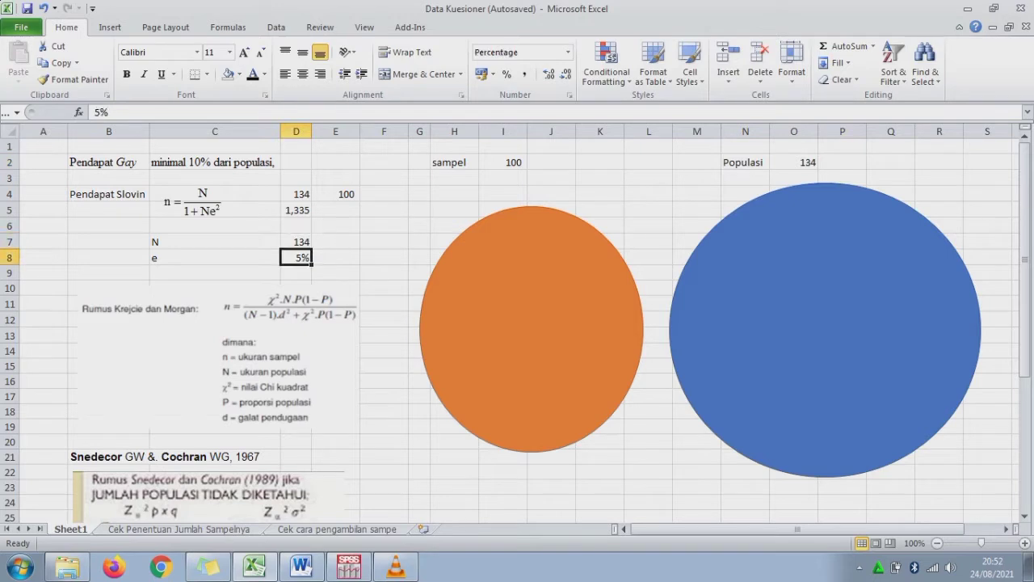
pyautogui.click(194, 206)
pyautogui.click(295, 241)
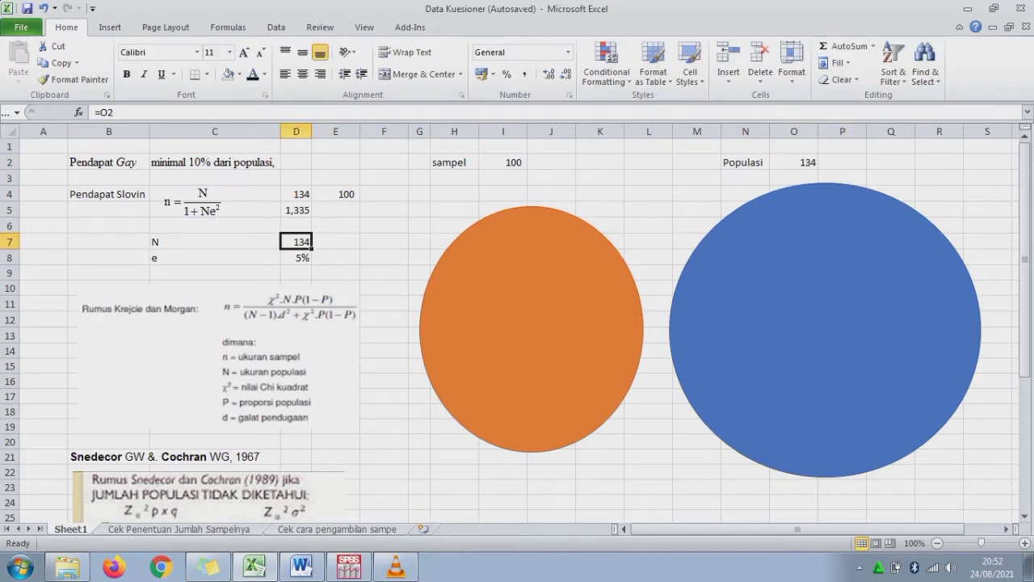
pyautogui.click(295, 256)
pyautogui.click(335, 194)
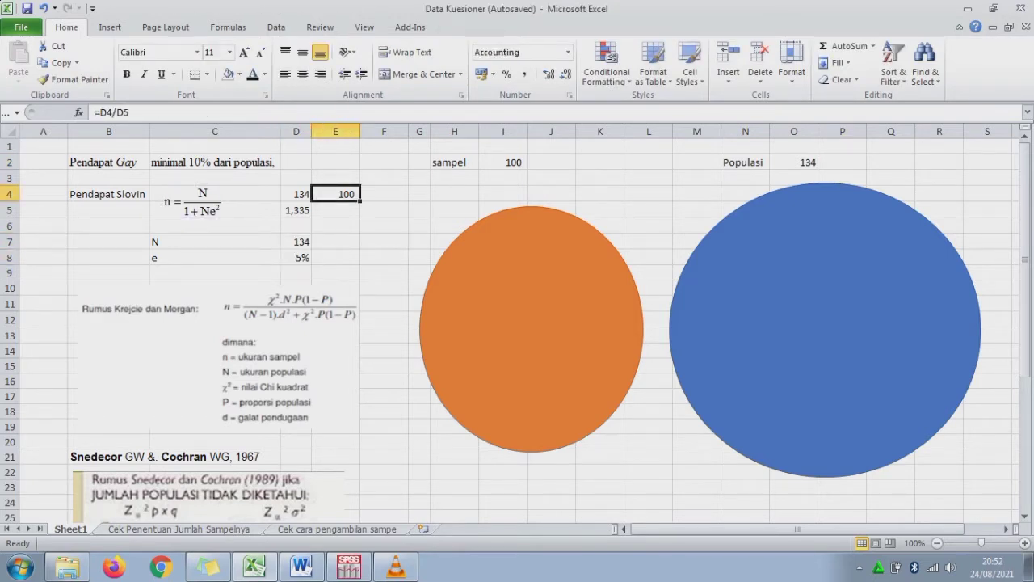
pyautogui.click(503, 162)
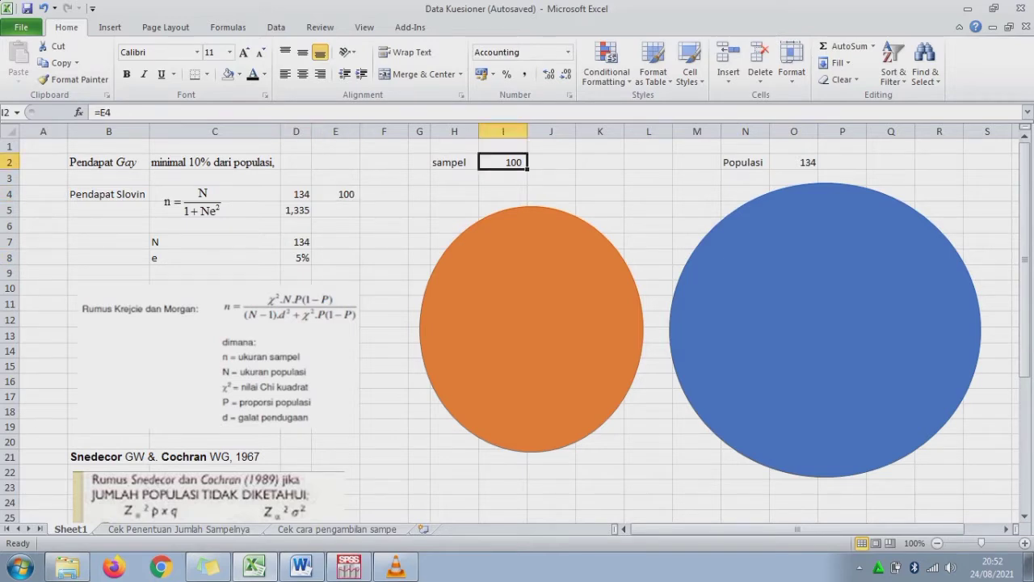
# Move the orange circle inside the blue circle
pyautogui.moveTo(531, 329); pyautogui.dragTo(780, 330)
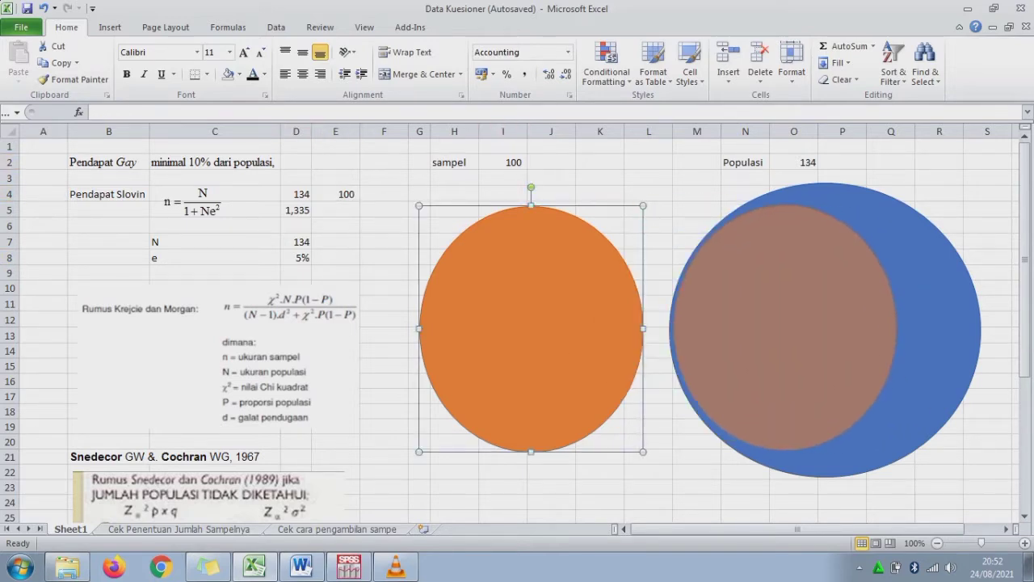
pyautogui.moveTo(780, 330); pyautogui.dragTo(781, 330)
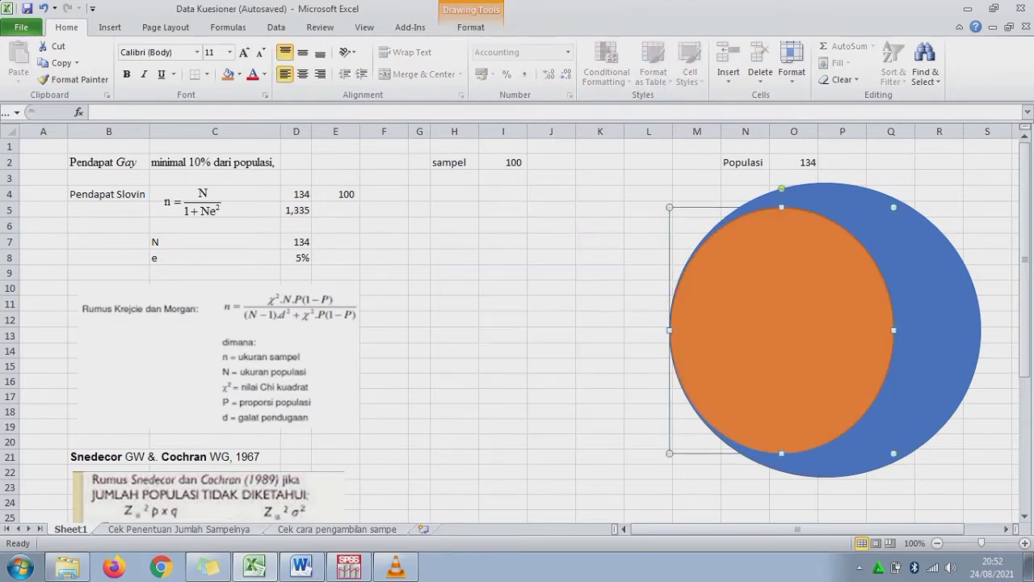
pyautogui.click(599, 271)
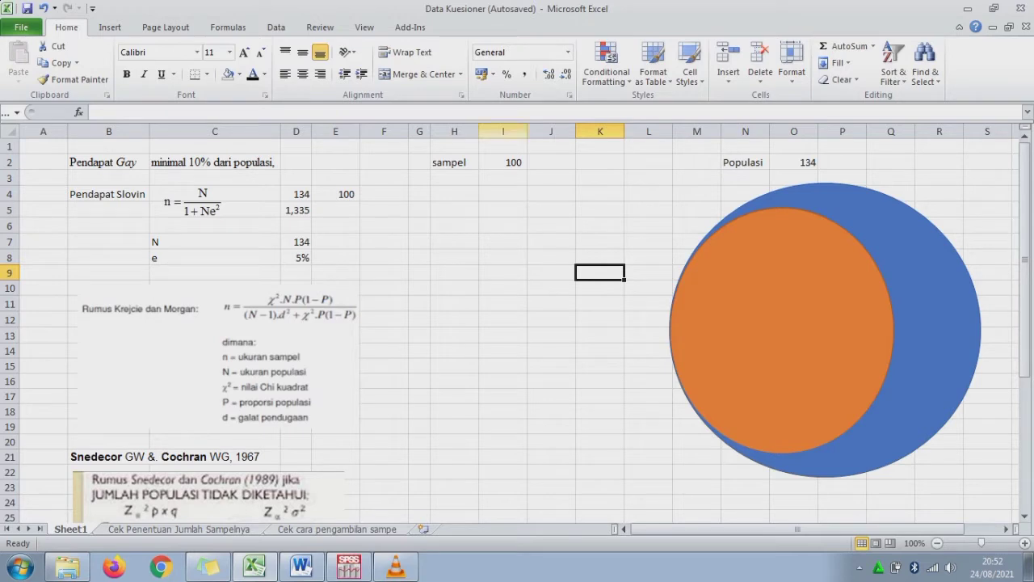
# Fill the sampel cells H2:I2 and the Slovin block B4:E8 yellow, then go to the next sheet
pyautogui.moveTo(454, 161); pyautogui.dragTo(503, 161)
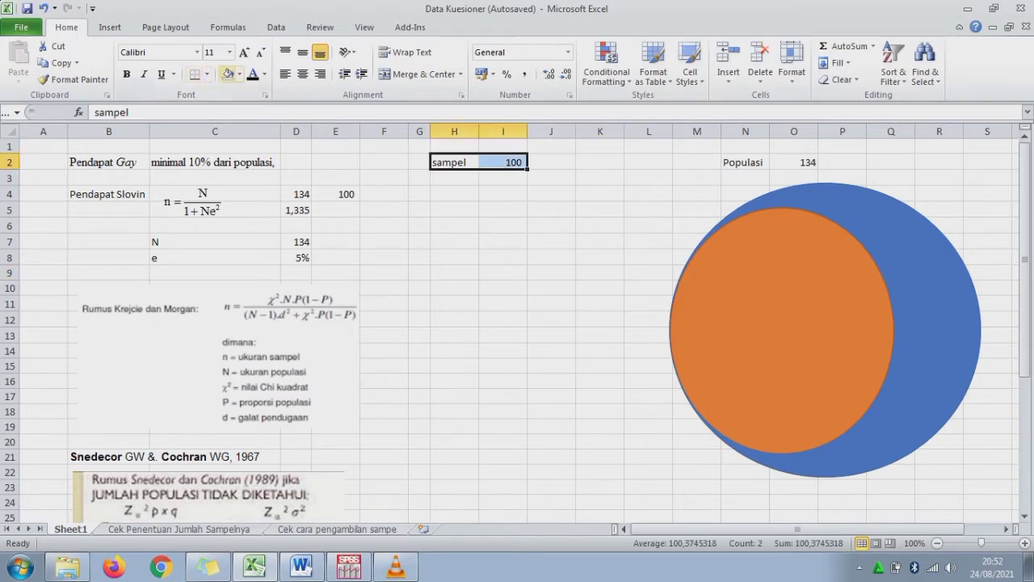
pyautogui.click(239, 74)
pyautogui.click(265, 184)
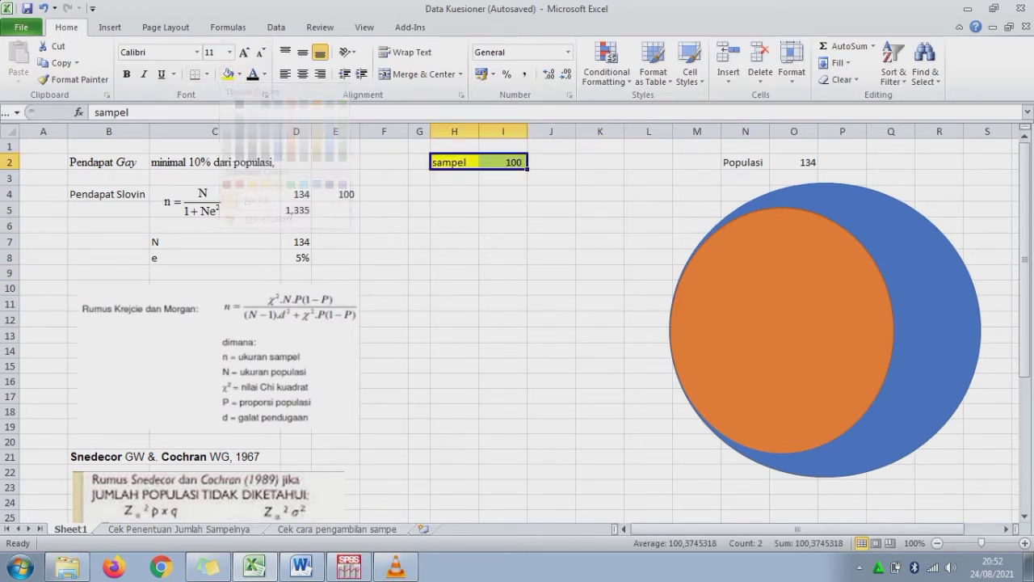
pyautogui.moveTo(108, 194); pyautogui.dragTo(335, 257)
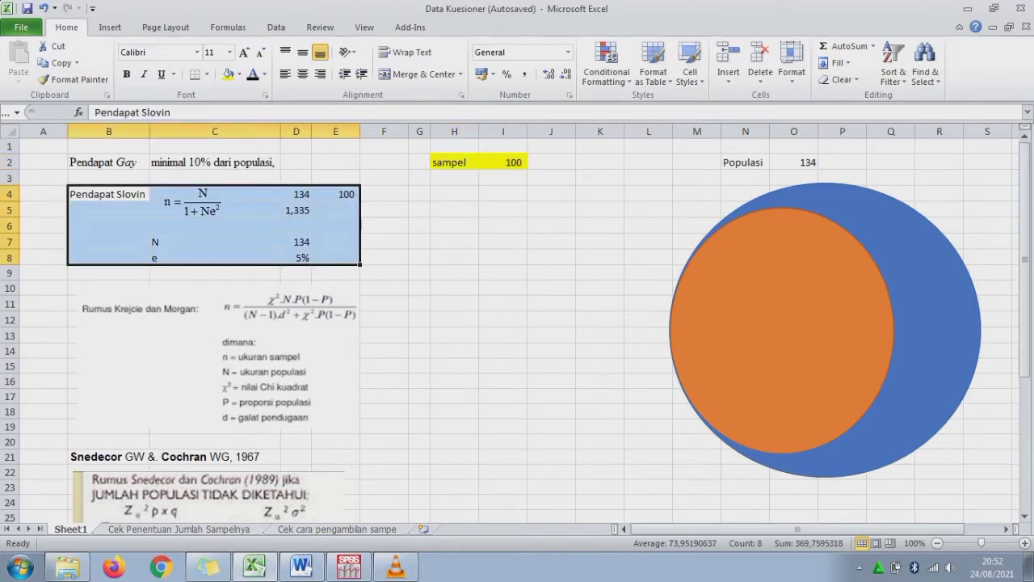
pyautogui.click(229, 73)
pyautogui.click(384, 225)
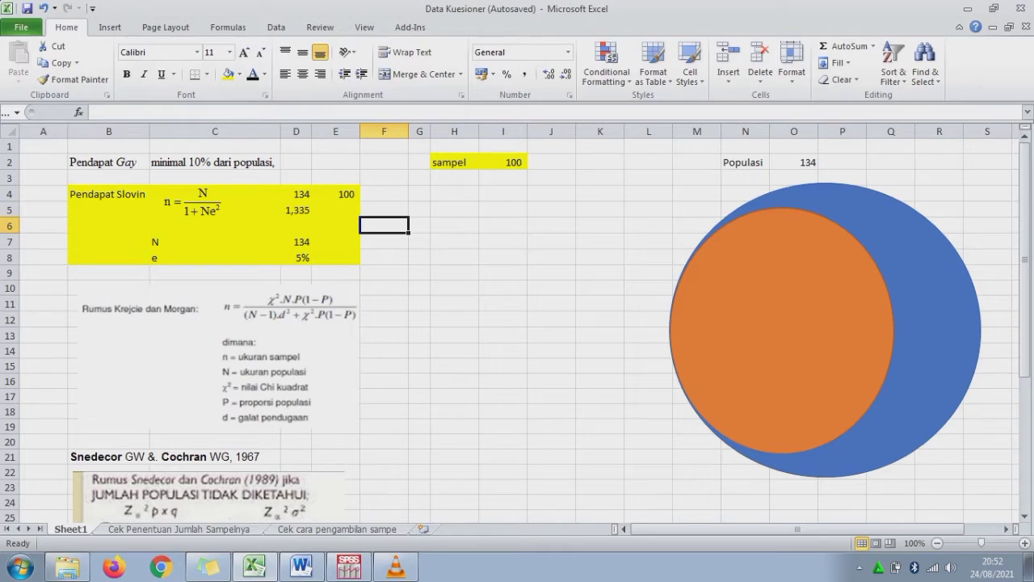
pyautogui.hotkey('ctrl', 'pagedown')
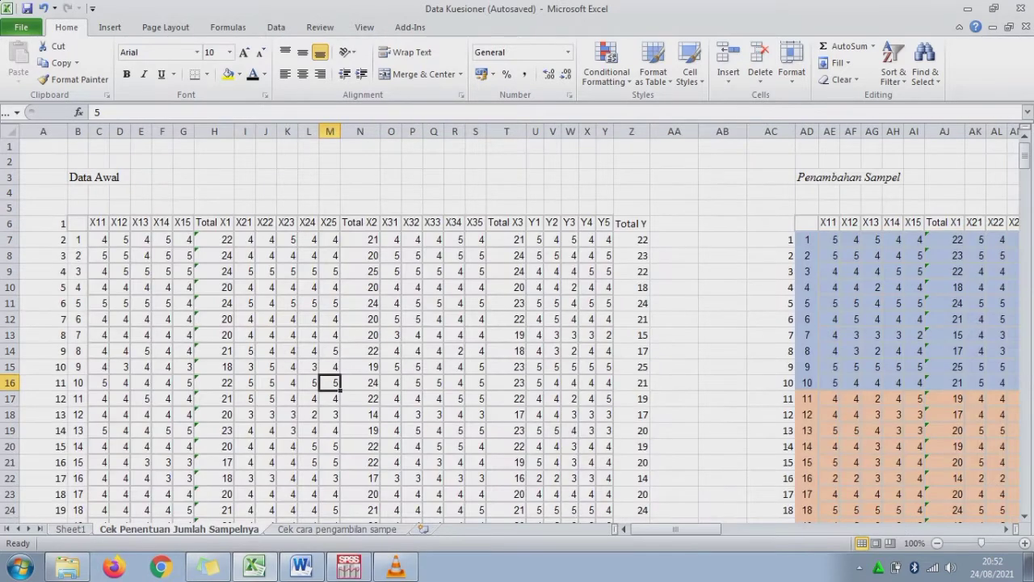
# Select the respondent numbers B7 to B106, then move to column A
pyautogui.click(77, 239)
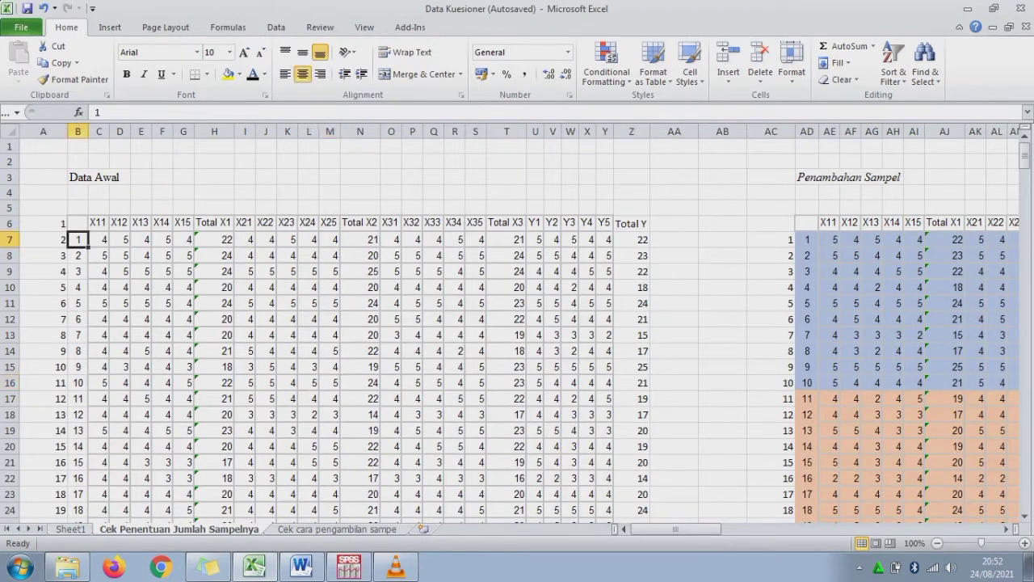
pyautogui.moveTo(78, 240); pyautogui.dragTo(81, 522)
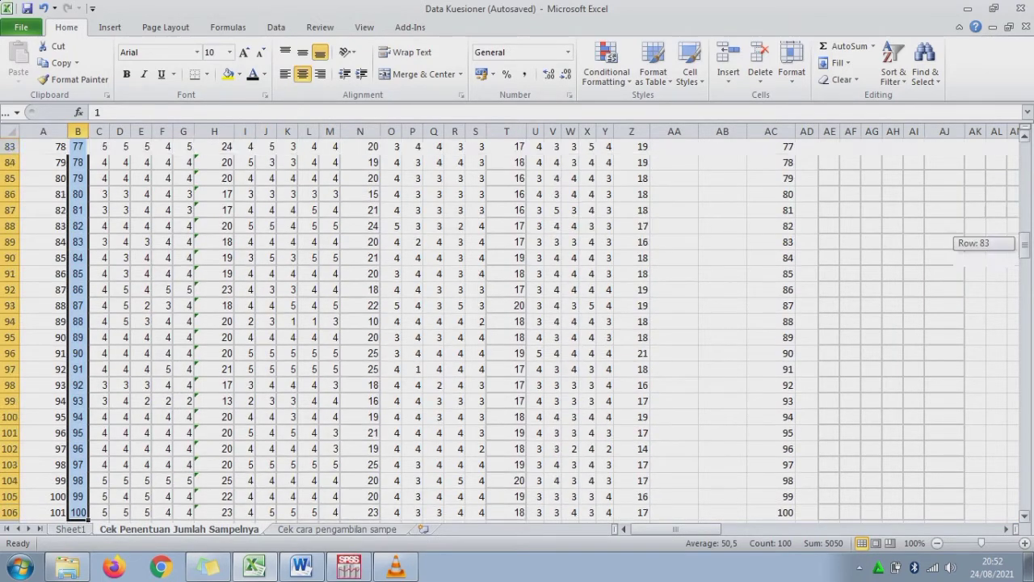
pyautogui.moveTo(1024, 246); pyautogui.dragTo(1024, 154)
pyautogui.click(43, 223)
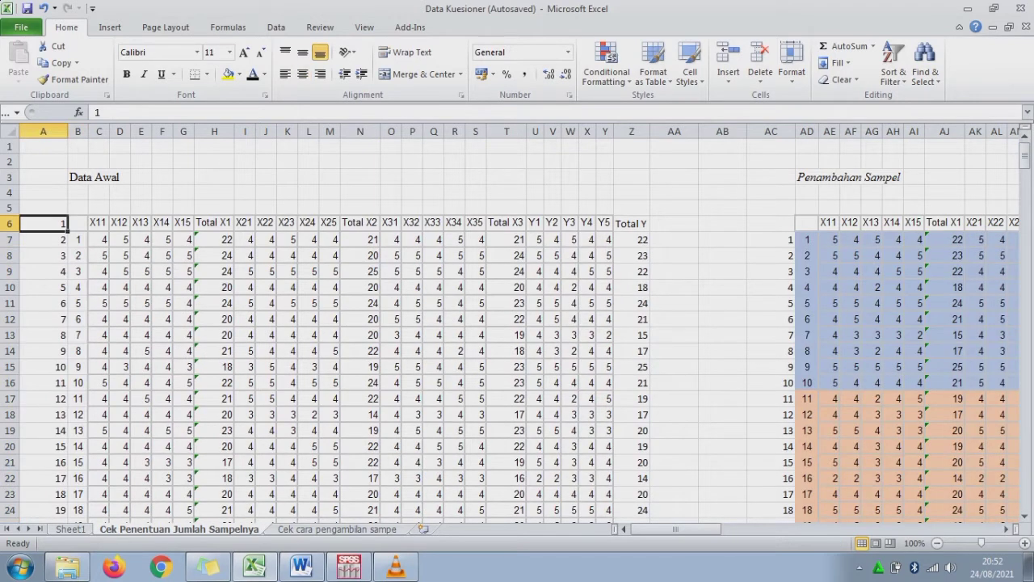
# Enter 1 and 2 in A7:A8 and fill the series down column A to 334
pyautogui.click(43, 239)
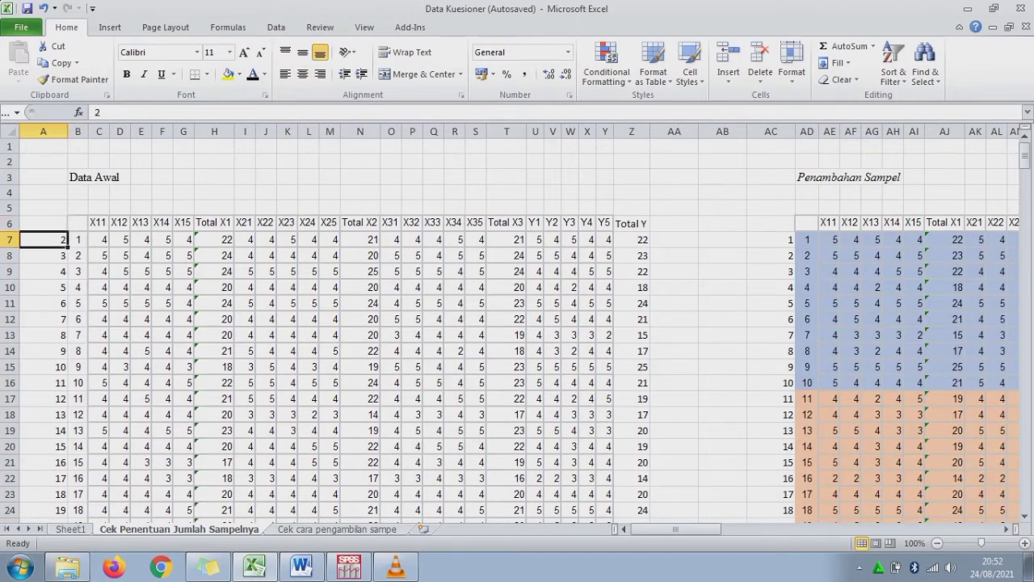
pyautogui.write('1')
pyautogui.press('Return')
pyautogui.write('2')
pyautogui.press('Return')
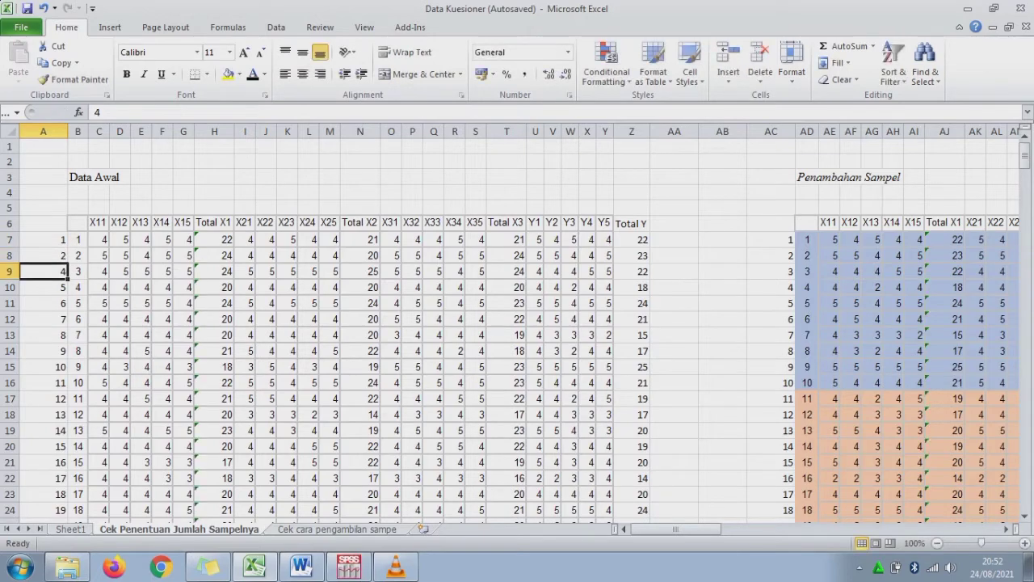
pyautogui.press('Up')
pyautogui.press('Up')
pyautogui.hotkey('shift', 'Down')
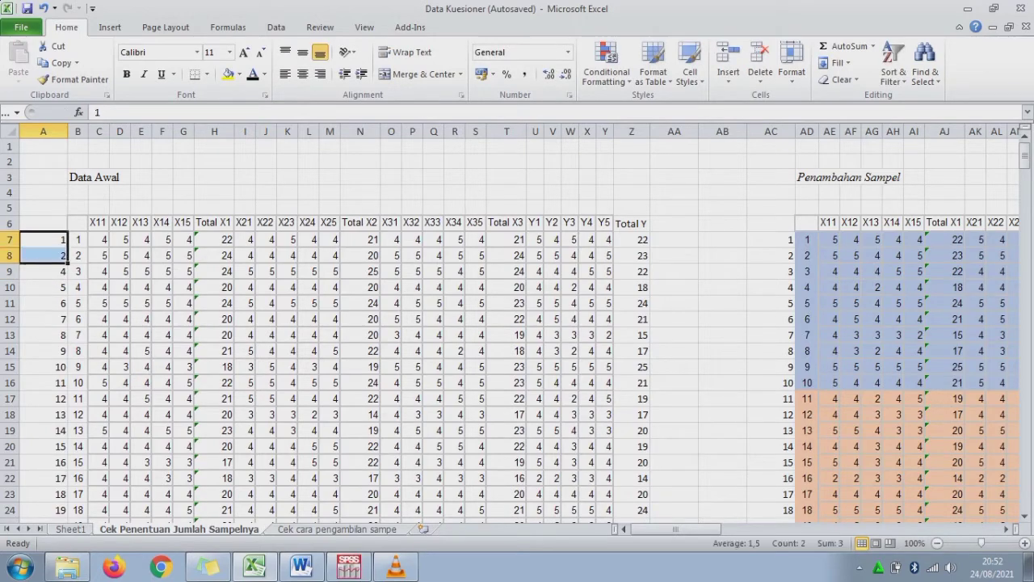
pyautogui.moveTo(68, 263); pyautogui.dragTo(69, 465)
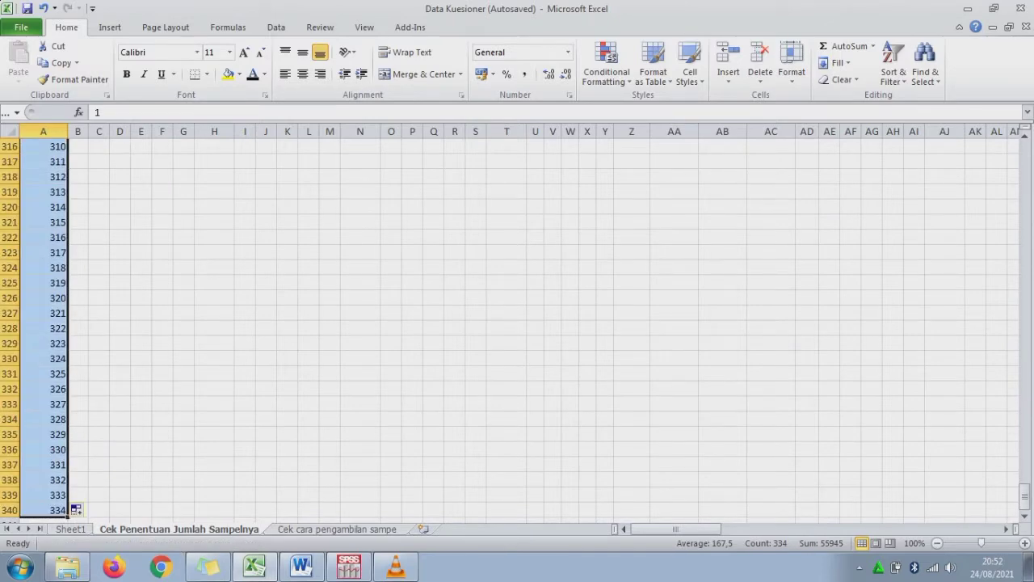
pyautogui.moveTo(1023, 494)
pyautogui.mouseDown()
pyautogui.moveTo(1023, 154)
pyautogui.moveTo(1024, 257)
pyautogui.mouseUp()
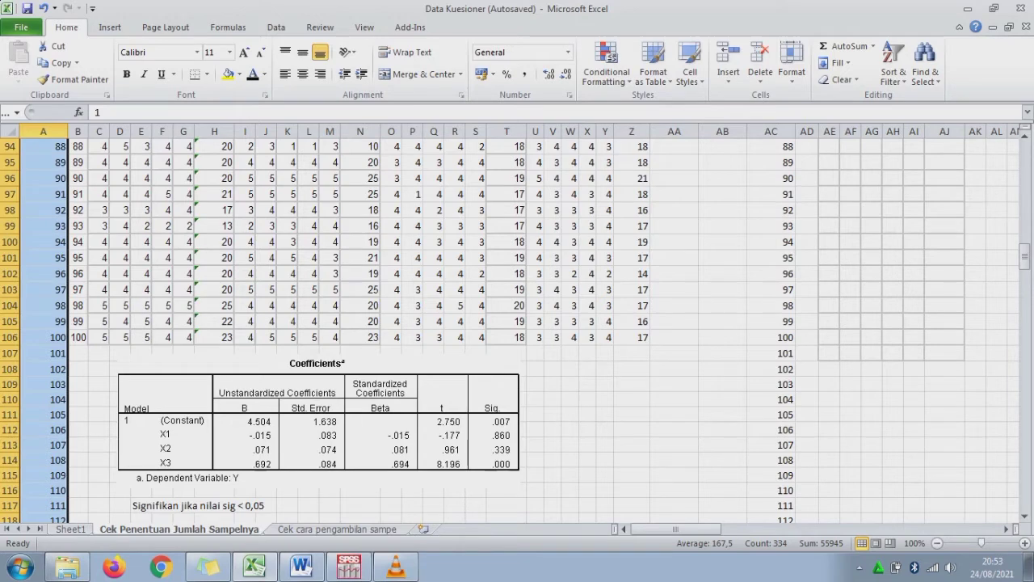
pyautogui.moveTo(1023, 257); pyautogui.dragTo(1024, 267)
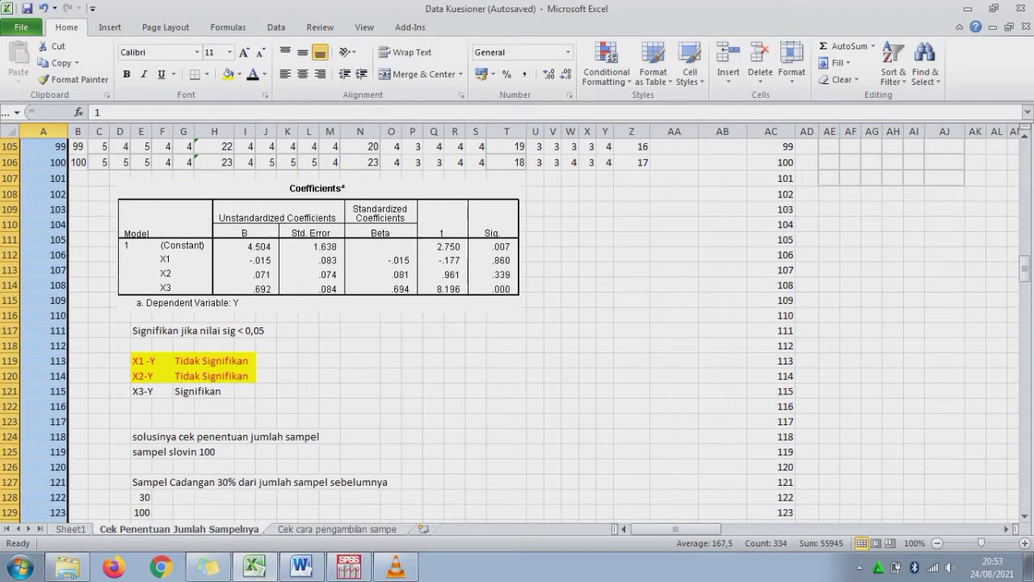
# Copy the Total X1 totals H7:H106, glancing at the SPSS data editor
pyautogui.click(319, 243)
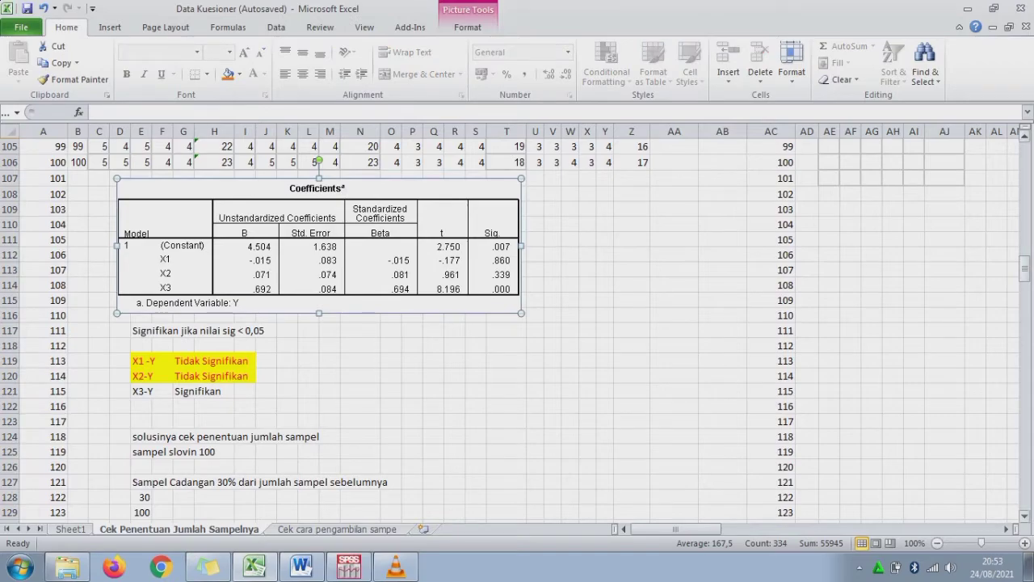
pyautogui.moveTo(1024, 268); pyautogui.dragTo(1024, 157)
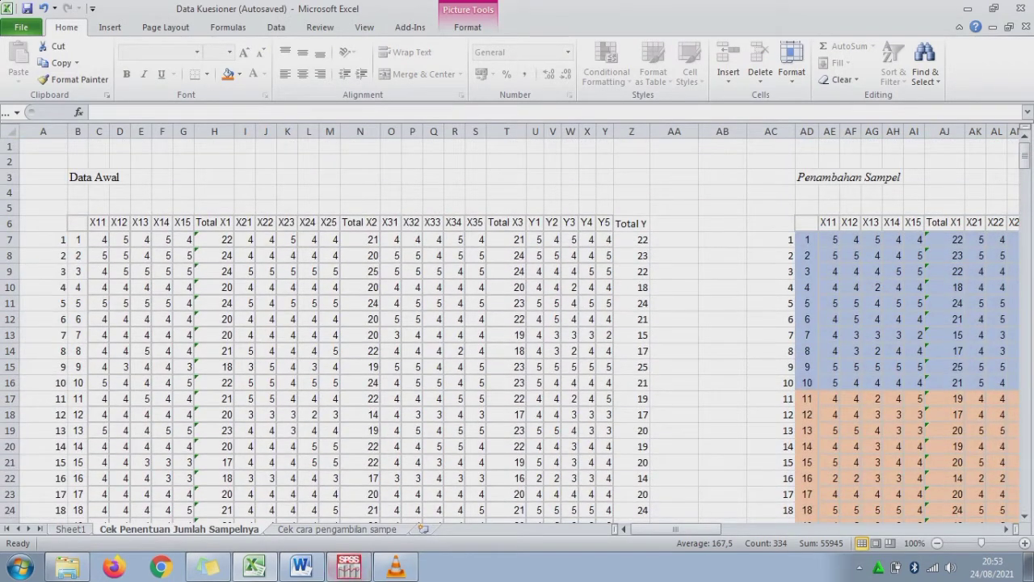
pyautogui.click(214, 240)
pyautogui.moveTo(214, 239); pyautogui.dragTo(230, 521)
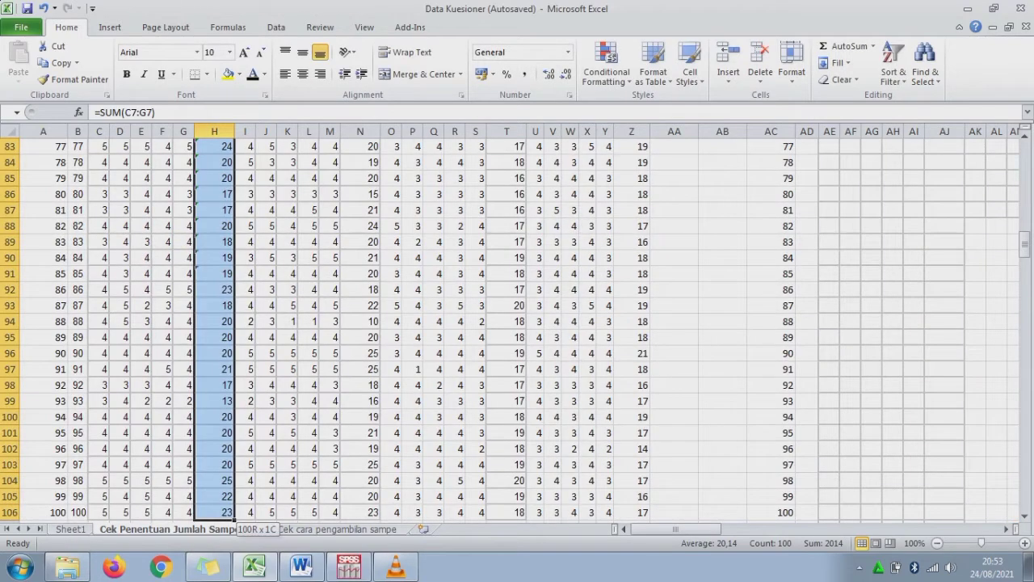
pyautogui.hotkey('ctrl', 'c')
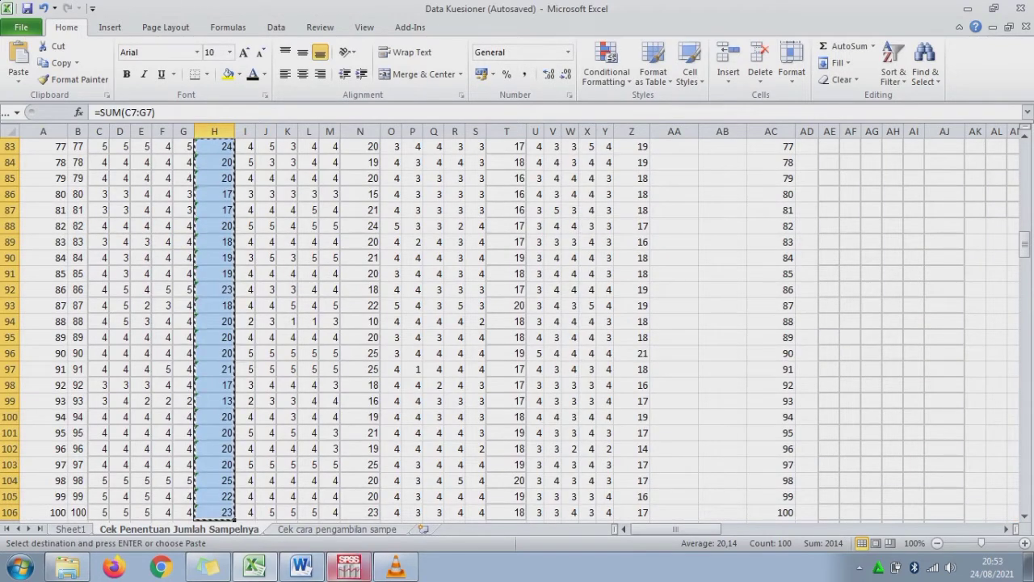
pyautogui.click(349, 566)
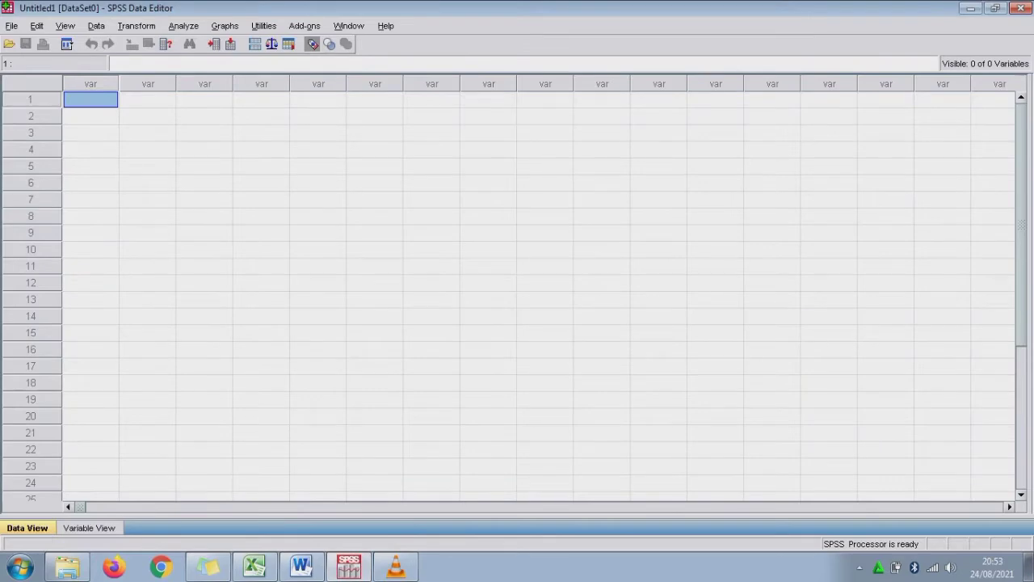
pyautogui.click(254, 566)
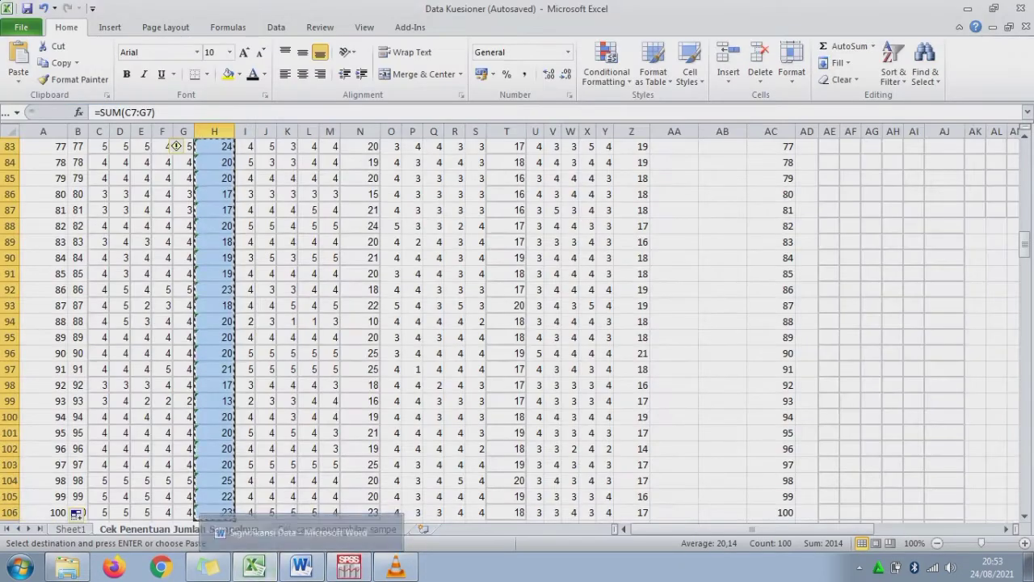
# Delete the regression table picture and the AE40:AJ45 significance notes, then go to the first Total X2 value
pyautogui.press('Right')
pyautogui.press('Right')
pyautogui.press('Right')
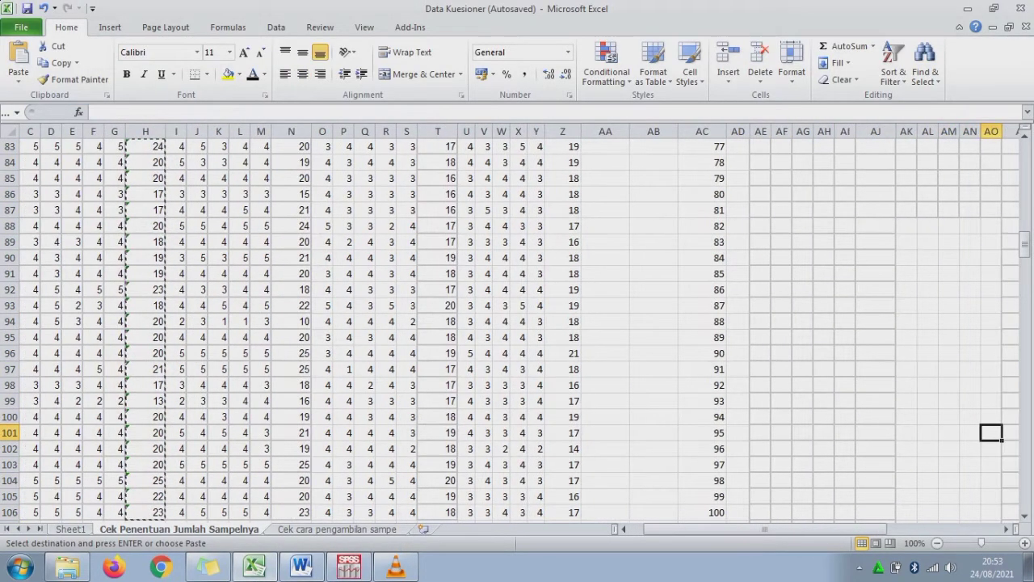
pyautogui.moveTo(1024, 245); pyautogui.dragTo(1025, 198)
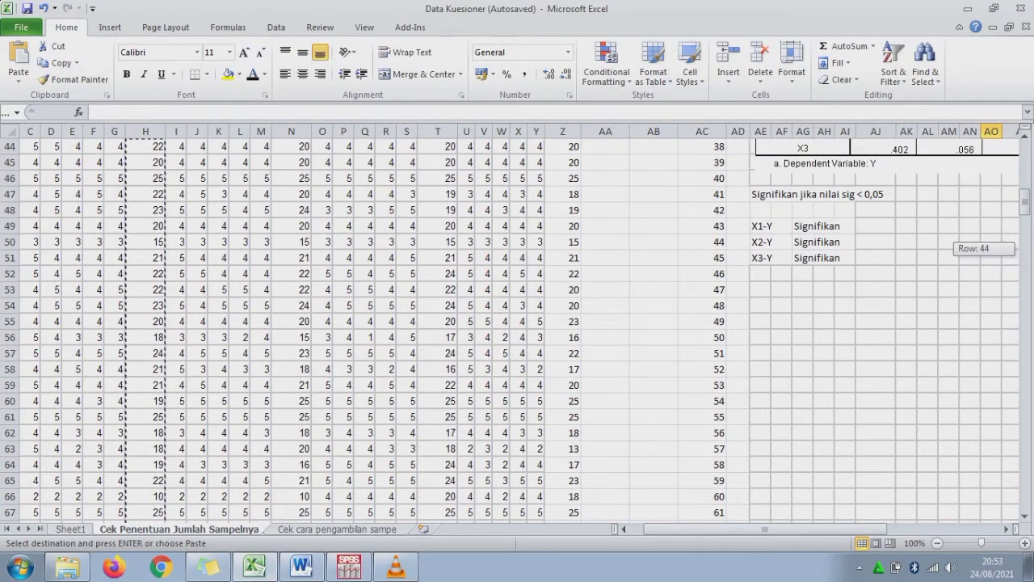
pyautogui.click(889, 166)
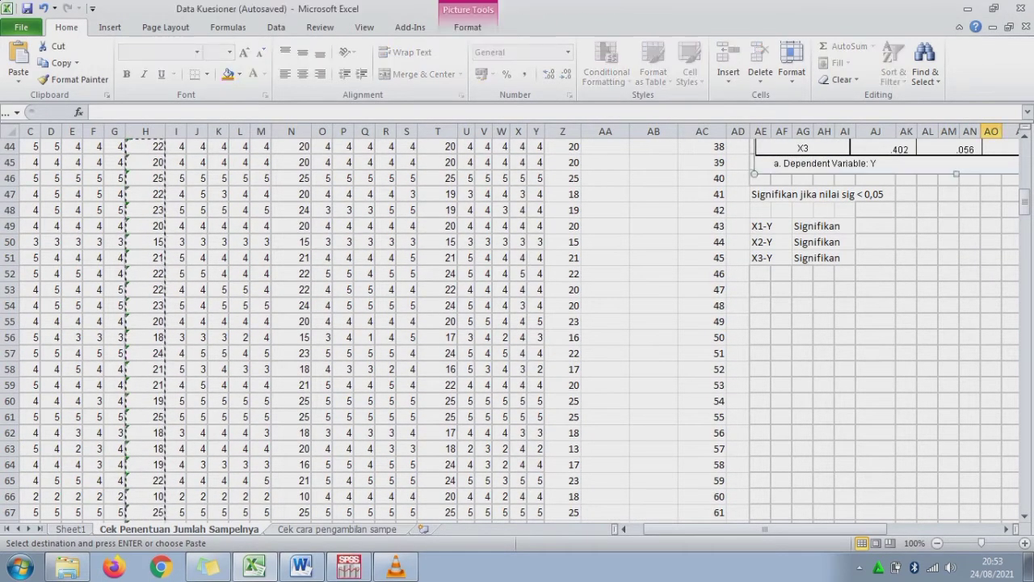
pyautogui.press('Delete')
pyautogui.moveTo(761, 178); pyautogui.dragTo(875, 257)
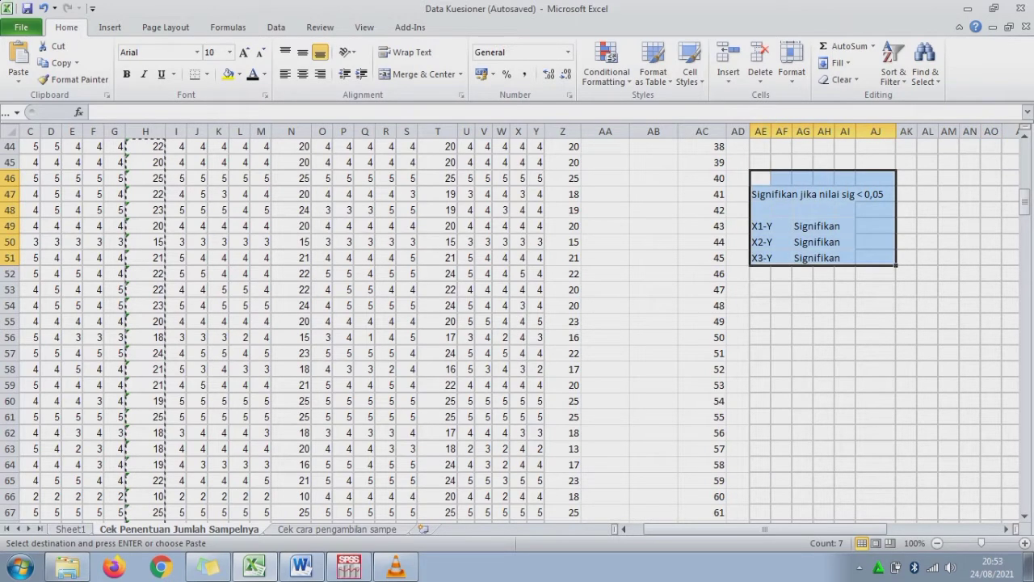
pyautogui.press('Delete')
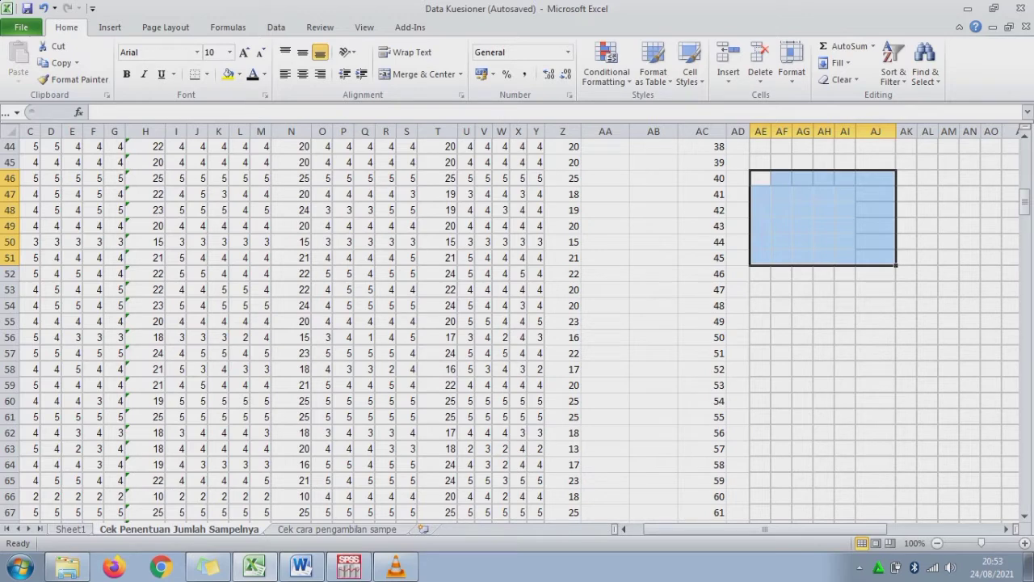
pyautogui.click(292, 321)
pyautogui.hotkey('ctrl', 'Up')
# Copy the Total X2 values down to row 106 into the second SPSS column
pyautogui.press('Down')
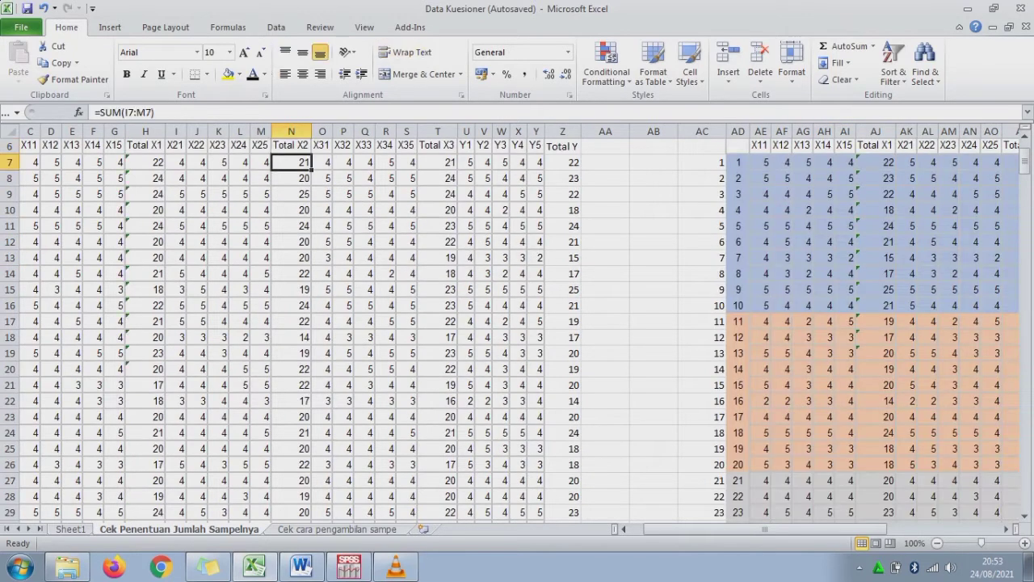
pyautogui.hotkey('ctrl', 'shift', 'Down')
pyautogui.hotkey('ctrl', 'c')
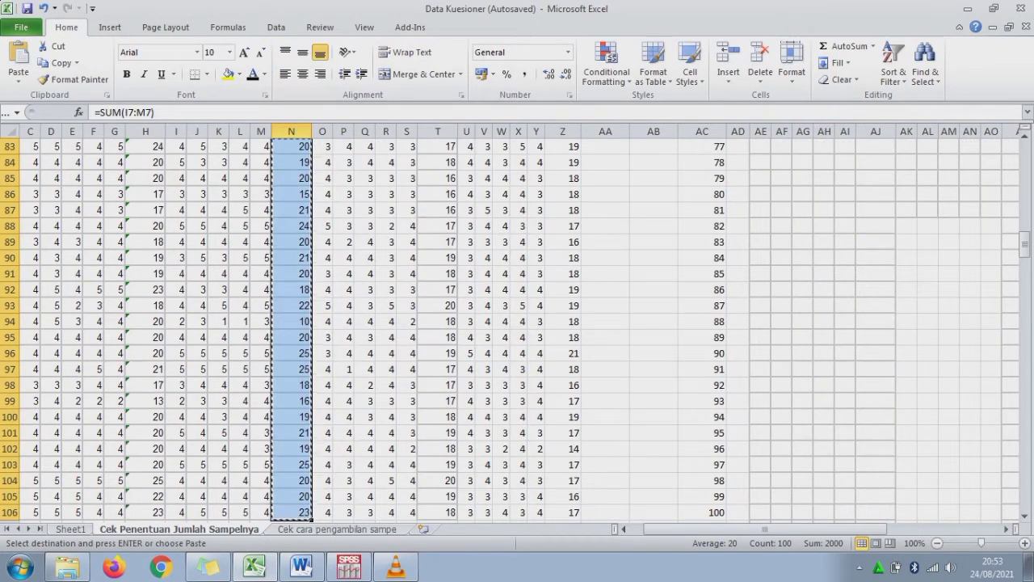
pyautogui.click(349, 566)
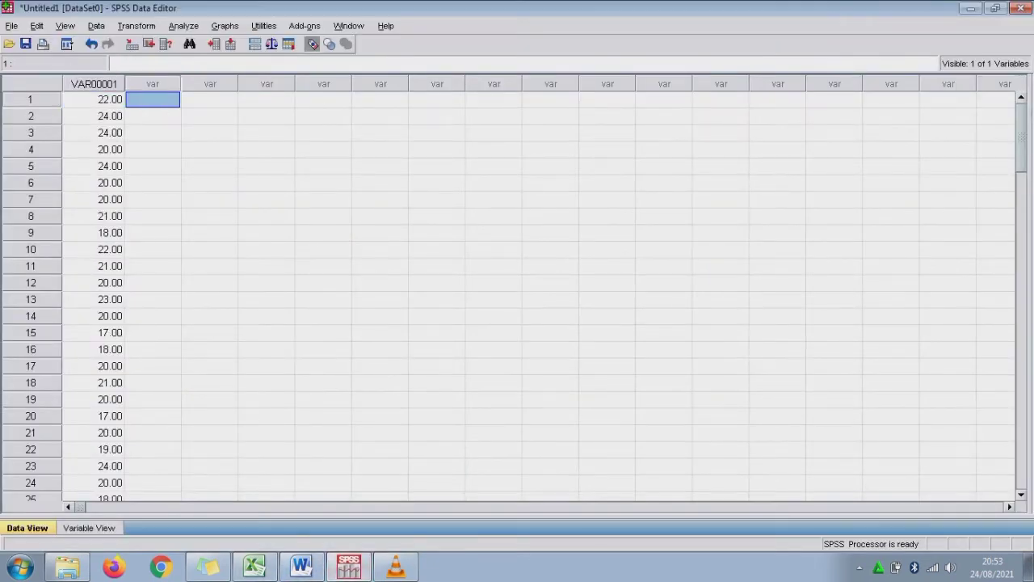
pyautogui.hotkey('ctrl', 'v')
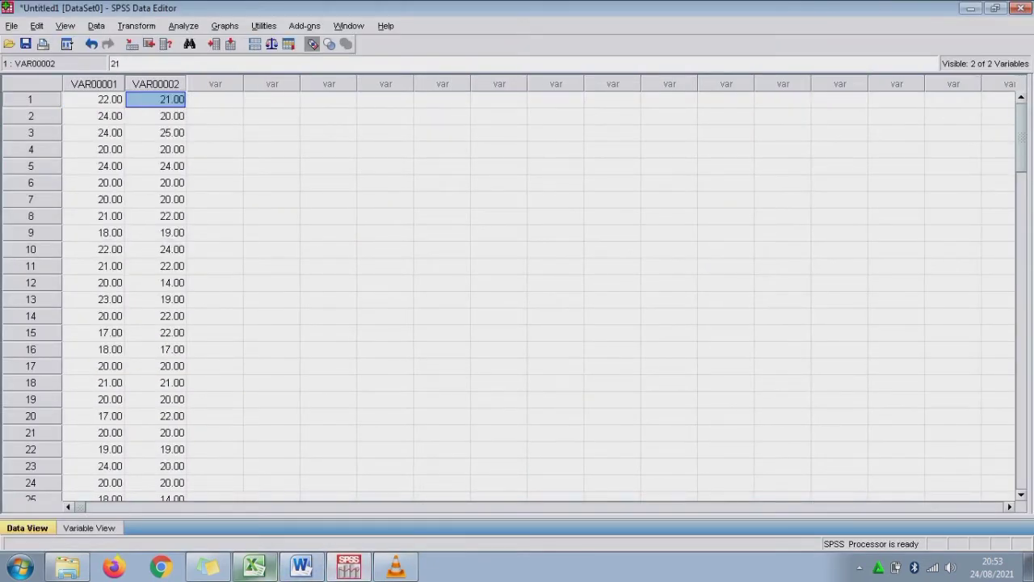
# Copy the Total X3 values down to row 106 into the third SPSS column
pyautogui.click(255, 566)
pyautogui.hotkey('ctrl', 'Up')
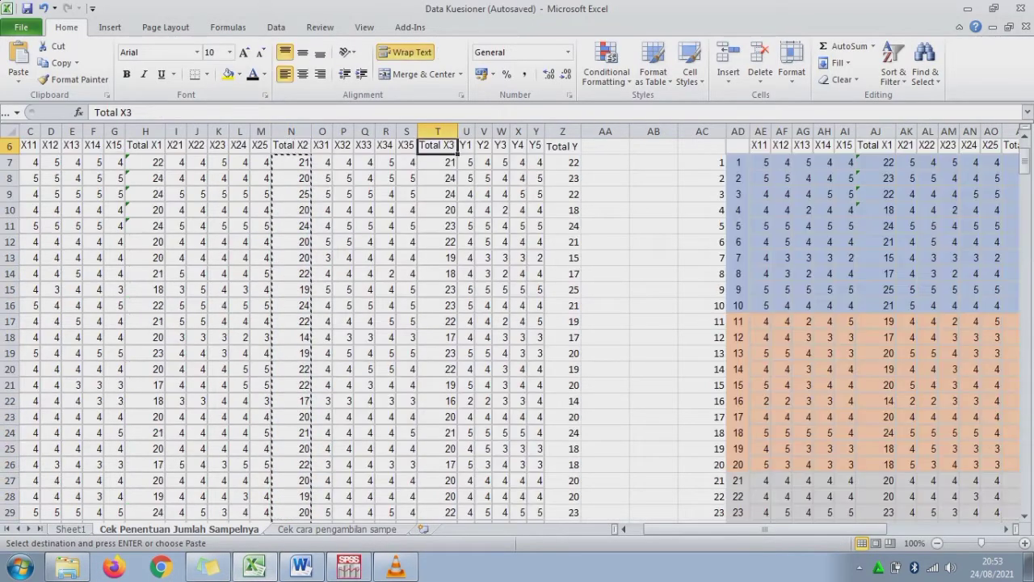
pyautogui.press('Down')
pyautogui.hotkey('ctrl', 'shift', 'Down')
pyautogui.hotkey('ctrl', 'c')
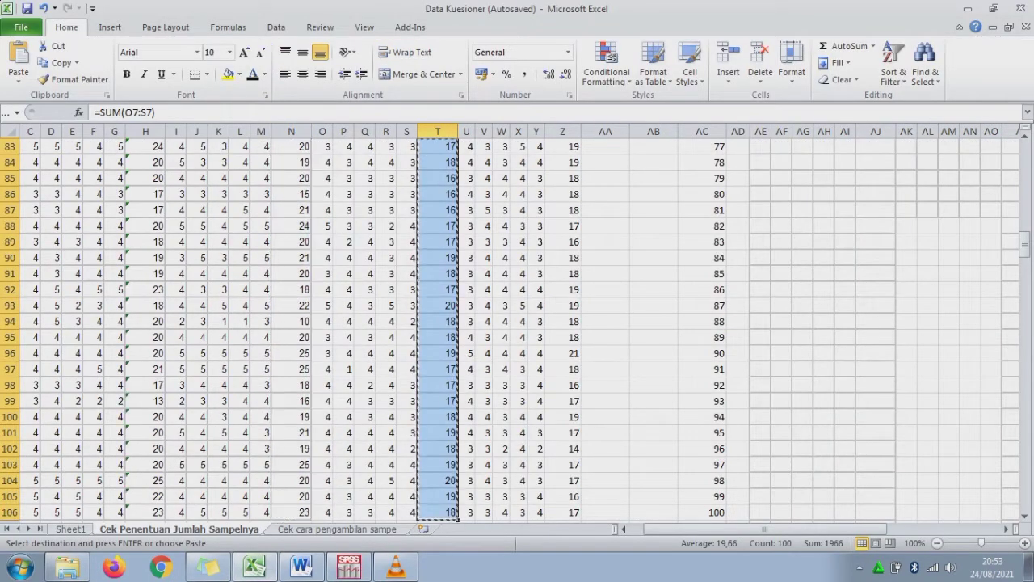
pyautogui.click(348, 565)
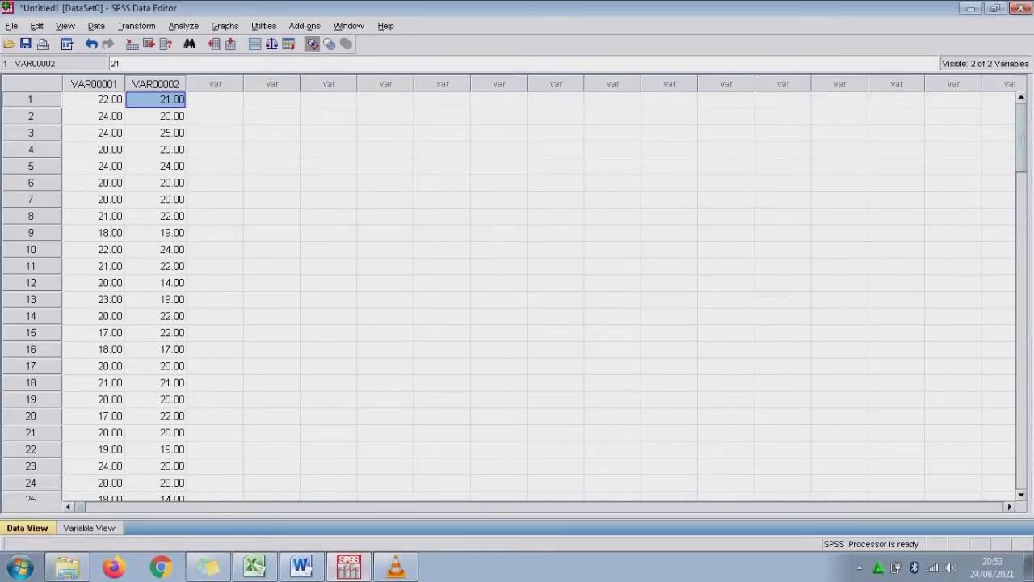
pyautogui.click(214, 99)
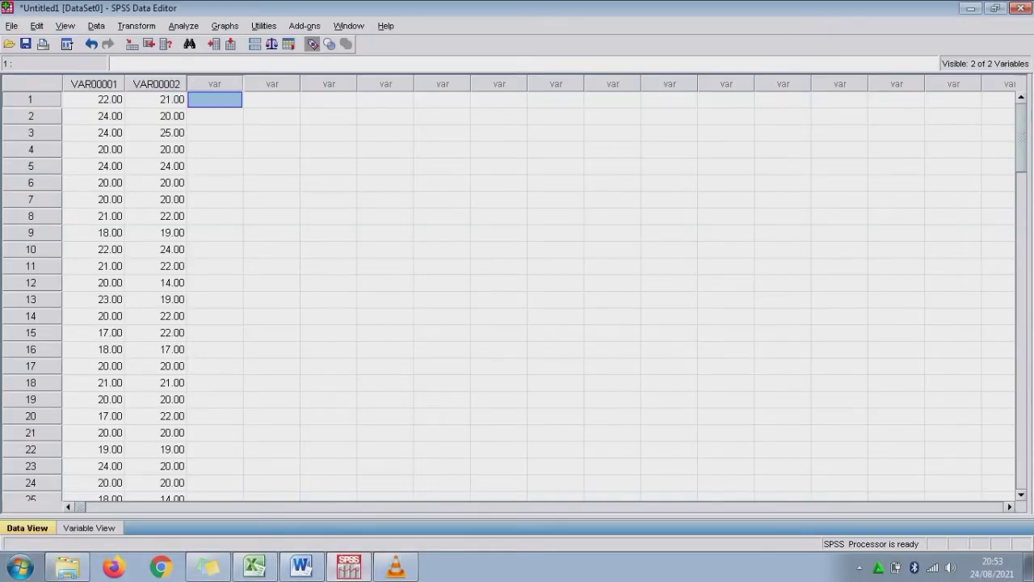
pyautogui.hotkey('ctrl', 'v')
# Paste the Total Y values (Z7 to row 106) into the fourth SPSS column and show Variable View
pyautogui.click(255, 565)
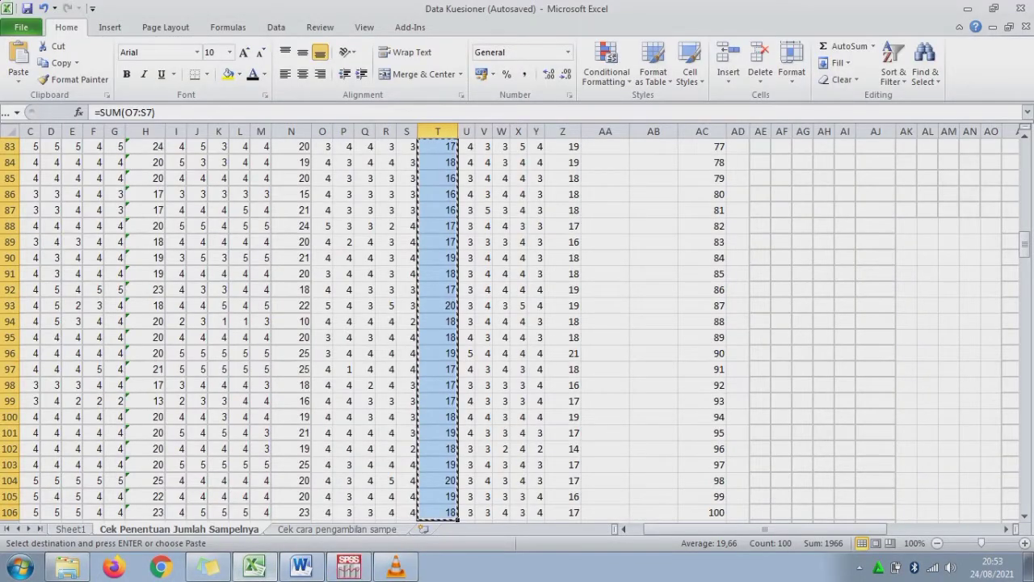
pyautogui.click(563, 147)
pyautogui.click(562, 162)
pyautogui.hotkey('ctrl', 'shift', 'Down')
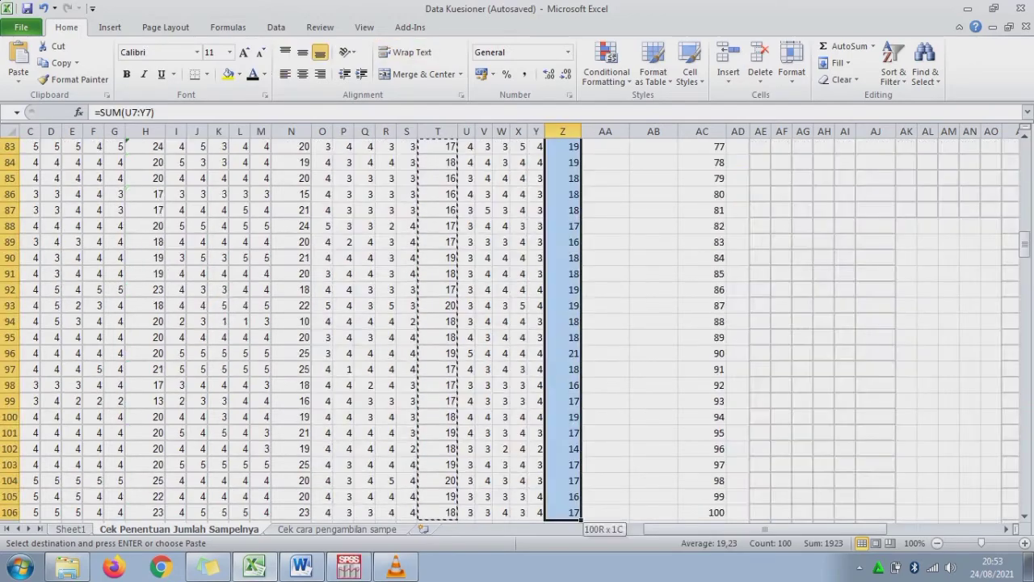
pyautogui.hotkey('ctrl', 'c')
pyautogui.hotkey('alt', 'Tab')
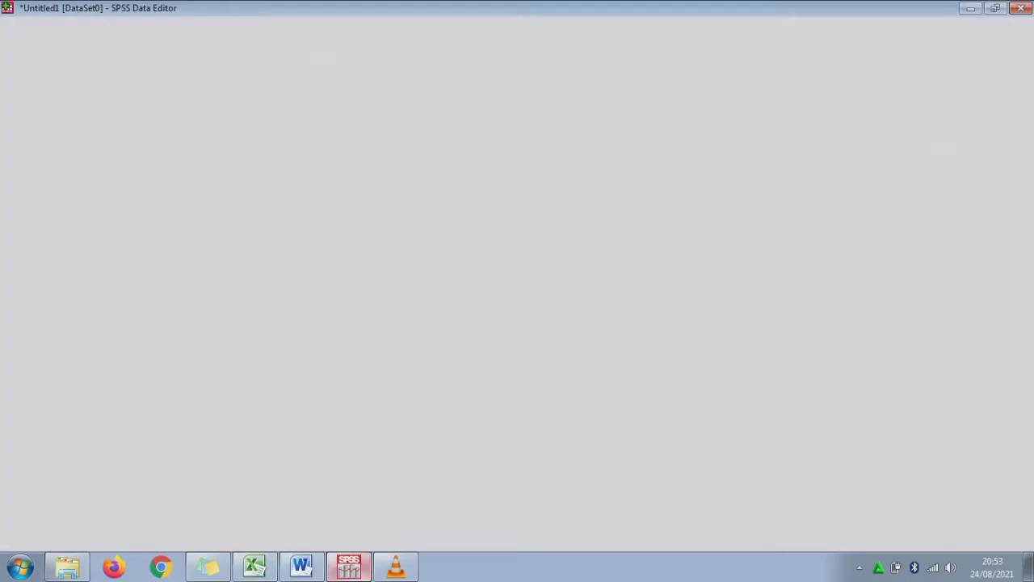
pyautogui.click(276, 98)
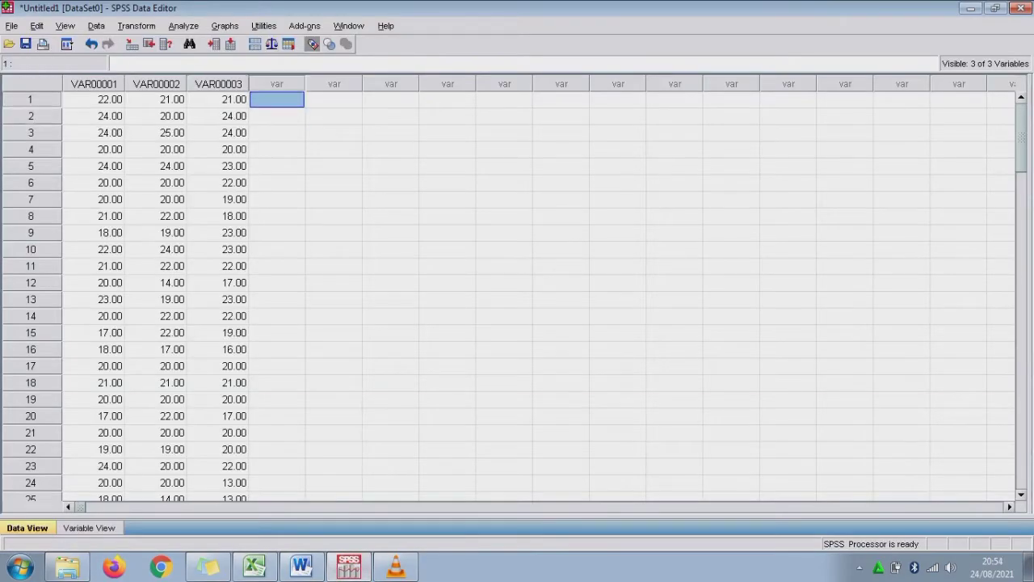
pyautogui.hotkey('ctrl', 'v')
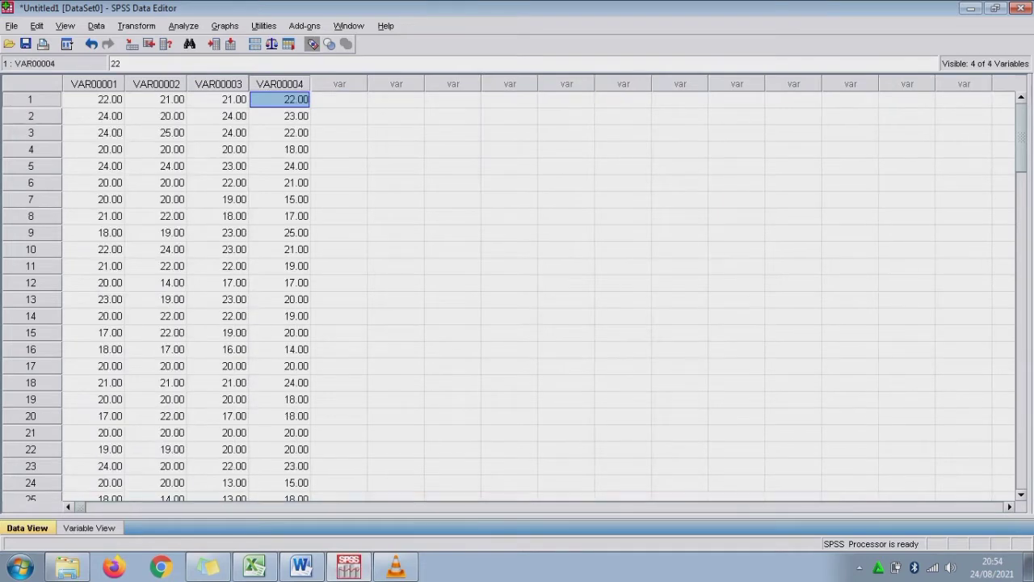
pyautogui.hotkey('ctrl', 't')
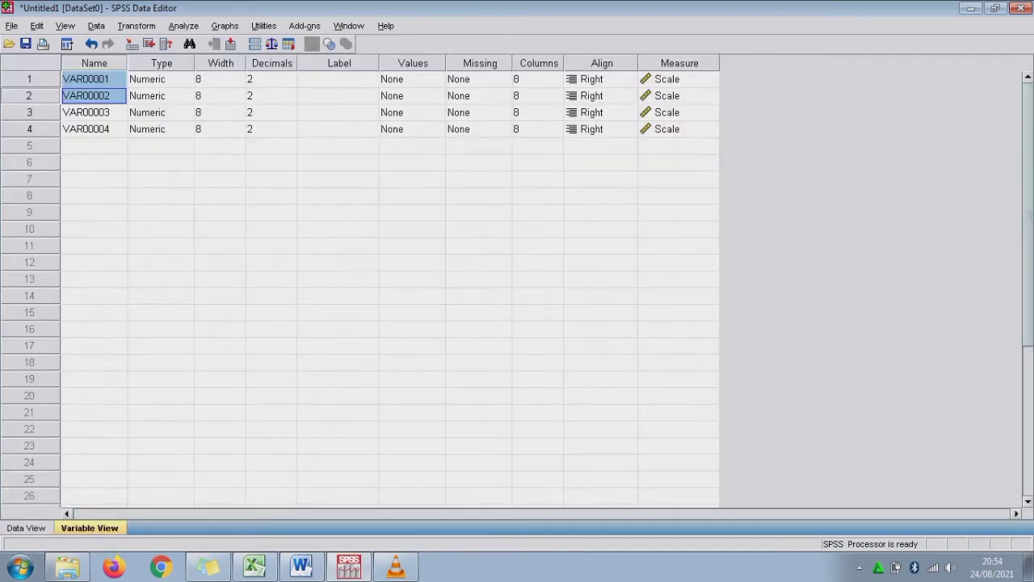
# Name VAR00001–VAR00004 as X1, X2, X3 and Y, then return to Data View
pyautogui.click(94, 78)
pyautogui.write('X1')
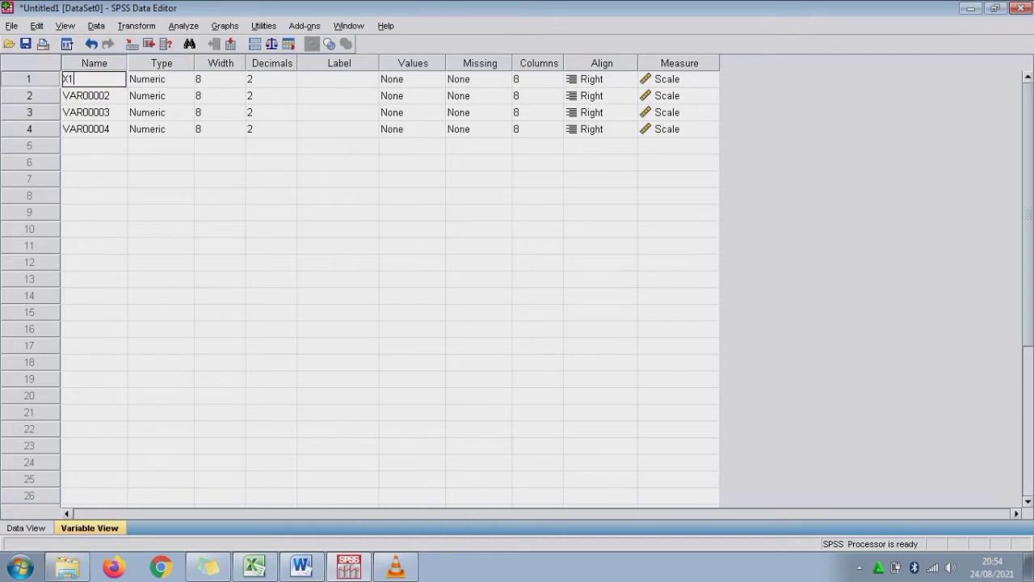
pyautogui.press('Return')
pyautogui.press('BackSpace')
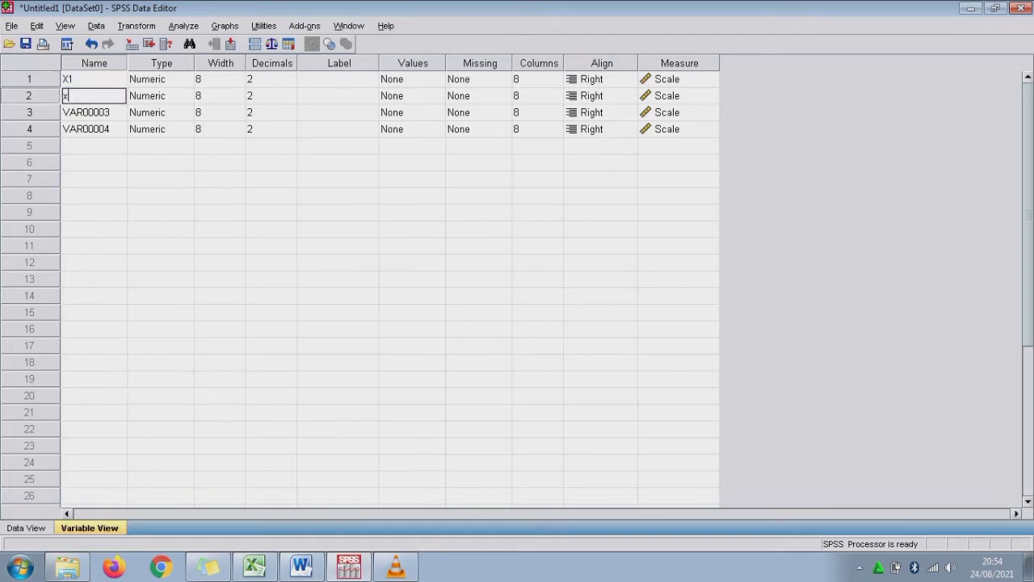
pyautogui.write('X2')
pyautogui.press('Return')
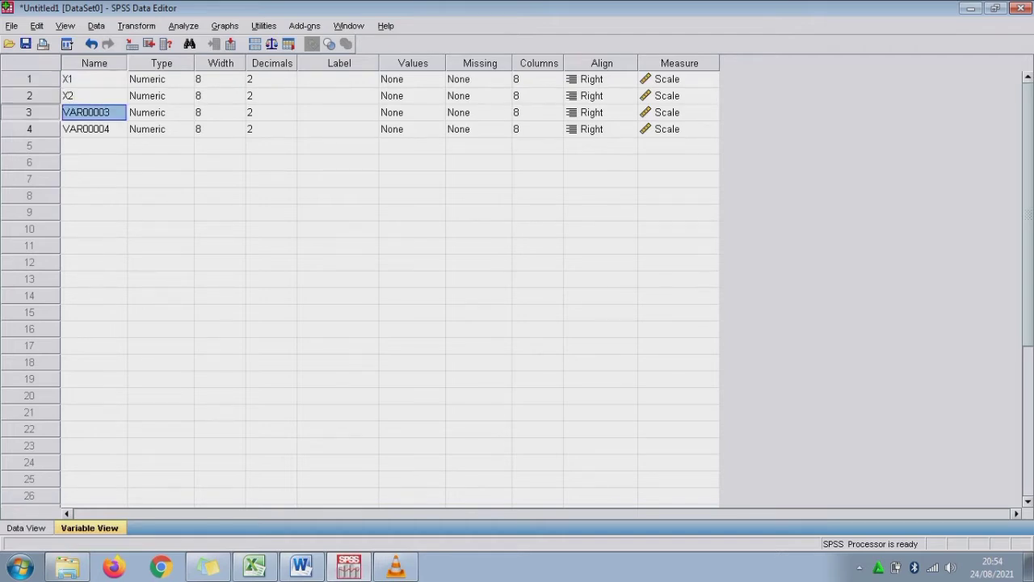
pyautogui.write('X3')
pyautogui.press('Return')
pyautogui.write('Y')
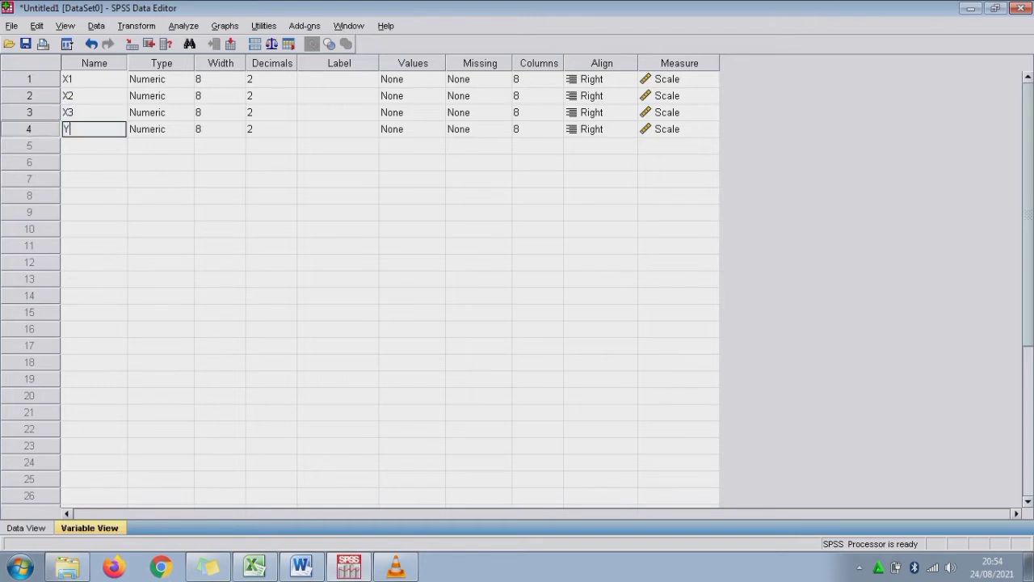
pyautogui.hotkey('ctrl', 't')
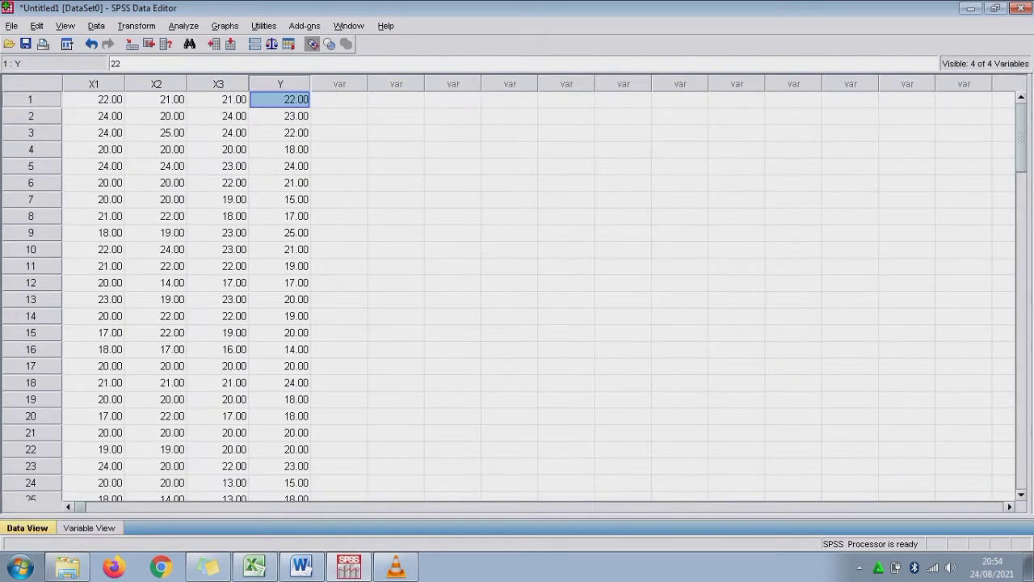
# Run a linear regression of Y on X1, X2 and X3, then return to Excel
pyautogui.click(184, 25)
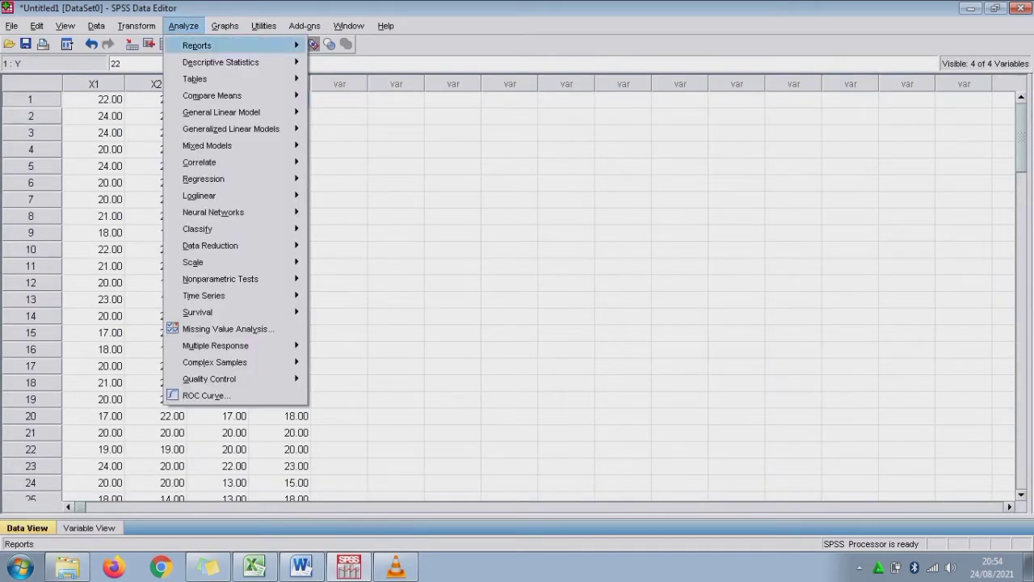
pyautogui.moveTo(235, 179)
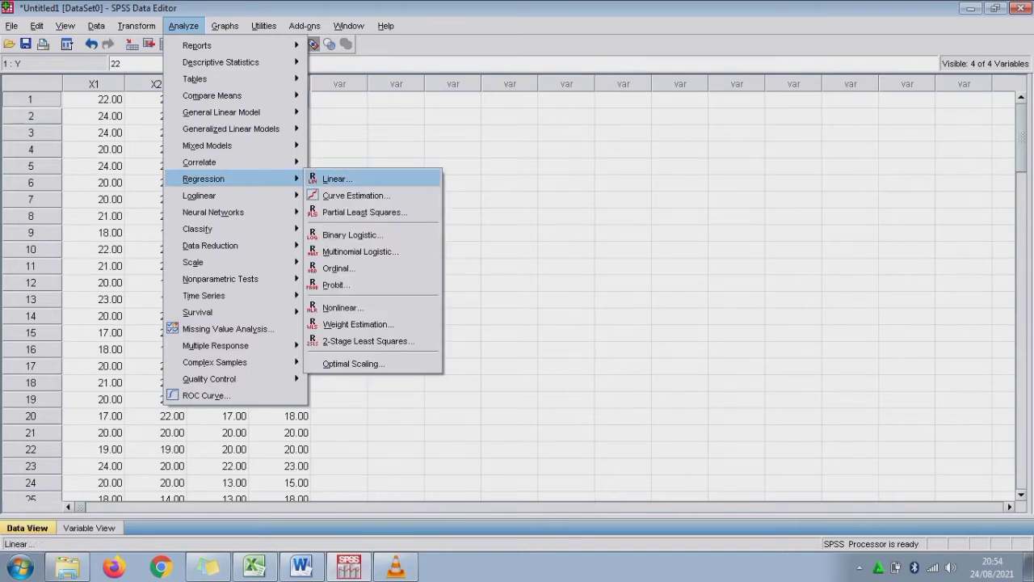
pyautogui.click(335, 179)
pyautogui.click(336, 207)
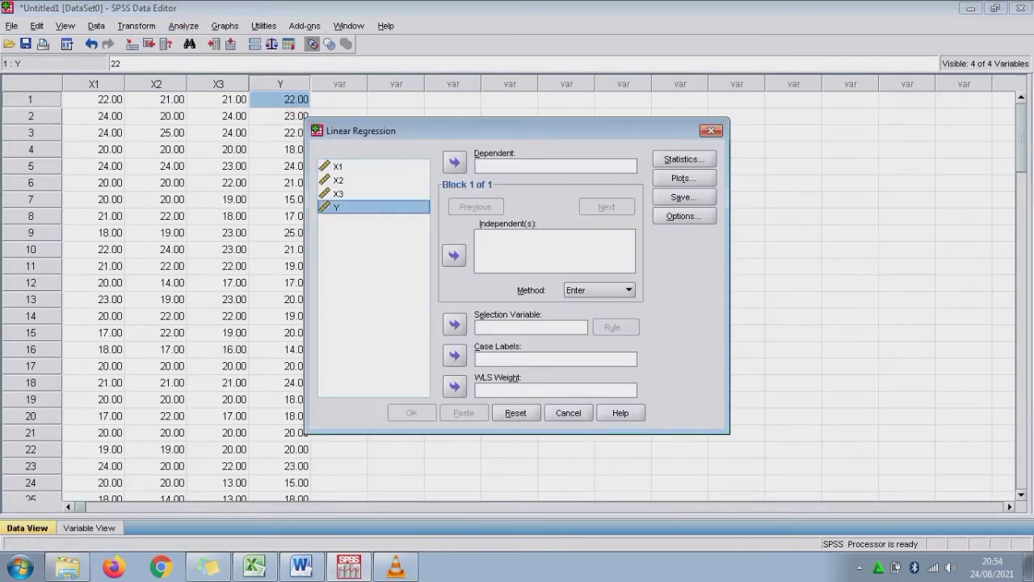
pyautogui.click(454, 162)
pyautogui.moveTo(338, 167); pyautogui.dragTo(338, 194)
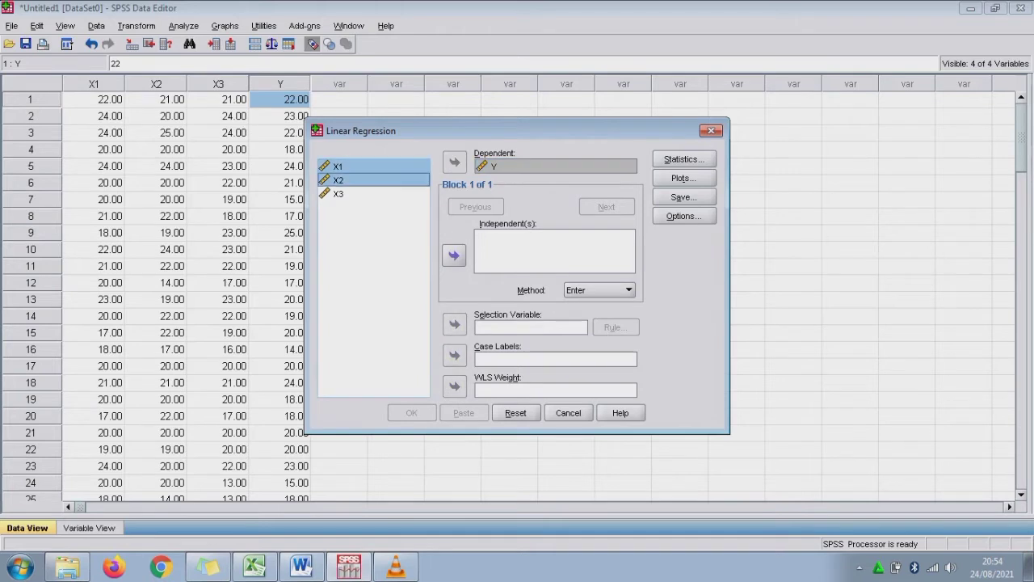
pyautogui.click(454, 255)
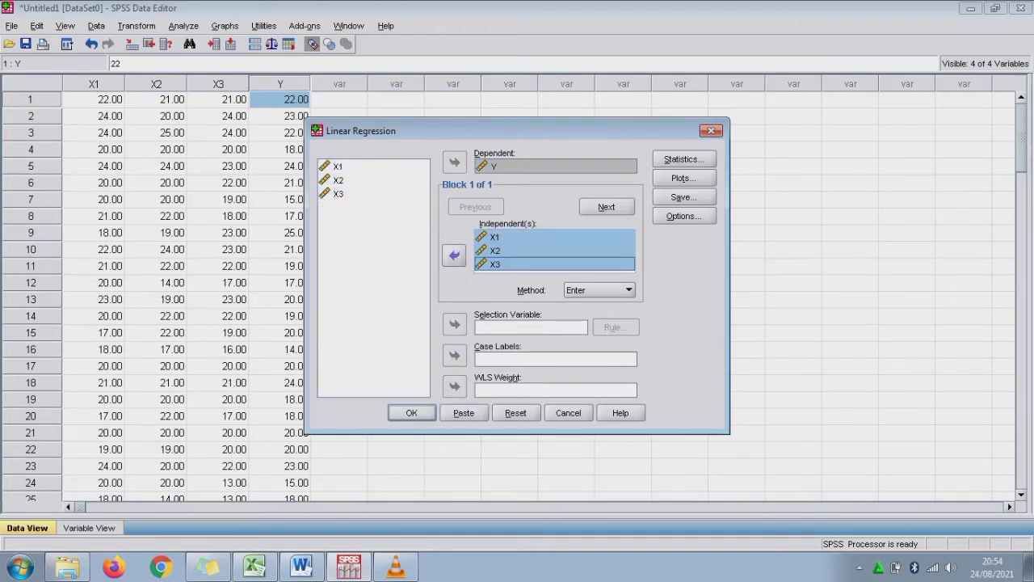
pyautogui.click(411, 413)
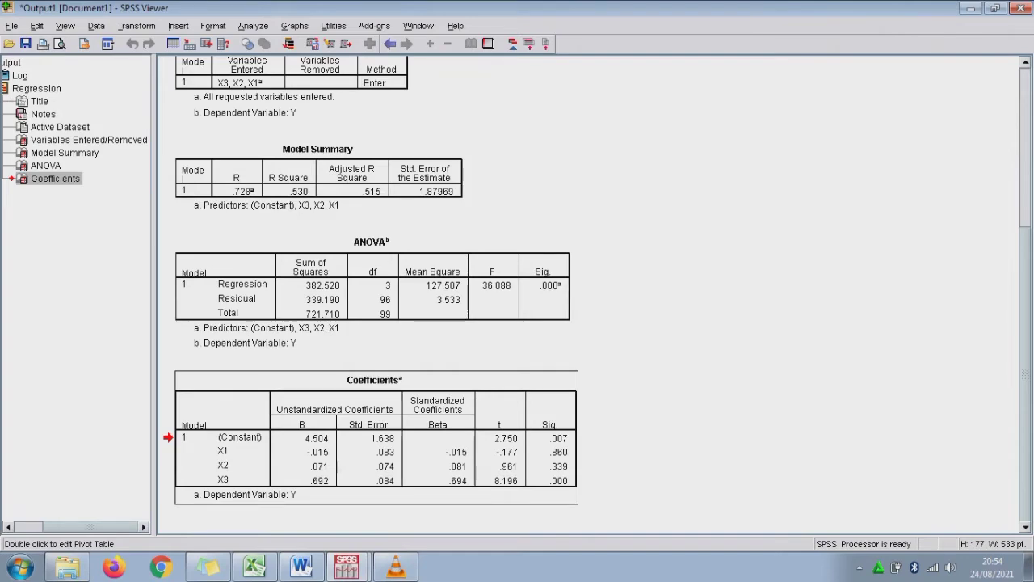
pyautogui.hotkey('alt', 'Tab')
pyautogui.click(291, 417)
# Remove the stray space so the label under the Coefficients table reads X1-Y
pyautogui.click(290, 513)
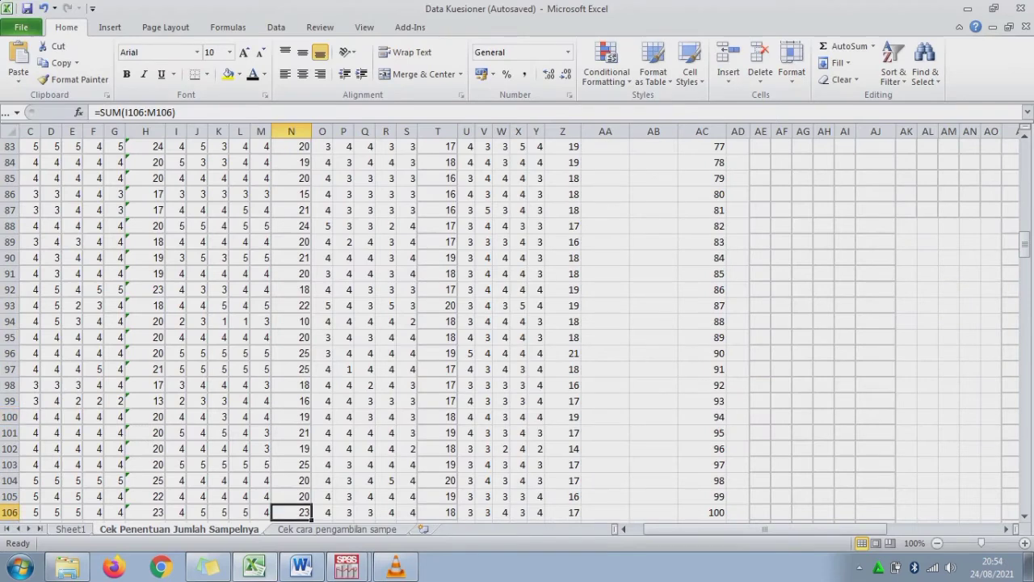
pyautogui.press('Down')
pyautogui.press('Down')
pyautogui.press('Down')
pyautogui.press('Down')
pyautogui.press('Down')
pyautogui.press('Down')
pyautogui.press('Down')
pyautogui.press('Down')
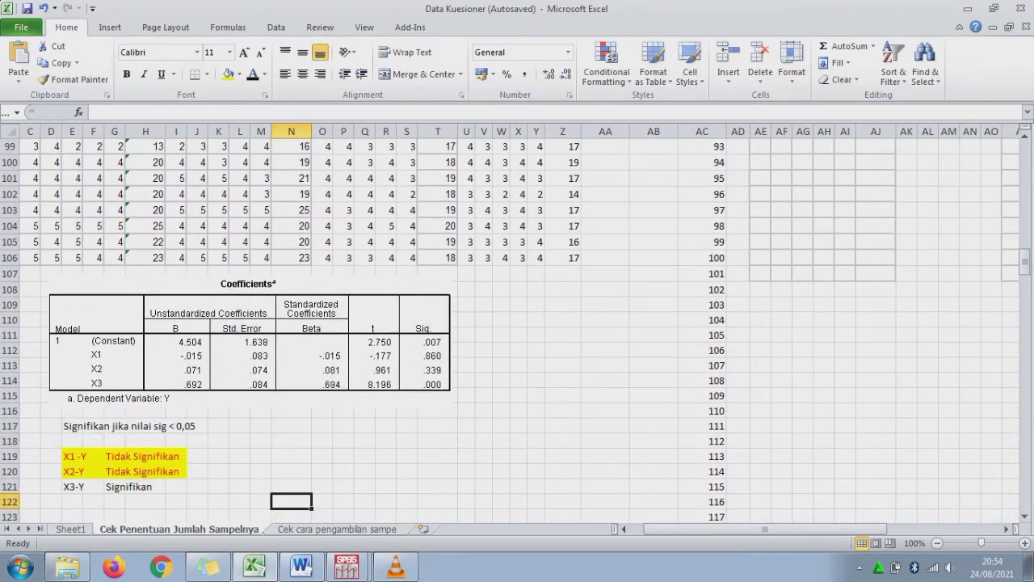
pyautogui.click(249, 341)
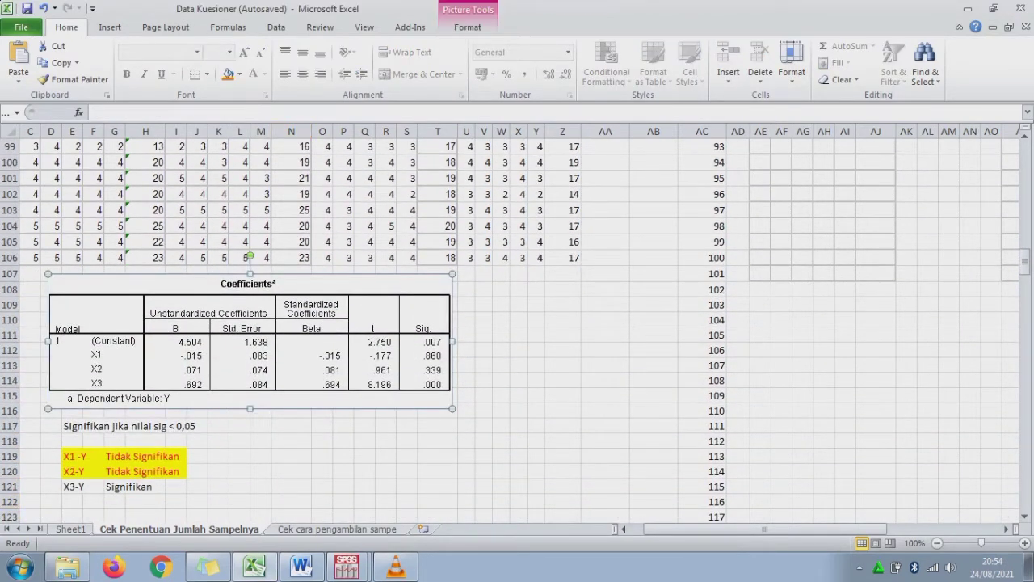
pyautogui.doubleClick(63, 426)
pyautogui.moveTo(64, 426); pyautogui.dragTo(202, 426)
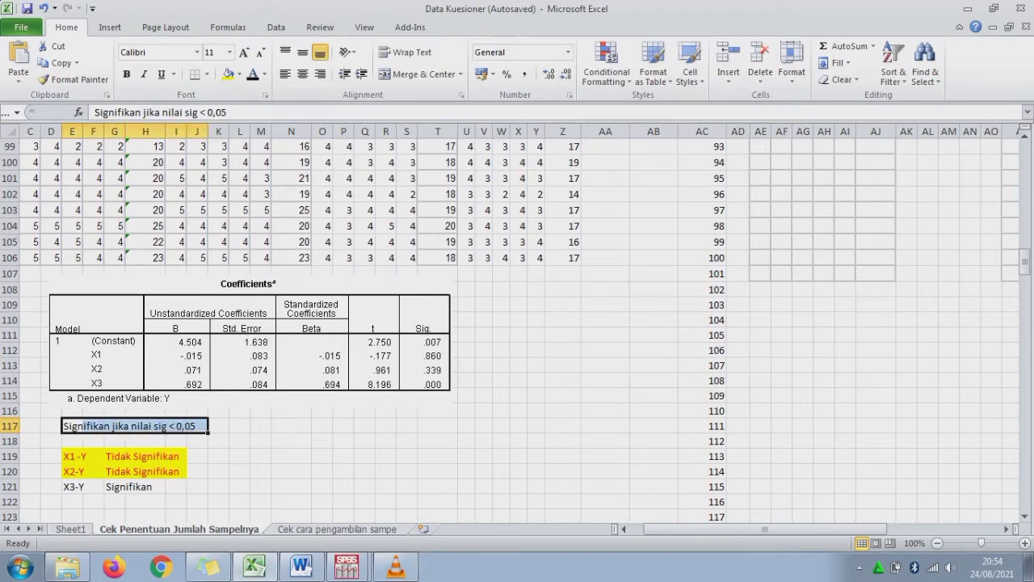
pyautogui.click(83, 456)
pyautogui.click(107, 112)
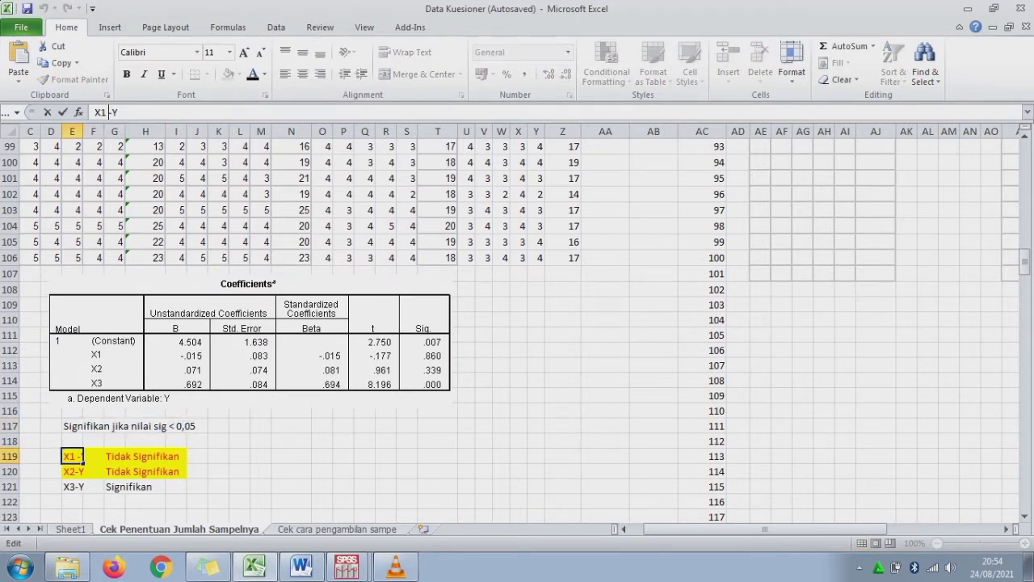
pyautogui.press('BackSpace')
pyautogui.press('Return')
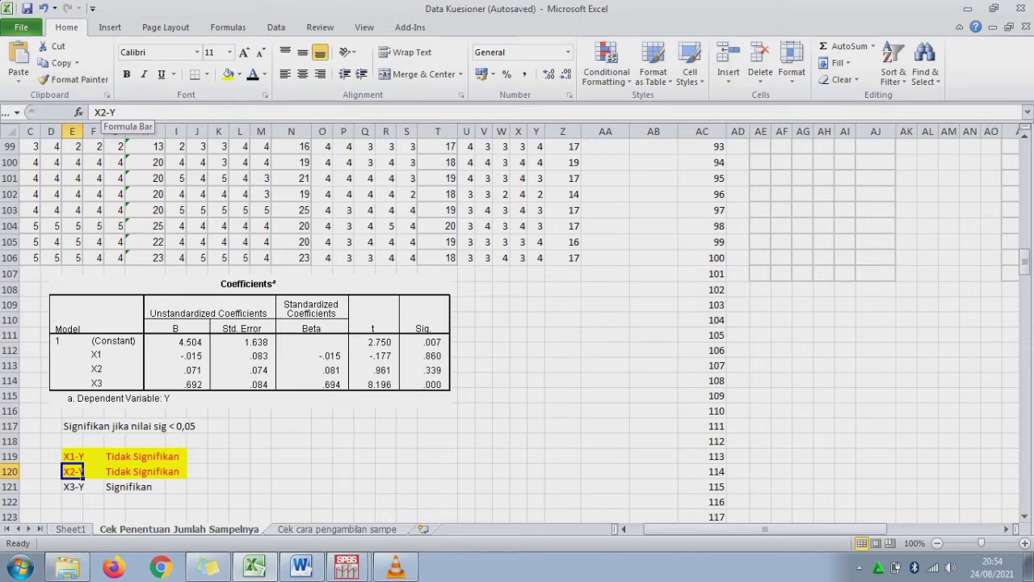
# Review the X3-Y Signifikan result and select the solution and Slovin sample-size notes
pyautogui.press('Return')
pyautogui.press('Right')
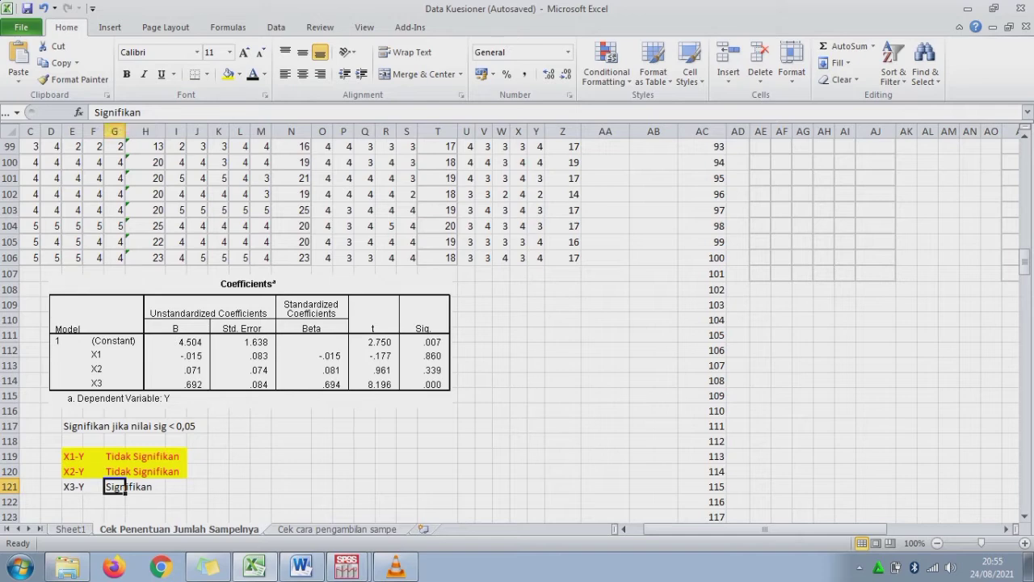
pyautogui.press('Down')
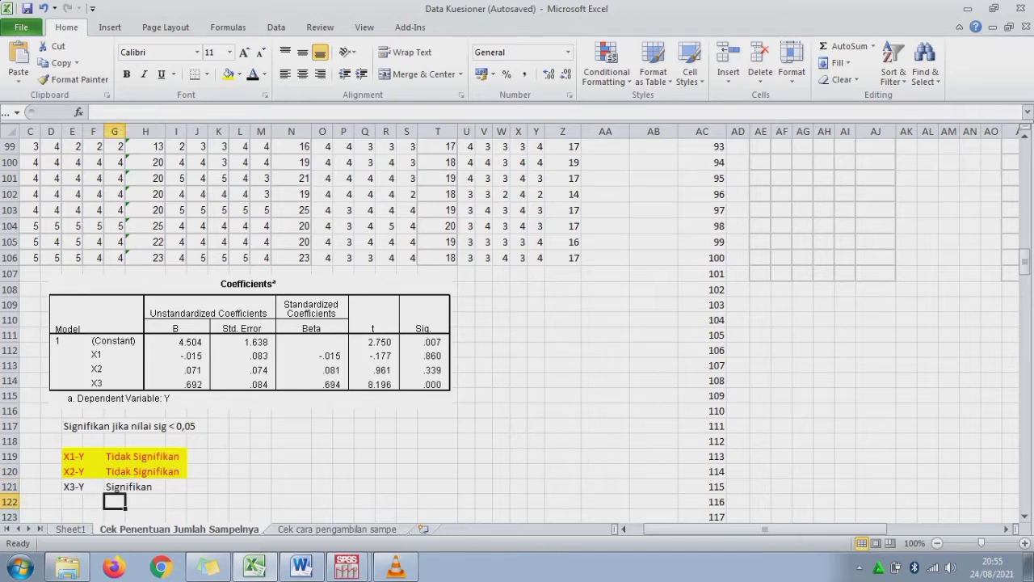
pyautogui.press('Down')
pyautogui.press('Down')
pyautogui.press('Down')
pyautogui.press('Down')
pyautogui.press('Down')
pyautogui.press('Down')
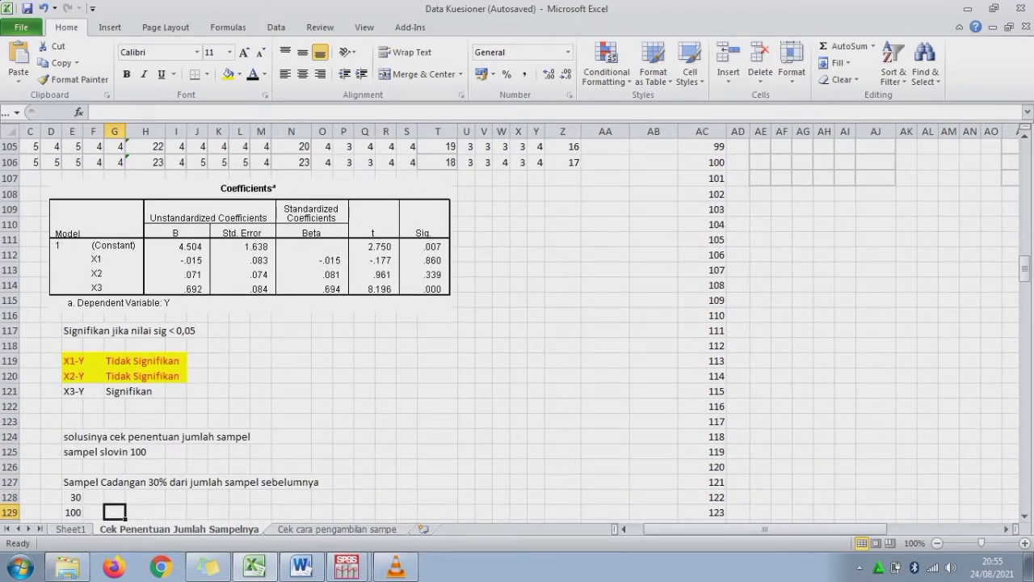
pyautogui.moveTo(77, 436); pyautogui.dragTo(229, 437)
pyautogui.hotkey('shift', 'Down')
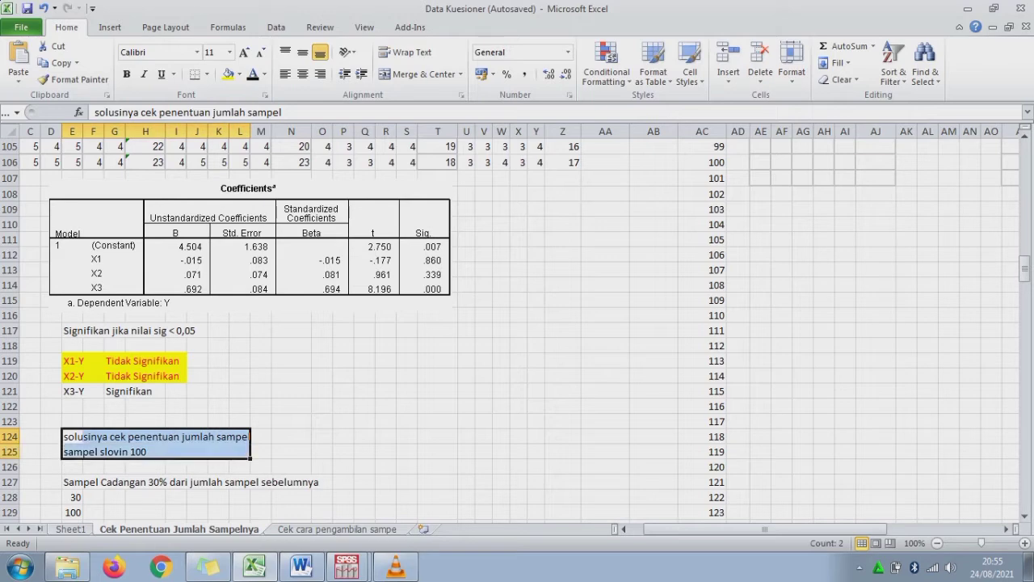
# Compare Sheet1's Slovin result of 100 with the 30% reserve and 130 total in the notes
pyautogui.hotkey('ctrl', 'pageup')
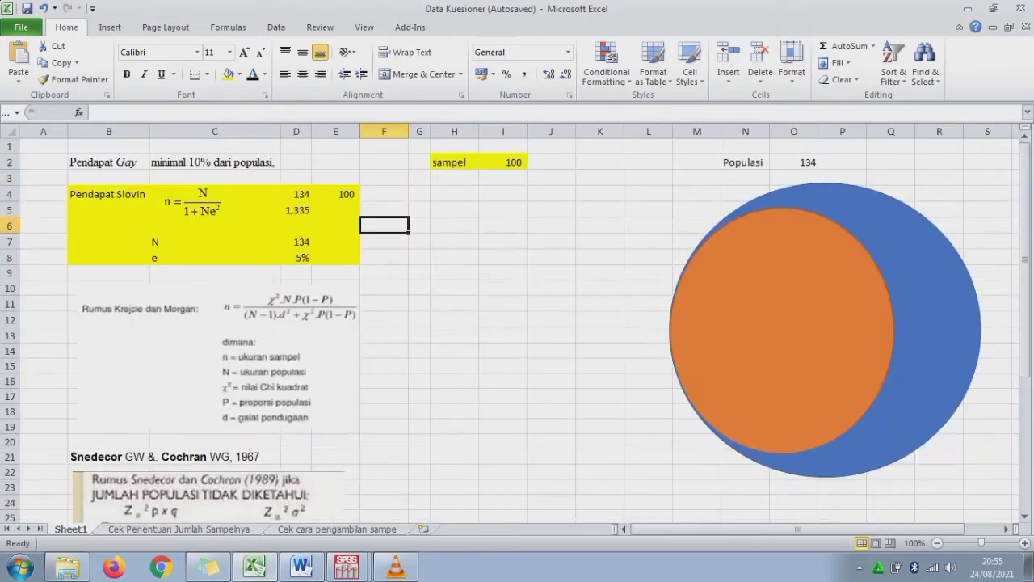
pyautogui.click(335, 194)
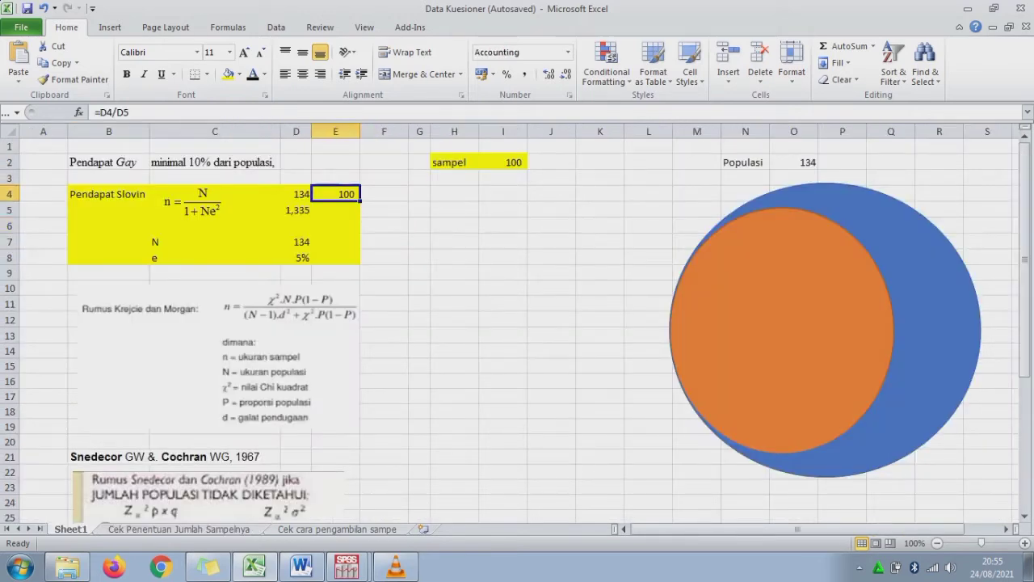
pyautogui.click(383, 194)
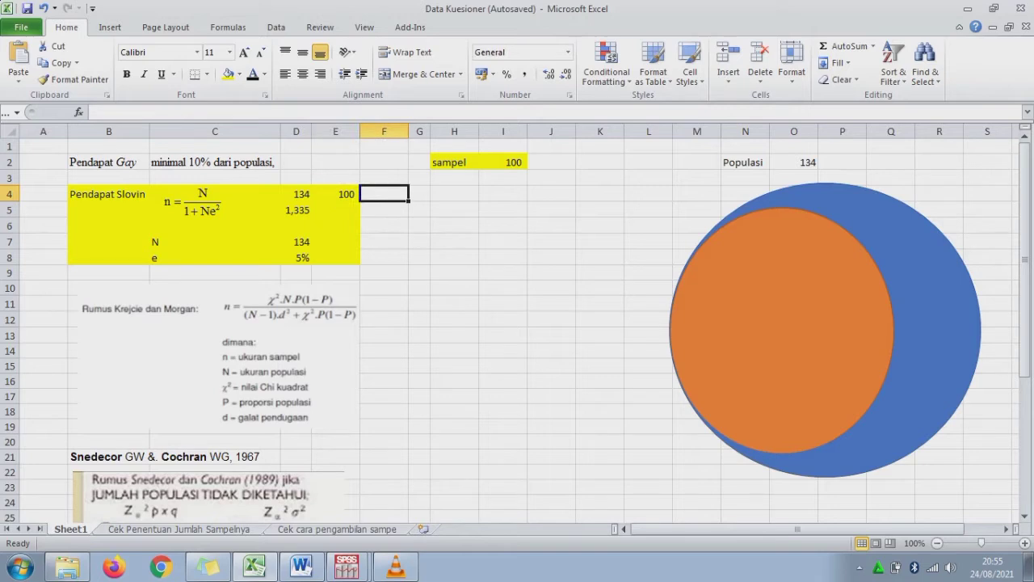
pyautogui.hotkey('ctrl', 'pagedown')
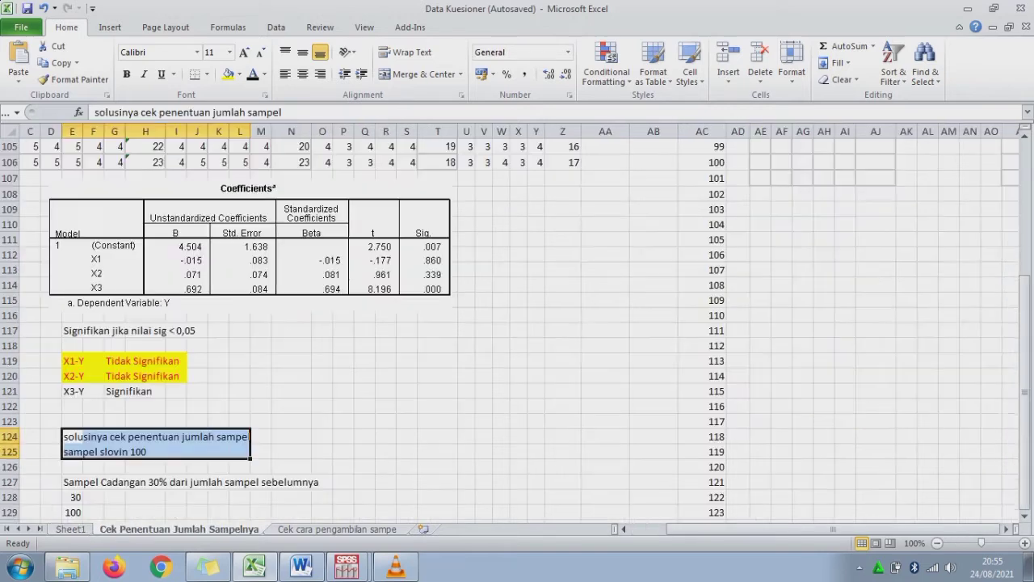
pyautogui.click(72, 482)
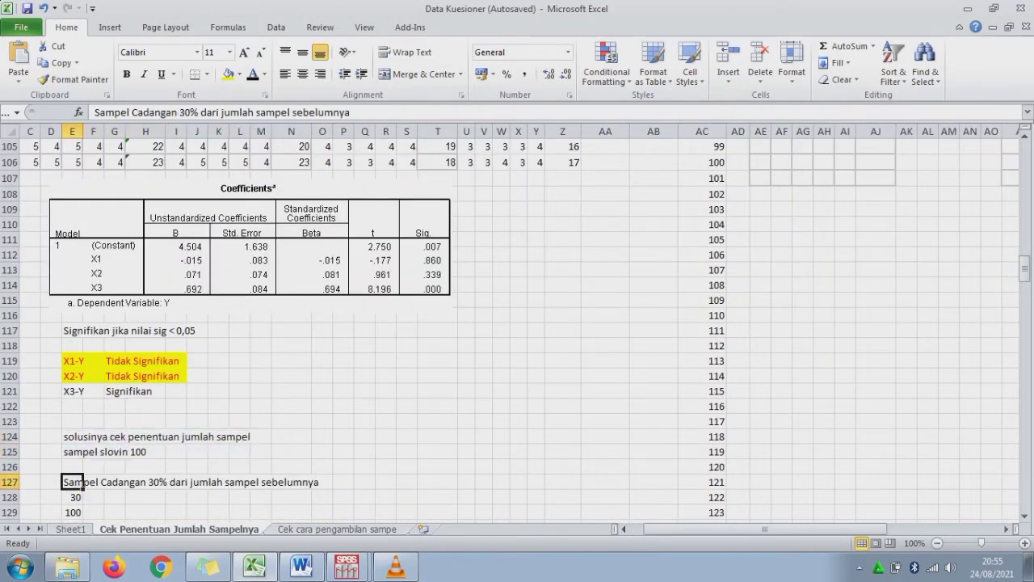
pyautogui.hotkey('shift', 'Down')
pyautogui.hotkey('shift', 'Up')
pyautogui.hotkey('shift', 'Down')
pyautogui.press('Down')
pyautogui.press('Down')
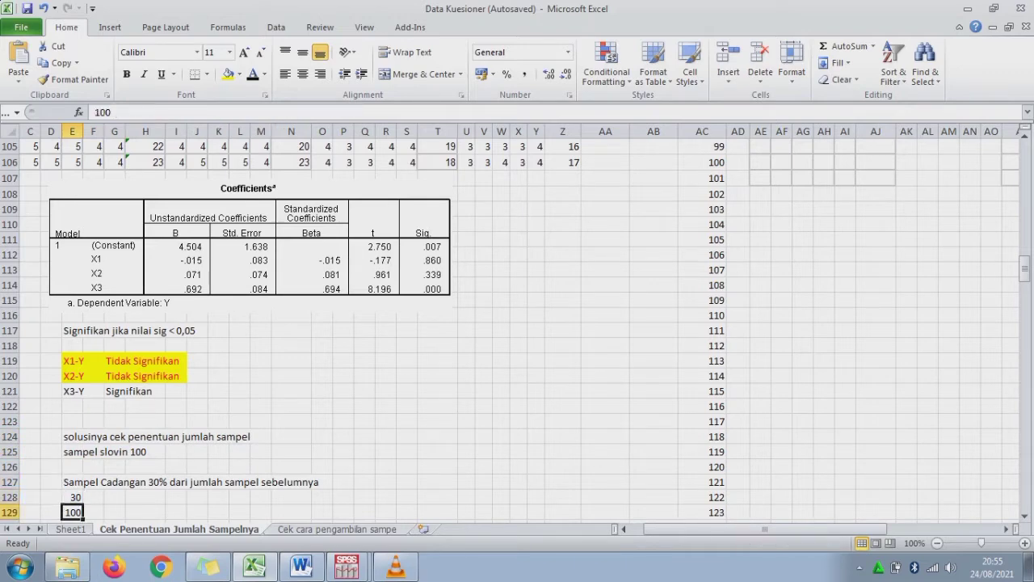
pyautogui.press('Down')
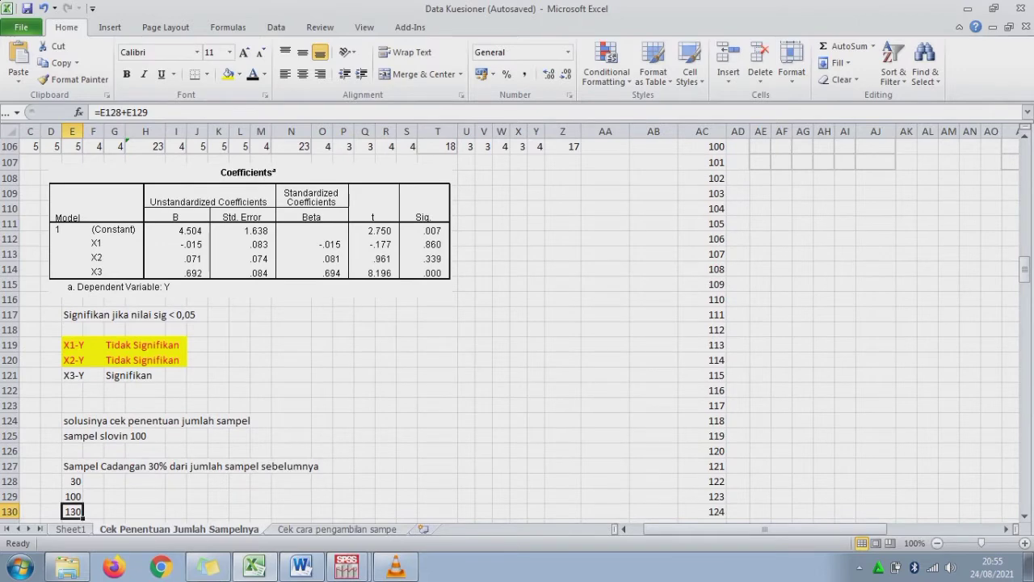
# On Sheet1, enter 130 in F4, =10%*O2 in E2 and 130 in F2
pyautogui.hotkey('ctrl', 'pageup')
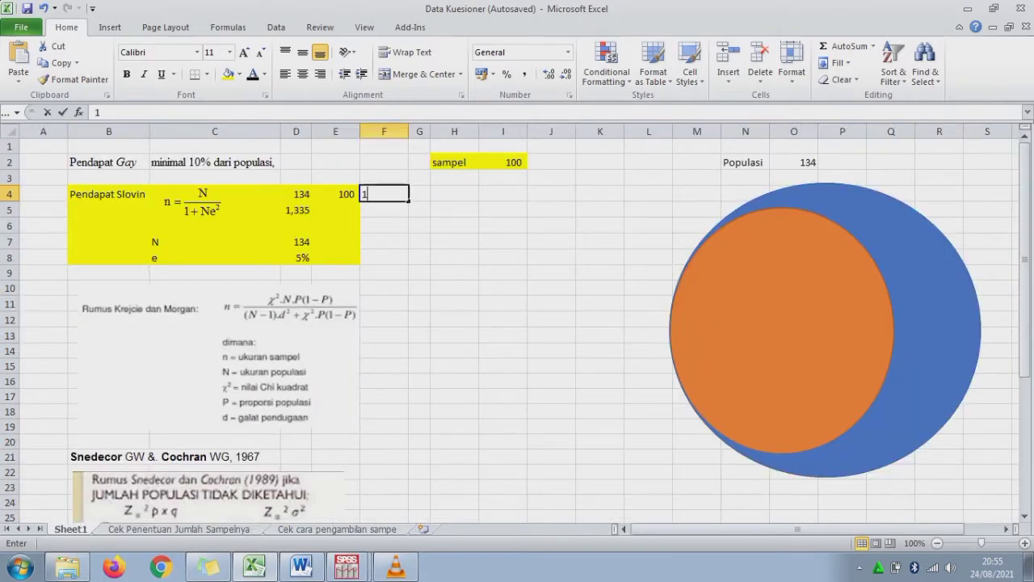
pyautogui.write('130')
pyautogui.press('Return')
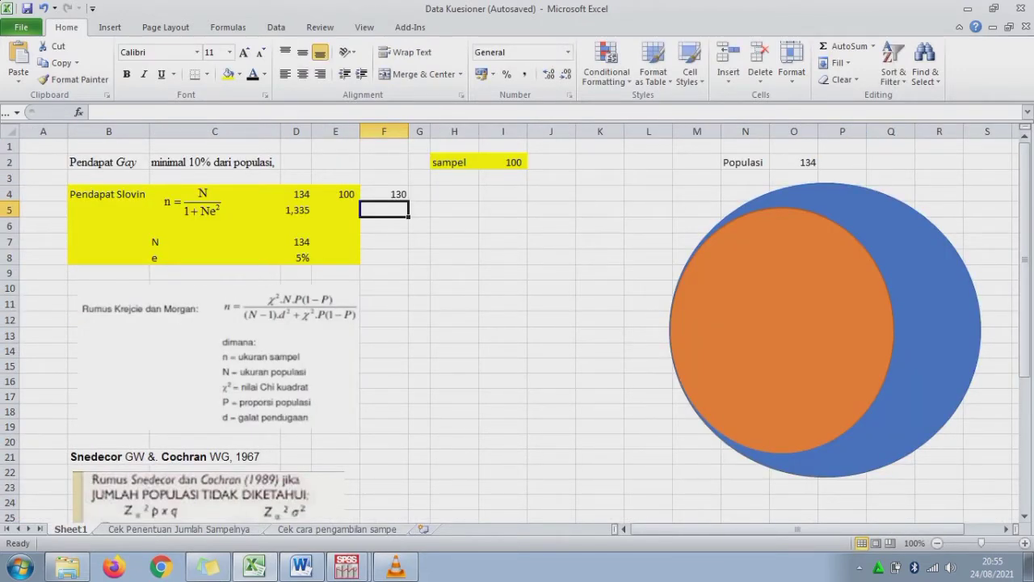
pyautogui.click(218, 347)
pyautogui.click(209, 494)
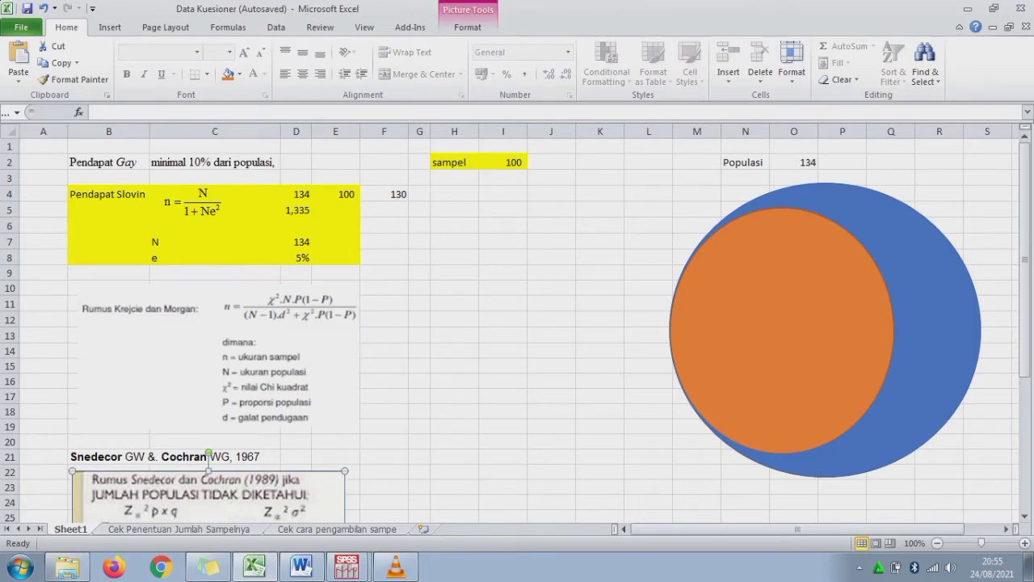
pyautogui.click(214, 161)
pyautogui.click(335, 161)
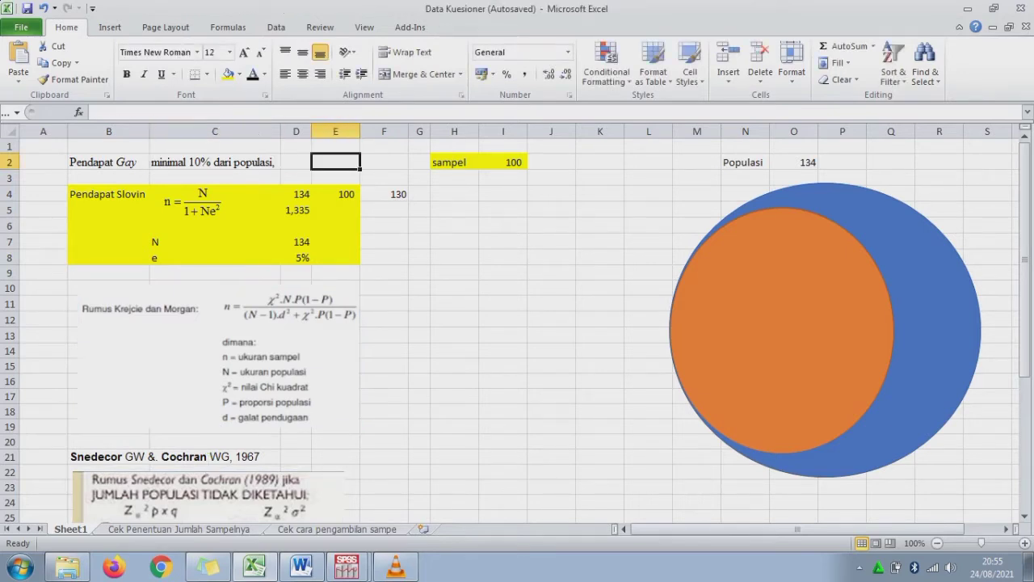
pyautogui.write('=10')
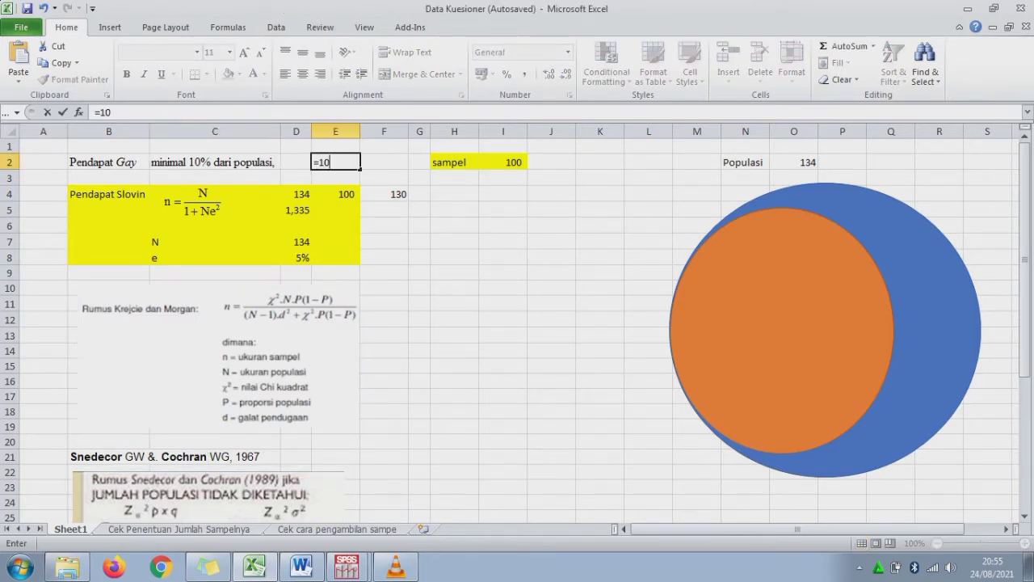
pyautogui.write('%')
pyautogui.write('*')
pyautogui.click(795, 162)
pyautogui.press('Tab')
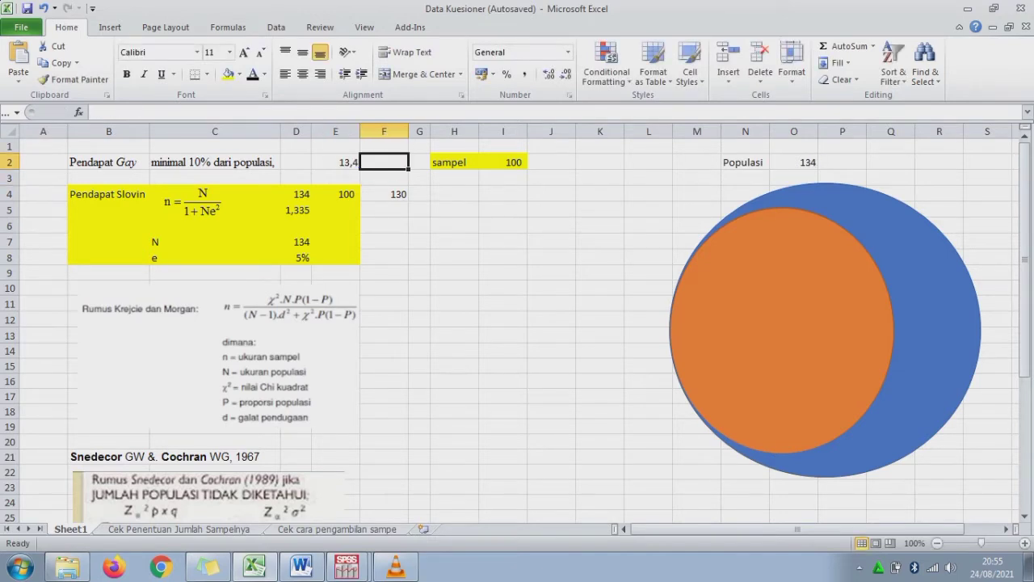
pyautogui.write('130')
pyautogui.press('Return')
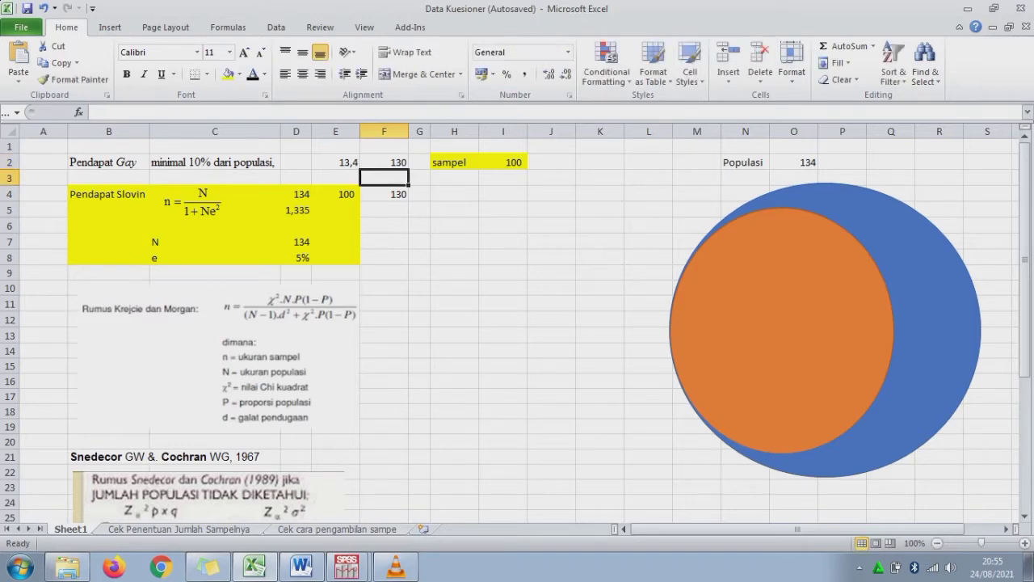
# Return to the sample-check sheet and scroll it back to the top
pyautogui.hotkey('ctrl', 'pagedown')
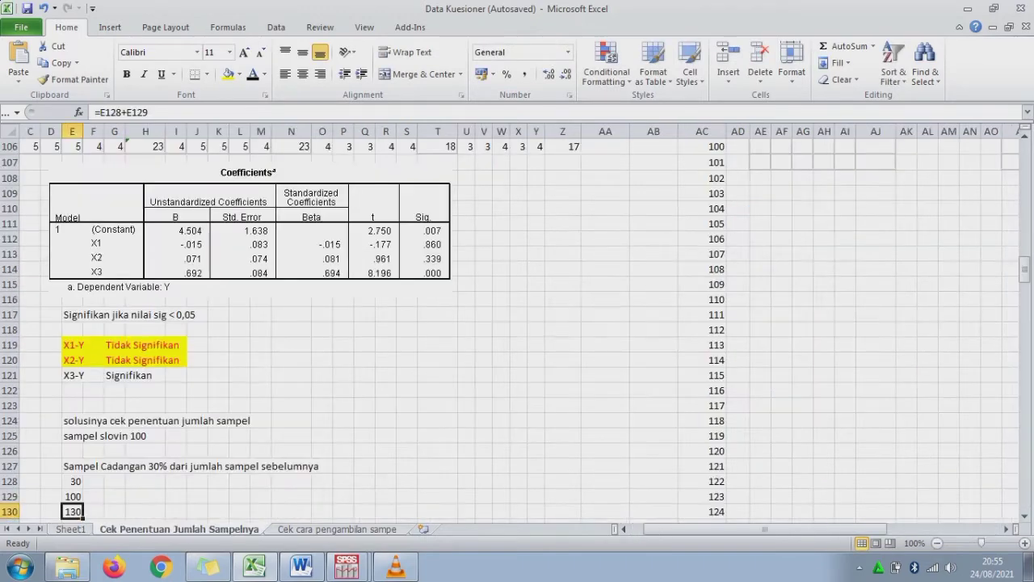
pyautogui.scroll(-2, 517, 324)
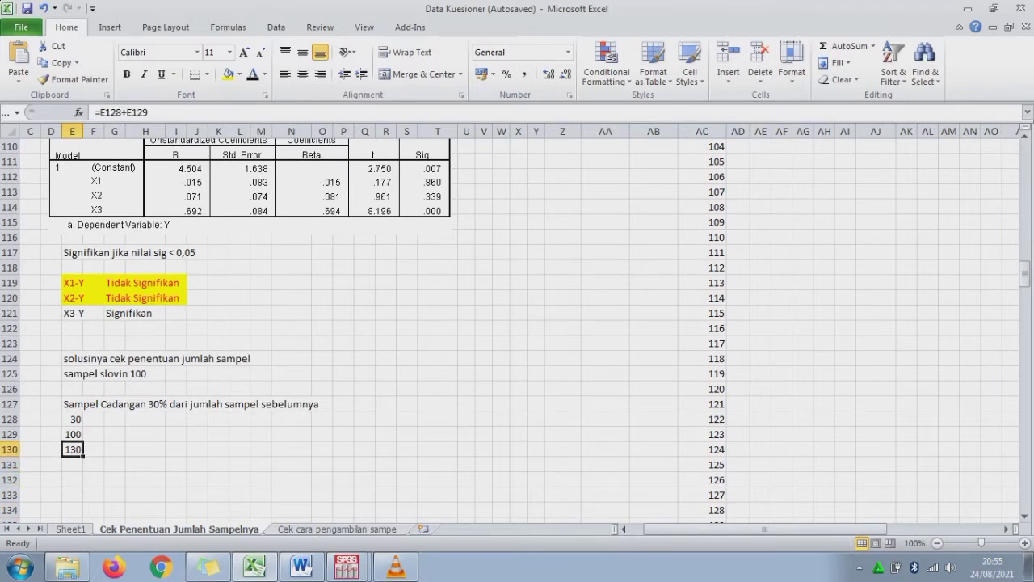
pyautogui.click(72, 464)
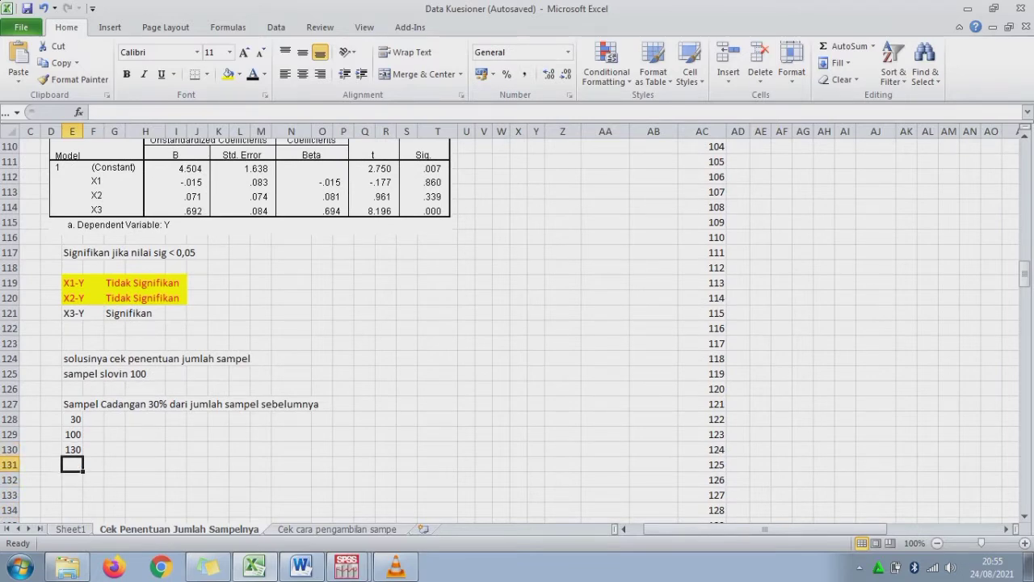
pyautogui.click(72, 479)
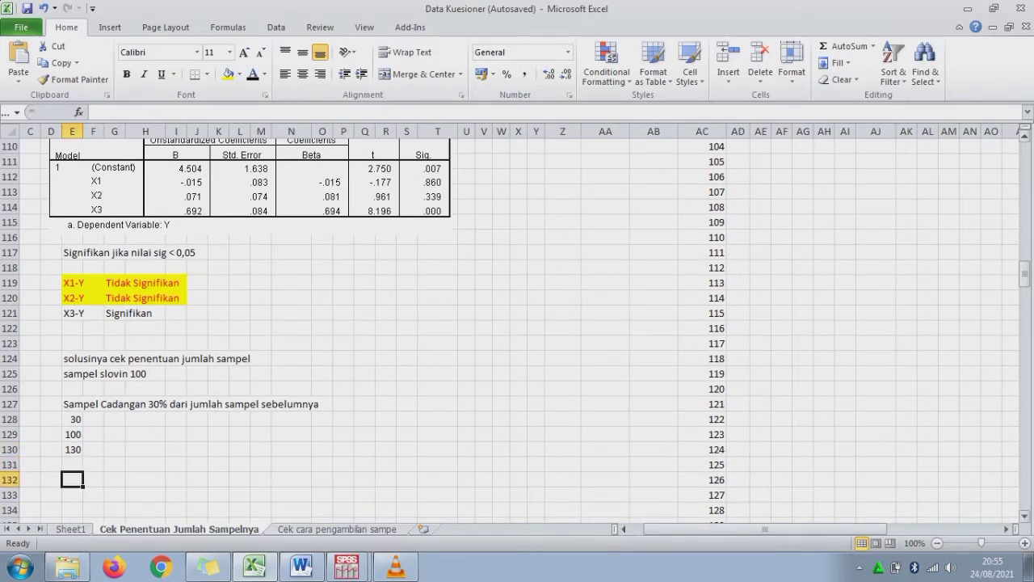
pyautogui.moveTo(1023, 273); pyautogui.dragTo(1023, 154)
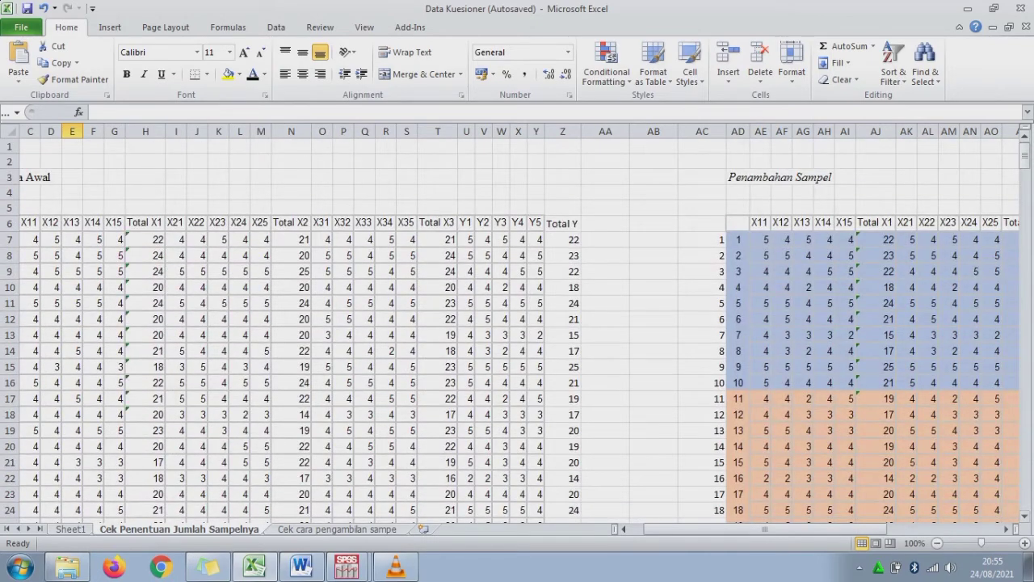
# Enter 'dengan Responden Cadangan Sebanyak 30 orang' in AD4 below the Penambahan Sampel heading
pyautogui.click(738, 193)
pyautogui.write('den')
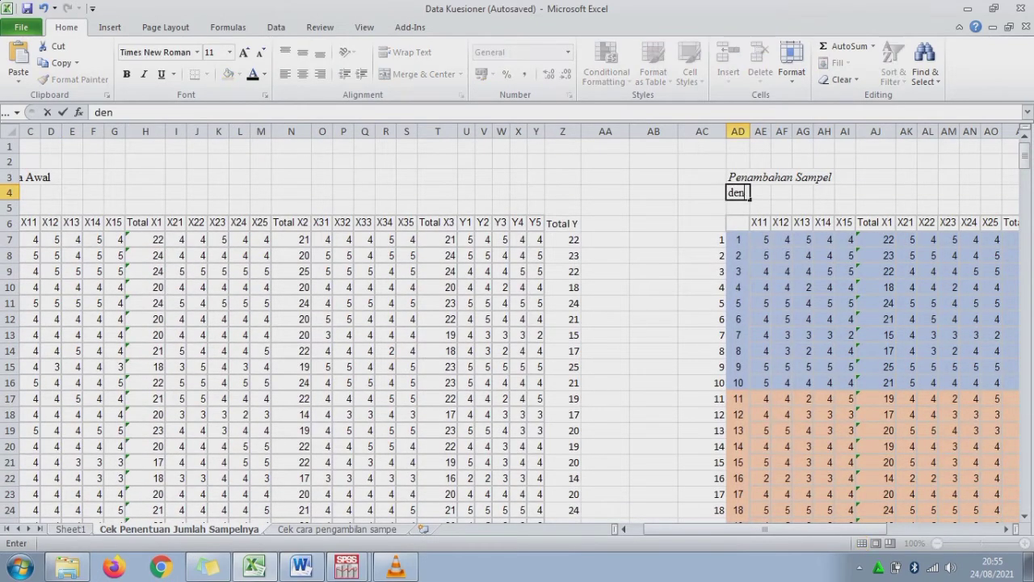
pyautogui.write('gan Re')
pyautogui.write('spond')
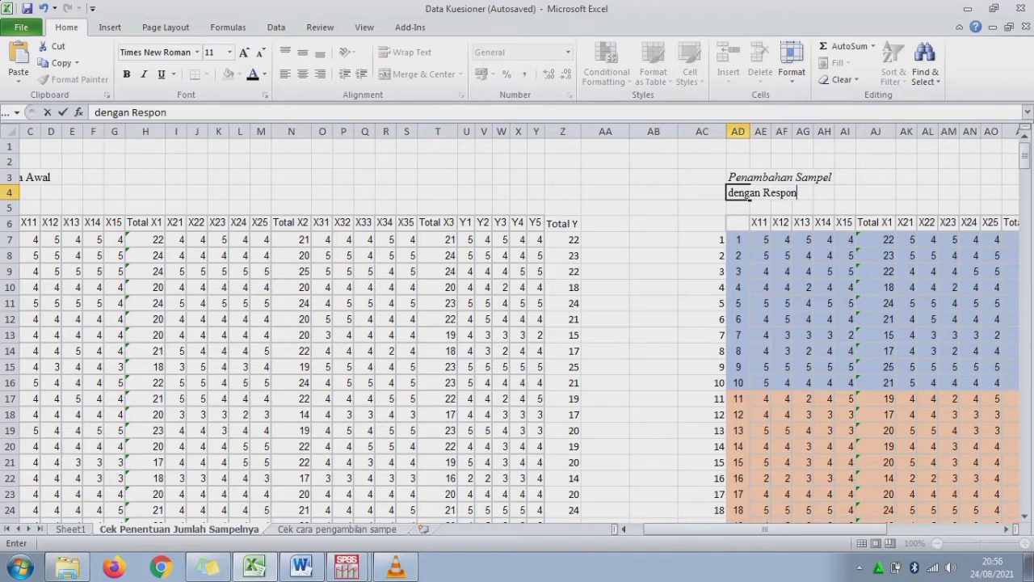
pyautogui.write('en Cad')
pyautogui.write('nagan')
pyautogui.press('BackSpace')
pyautogui.press('BackSpace')
pyautogui.press('BackSpace')
pyautogui.press('BackSpace')
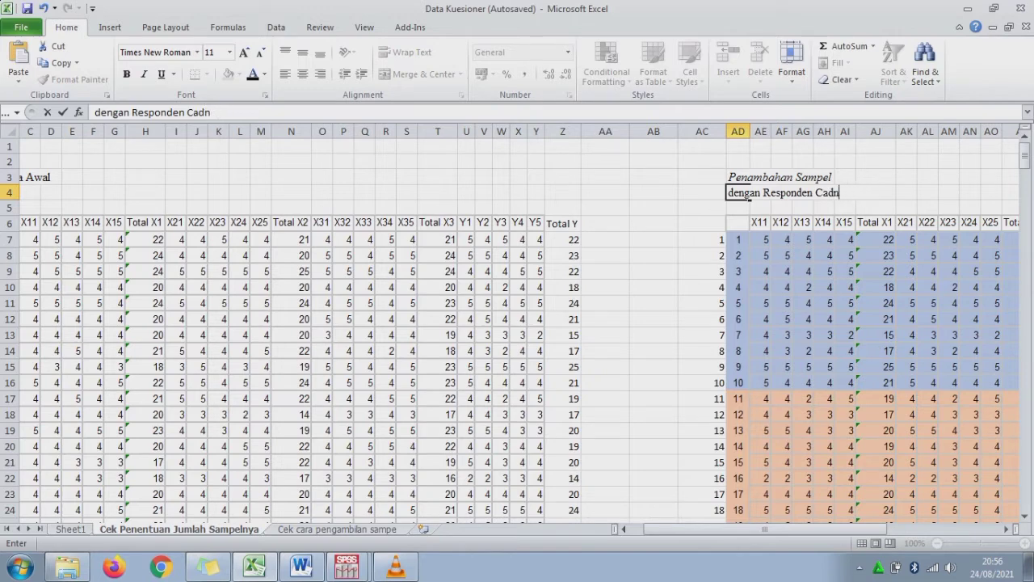
pyautogui.press('BackSpace')
pyautogui.write('anga')
pyautogui.write('n Seb')
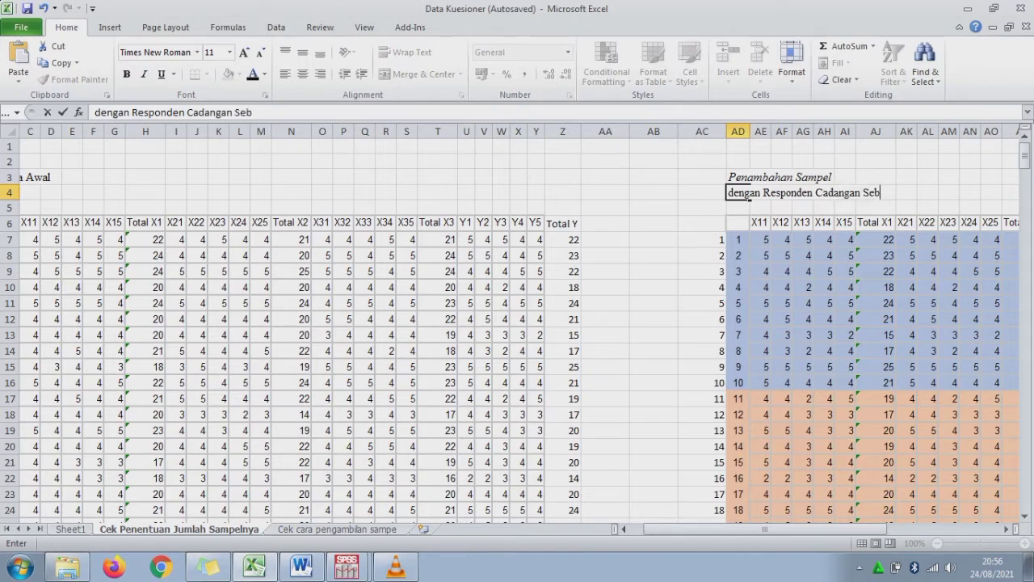
pyautogui.write('anyak ')
pyautogui.write('30 ')
pyautogui.write('orang')
pyautogui.press('Return')
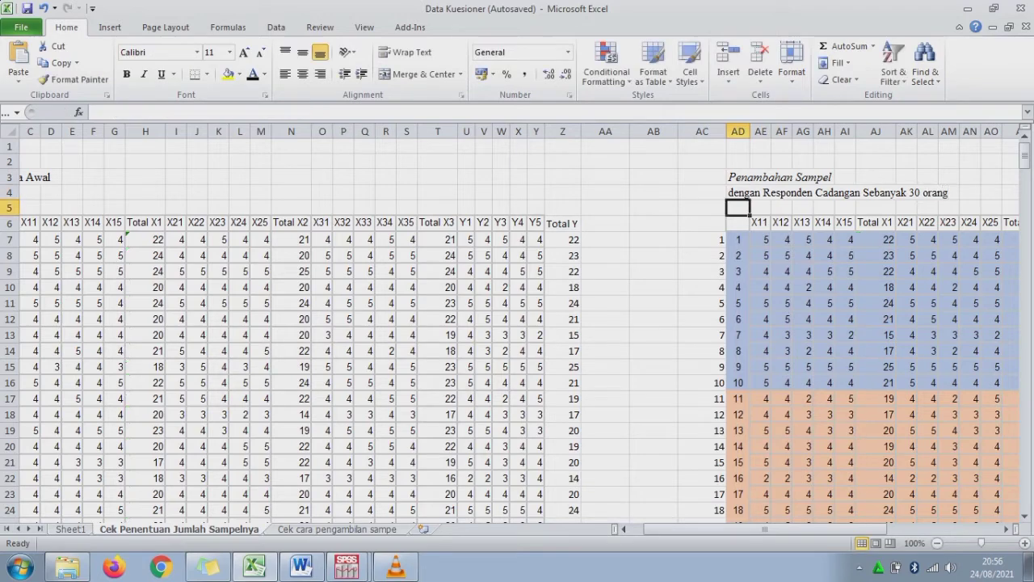
pyautogui.press('Return')
pyautogui.press('Right')
pyautogui.press('Right')
pyautogui.press('Right')
pyautogui.press('Right')
pyautogui.press('Right')
pyautogui.press('Right')
pyautogui.press('Right')
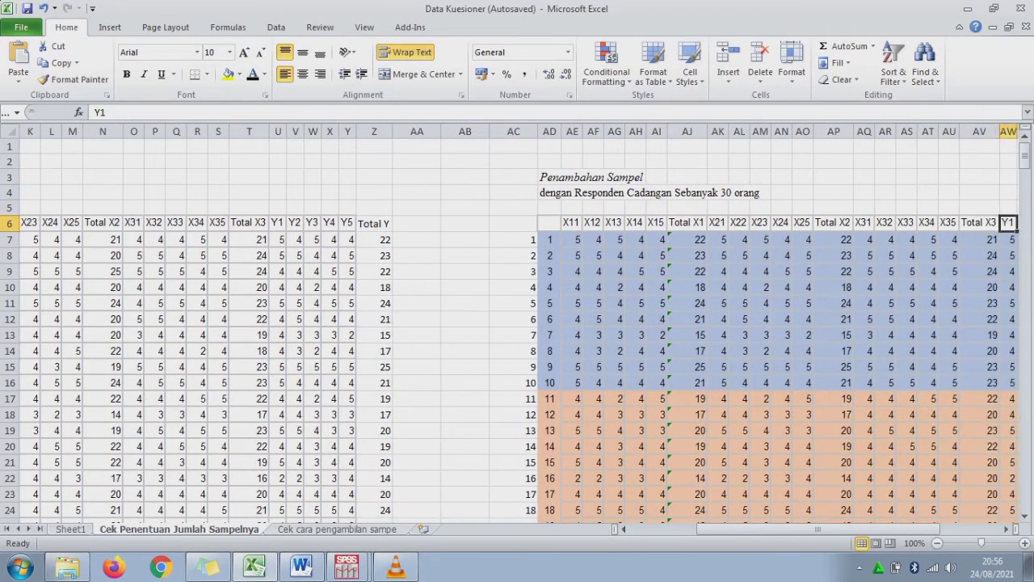
pyautogui.press('Right')
pyautogui.press('Right')
pyautogui.press('Right')
pyautogui.press('Right')
pyautogui.press('Right')
pyautogui.press('Right')
pyautogui.press('Right')
pyautogui.press('Right')
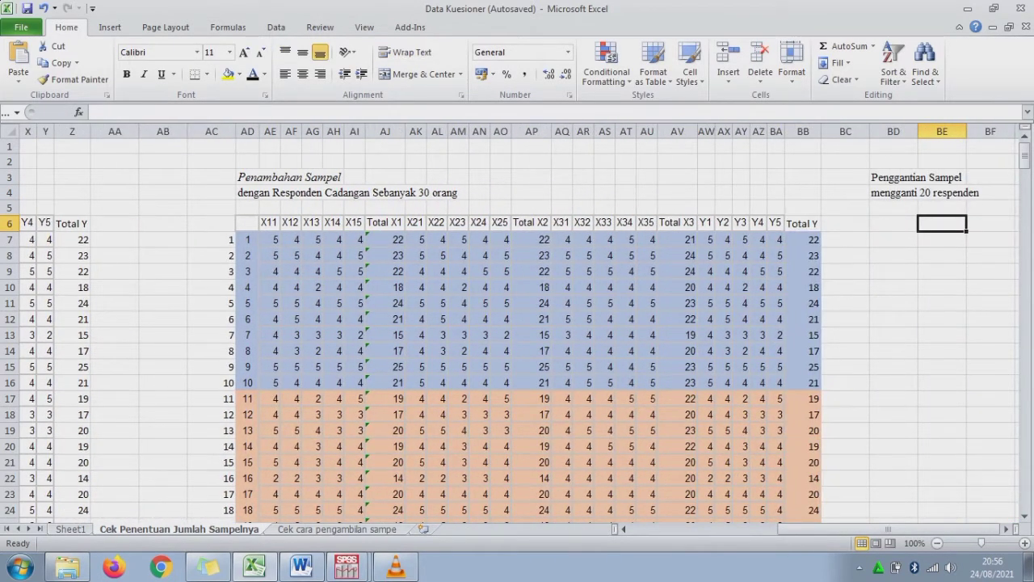
# Copy the 30 Total X1 values in AJ7:AJ36 of the added-sample table
pyautogui.moveTo(212, 240)
pyautogui.mouseDown()
pyautogui.moveTo(211, 350)
pyautogui.moveTo(227, 503)
pyautogui.moveTo(228, 343)
pyautogui.moveTo(238, 521)
pyautogui.mouseUp()
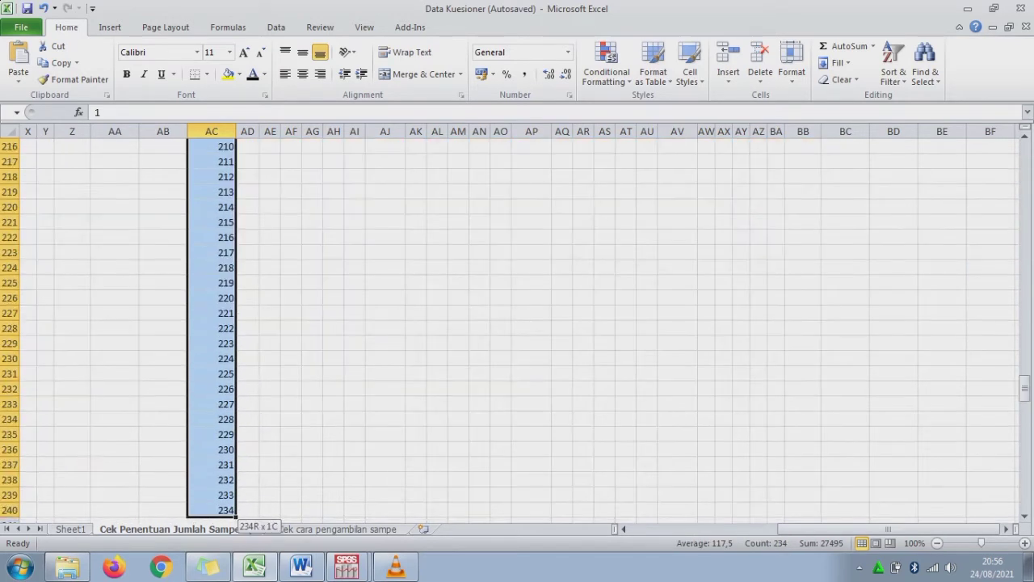
pyautogui.moveTo(238, 521); pyautogui.dragTo(237, 521)
pyautogui.moveTo(1025, 386); pyautogui.dragTo(1024, 155)
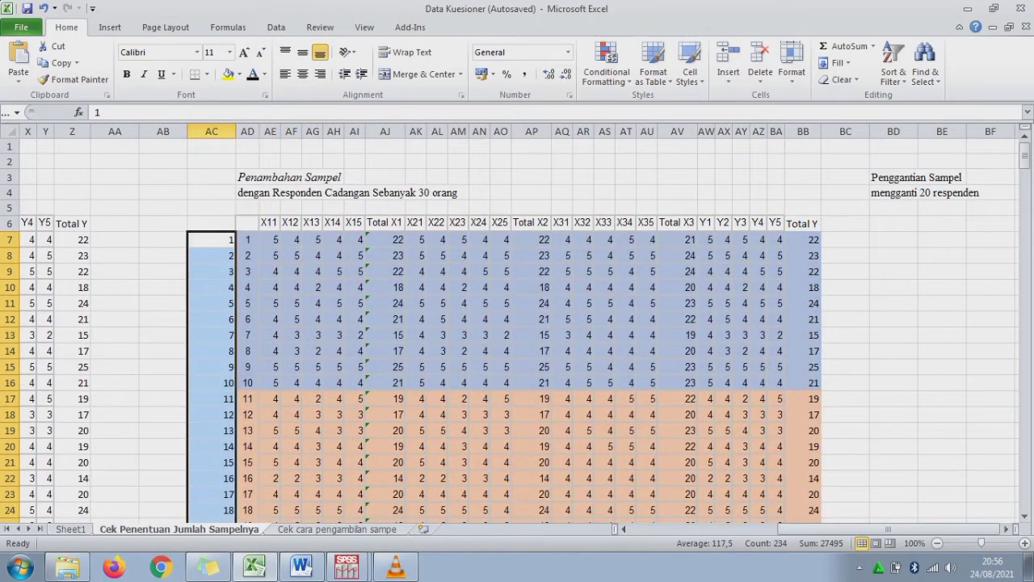
pyautogui.moveTo(385, 239); pyautogui.dragTo(385, 367)
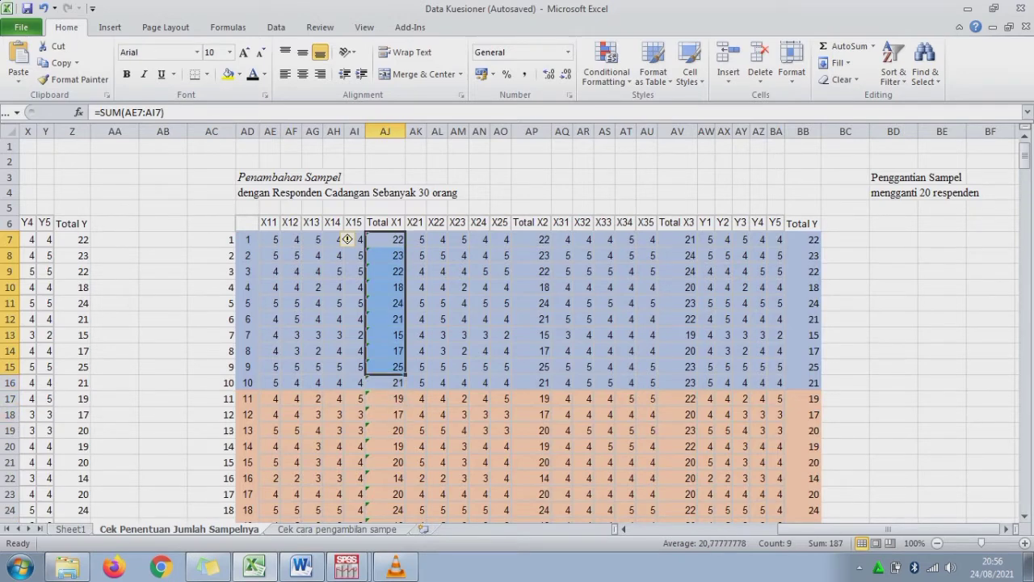
pyautogui.hotkey('ctrl', 'shift', 'Down')
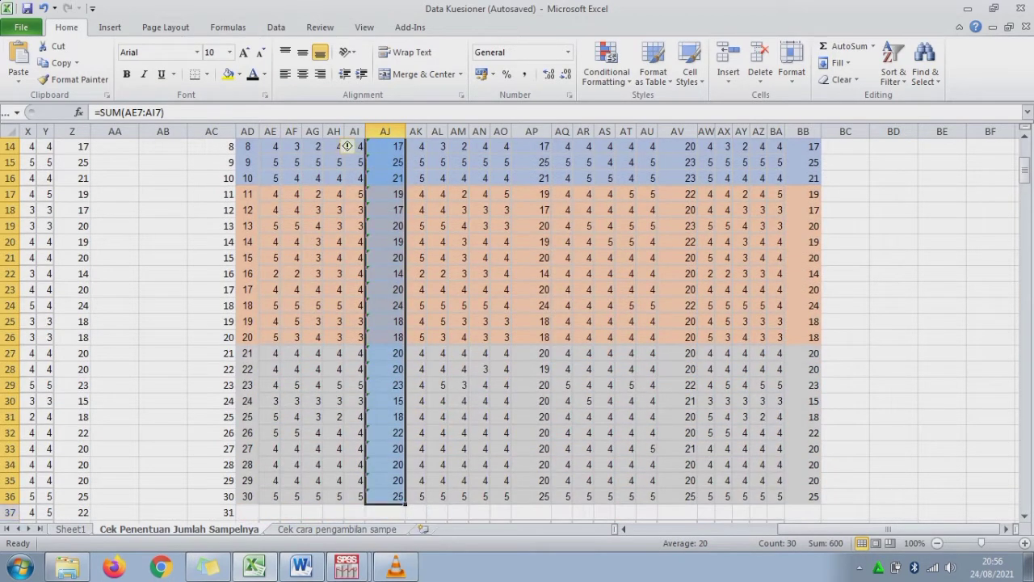
pyautogui.hotkey('ctrl', 'c')
# Paste the copied Total X1 values into SPSS X1 starting at row 101
pyautogui.click(346, 565)
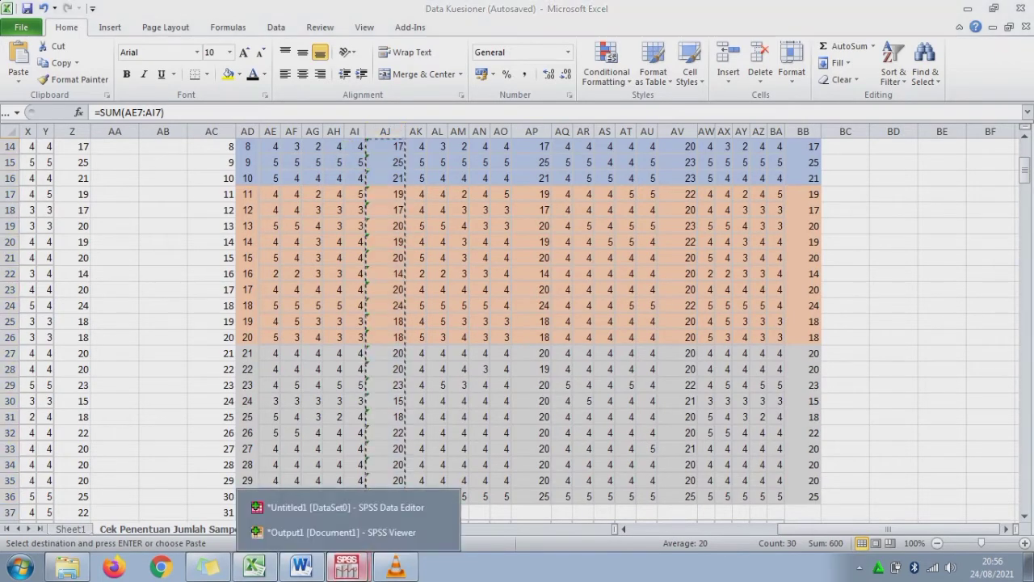
pyautogui.click(344, 508)
pyautogui.click(92, 382)
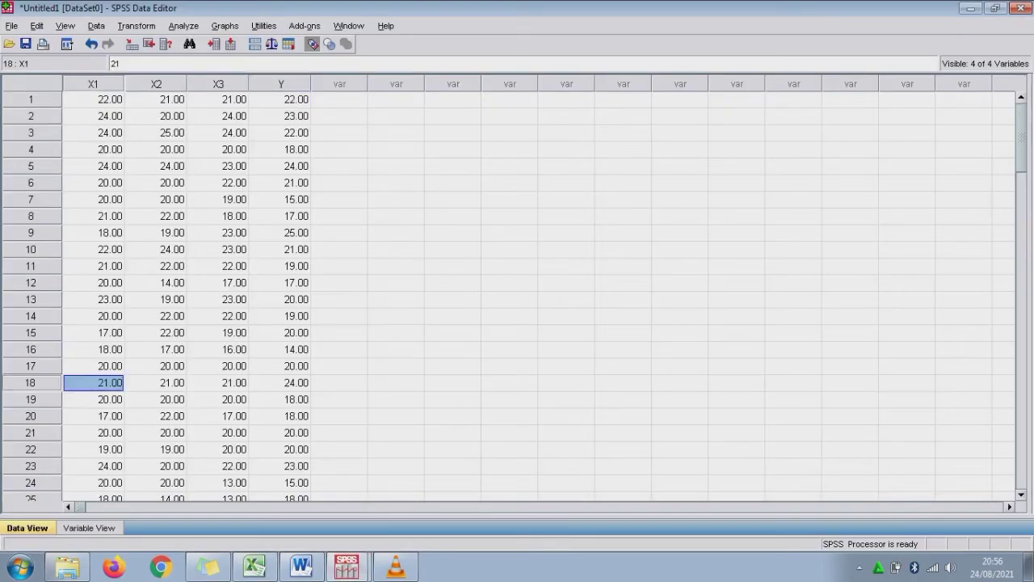
pyautogui.hotkey('ctrl', 'Down')
pyautogui.press('Down')
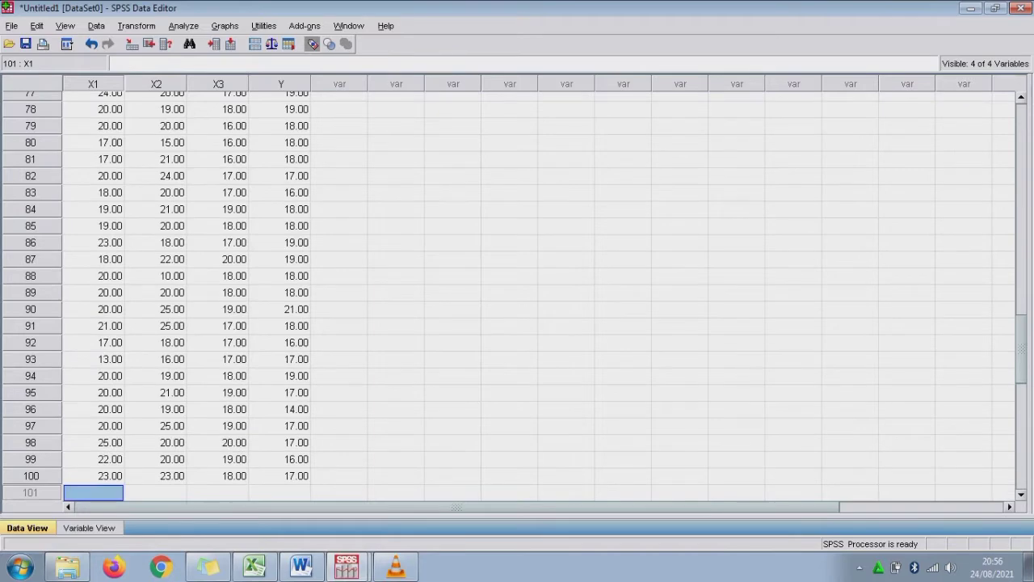
pyautogui.hotkey('ctrl', 'v')
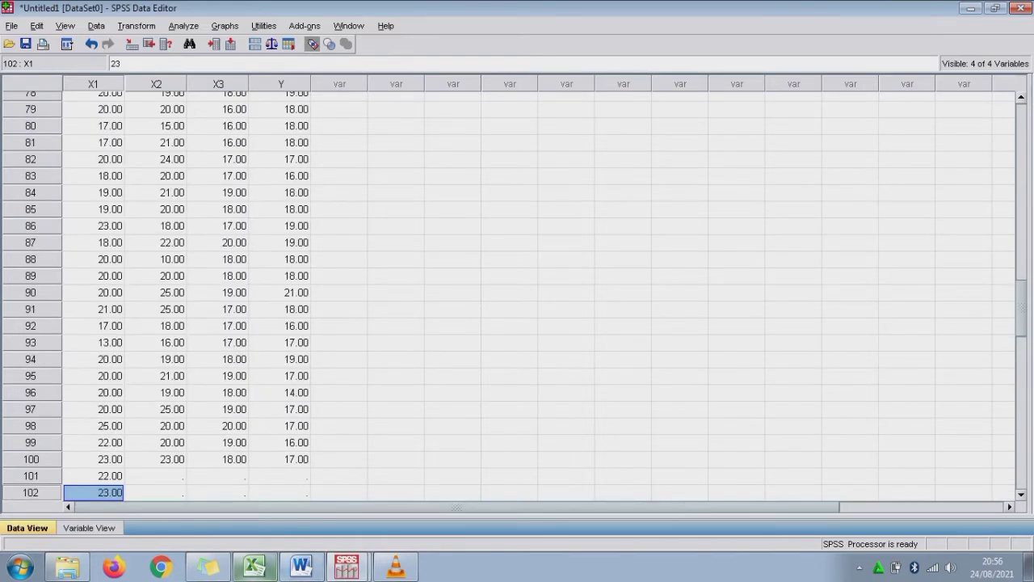
# Copy the 30 Total X2 values from AP7 into X2 starting at row 101
pyautogui.click(255, 568)
pyautogui.press('Right')
pyautogui.press('Right')
pyautogui.press('Right')
pyautogui.hotkey('ctrl', 'Up')
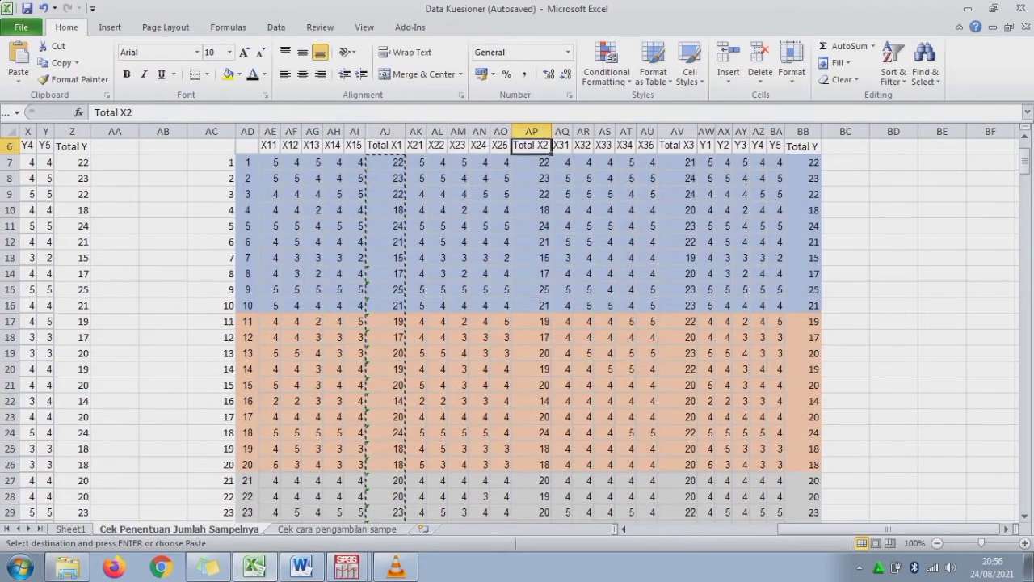
pyautogui.press('Down')
pyautogui.hotkey('shift', 'Down')
pyautogui.hotkey('shift', 'Down')
pyautogui.hotkey('shift', 'Down')
pyautogui.hotkey('ctrl', 'c')
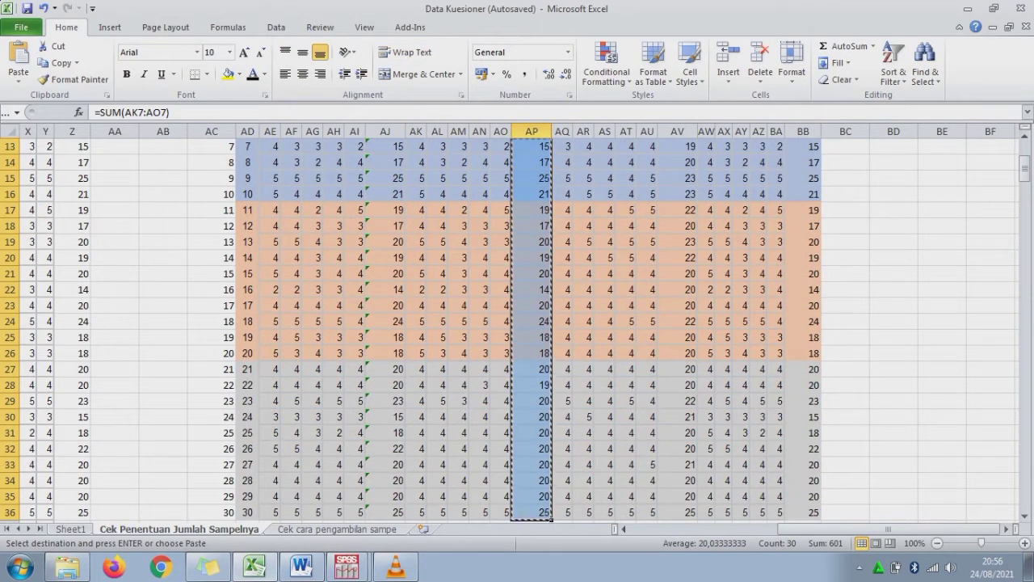
pyautogui.moveTo(347, 568)
pyautogui.click(323, 508)
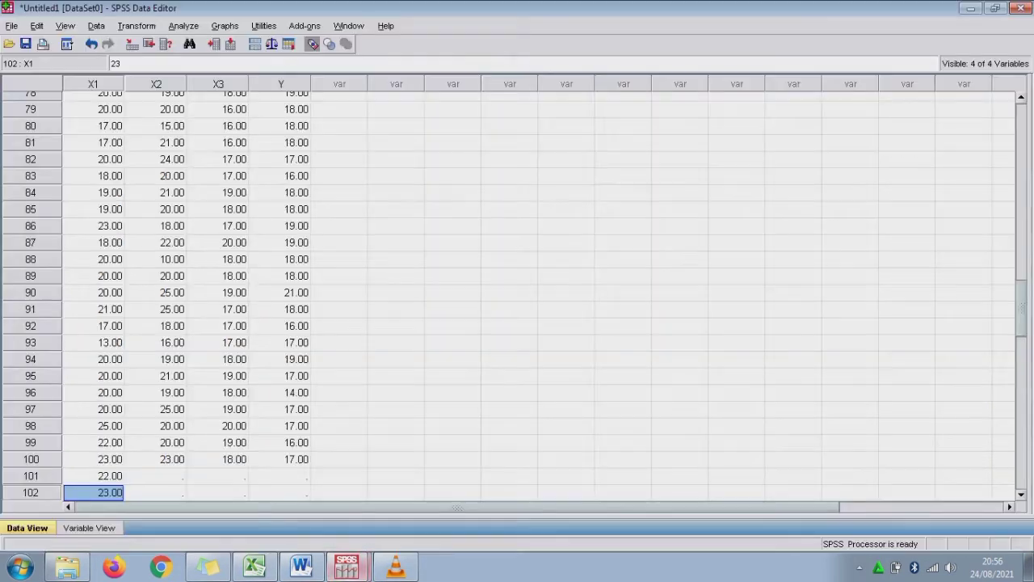
pyautogui.click(155, 476)
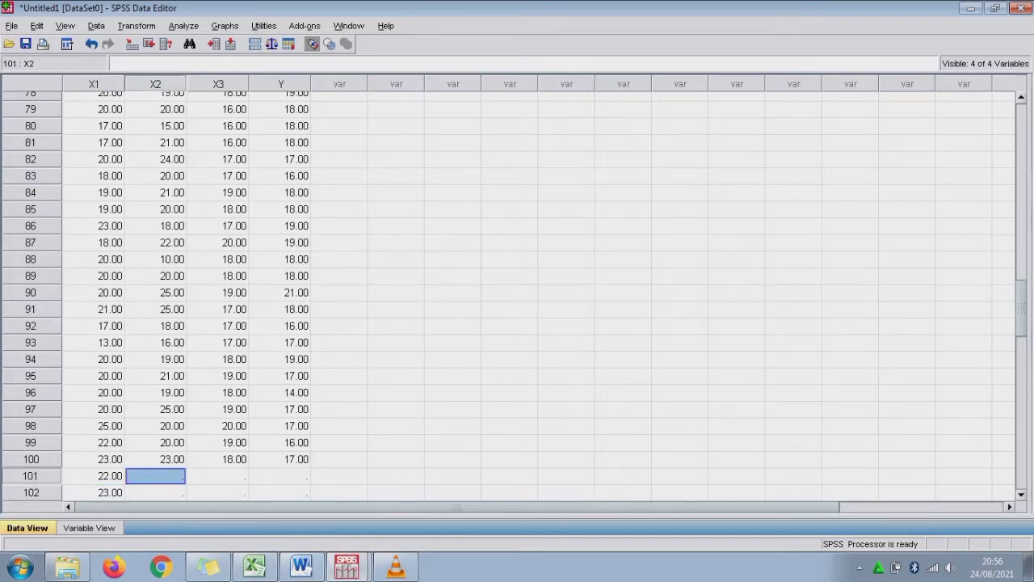
pyautogui.hotkey('ctrl', 'v')
# Copy the 30 Total X3 values (down to AV36) into X3 starting at row 101
pyautogui.hotkey('alt', 'Tab')
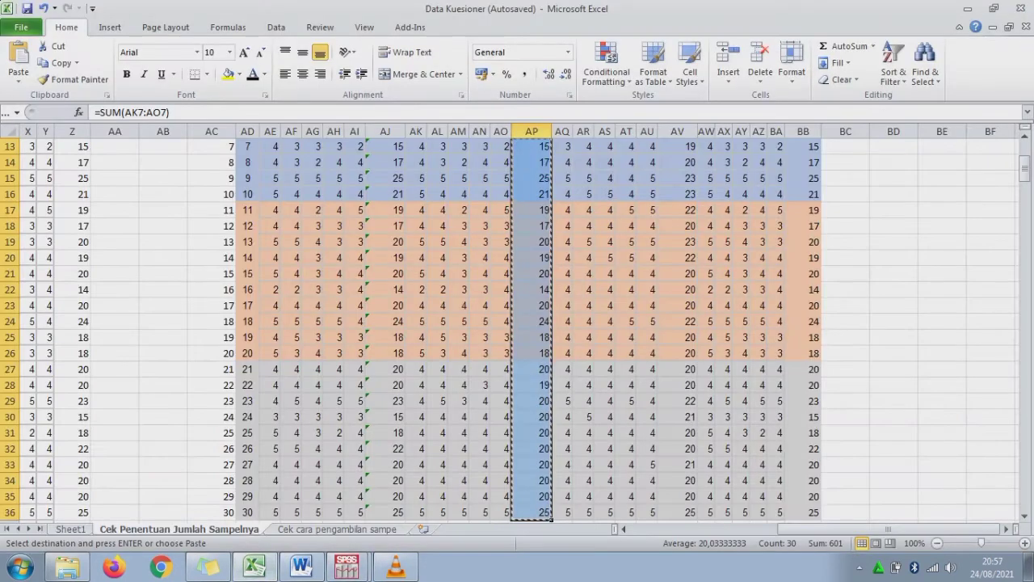
pyautogui.click(677, 210)
pyautogui.hotkey('ctrl', 'Up')
pyautogui.press('Down')
pyautogui.hotkey('ctrl', 'shift', 'Down')
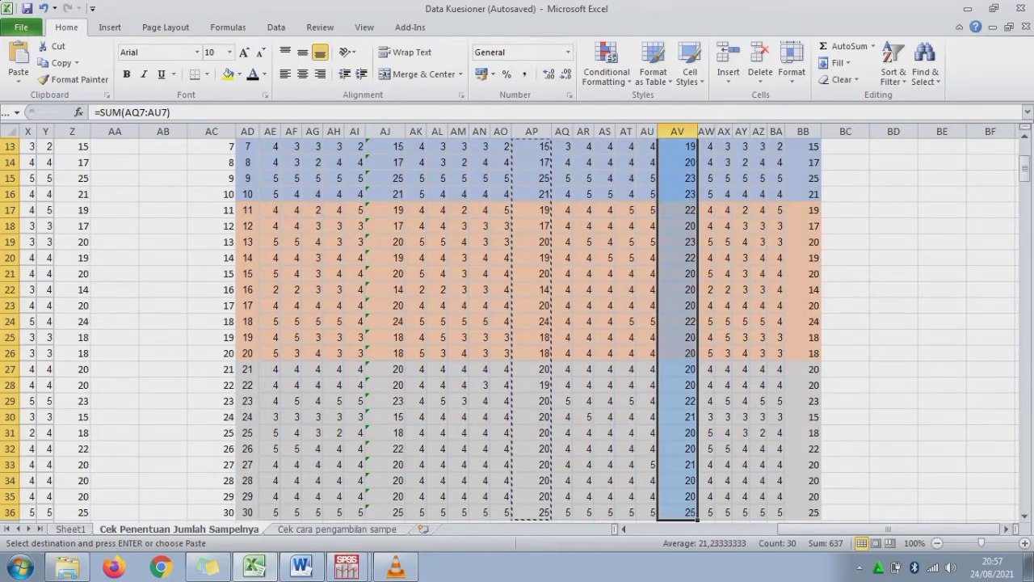
pyautogui.hotkey('ctrl', 'c')
pyautogui.click(347, 566)
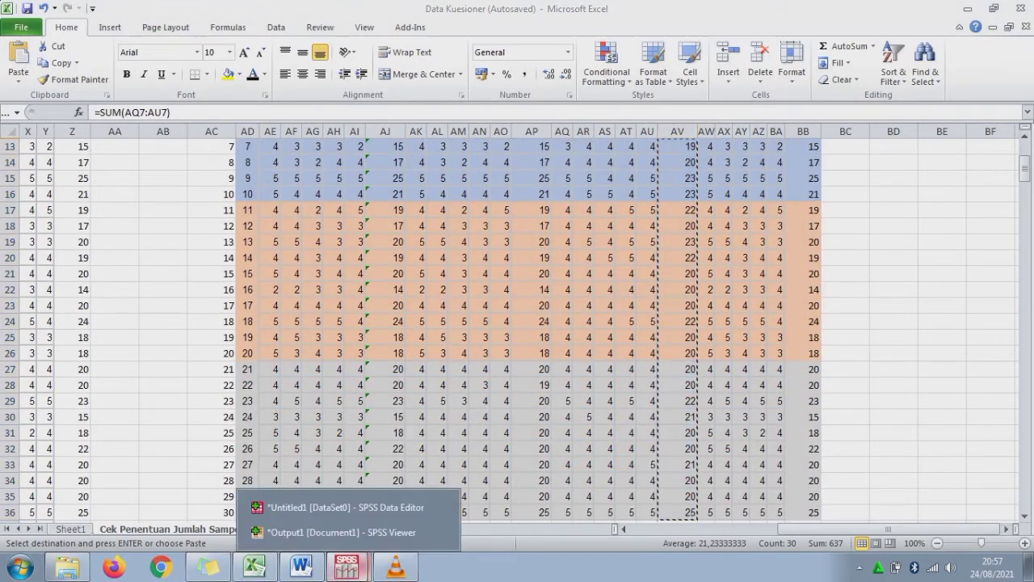
pyautogui.click(347, 508)
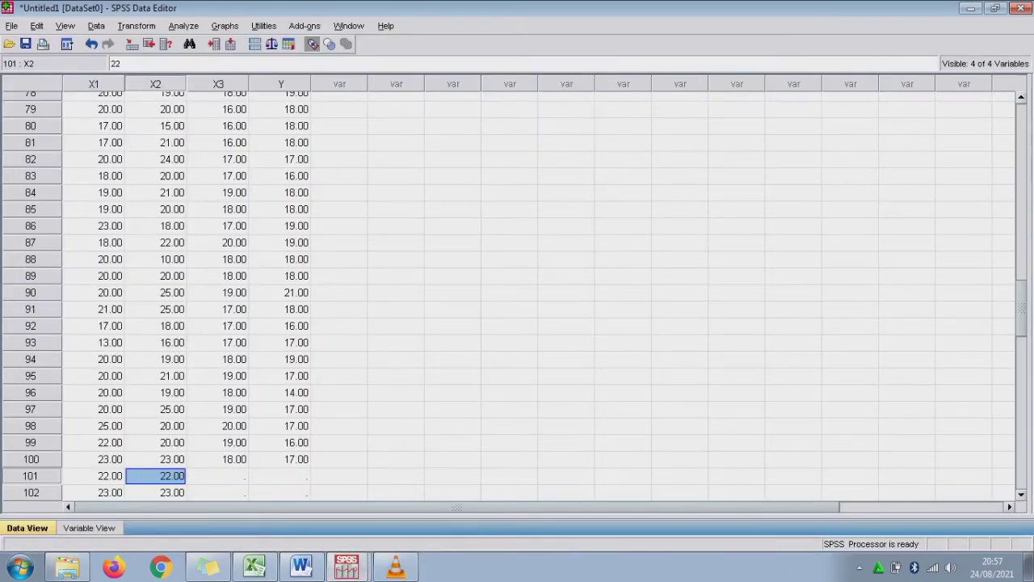
pyautogui.click(218, 476)
pyautogui.hotkey('ctrl', 'v')
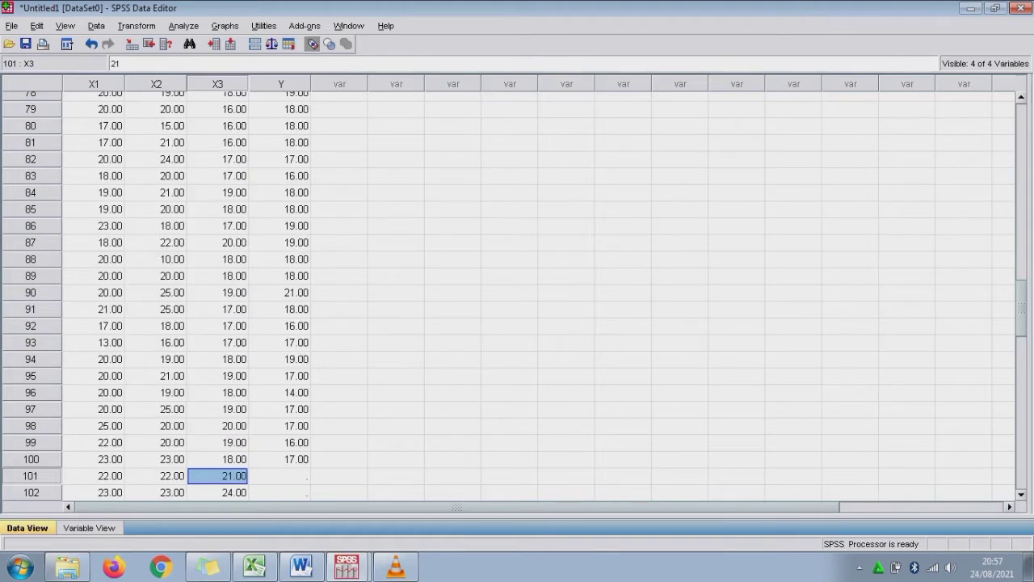
# Copy the 30 Total Y values from BB7 into Y starting at row 101
pyautogui.hotkey('alt', 'Tab')
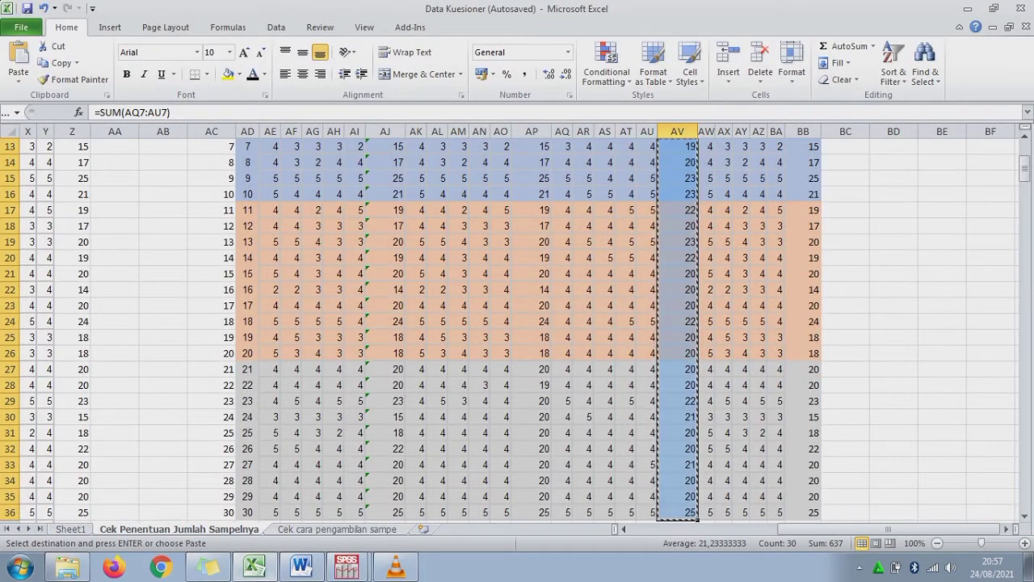
pyautogui.click(802, 209)
pyautogui.scroll(2, 517, 323)
pyautogui.click(802, 162)
pyautogui.hotkey('shift', 'Down')
pyautogui.hotkey('shift', 'Down')
pyautogui.hotkey('shift', 'Down')
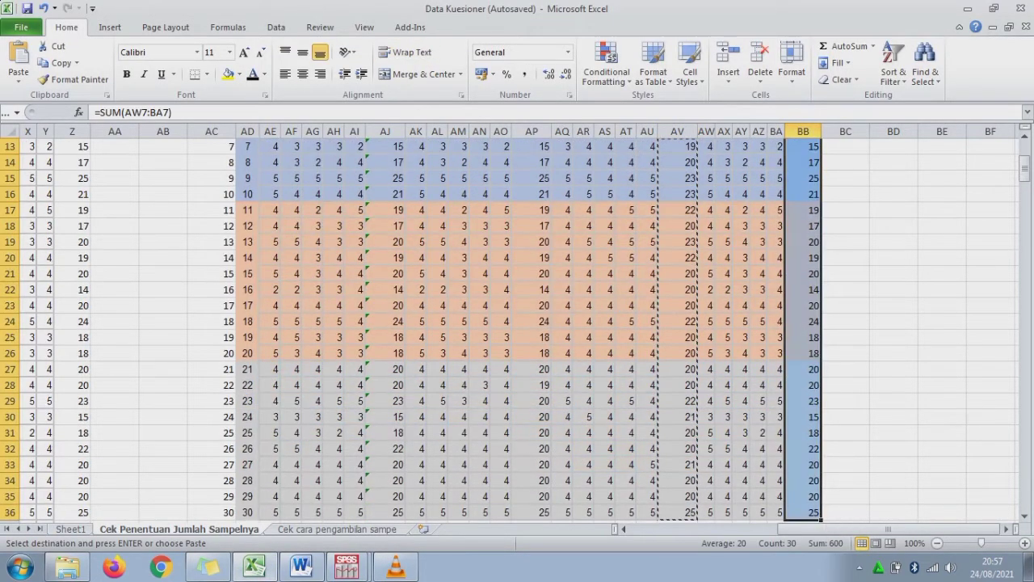
pyautogui.hotkey('ctrl', 'c')
pyautogui.click(347, 567)
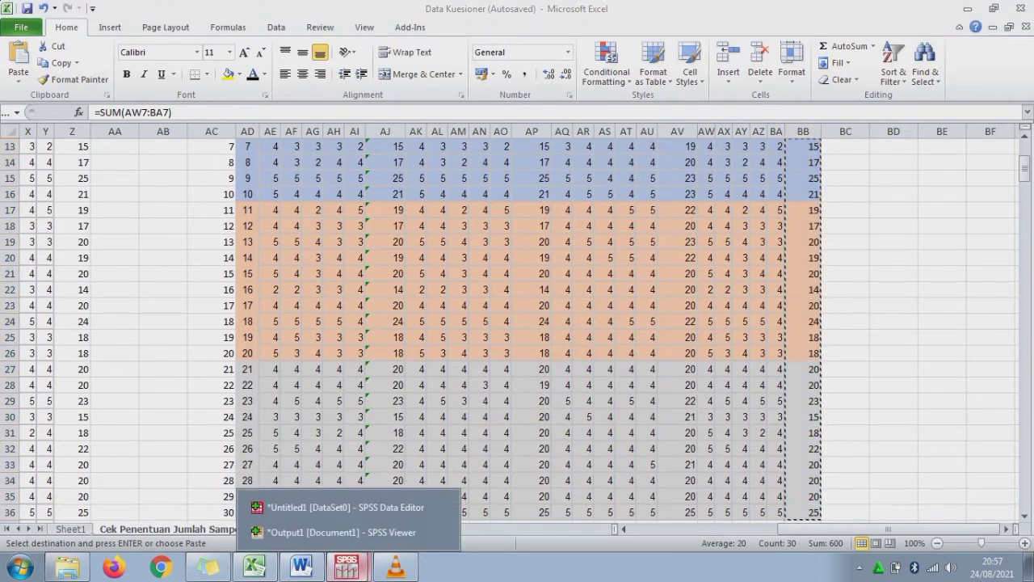
pyautogui.click(347, 502)
pyautogui.click(280, 475)
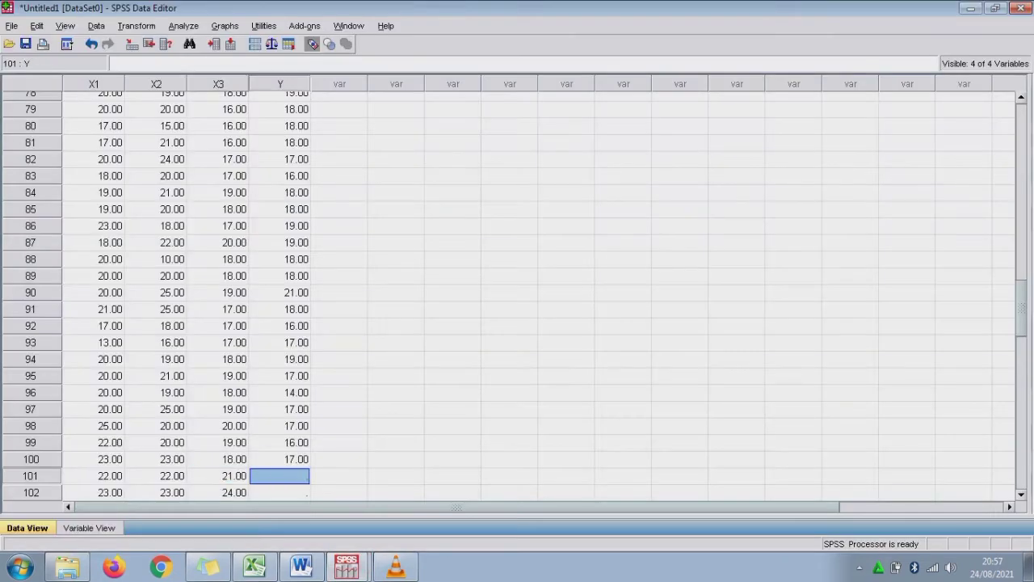
pyautogui.hotkey('ctrl', 'v')
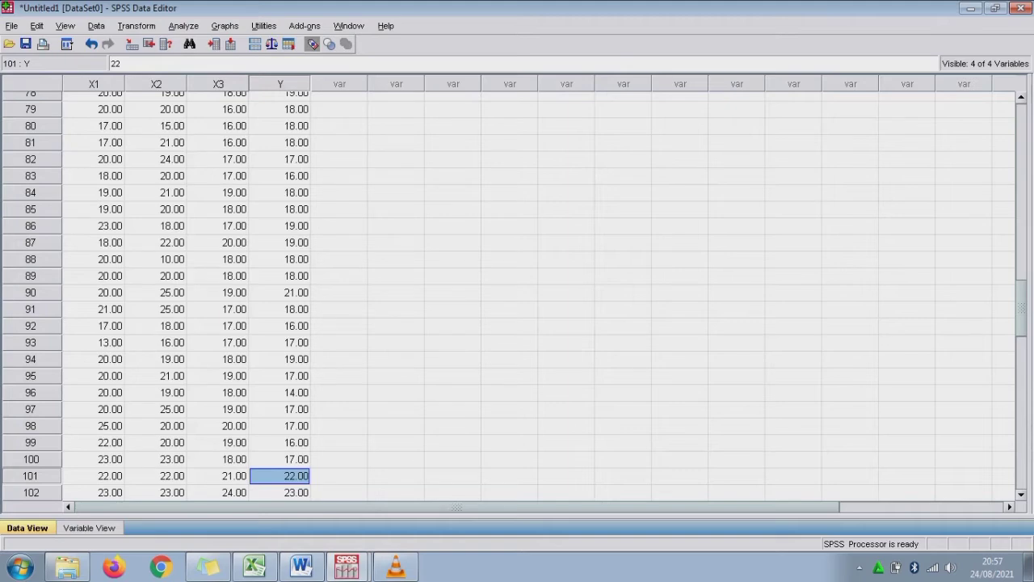
# Scroll down to check the last appended case in row 130
pyautogui.scroll(-12, 515, 295)
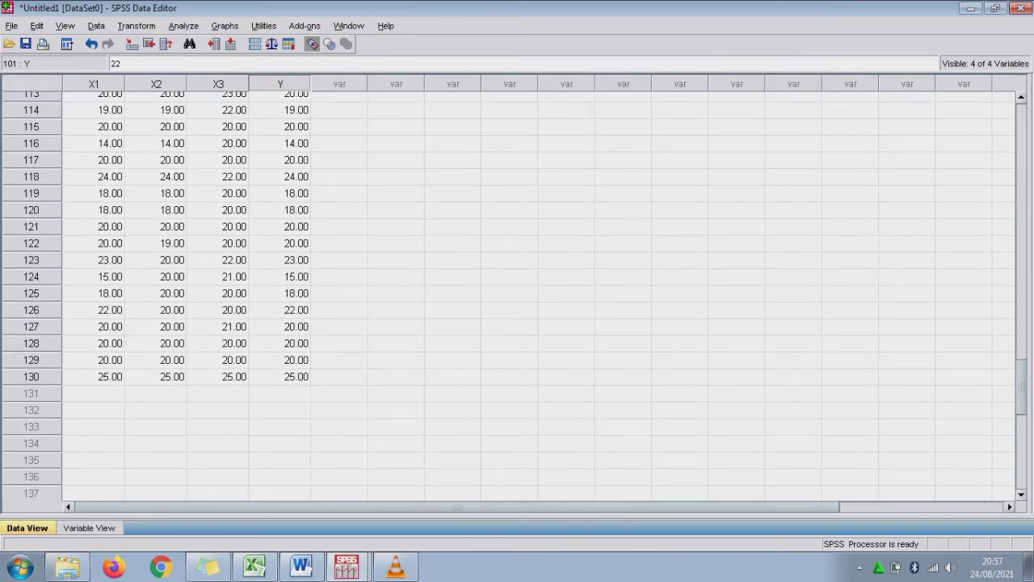
pyautogui.moveTo(94, 376); pyautogui.dragTo(280, 376)
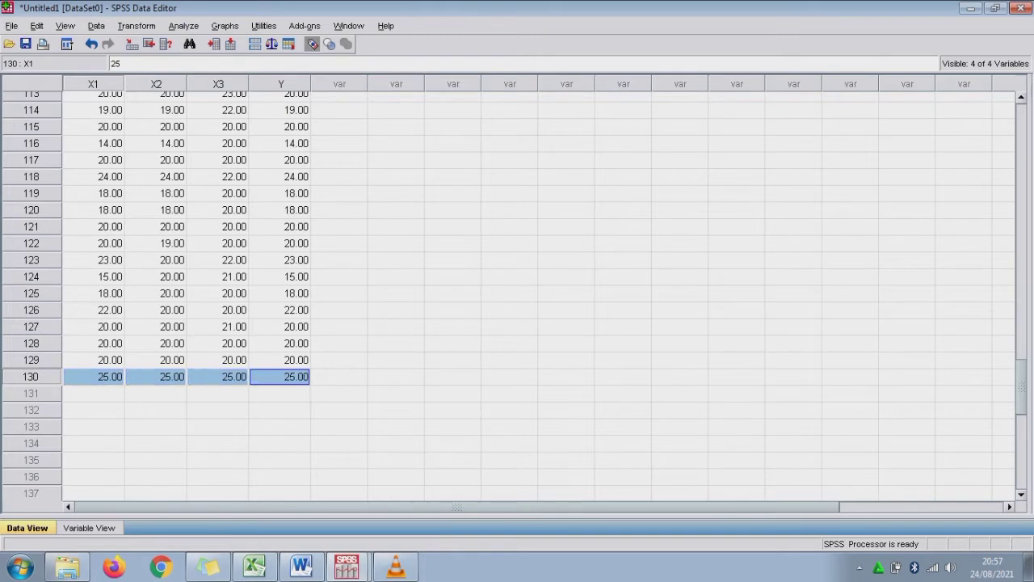
pyautogui.click(184, 26)
# Re-run the linear regression of Y on X1, X2 and X3 in SPSS
pyautogui.moveTo(234, 178)
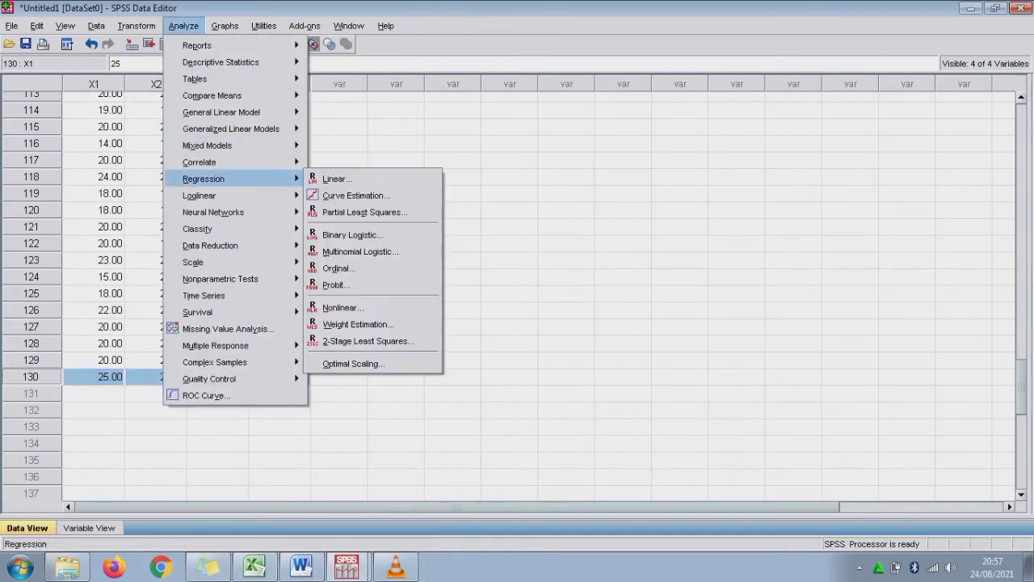
pyautogui.click(336, 179)
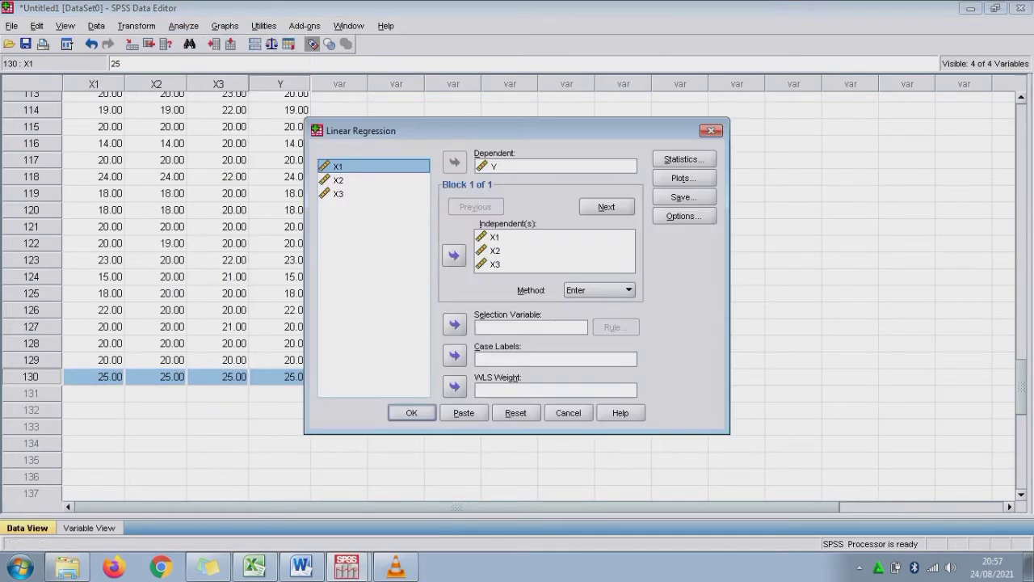
pyautogui.click(411, 412)
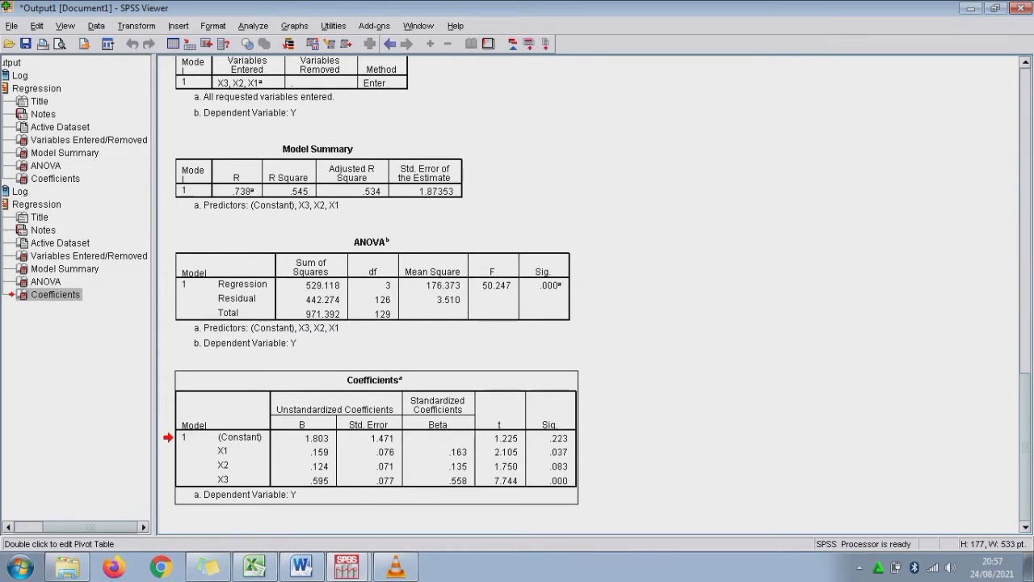
# Copy the new Coefficients table from the Viewer and return to Excel
pyautogui.rightClick(525, 444)
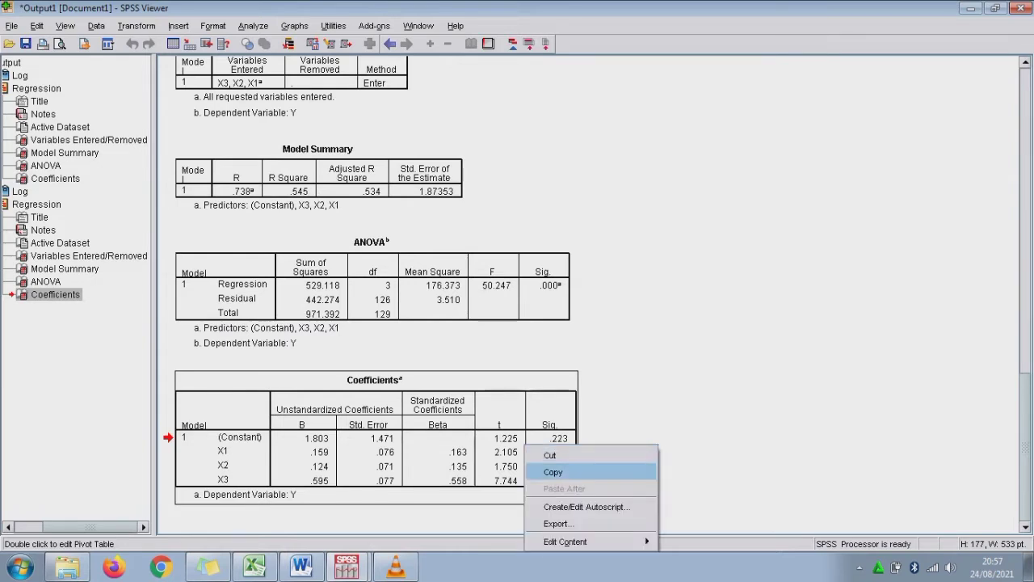
pyautogui.click(553, 472)
pyautogui.click(254, 565)
# Paste the Coefficients table below the data as a PNG picture and move it up-left
pyautogui.click(479, 512)
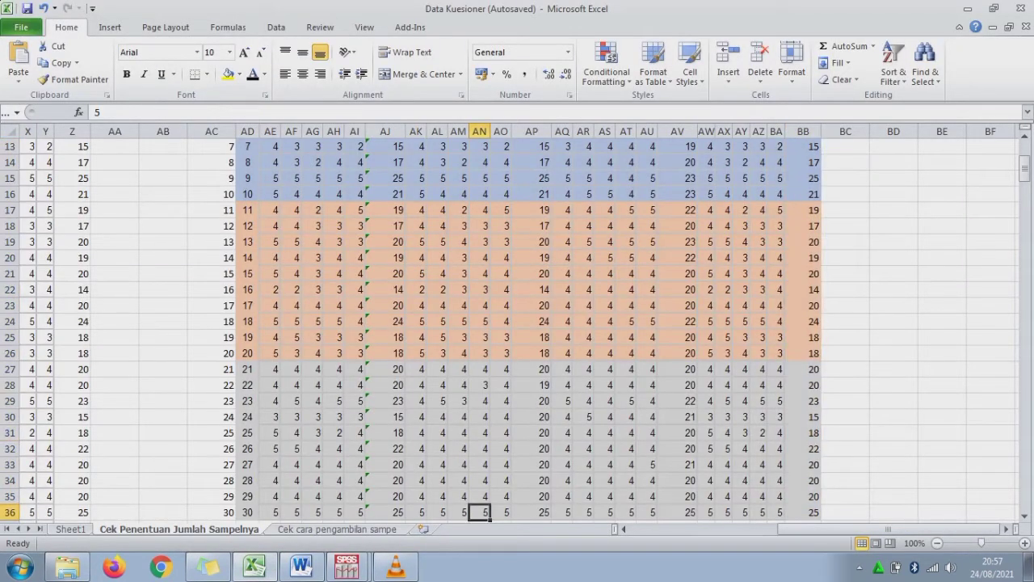
pyautogui.hotkey('ctrl', 'Down')
pyautogui.hotkey('ctrl', 'Up')
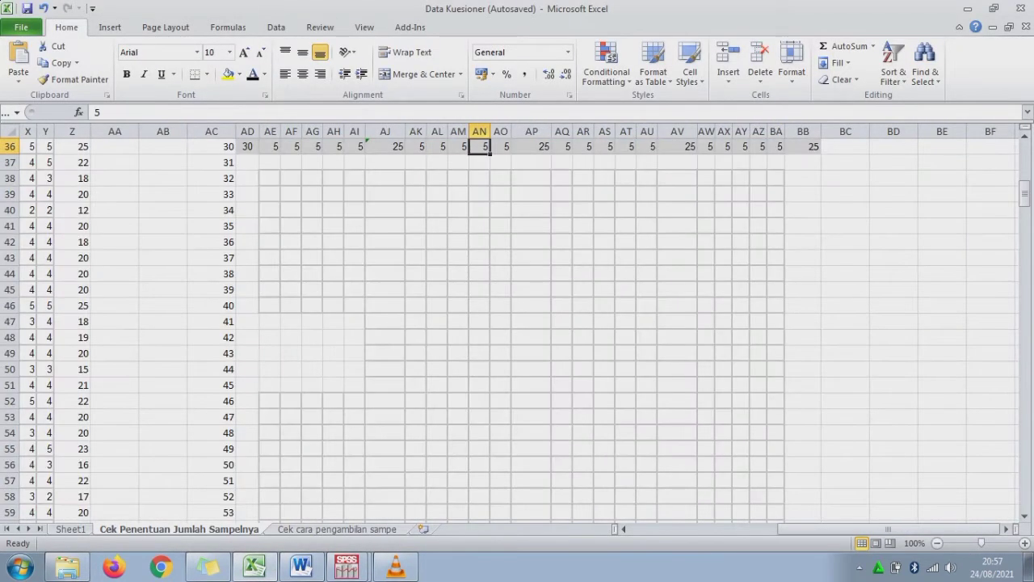
pyautogui.rightClick(346, 196)
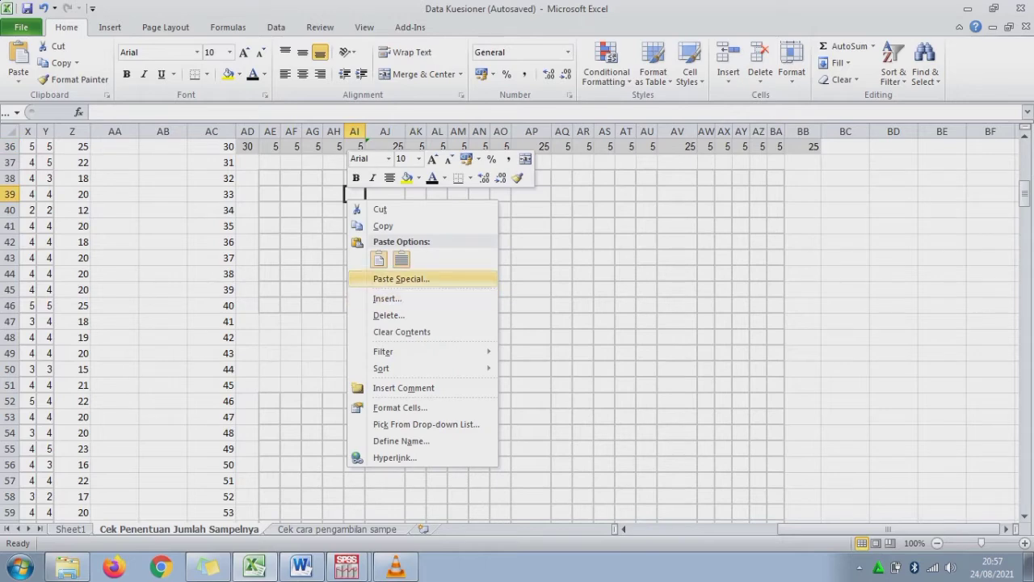
pyautogui.click(396, 278)
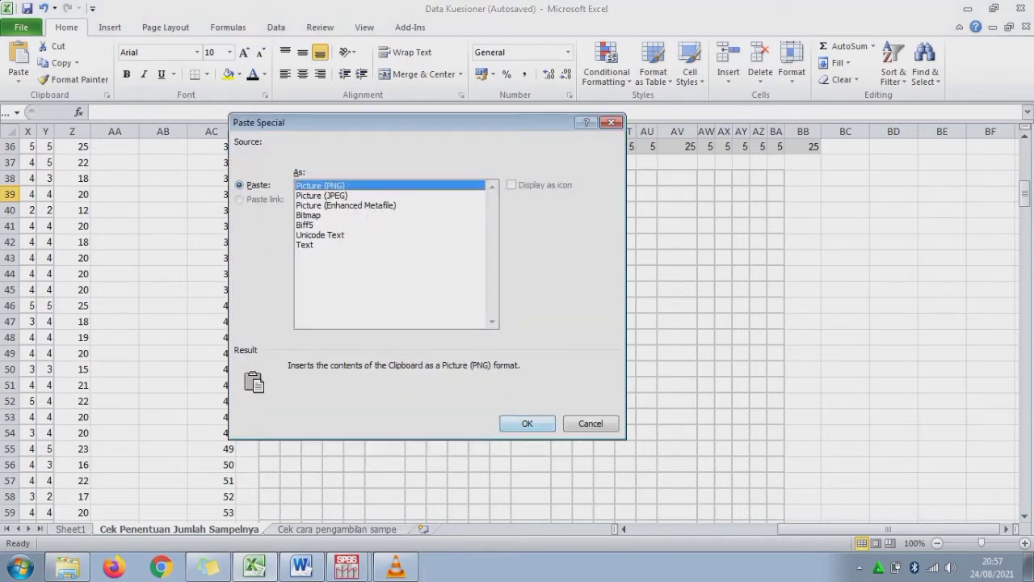
pyautogui.click(527, 424)
pyautogui.moveTo(556, 257)
pyautogui.mouseDown()
pyautogui.moveTo(470, 240)
pyautogui.moveTo(480, 238)
pyautogui.mouseUp()
pyautogui.click(115, 416)
# Copy the significance notes and variable labels beneath the earlier Coefficients table
pyautogui.press('Home')
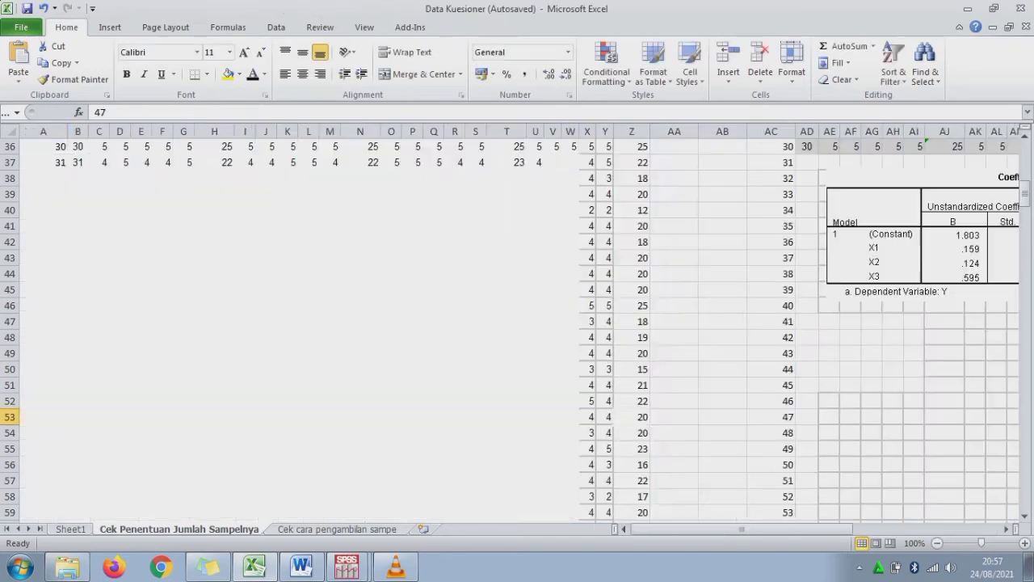
pyautogui.hotkey('ctrl', 'Down')
pyautogui.press('Right')
pyautogui.hotkey('ctrl', 'Up')
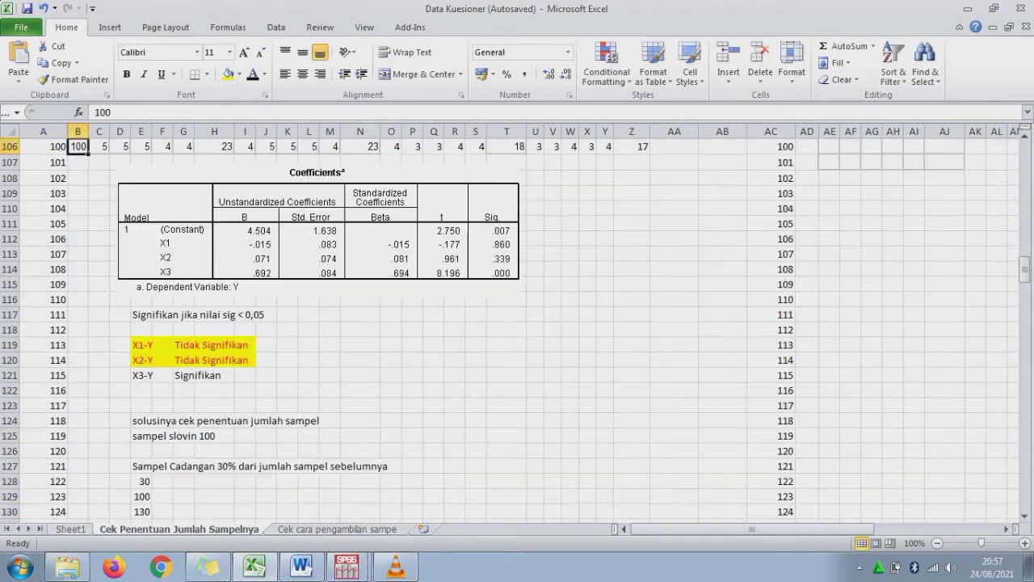
pyautogui.moveTo(162, 314); pyautogui.dragTo(222, 375)
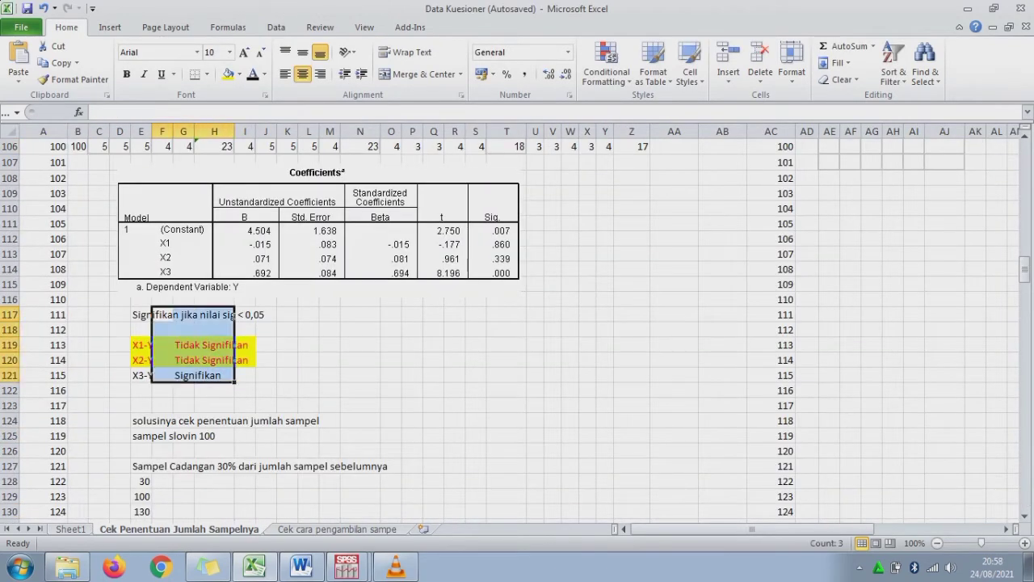
pyautogui.moveTo(141, 315); pyautogui.dragTo(222, 374)
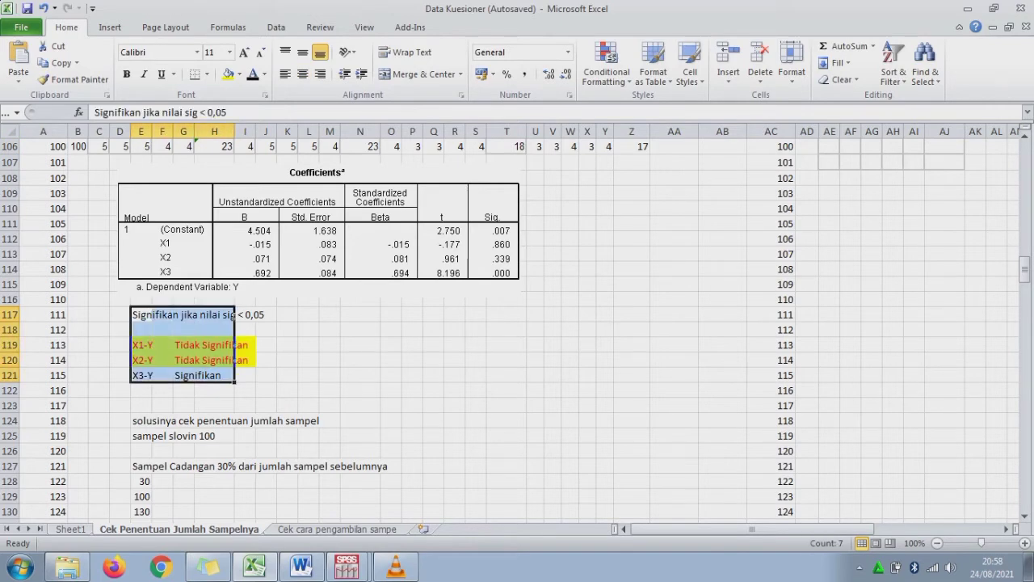
pyautogui.hotkey('ctrl', 'c')
# Paste the significance notes below the new 130-case Coefficients table
pyautogui.click(943, 285)
pyautogui.hotkey('ctrl', 'Up')
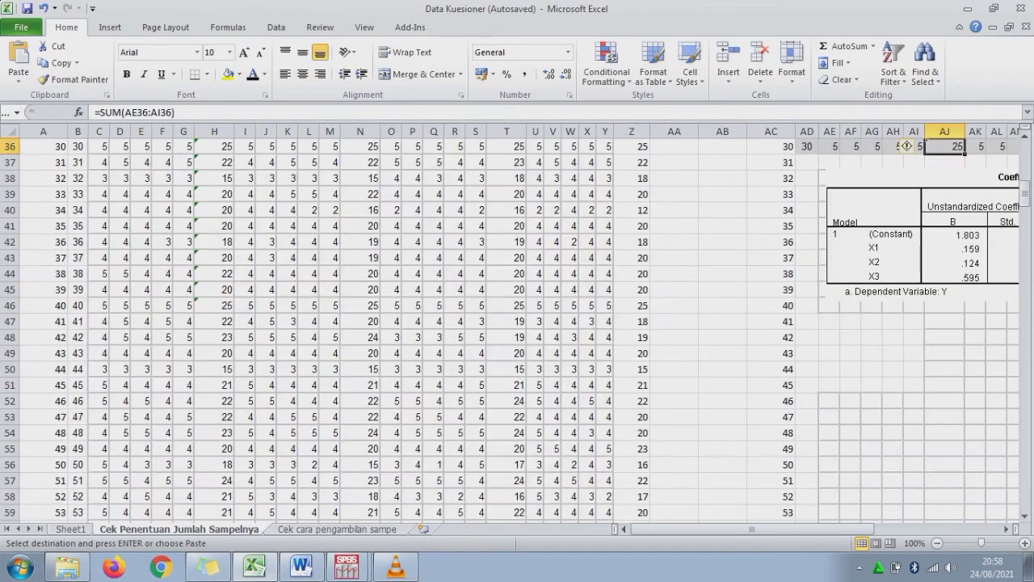
pyautogui.click(829, 321)
pyautogui.hotkey('ctrl', 'v')
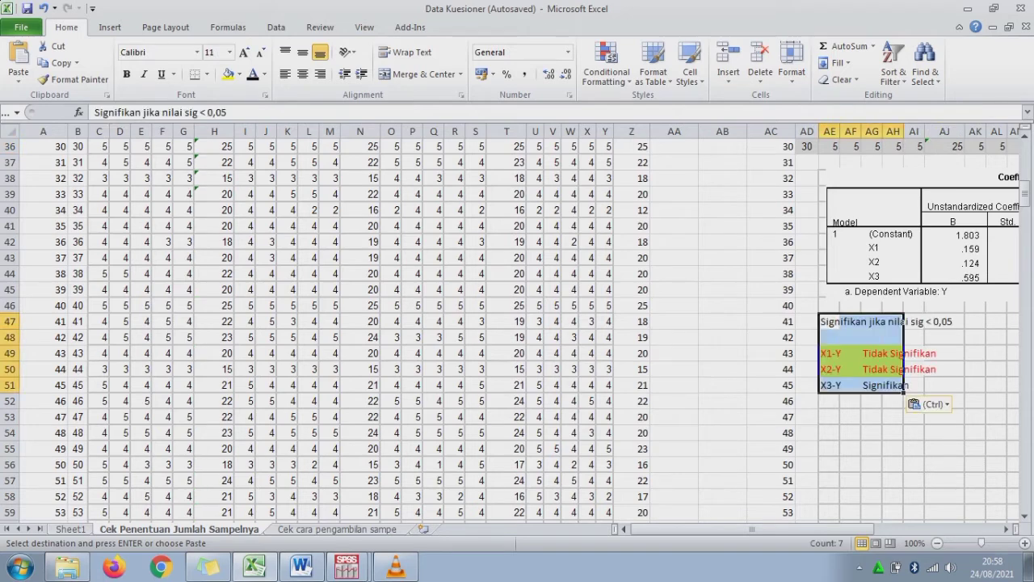
pyautogui.press('Right')
pyautogui.press('Right')
pyautogui.press('Right')
pyautogui.press('Right')
pyautogui.press('Right')
pyautogui.press('Right')
pyautogui.press('Right')
pyautogui.press('Right')
pyautogui.press('Right')
pyautogui.press('Right')
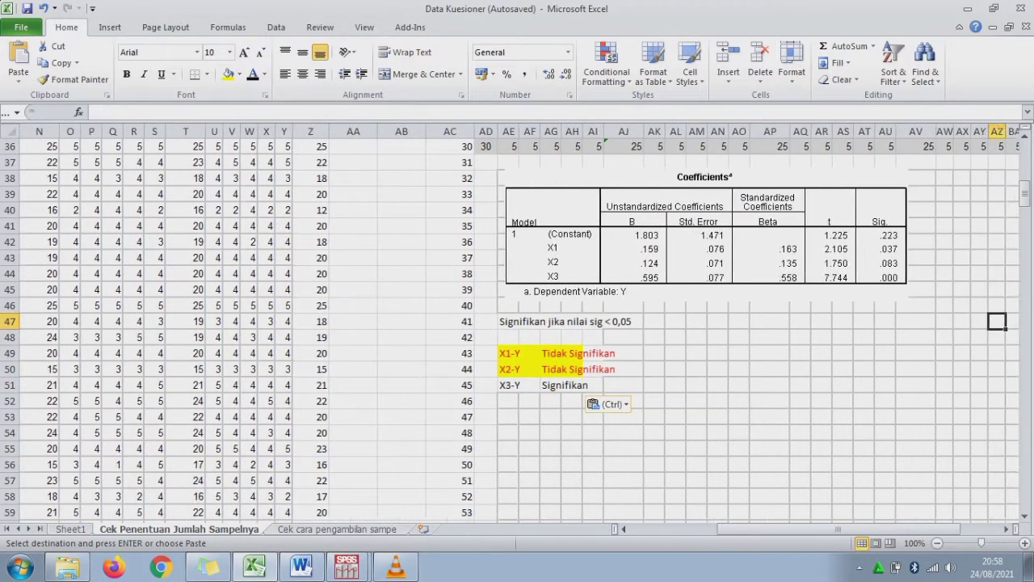
pyautogui.press('Right')
pyautogui.press('Right')
pyautogui.press('Right')
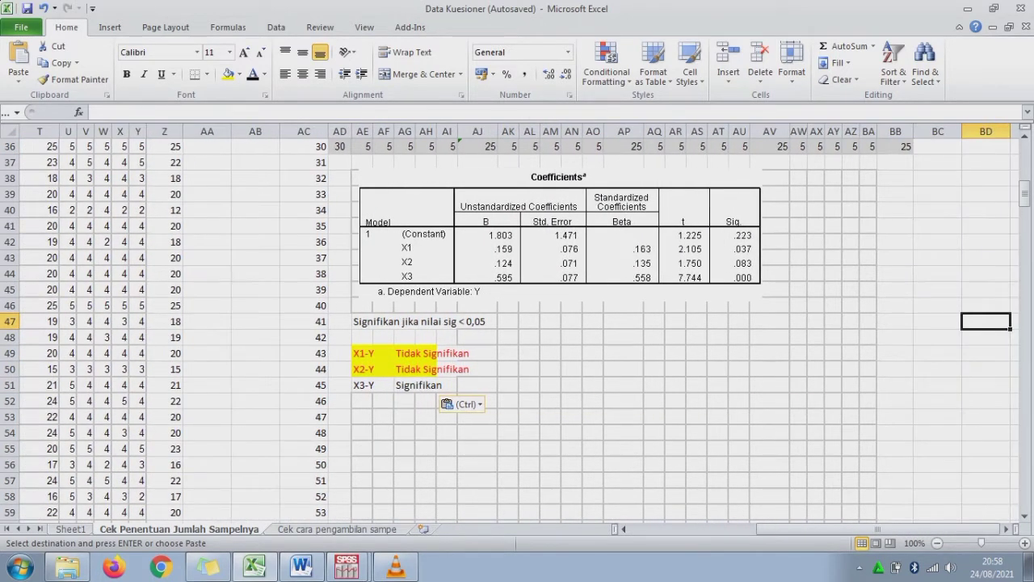
# Set the X1-Y verdict to Signifikan and X2-Y to Tidak Signifikan
pyautogui.click(560, 234)
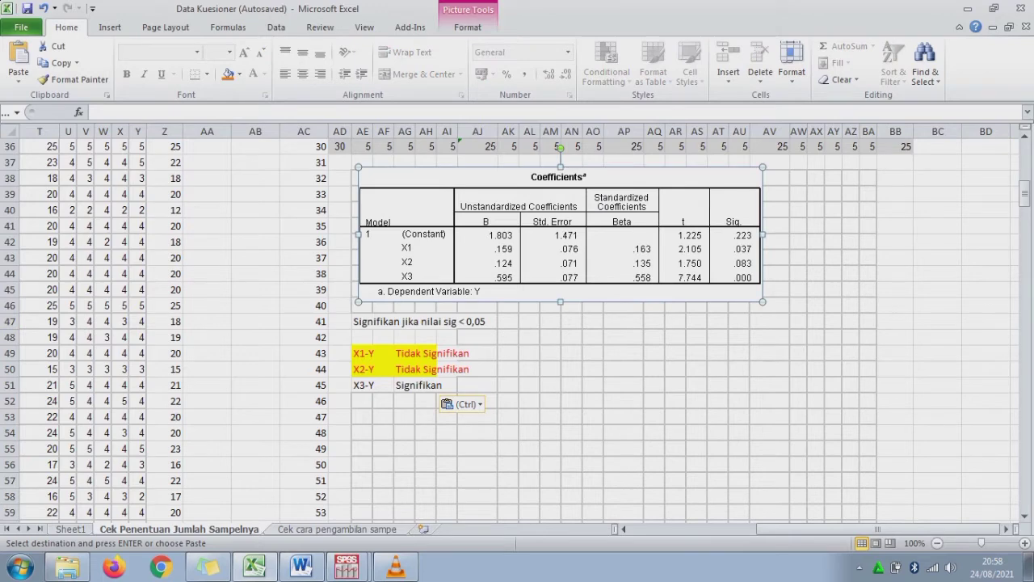
pyautogui.click(404, 353)
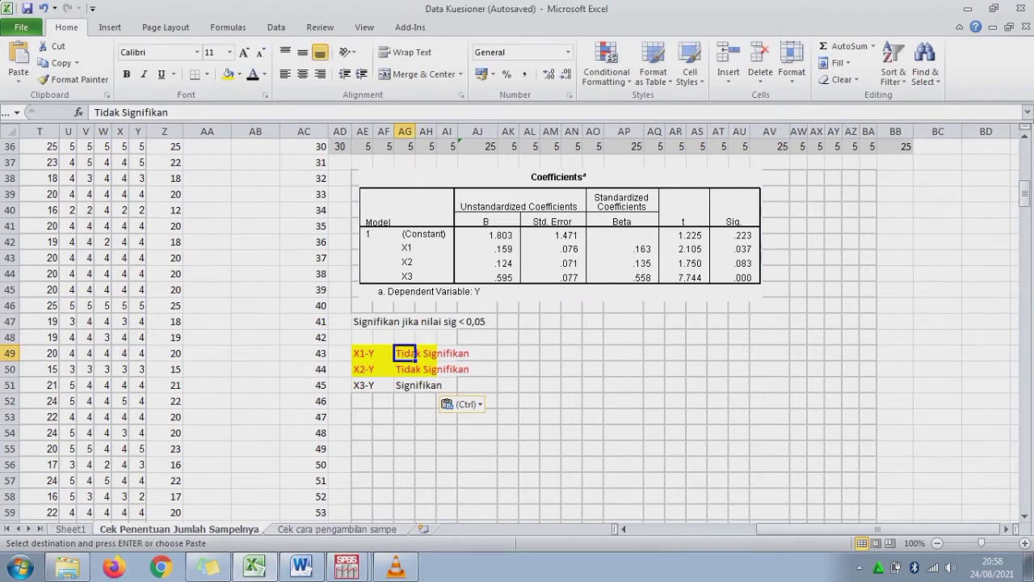
pyautogui.write('Sign')
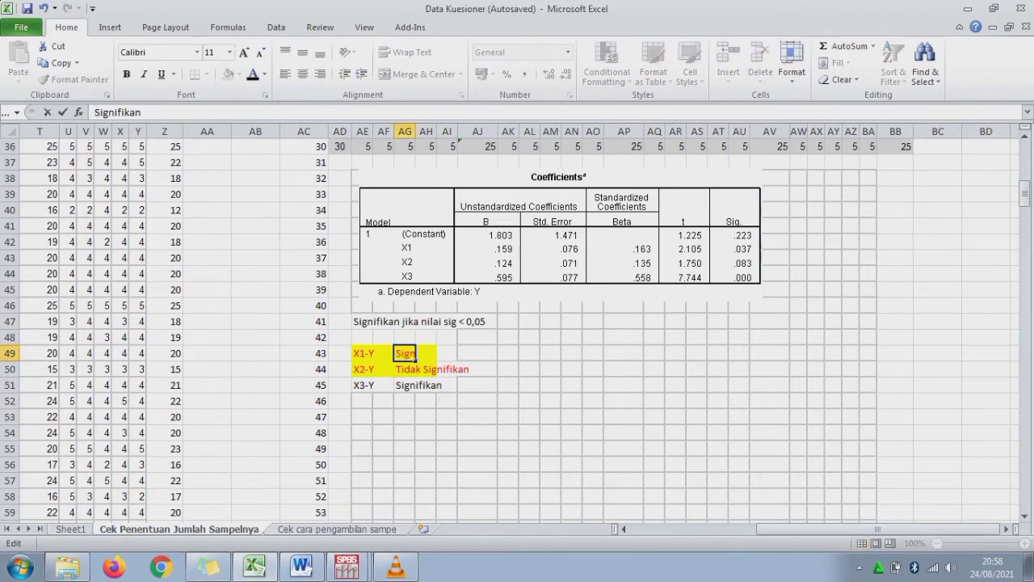
pyautogui.hotkey('ctrl', 'Return')
pyautogui.press('Left')
pyautogui.press('Left')
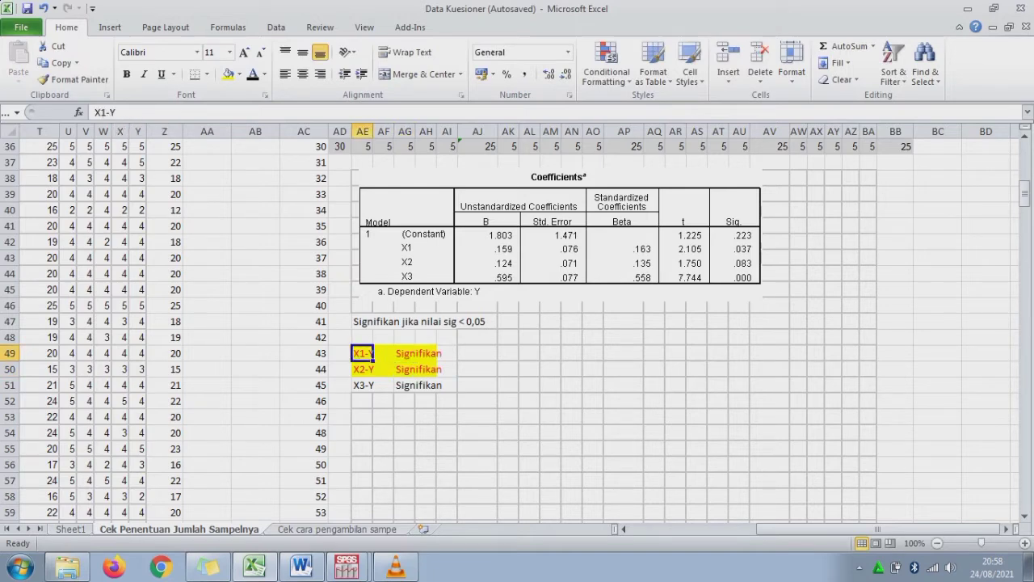
pyautogui.press('Down')
pyautogui.press('Right')
pyautogui.press('Right')
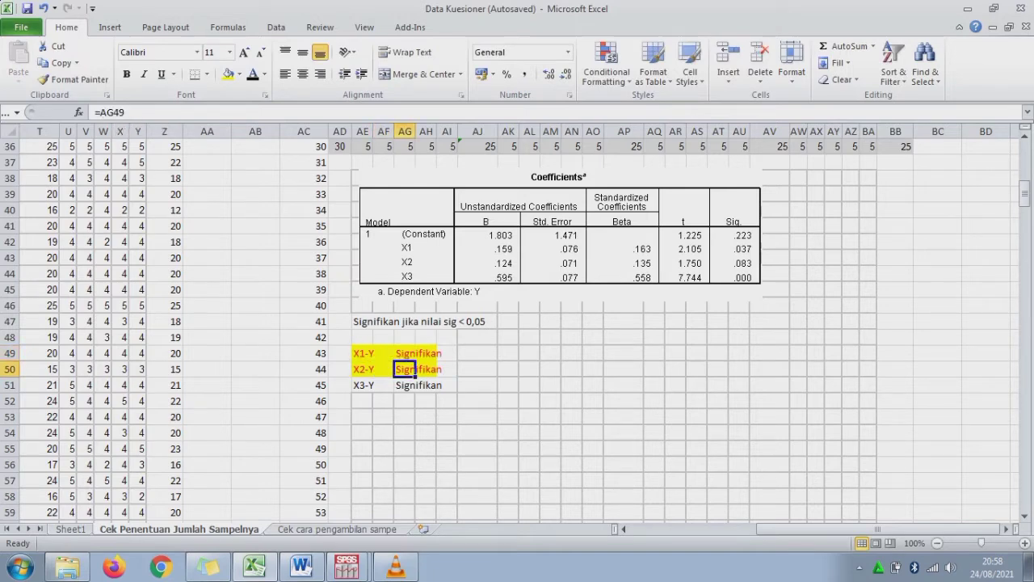
pyautogui.write('Tidak Sig')
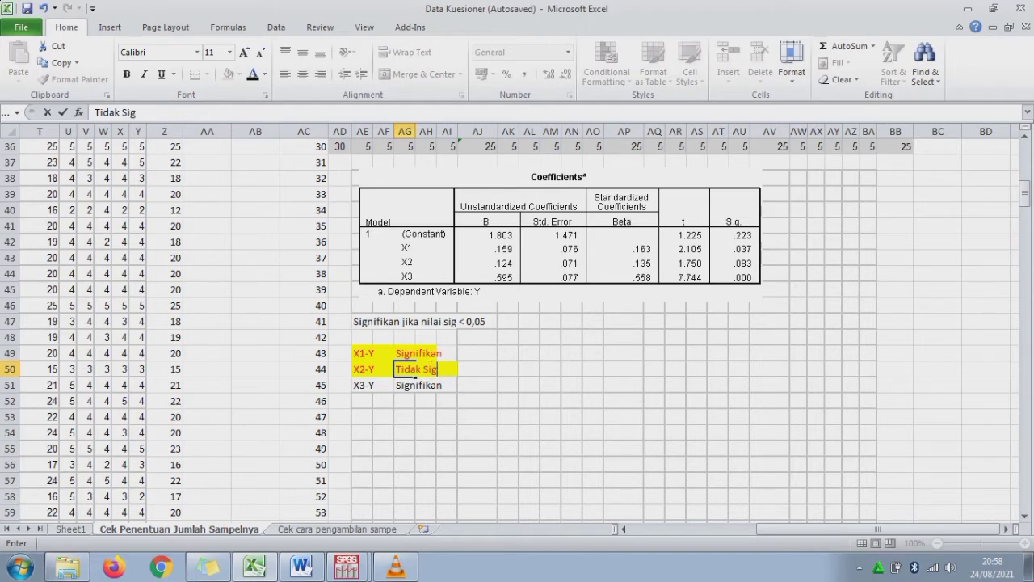
pyautogui.write('nifikan')
pyautogui.press('Return')
# Make the X1-Y row's text black
pyautogui.press('Up')
pyautogui.press('Up')
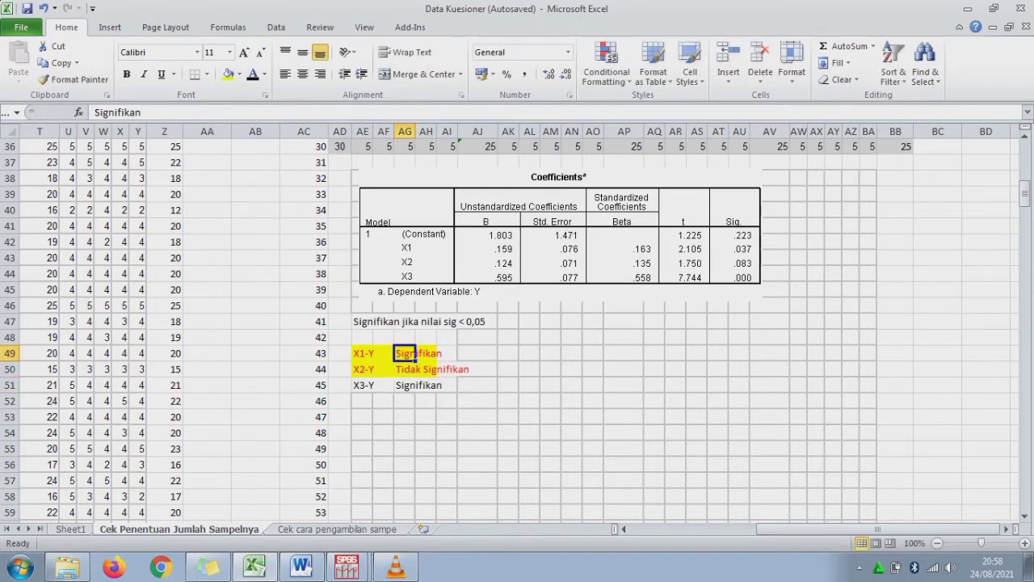
pyautogui.hotkey('shift', 'Left')
pyautogui.hotkey('shift', 'Left')
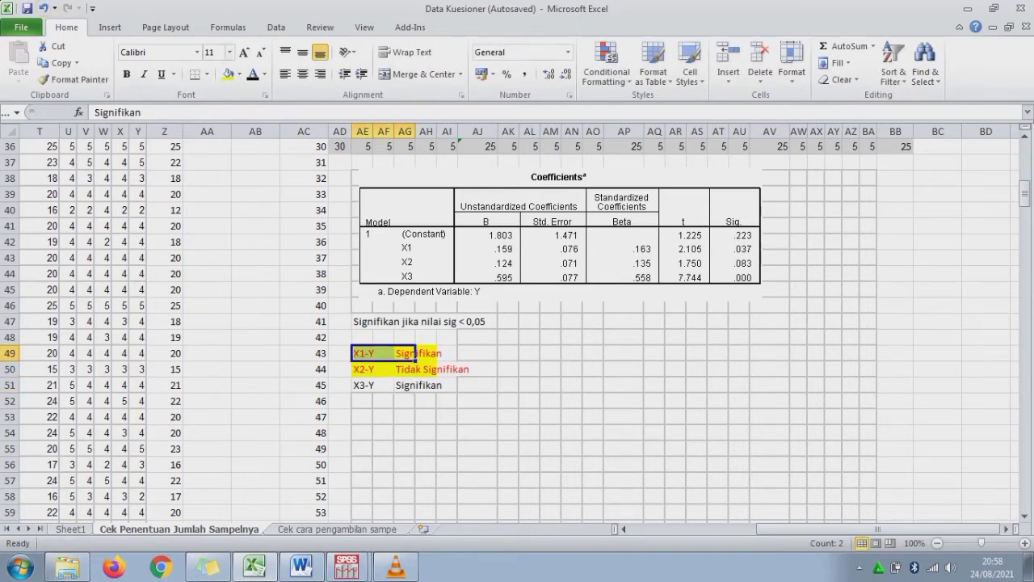
pyautogui.click(253, 73)
pyautogui.click(508, 368)
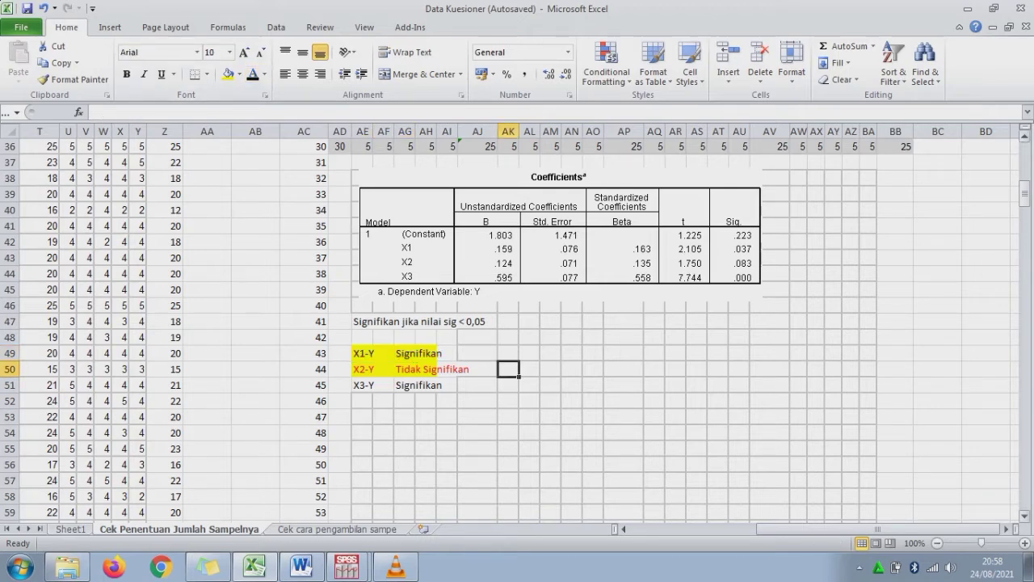
# Select the Penggantian Sampel heading and its 'mengganti 20 responden' note
pyautogui.scroll(1, 517, 332)
pyautogui.scroll(11, 517, 331)
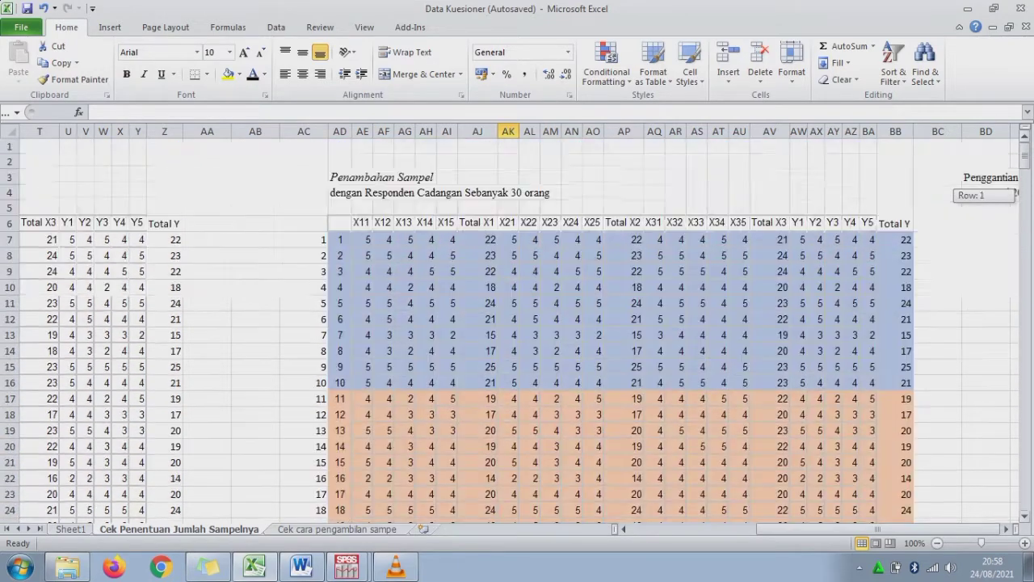
pyautogui.click(895, 207)
pyautogui.press('Right')
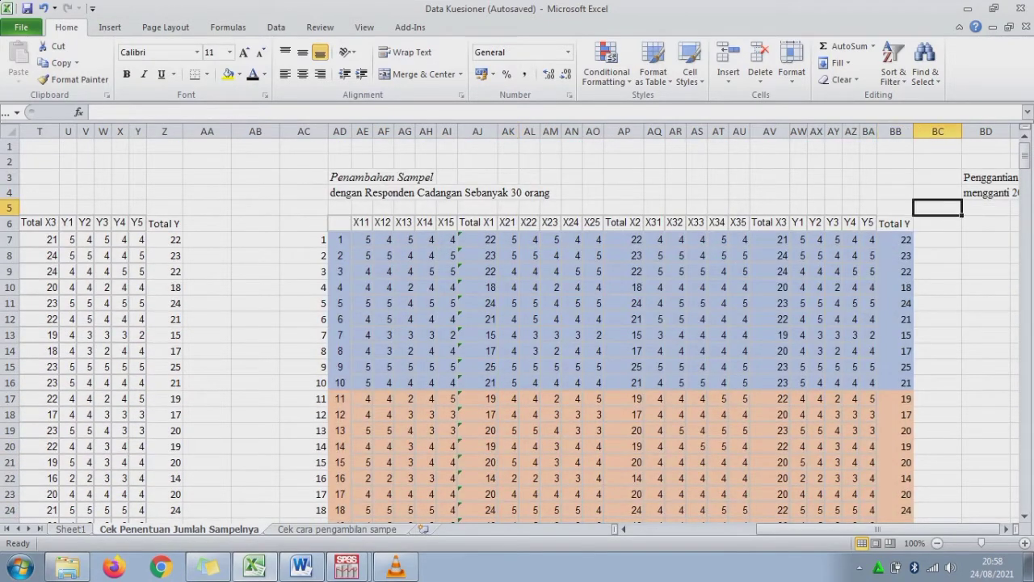
pyautogui.press('Right')
pyautogui.press('Right')
pyautogui.press('Right')
pyautogui.press('Right')
pyautogui.press('Right')
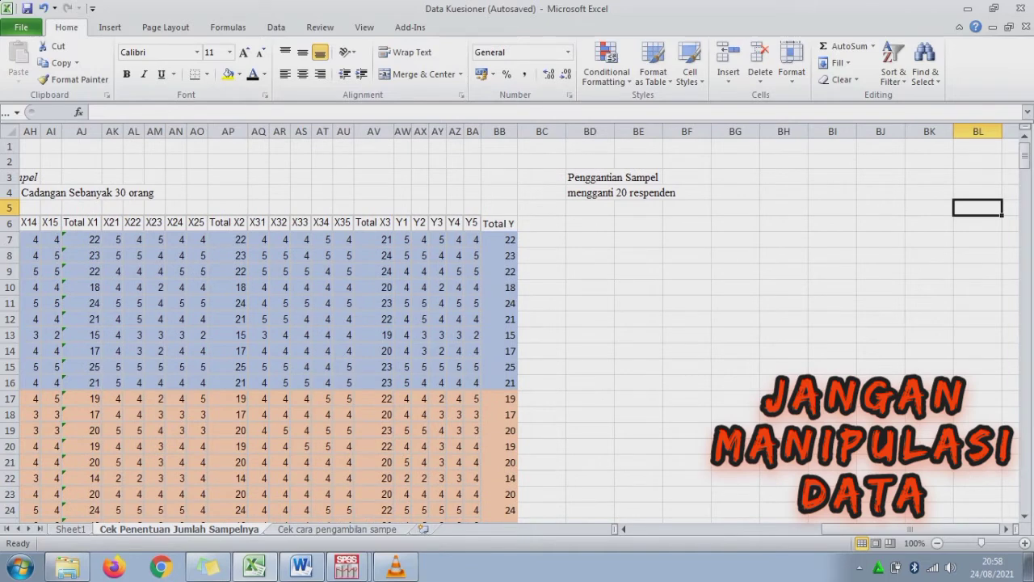
pyautogui.click(590, 177)
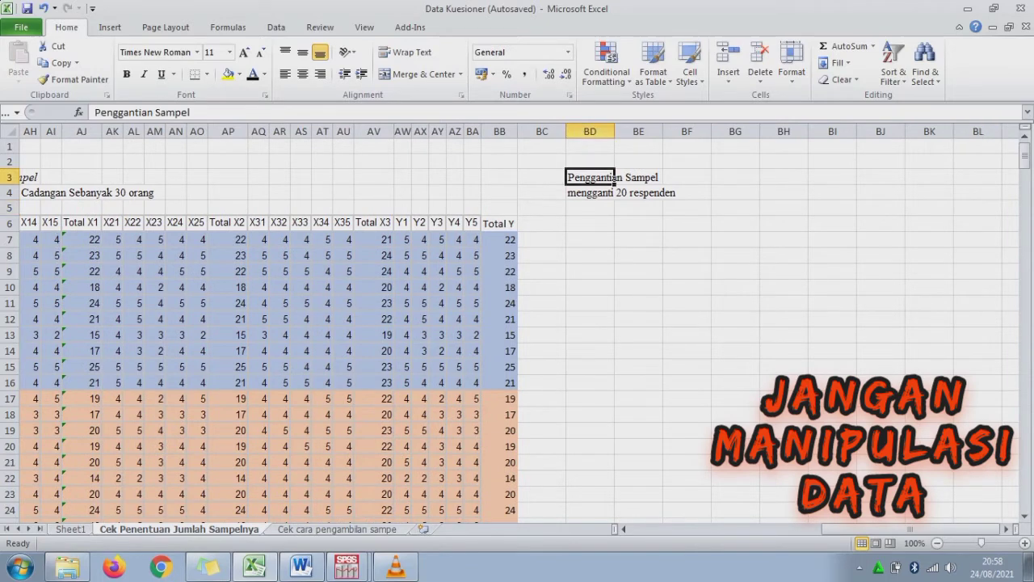
pyautogui.hotkey('shift', 'Right')
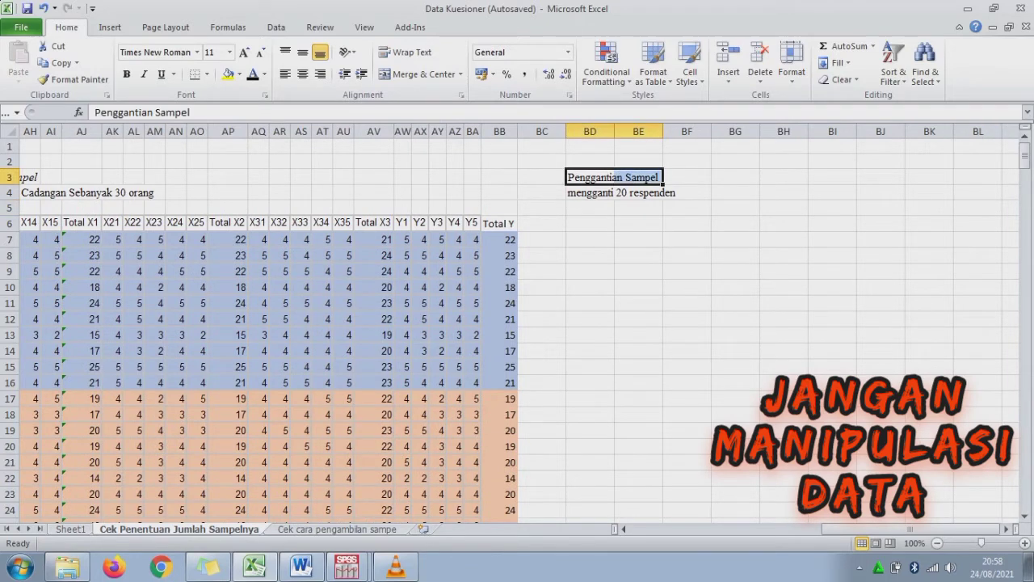
pyautogui.click(590, 192)
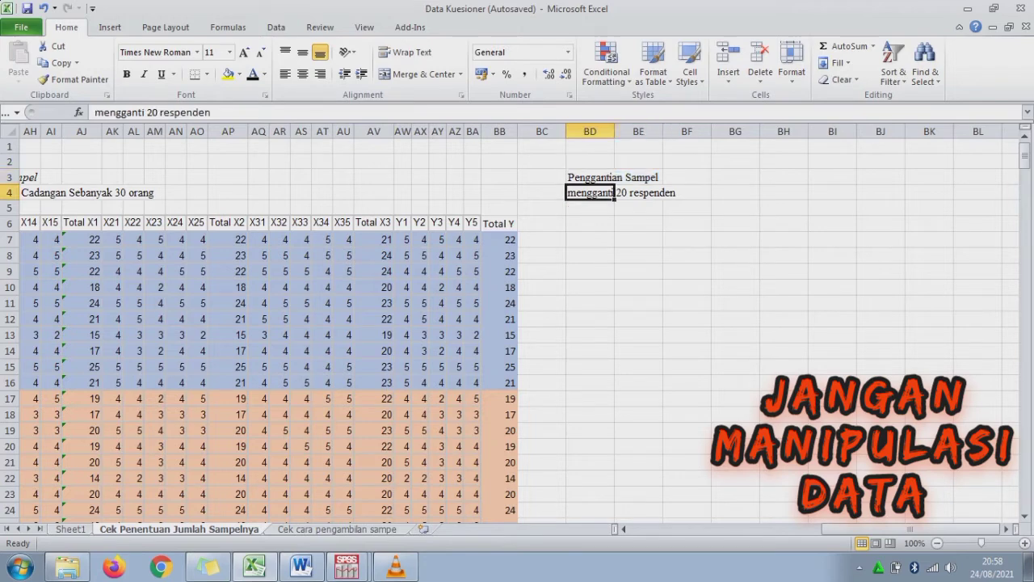
# Return to the start of the original respondent table in column A, at the header row
pyautogui.click(228, 271)
pyautogui.press('Left')
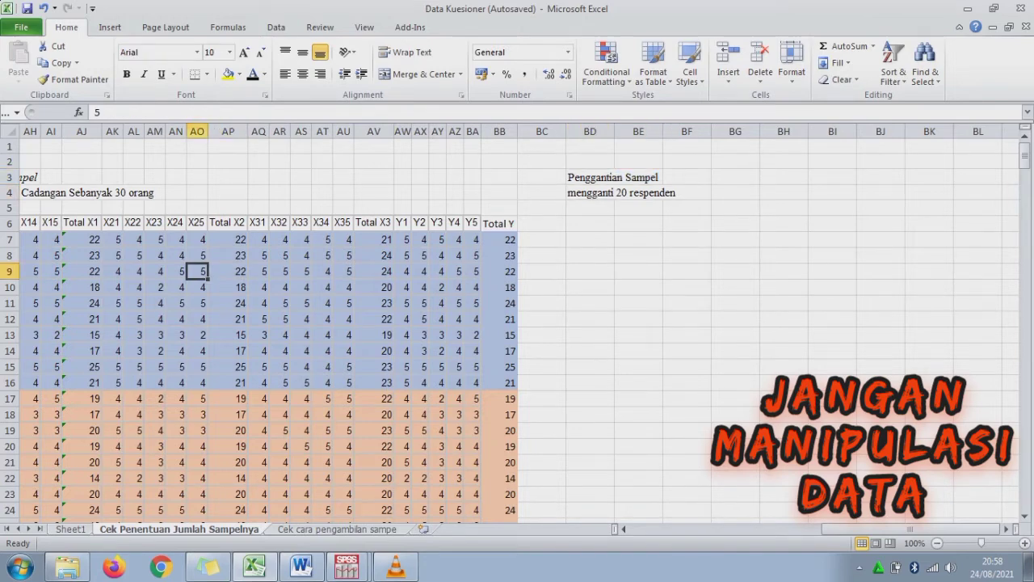
pyautogui.press('Left')
pyautogui.press('Left')
pyautogui.press('Left')
pyautogui.press('Left')
pyautogui.press('Left')
pyautogui.press('Left')
pyautogui.press('Left')
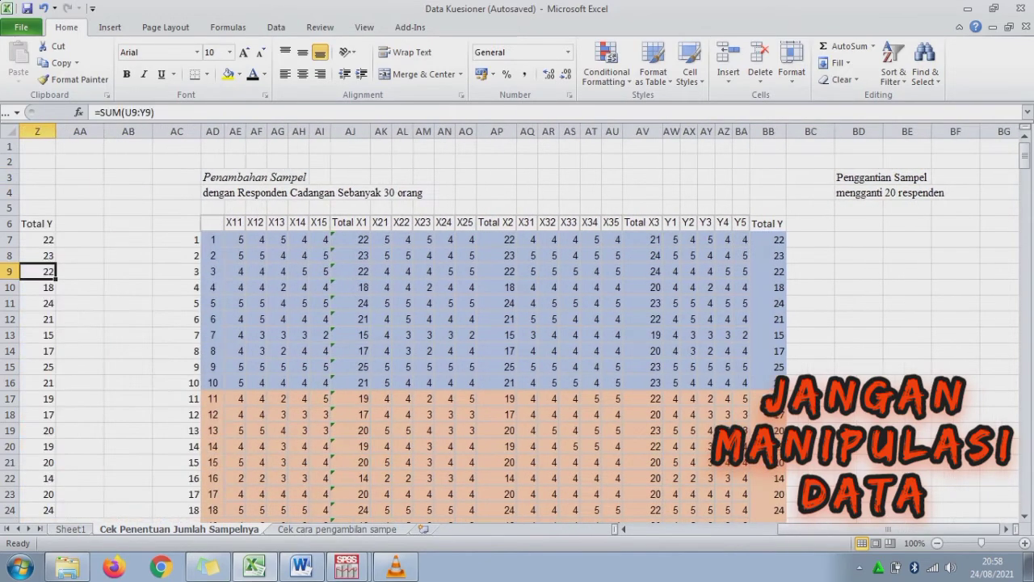
pyautogui.moveTo(213, 239)
pyautogui.mouseDown()
pyautogui.moveTo(213, 510)
pyautogui.moveTo(444, 495)
pyautogui.moveTo(768, 496)
pyautogui.mouseUp()
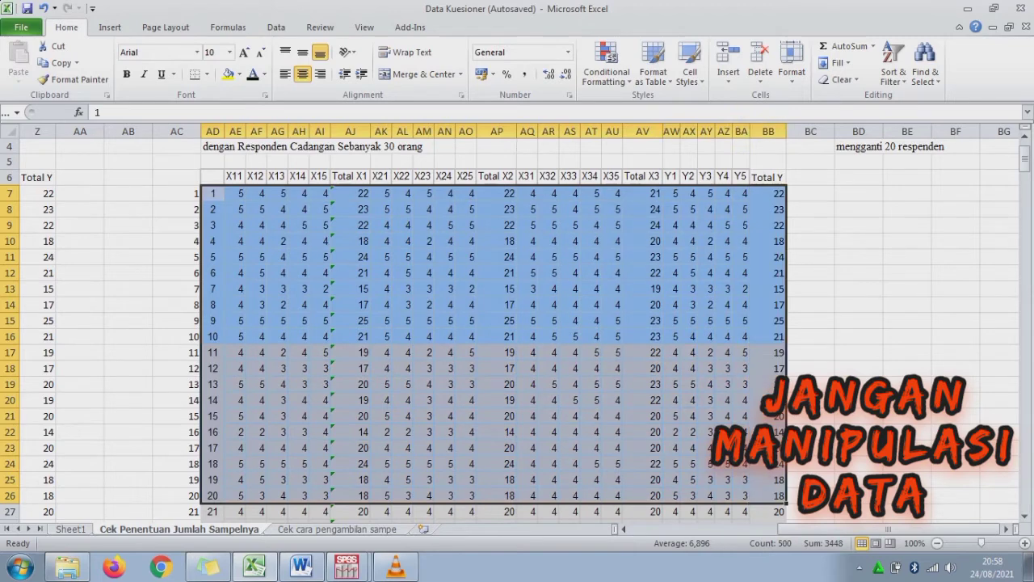
pyautogui.press('Left')
pyautogui.press('Left')
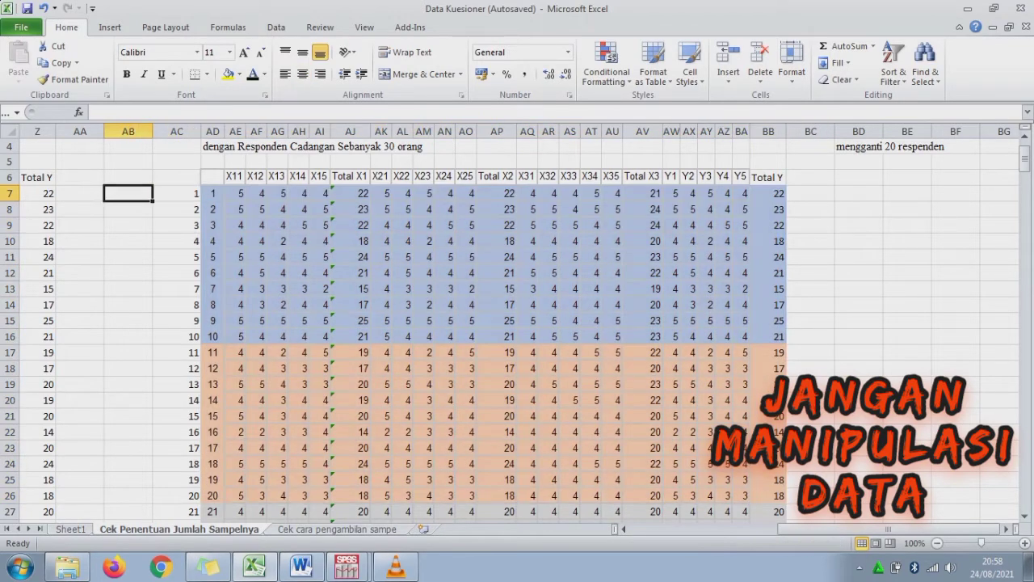
pyautogui.press('Left')
pyautogui.press('Left')
pyautogui.press('Home')
pyautogui.press('Up')
# Copy the whole original 100-respondent table B6:Z106
pyautogui.press('Right')
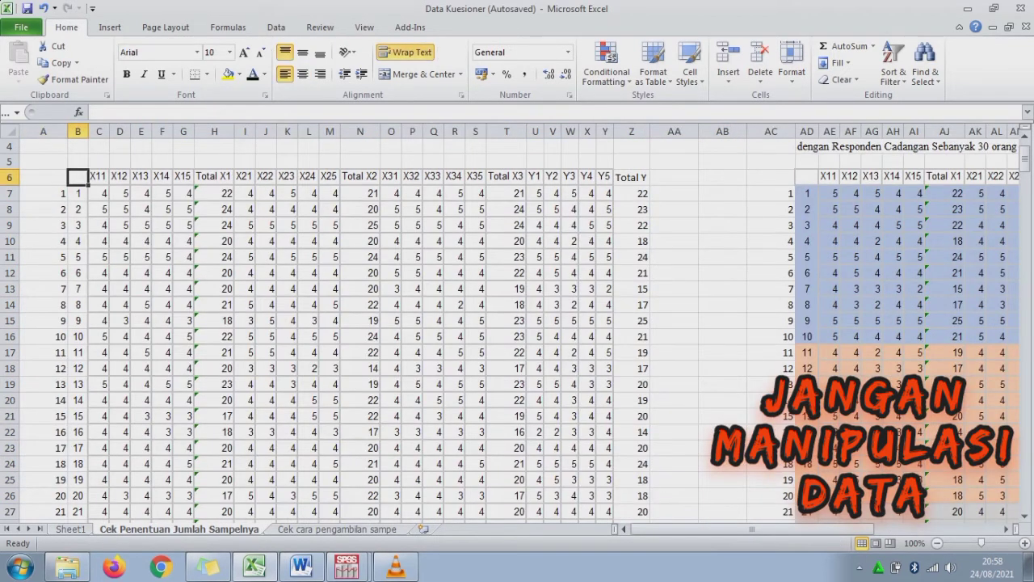
pyautogui.hotkey('ctrl', 'shift', 'Right')
pyautogui.hotkey('shift', 'Down')
pyautogui.hotkey('ctrl', 'shift', 'Down')
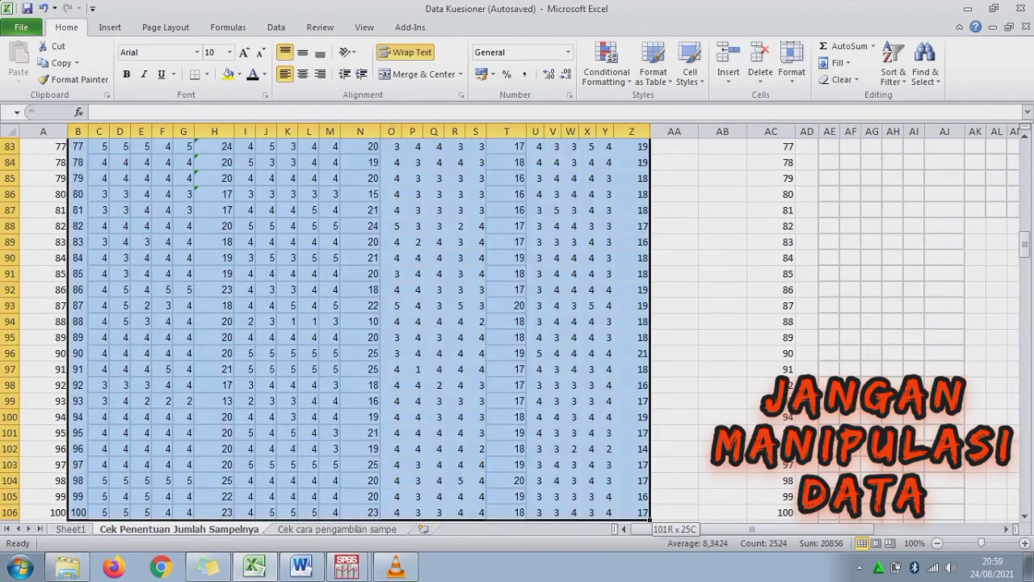
pyautogui.hotkey('ctrl', 'c')
# Paste the copied table at BD6 in the Penggantian Sampel area
pyautogui.click(893, 241)
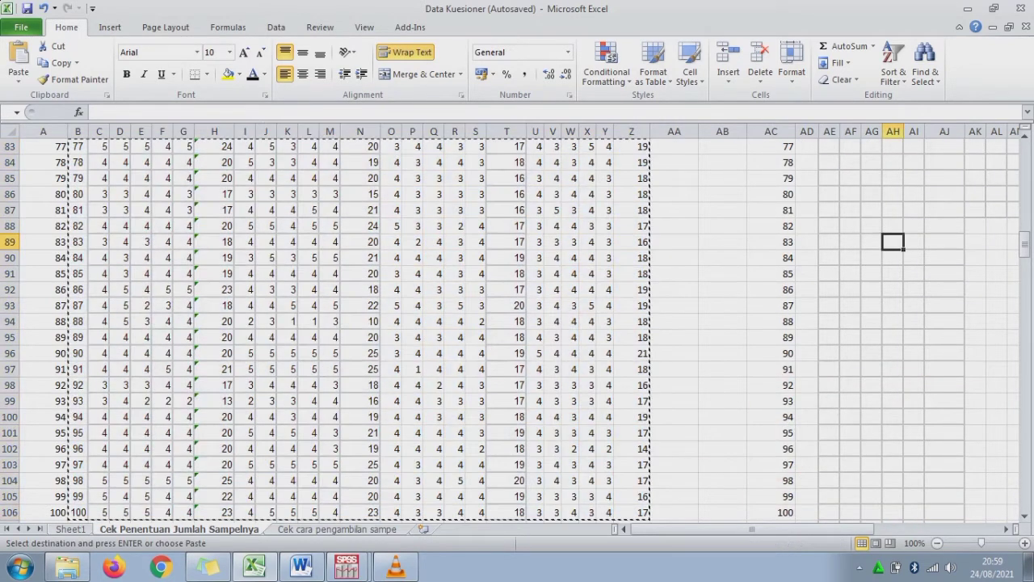
pyautogui.hotkey('ctrl', 'Up')
pyautogui.hotkey('ctrl', 'Up')
pyautogui.press('Right')
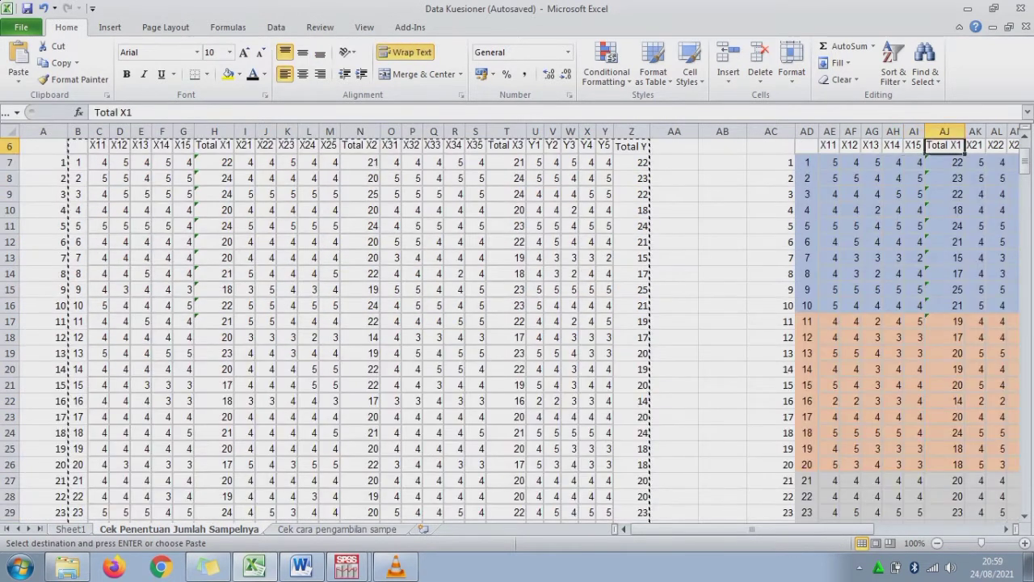
pyautogui.press('Right')
pyautogui.press('Right')
pyautogui.press('Right')
pyautogui.hotkey('ctrl', 'Up')
pyautogui.press('Right')
pyautogui.press('Right')
pyautogui.press('Right')
pyautogui.press('Right')
pyautogui.press('Right')
pyautogui.press('Right')
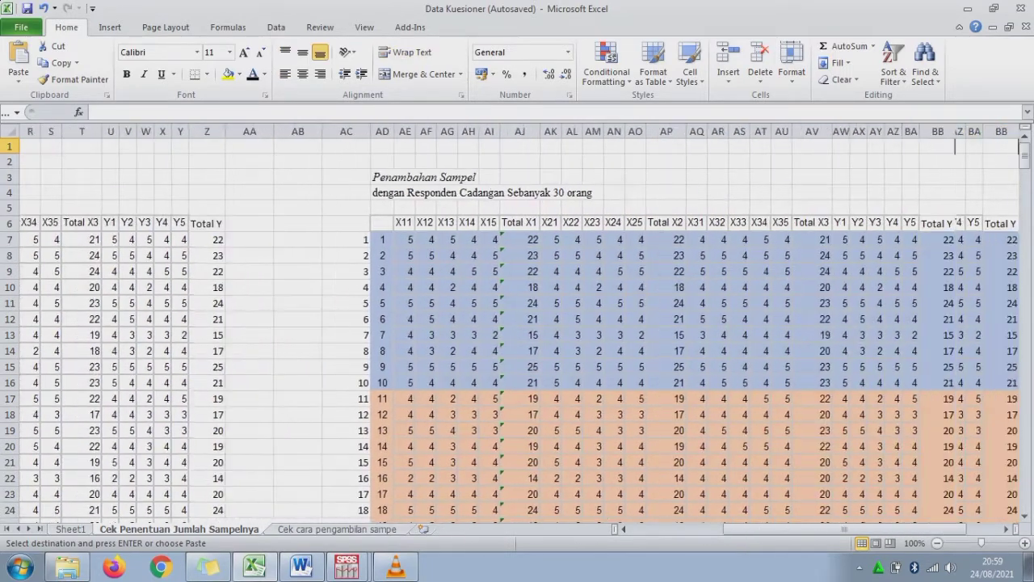
pyautogui.press('Right')
pyautogui.press('Right')
pyautogui.press('Right')
pyautogui.click(590, 223)
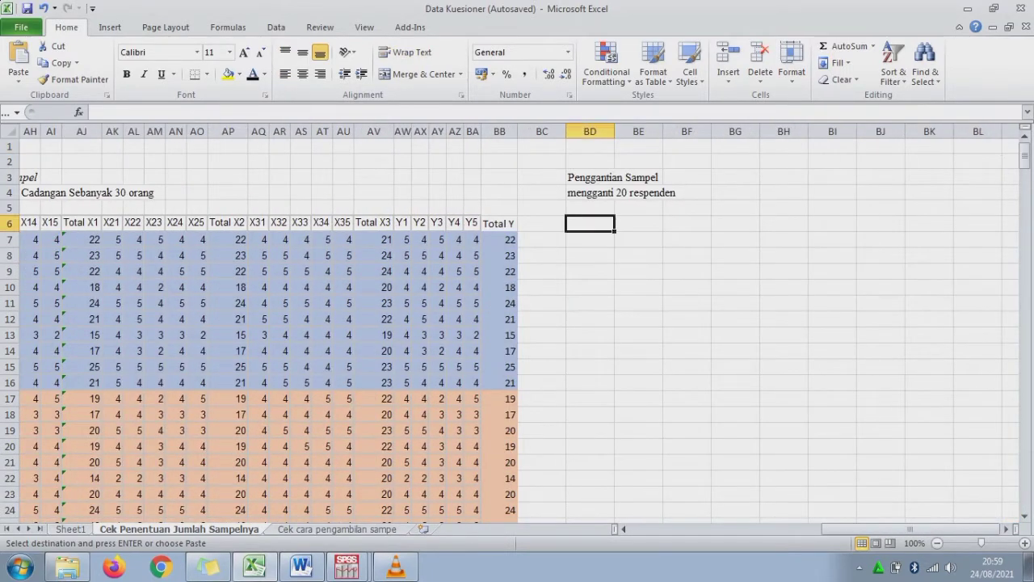
pyautogui.hotkey('ctrl', 'v')
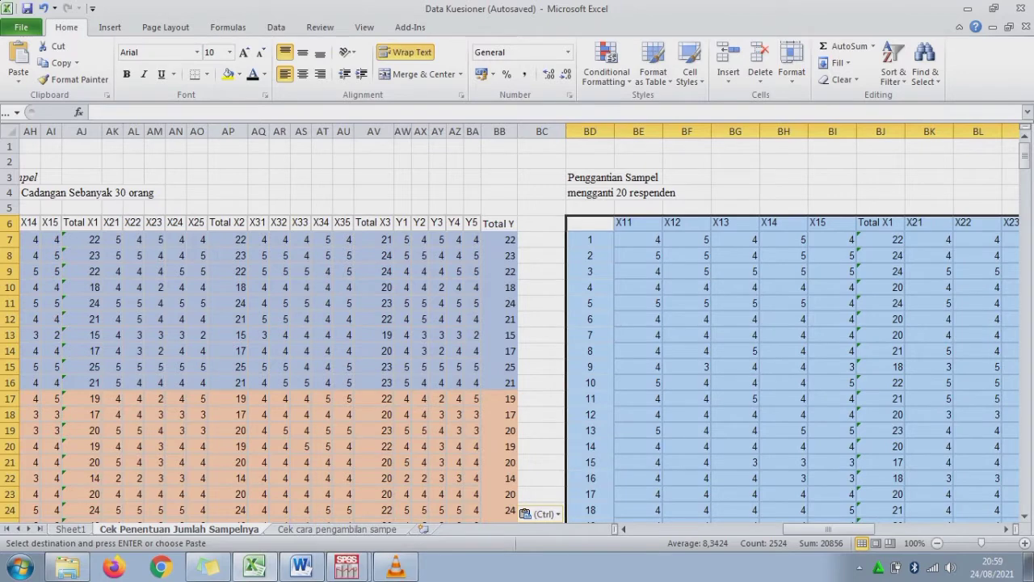
# Select reserve respondents 1–20 and their scores in the added-sample table
pyautogui.click(228, 239)
pyautogui.click(81, 239)
pyautogui.hscroll(-5, 518, 323)
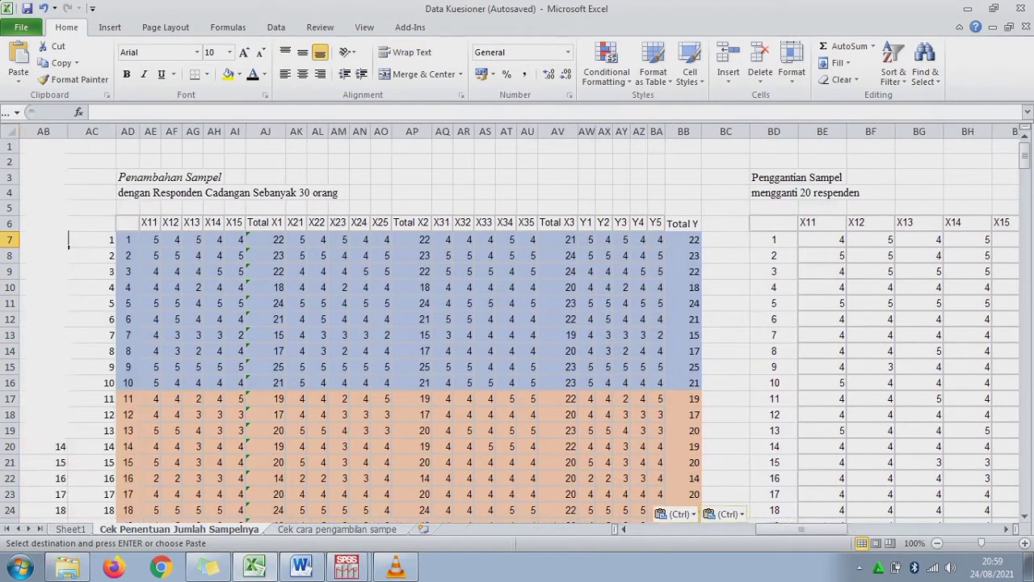
pyautogui.click(91, 239)
pyautogui.moveTo(176, 240)
pyautogui.mouseDown()
pyautogui.moveTo(179, 471)
pyautogui.moveTo(208, 359)
pyautogui.mouseUp()
pyautogui.press('ctrl')
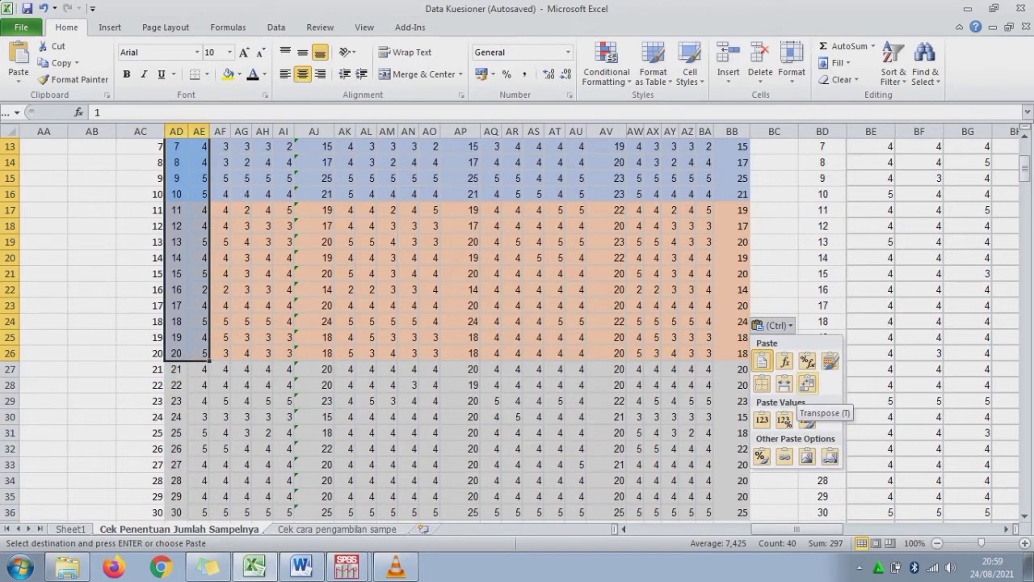
pyautogui.click(807, 418)
pyautogui.click(176, 353)
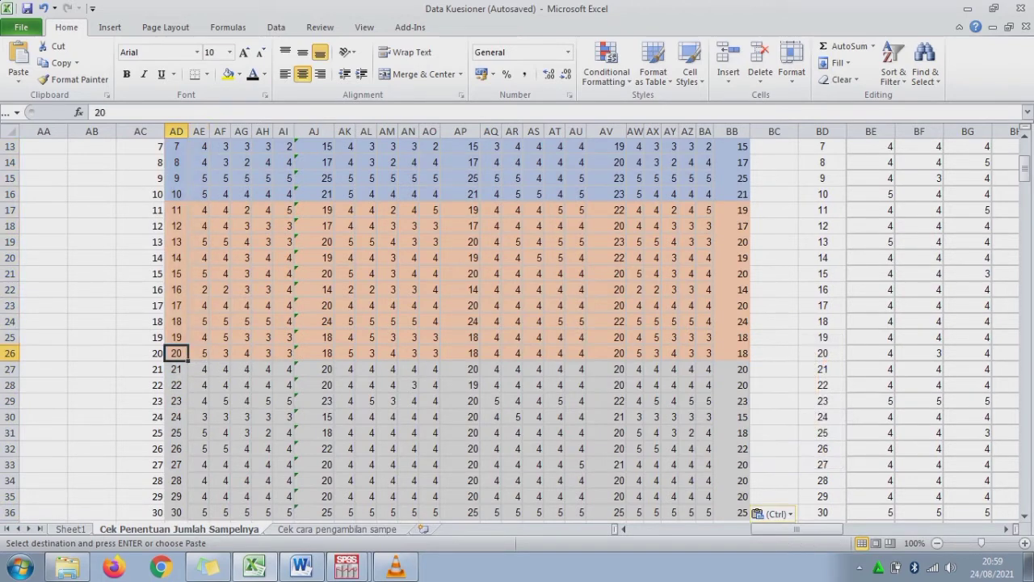
pyautogui.hotkey('ctrl', 'shift', 'Up')
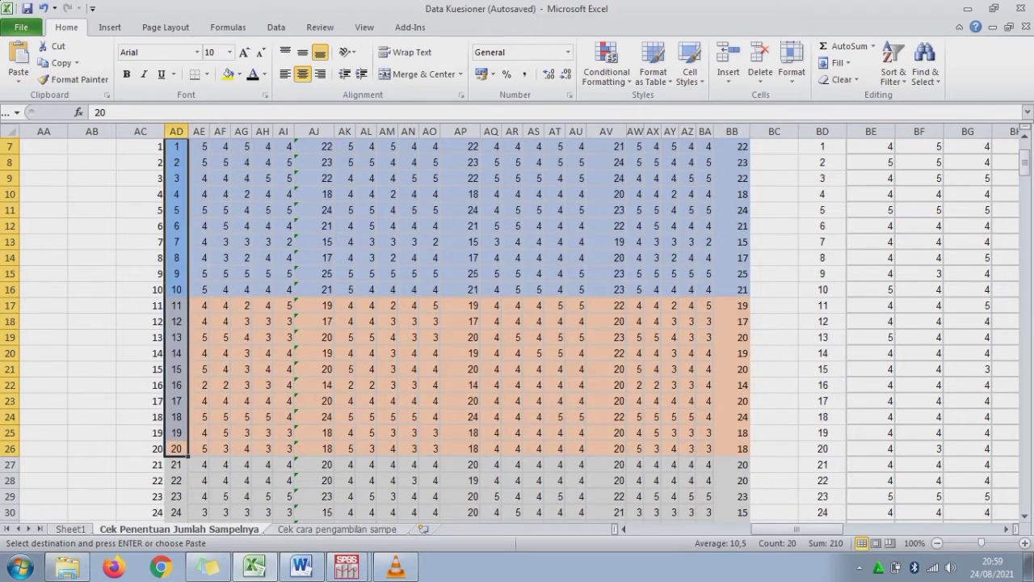
pyautogui.hotkey('shift', 'Right')
pyautogui.hotkey('shift', 'Right')
pyautogui.hotkey('shift', 'Right')
pyautogui.hotkey('shift', 'Right')
pyautogui.hotkey('shift', 'Right')
pyautogui.hotkey('shift', 'Right')
pyautogui.hotkey('shift', 'Right')
pyautogui.hotkey('shift', 'Right')
pyautogui.hotkey('shift', 'Right')
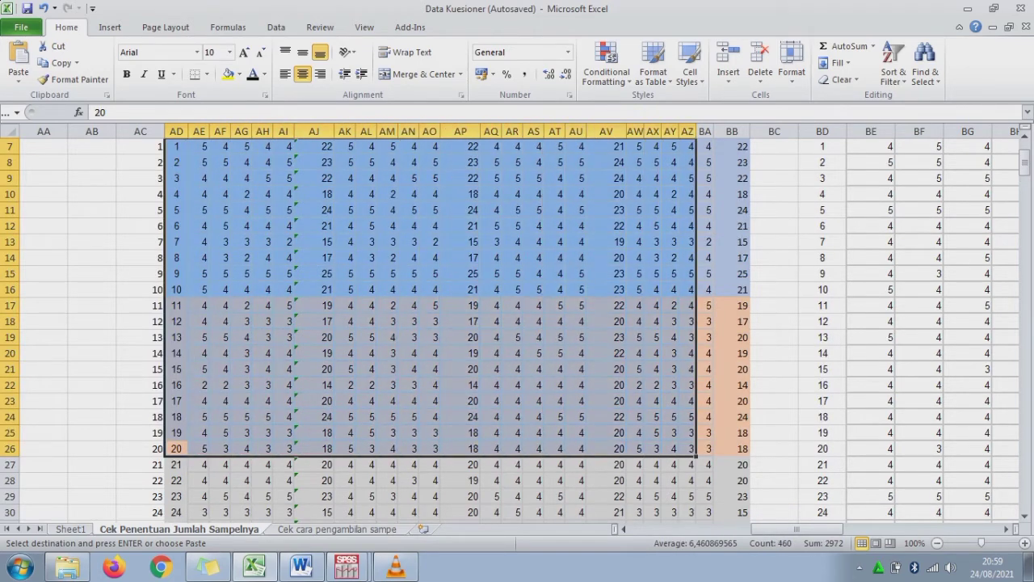
pyautogui.hotkey('shift', 'Right')
pyautogui.hotkey('shift', 'Right')
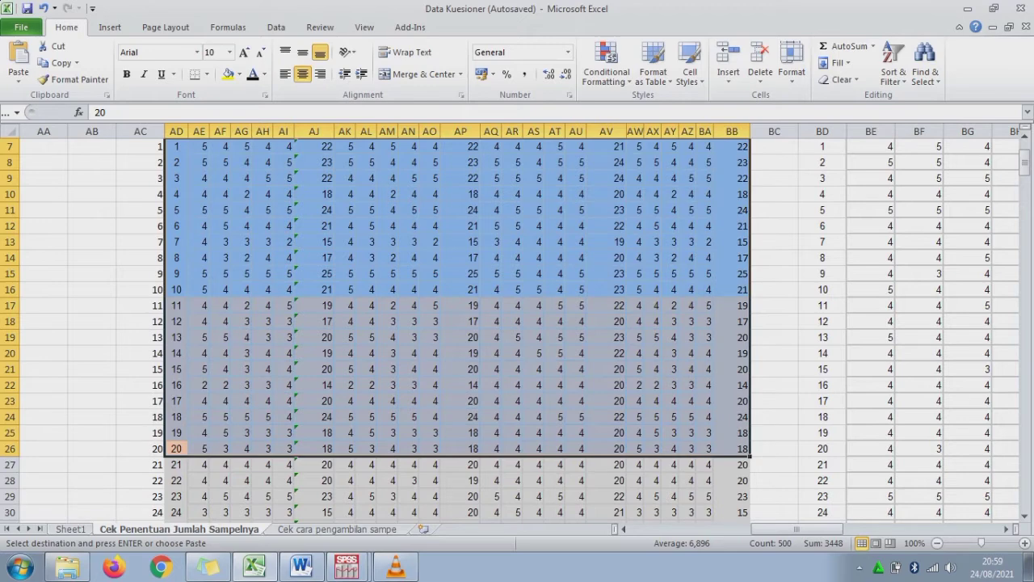
# Paste the reserve rows over respondents 1–20 of the new table at BD7
pyautogui.scroll(1, 517, 323)
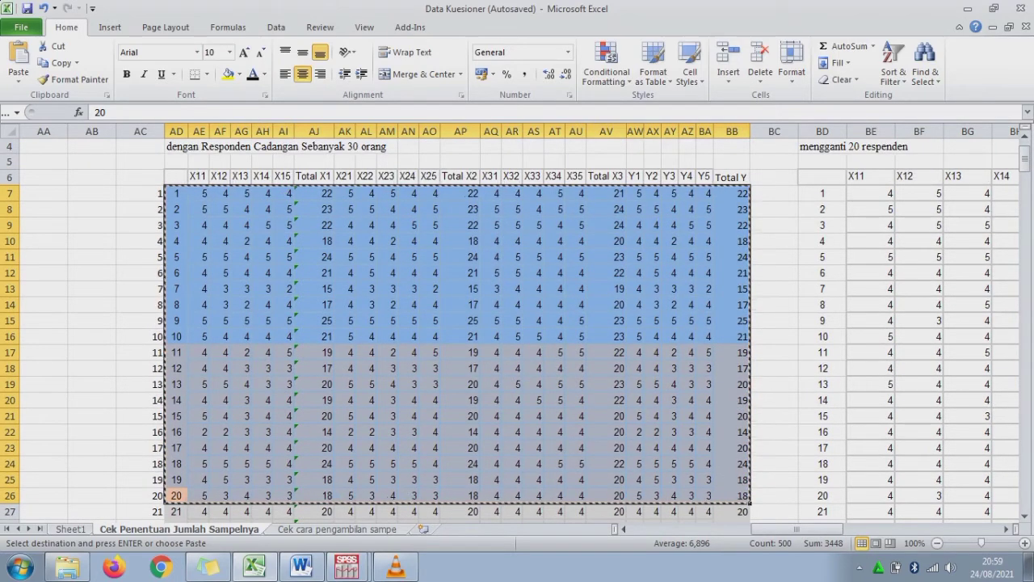
pyautogui.click(822, 193)
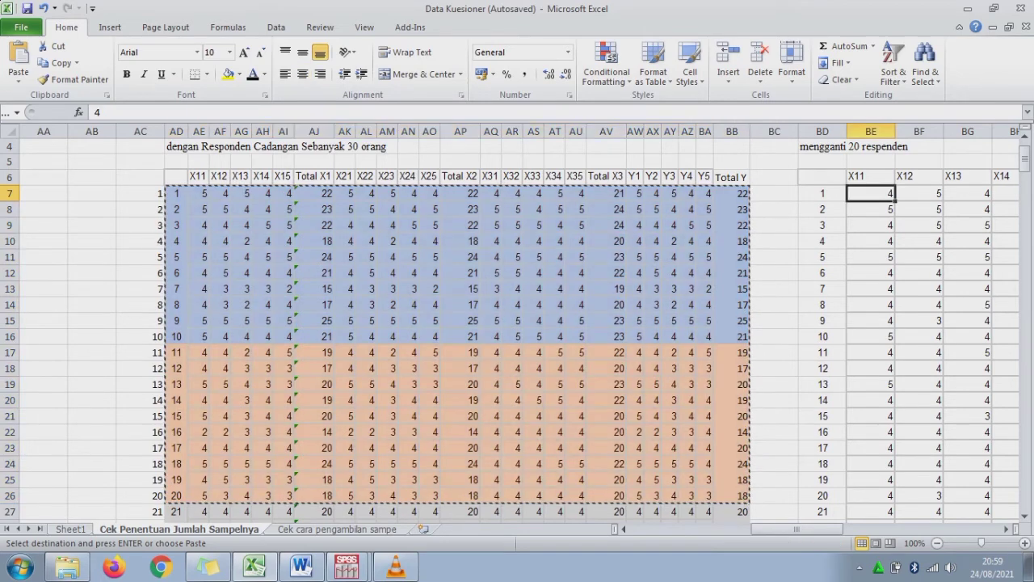
pyautogui.hotkey('ctrl', 'v')
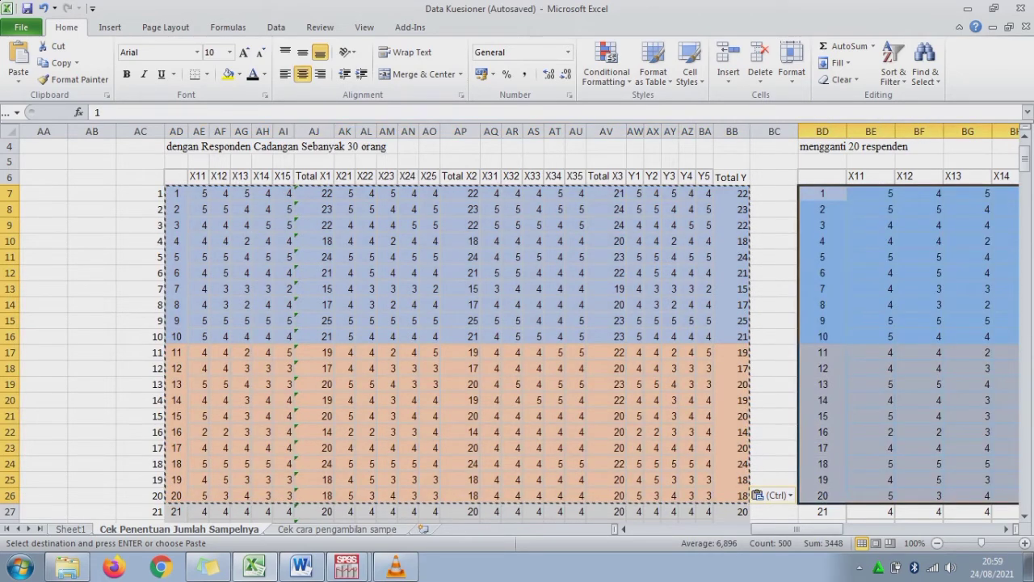
pyautogui.click(870, 193)
pyautogui.press('Right')
pyautogui.press('Right')
pyautogui.press('Right')
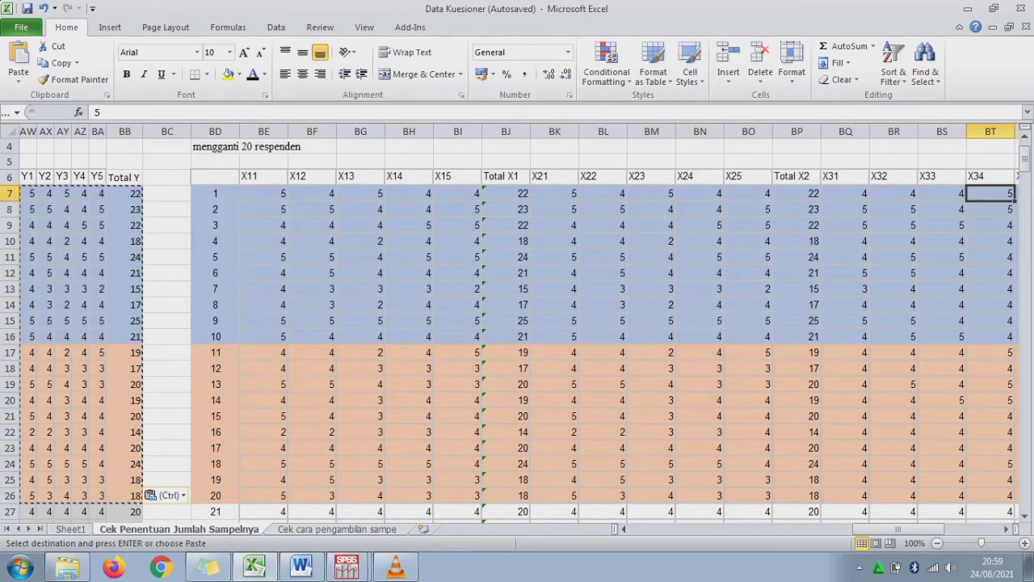
pyautogui.moveTo(1024, 160); pyautogui.dragTo(1024, 153)
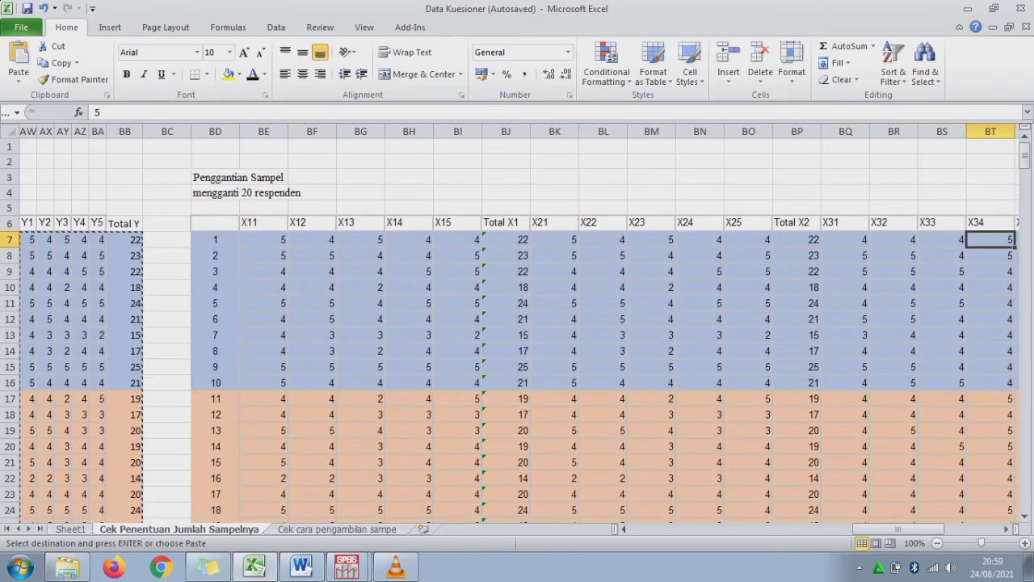
# Resize columns BD and BQ so the replacement table through Total Y fits on screen
pyautogui.moveTo(239, 131)
pyautogui.mouseDown()
pyautogui.moveTo(306, 131)
pyautogui.moveTo(215, 131)
pyautogui.moveTo(467, 131)
pyautogui.mouseUp()
pyautogui.moveTo(564, 131)
pyautogui.mouseDown()
pyautogui.moveTo(528, 131)
pyautogui.moveTo(740, 131)
pyautogui.mouseUp()
# Paste the Total X1 values from Excel into the first empty SPSS column
pyautogui.click(341, 239)
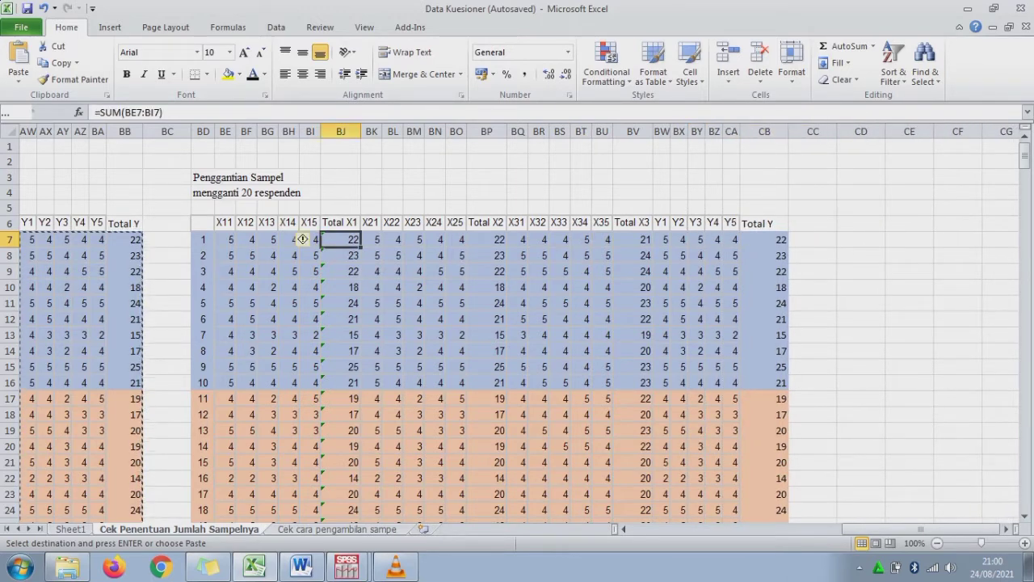
pyautogui.hotkey('ctrl', 'shift', 'Down')
pyautogui.hotkey('ctrl', 'c')
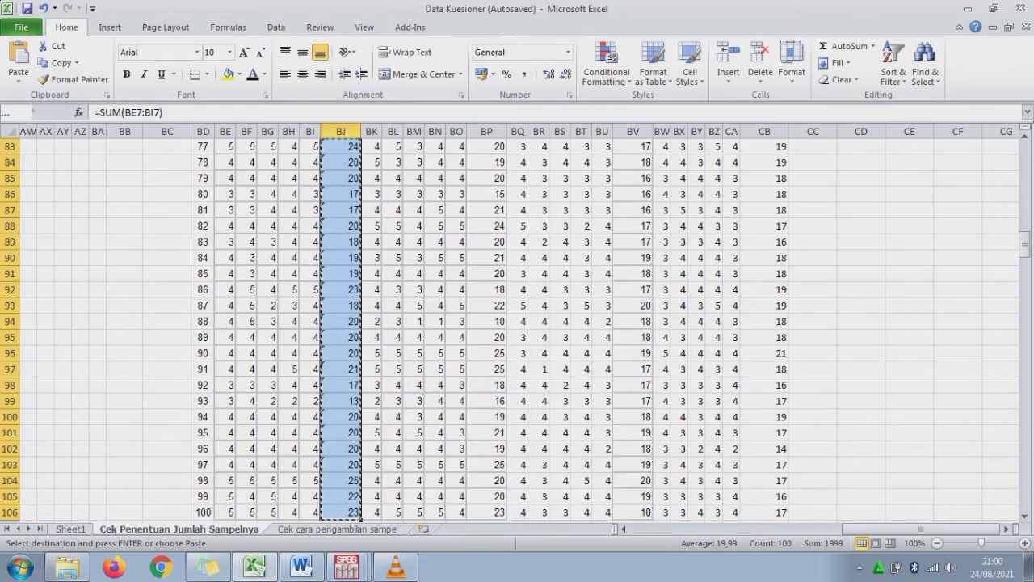
pyautogui.click(347, 566)
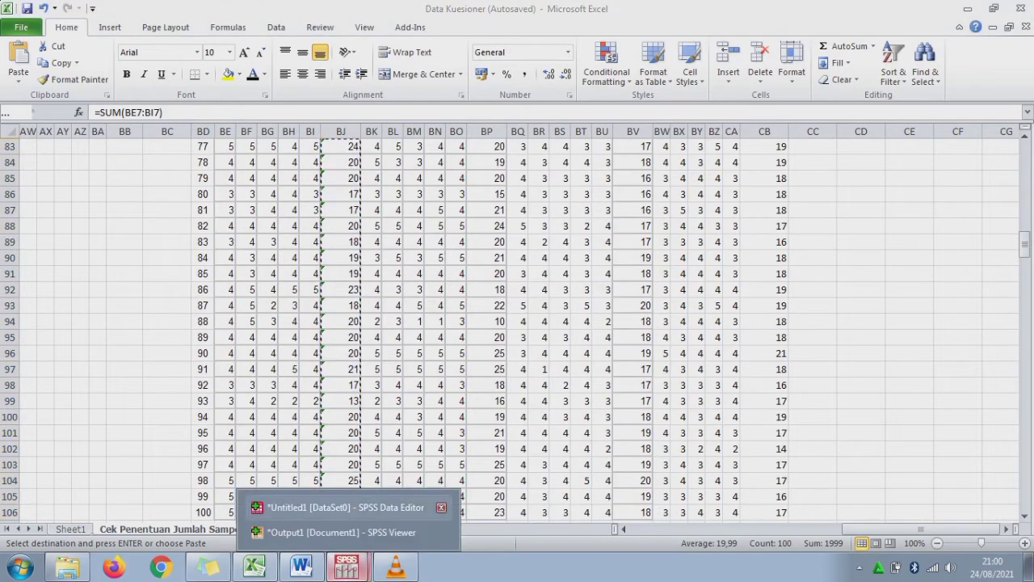
pyautogui.click(339, 507)
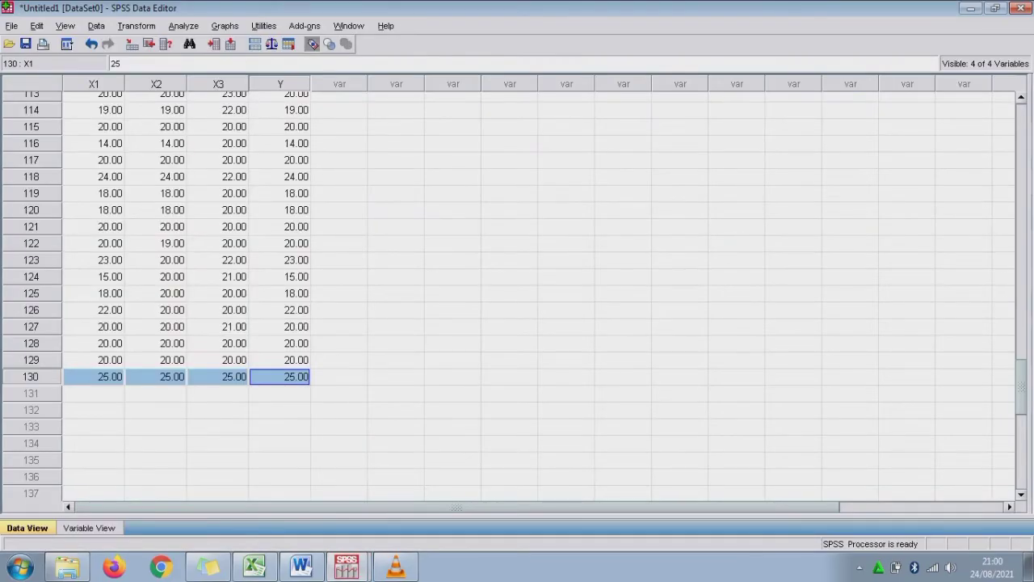
pyautogui.scroll(20, 517, 291)
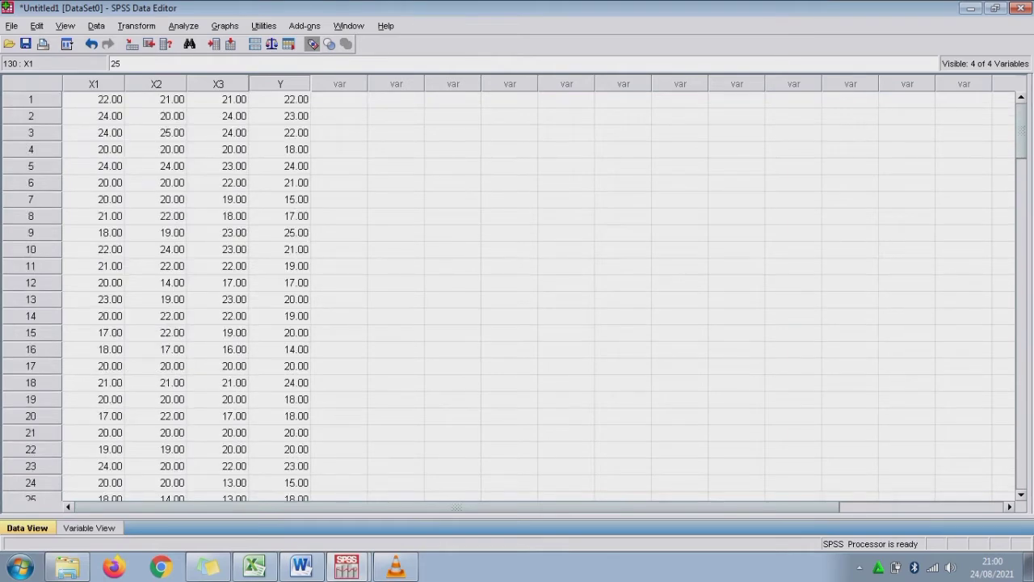
pyautogui.click(395, 98)
pyautogui.hotkey('ctrl', 'v')
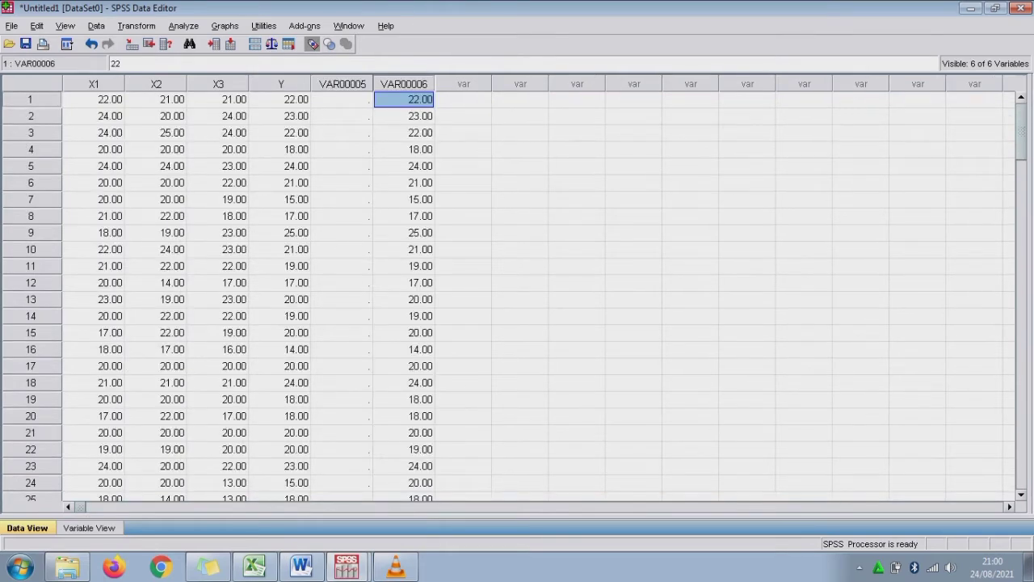
# Paste the Total X2 values into the next empty SPSS column
pyautogui.click(255, 565)
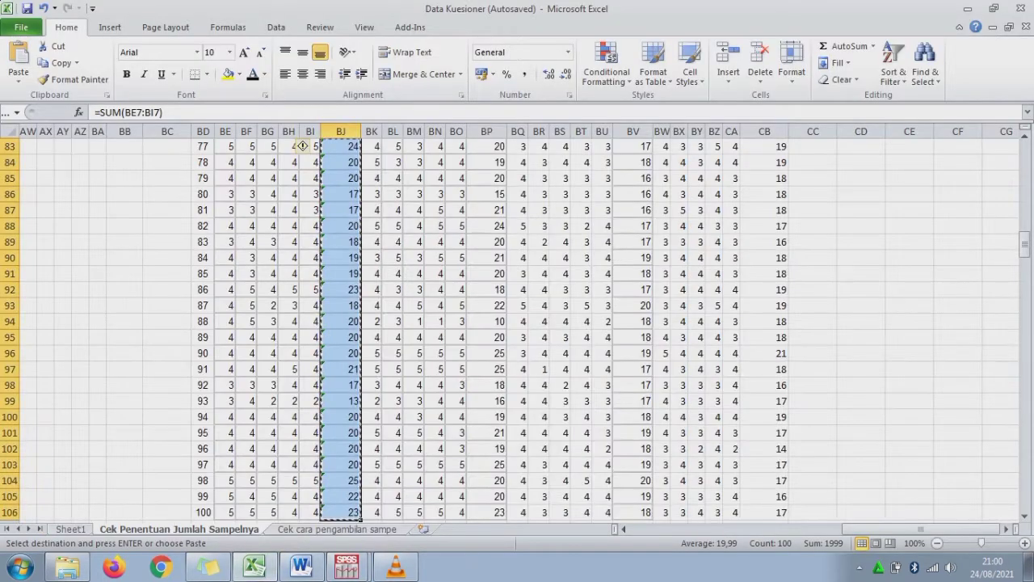
pyautogui.scroll(20, 486, 323)
pyautogui.moveTo(486, 162); pyautogui.dragTo(486, 517)
pyautogui.hotkey('ctrl', 'c')
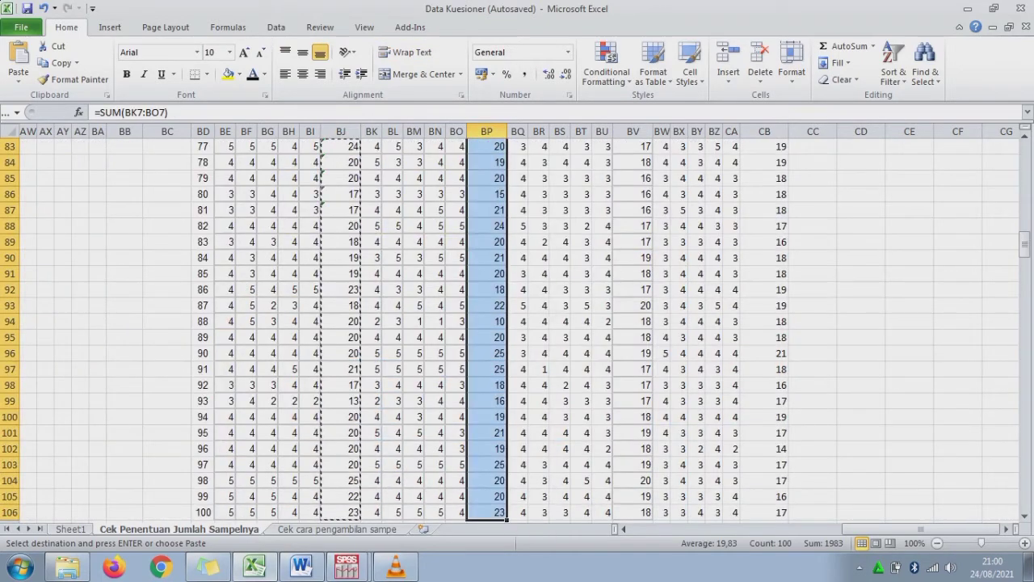
pyautogui.moveTo(347, 565)
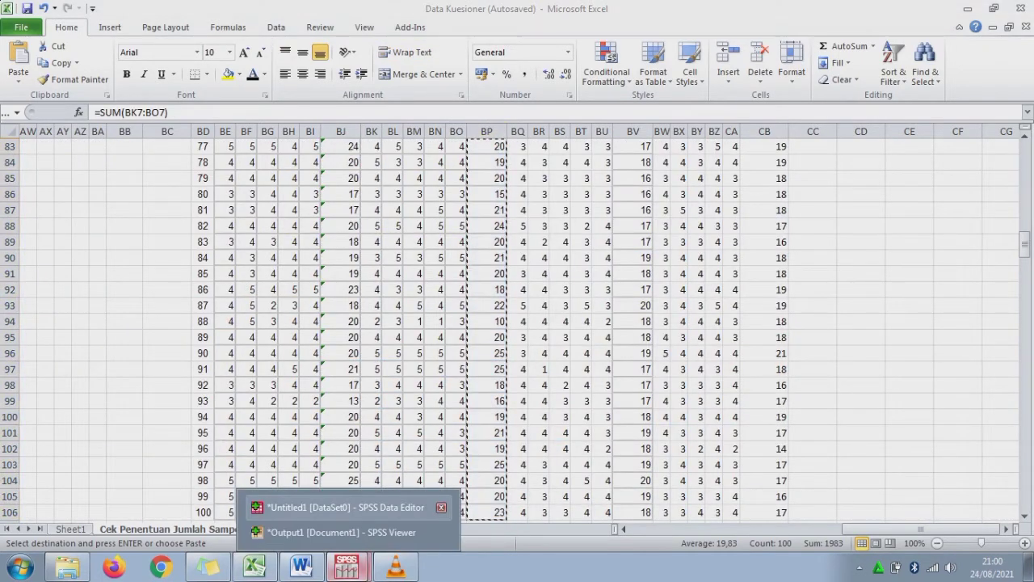
pyautogui.click(323, 501)
pyautogui.click(463, 98)
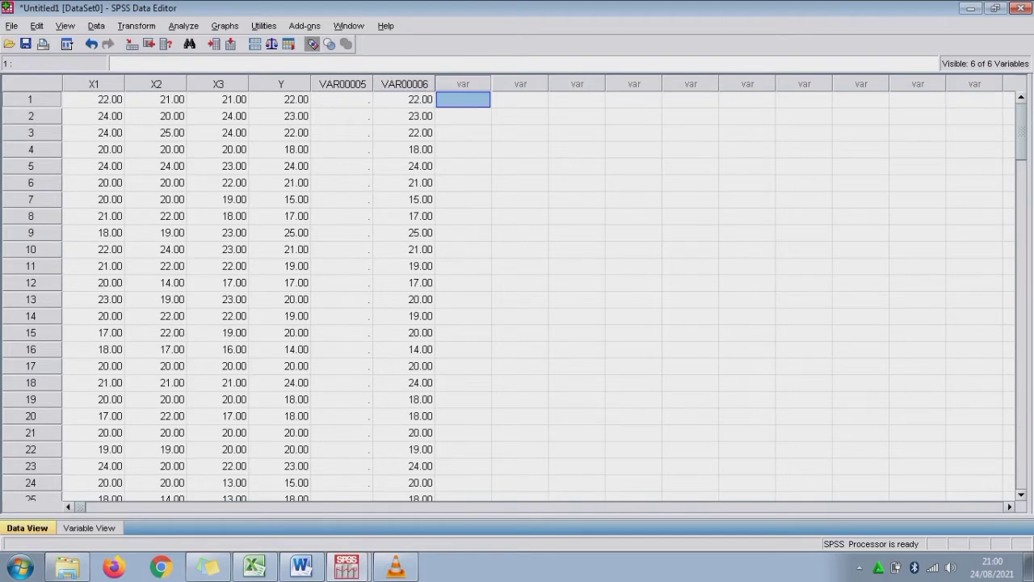
pyautogui.hotkey('ctrl', 'v')
# Paste the Total X3 values (BV7:BV106) into the next empty SPSS column
pyautogui.click(257, 566)
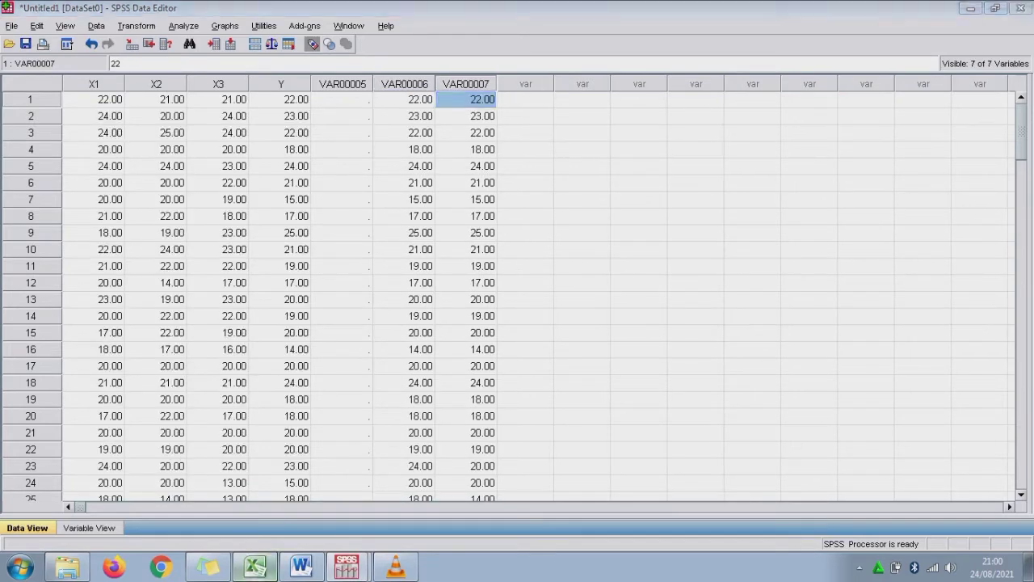
pyautogui.scroll(20, 518, 323)
pyautogui.click(632, 148)
pyautogui.moveTo(633, 162); pyautogui.dragTo(646, 523)
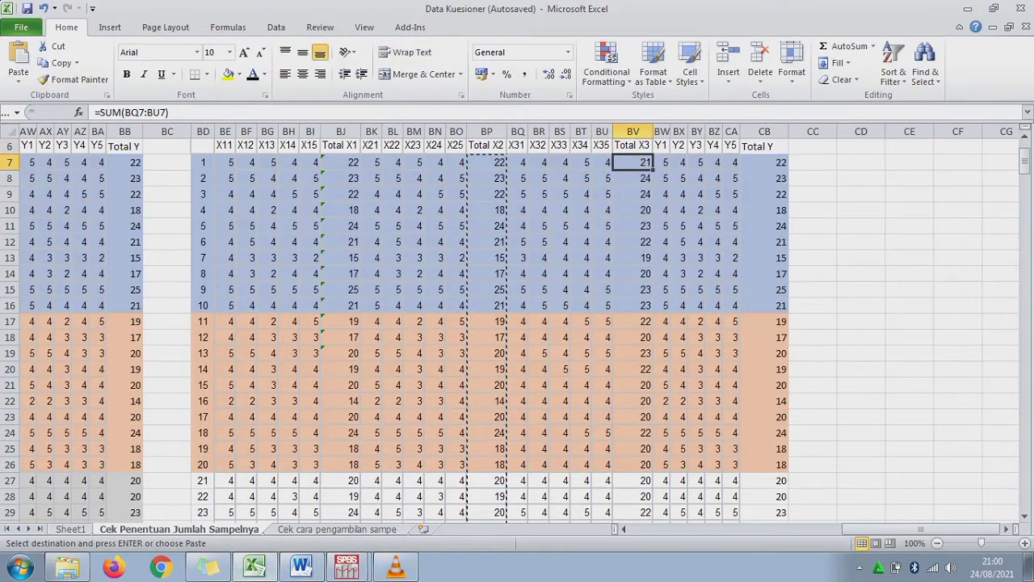
pyautogui.hotkey('ctrl', 'c')
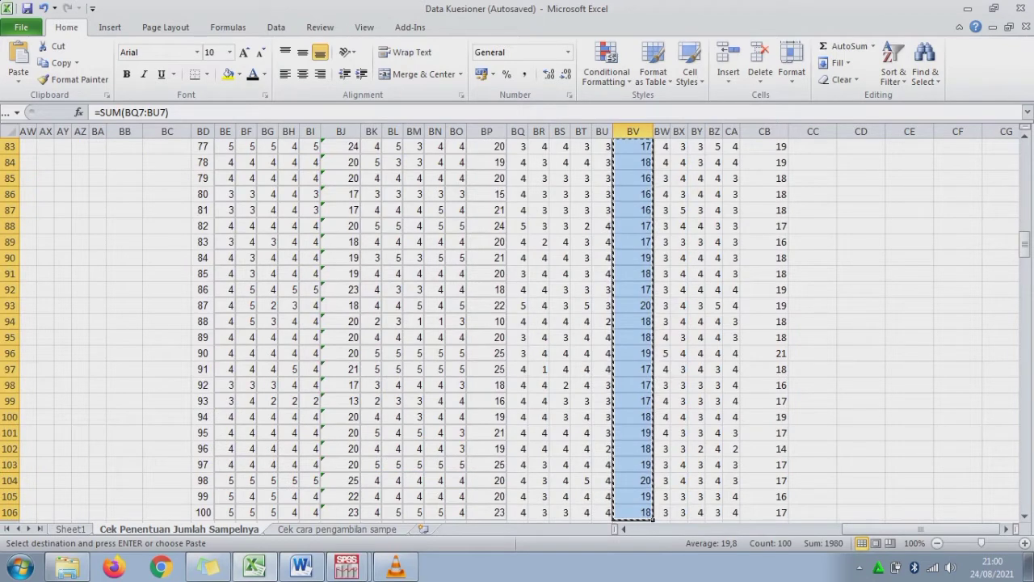
pyautogui.moveTo(346, 566)
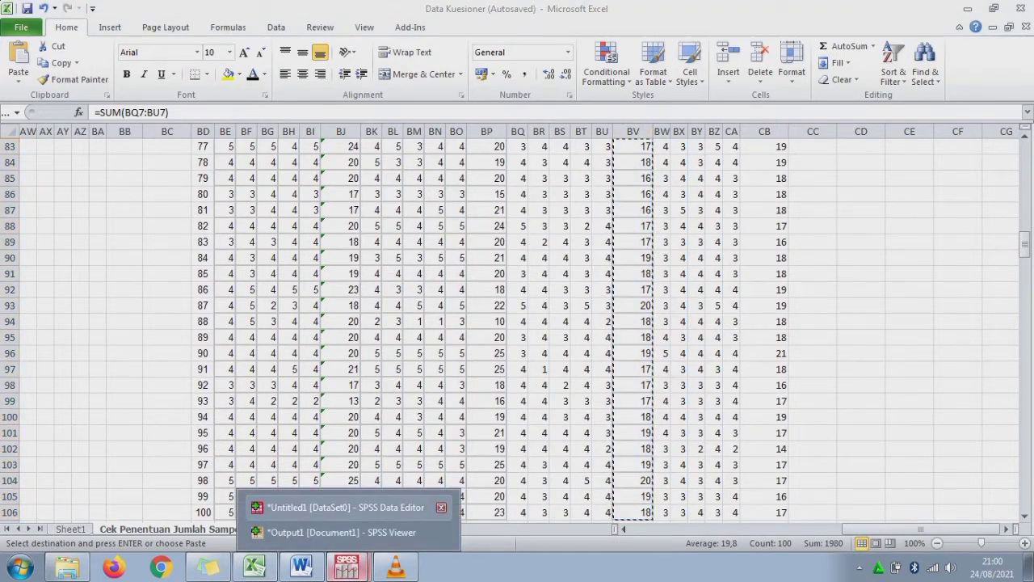
pyautogui.click(347, 507)
pyautogui.click(525, 98)
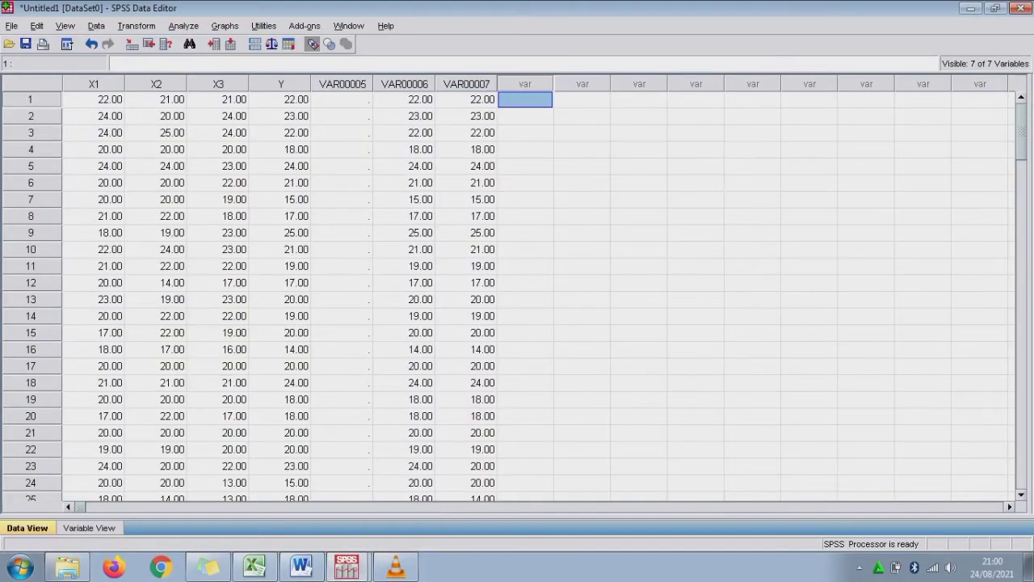
pyautogui.hotkey('ctrl', 'v')
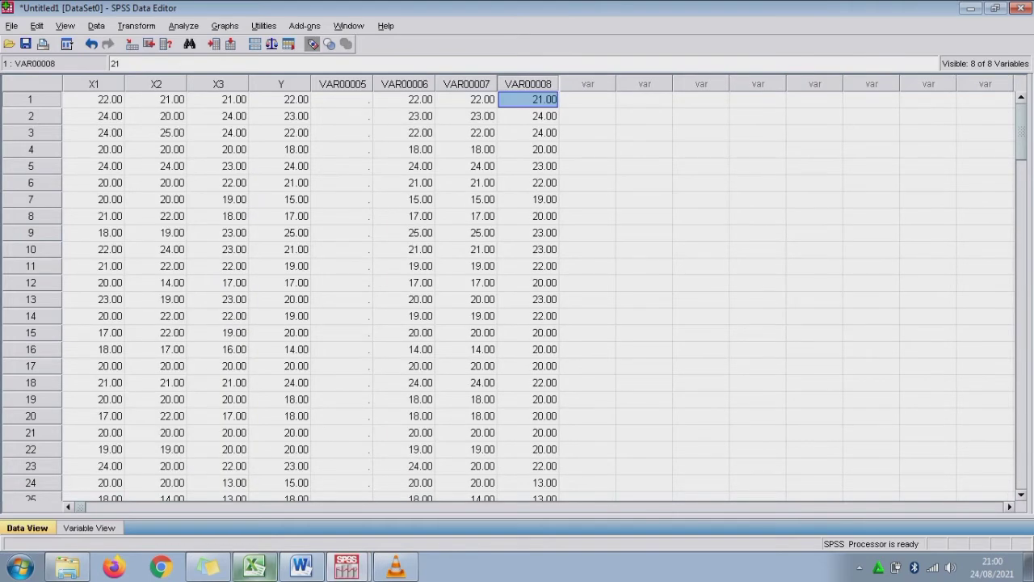
# Paste the Total Y values (CB7:CB106) into SPSS and show the variable definitions
pyautogui.click(254, 566)
pyautogui.hotkey('ctrl', 'Up')
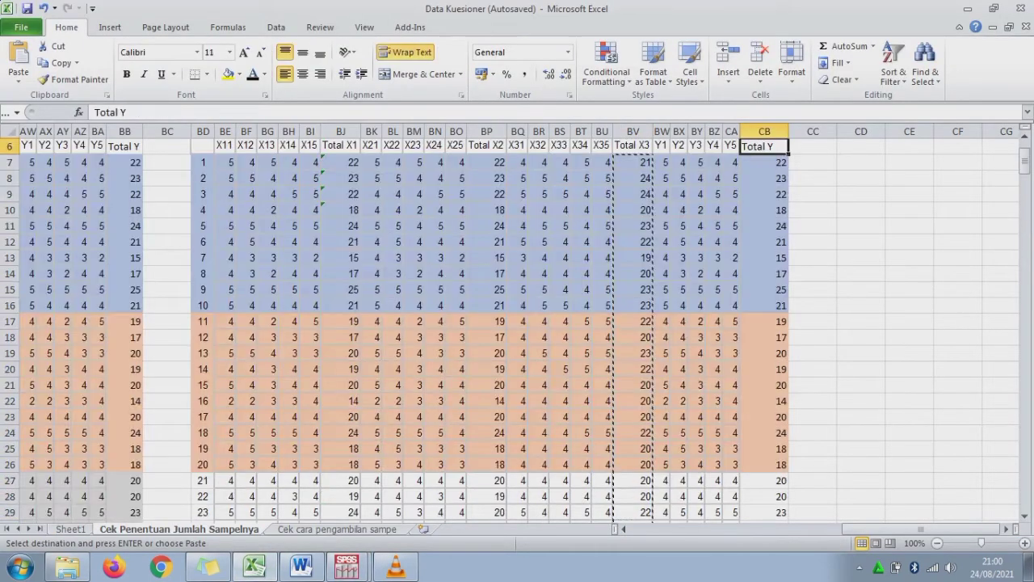
pyautogui.press('Down')
pyautogui.hotkey('ctrl', 'shift', 'Down')
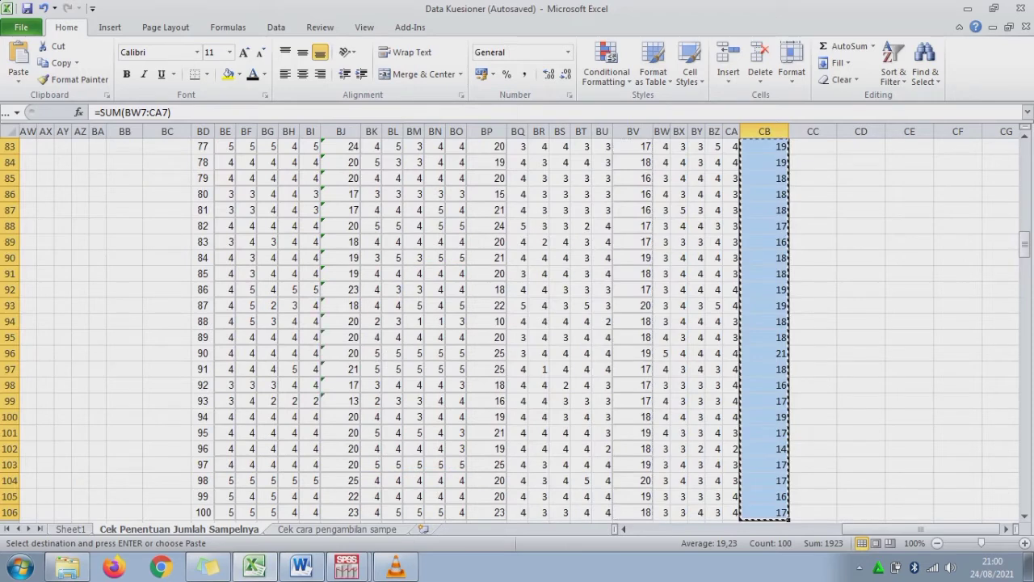
pyautogui.hotkey('ctrl', 'c')
pyautogui.moveTo(347, 566)
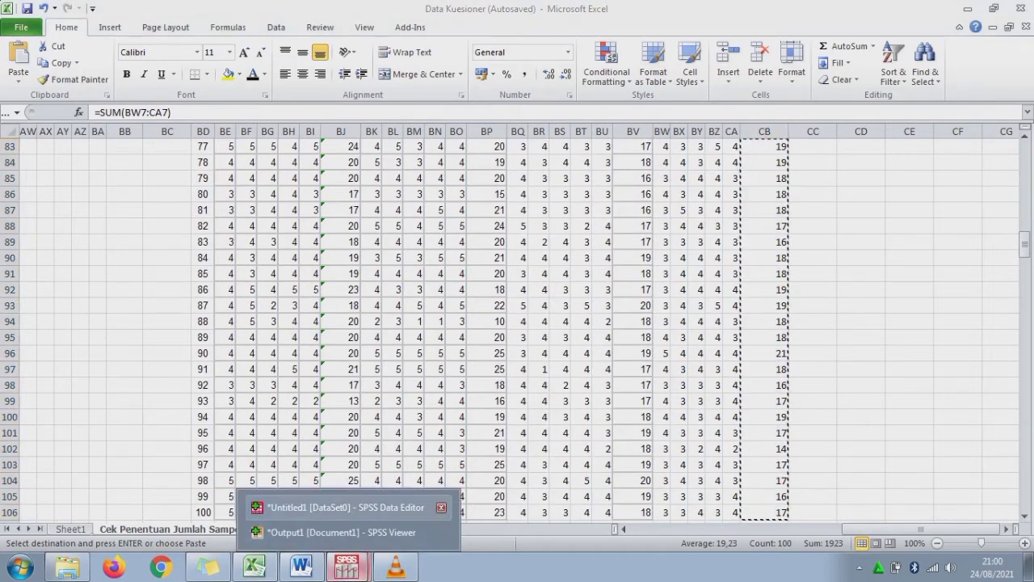
pyautogui.click(291, 482)
pyautogui.click(587, 99)
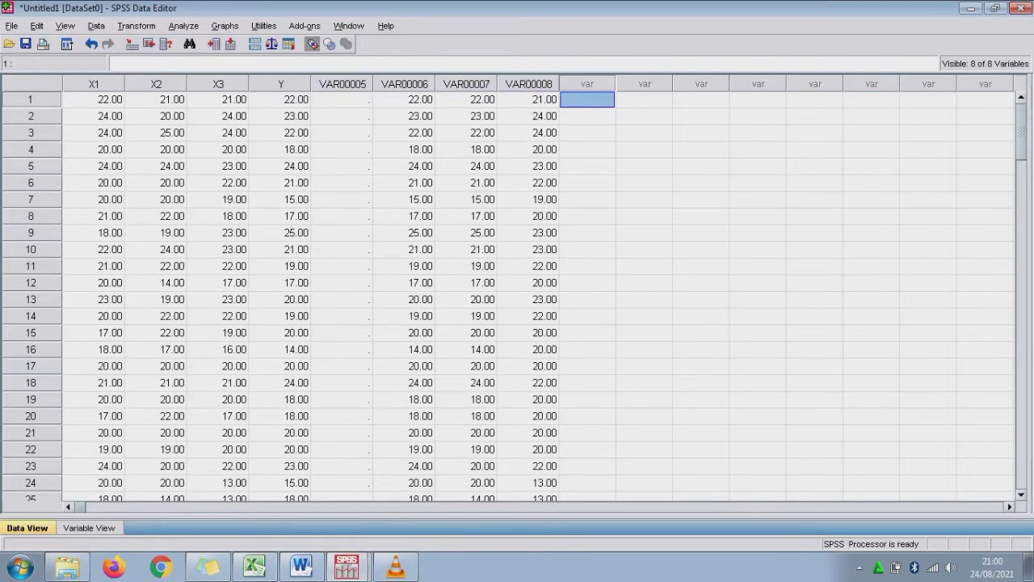
pyautogui.hotkey('ctrl', 'v')
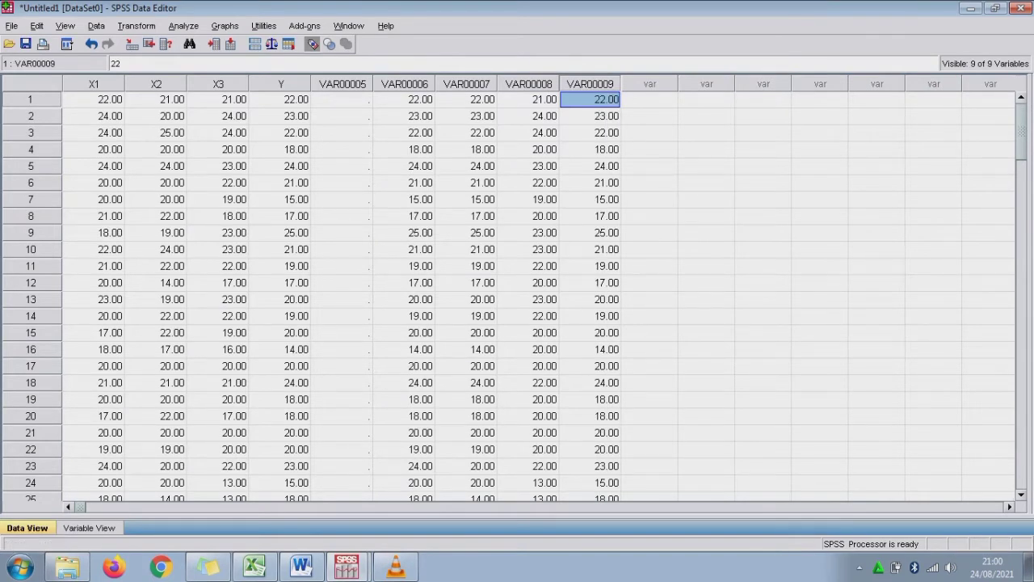
pyautogui.hotkey('ctrl', 't')
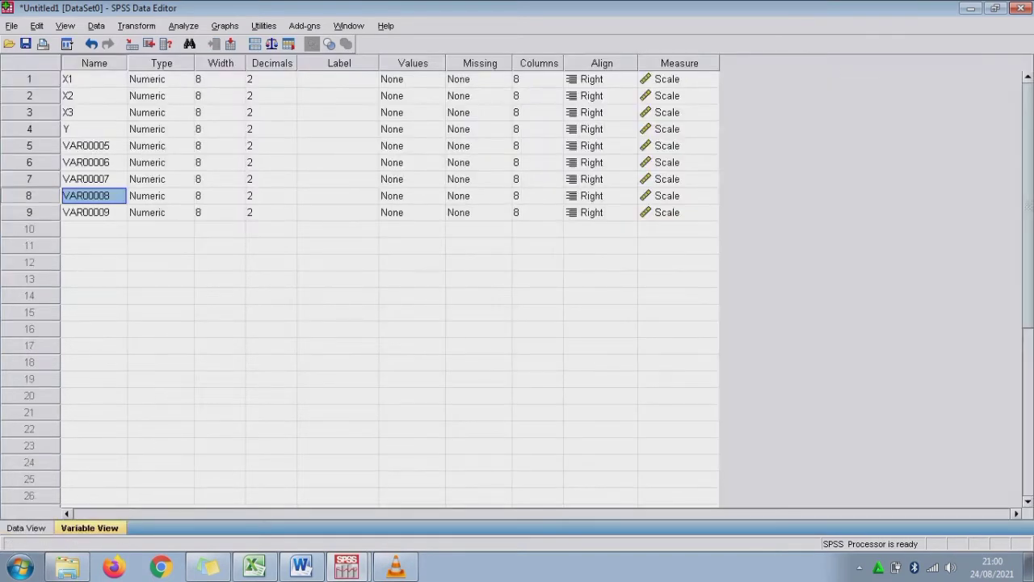
# Rename VAR00006–VAR00009 to X1A, X2A, X3A and YA, then return to Data View
pyautogui.click(86, 162)
pyautogui.write('X')
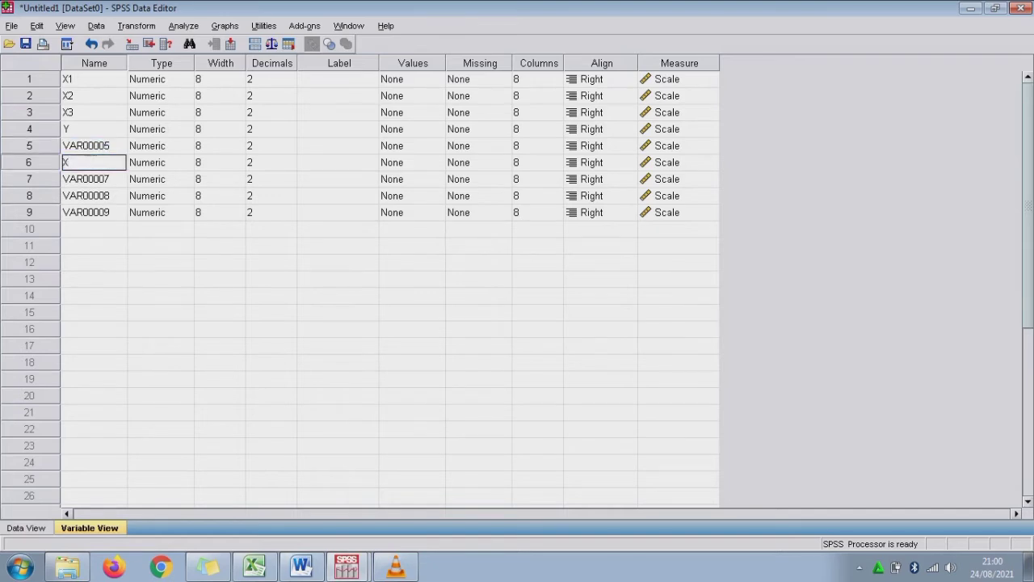
pyautogui.write('1')
pyautogui.write('A')
pyautogui.press('Return')
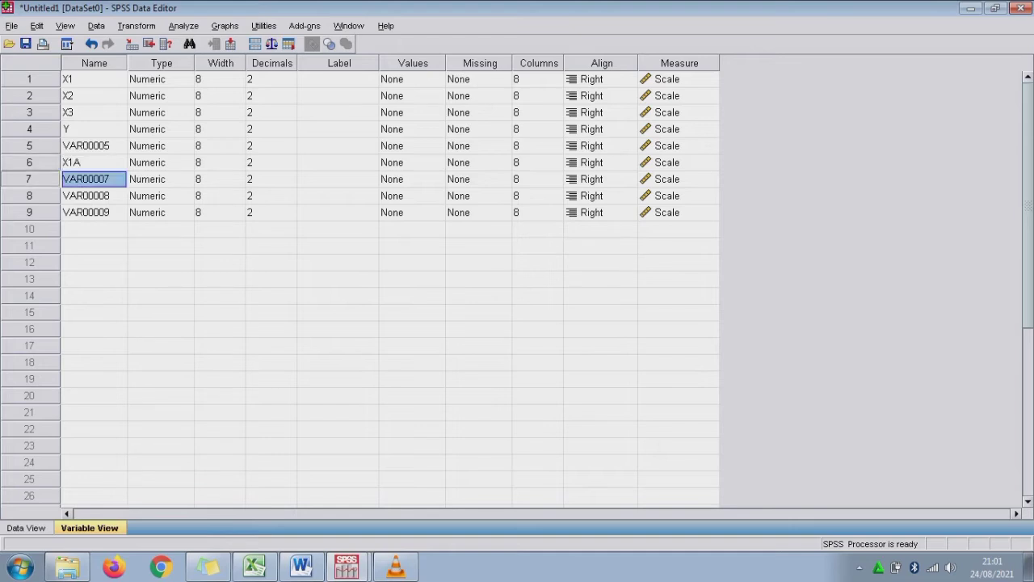
pyautogui.write('X')
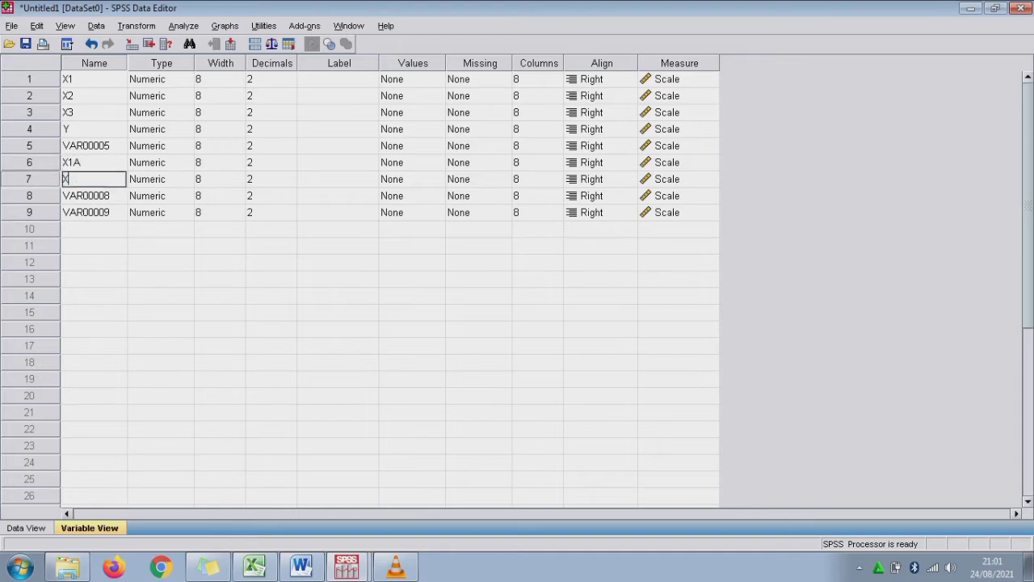
pyautogui.write('2A')
pyautogui.press('Return')
pyautogui.write('X3')
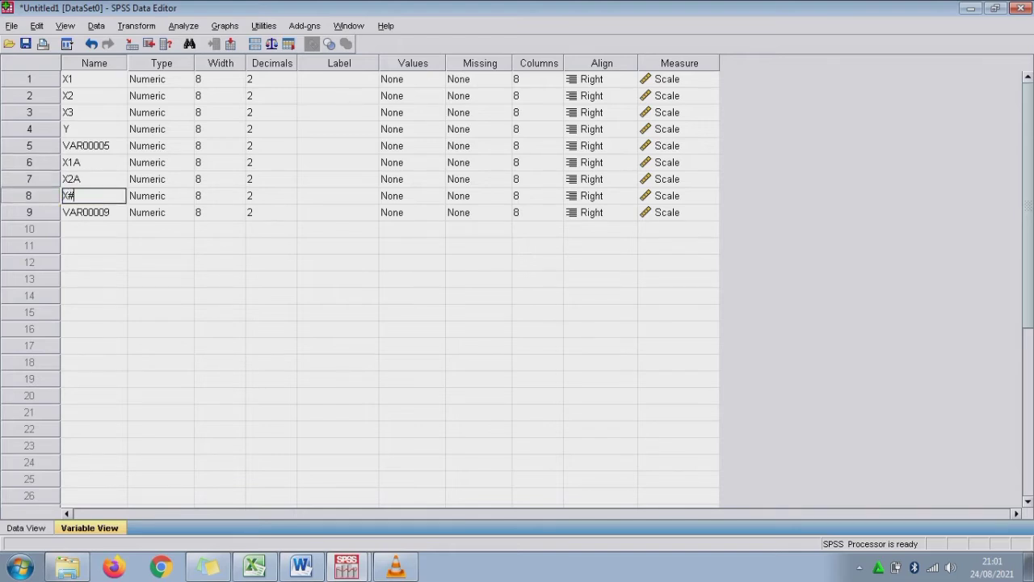
pyautogui.press('BackSpace')
pyautogui.write('3')
pyautogui.write('A')
pyautogui.press('Return')
pyautogui.write('Y')
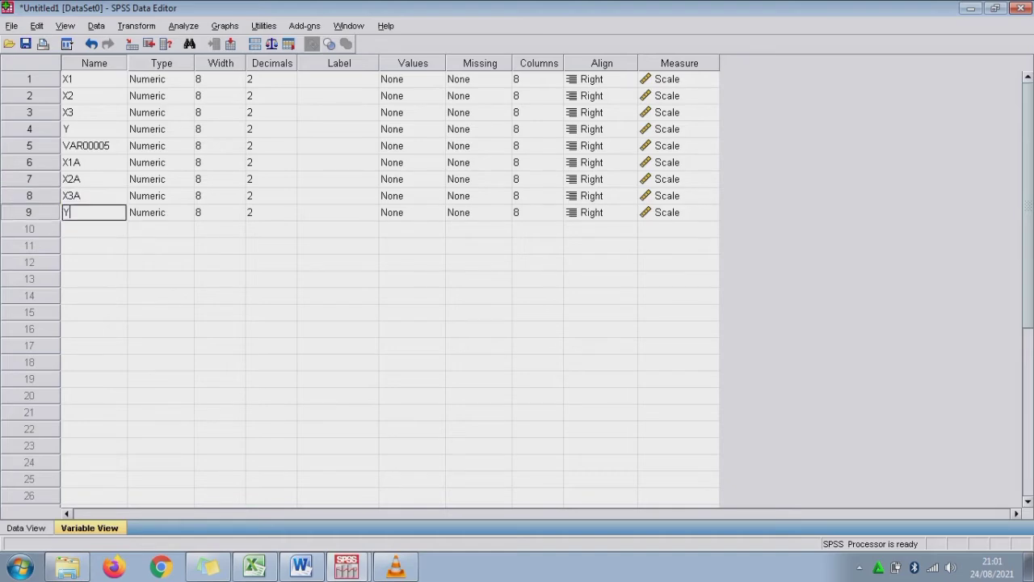
pyautogui.write('A')
pyautogui.click(25, 528)
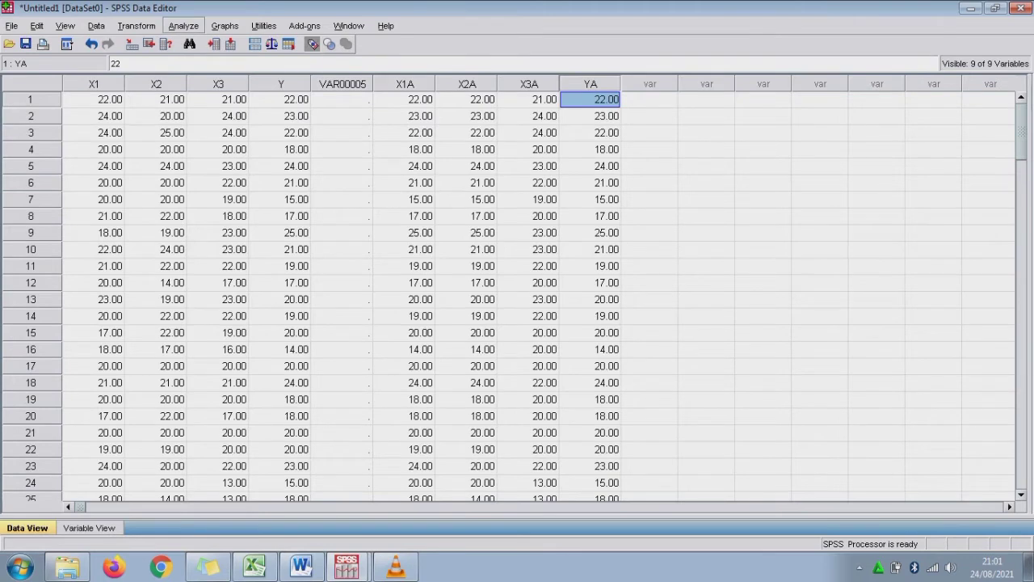
# In a Linear Regression dialog, replace predictors X1, X2, X3 with X1A, X2A, X3A
pyautogui.click(183, 26)
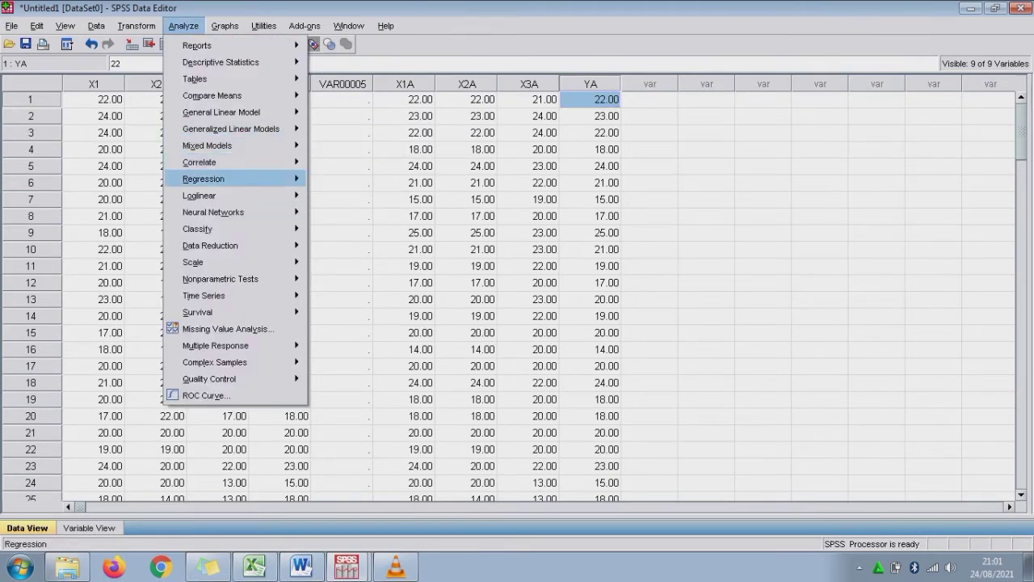
pyautogui.moveTo(203, 178)
pyautogui.click(335, 179)
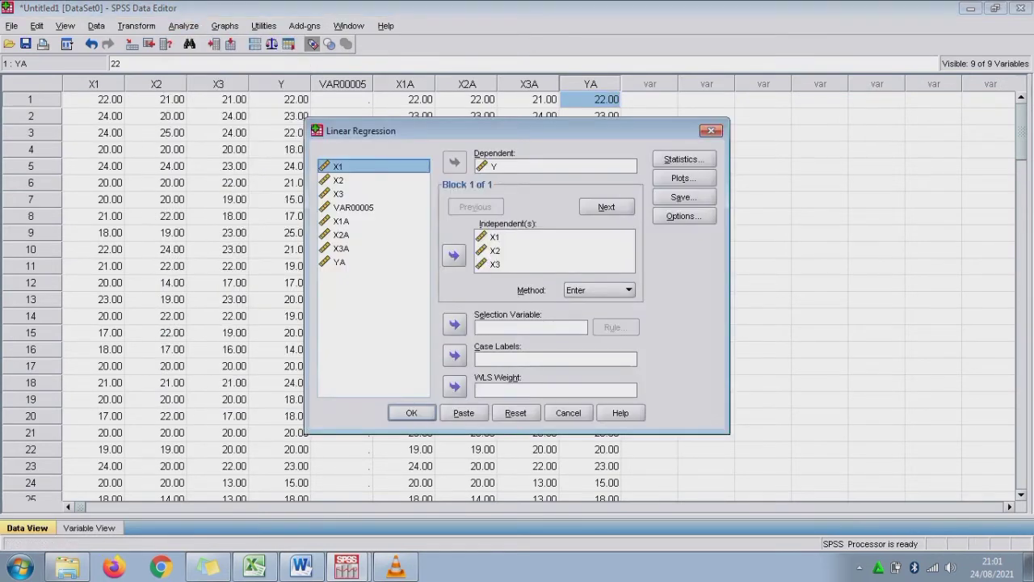
pyautogui.moveTo(495, 236); pyautogui.dragTo(494, 264)
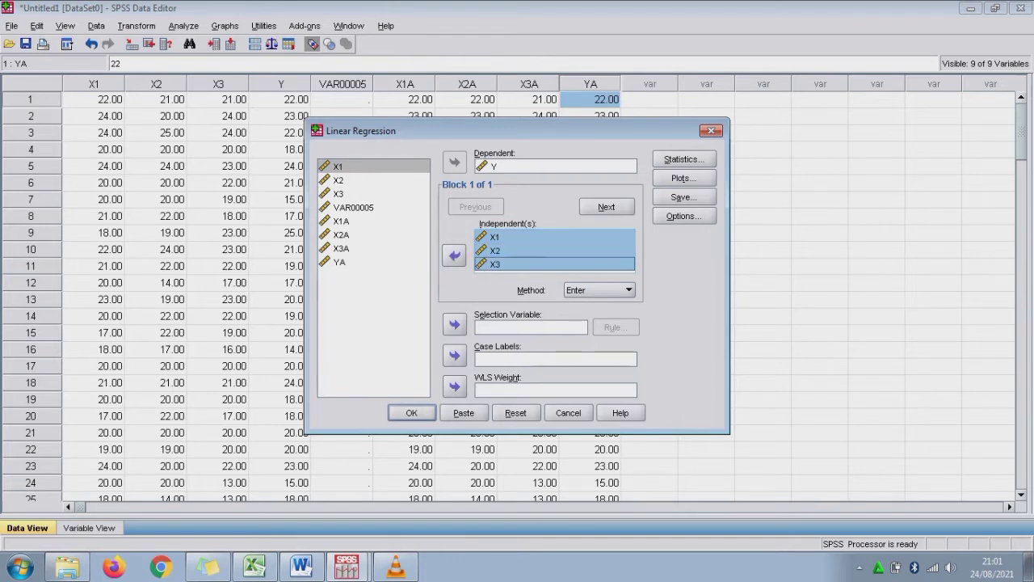
pyautogui.click(455, 256)
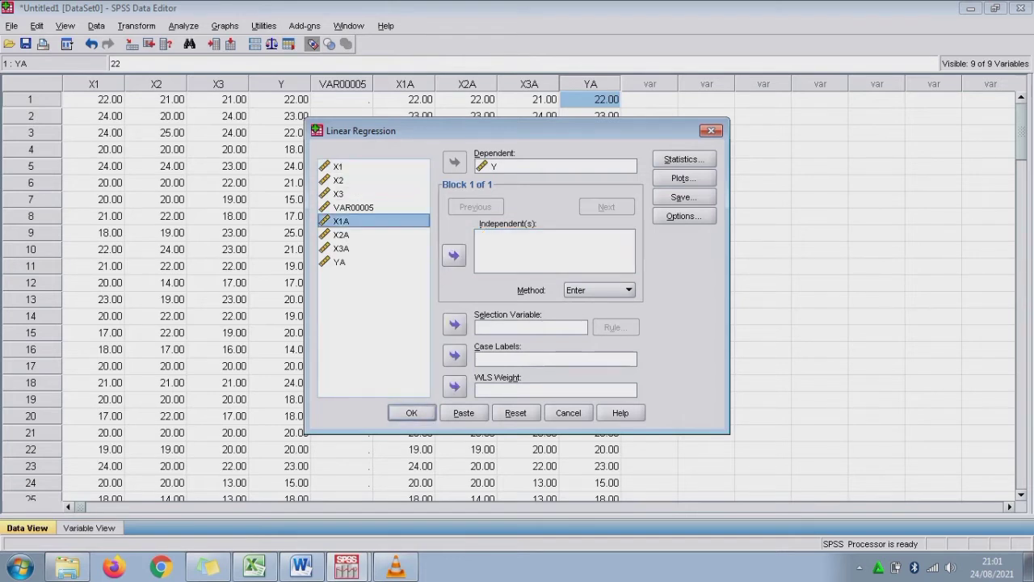
pyautogui.moveTo(341, 220); pyautogui.dragTo(341, 248)
pyautogui.click(454, 256)
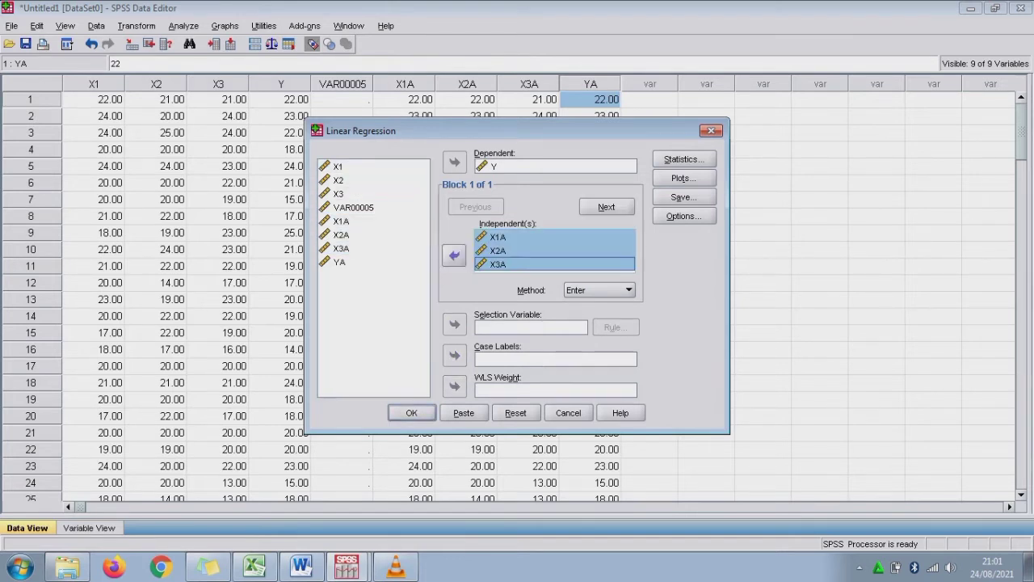
# Swap the dependent variable Y for YA and run the regression
pyautogui.click(494, 166)
pyautogui.click(454, 162)
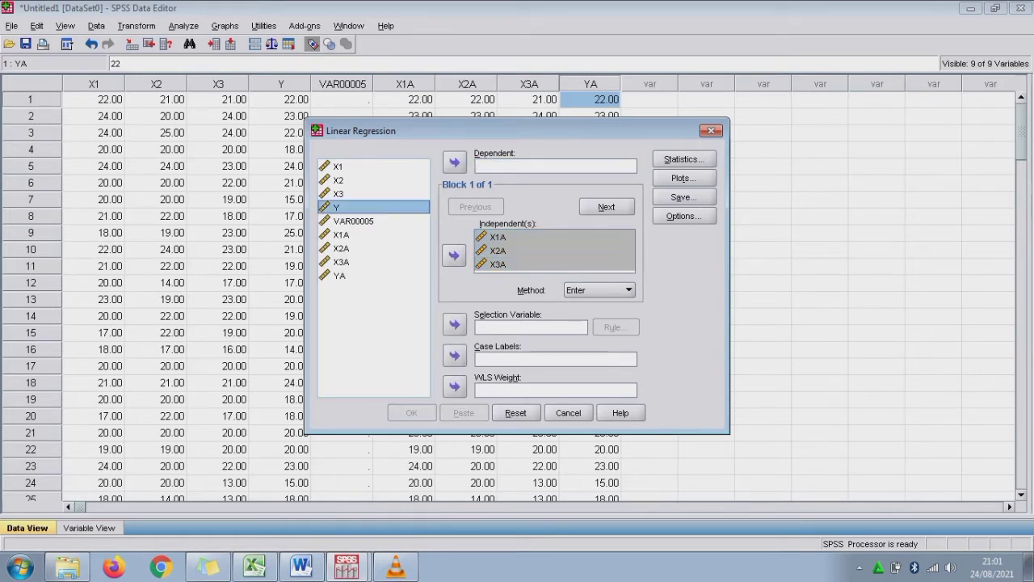
pyautogui.click(339, 276)
pyautogui.click(454, 161)
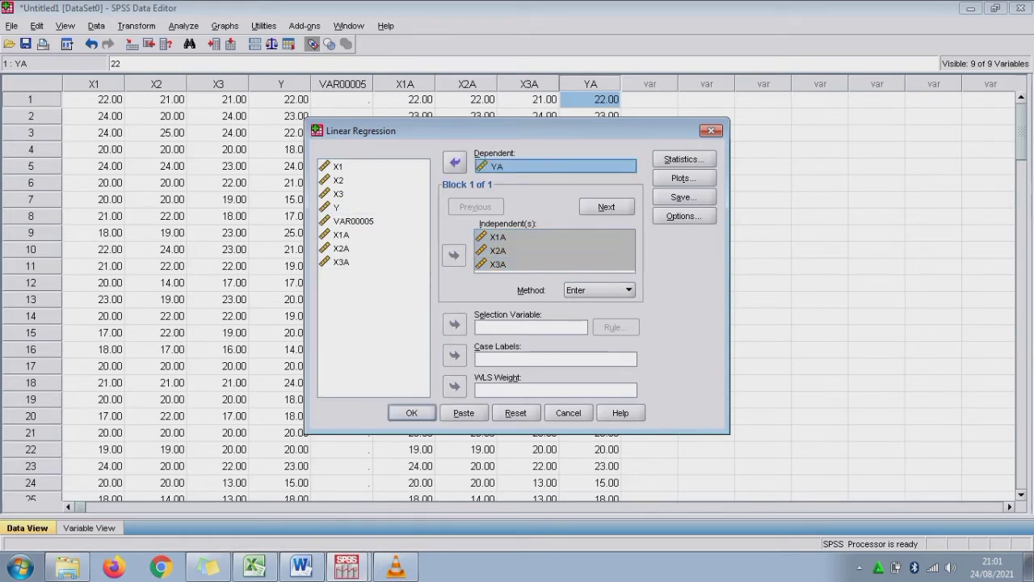
pyautogui.press('Return')
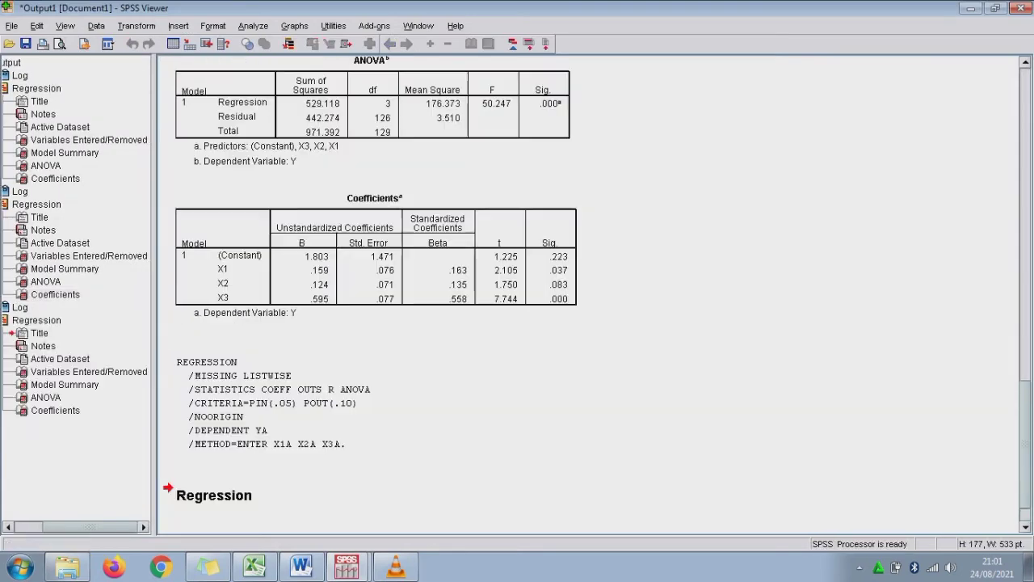
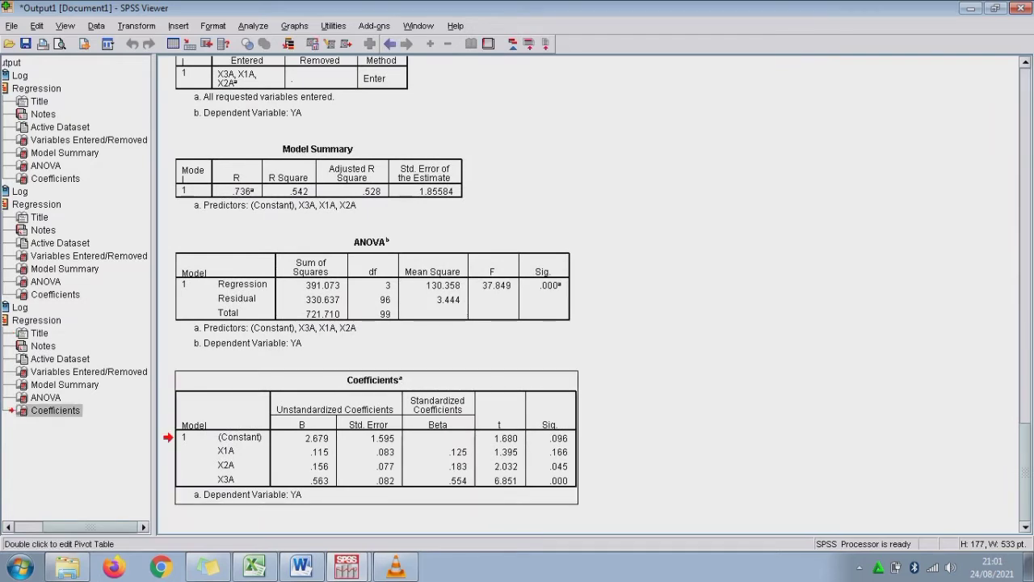
# Bring Word's 'Signifikansi Data' document to the front, leaving the SPSS coefficients output
pyautogui.click(301, 566)
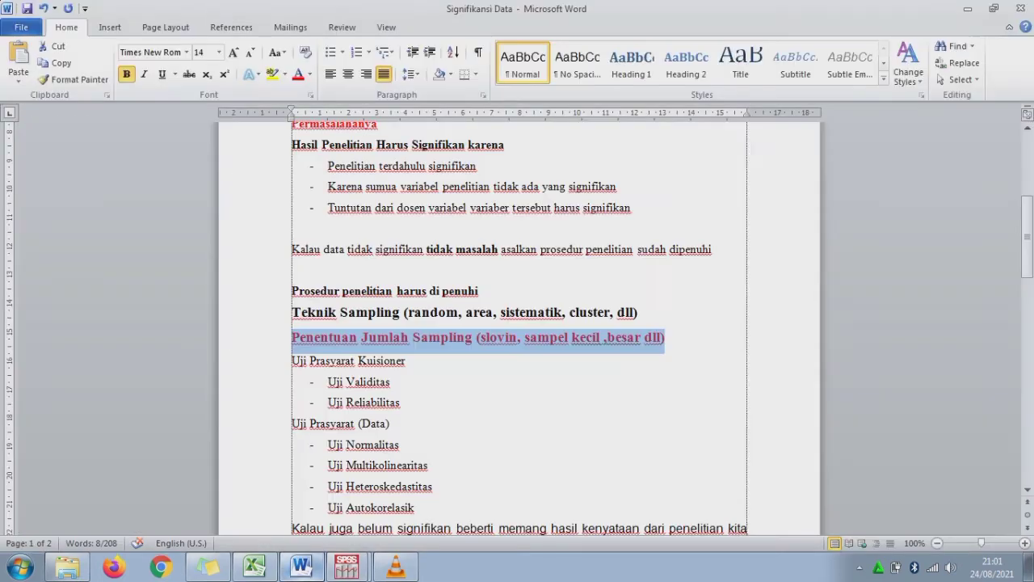
# Paste the SPSS coefficients table as a PNG picture at cell BG108 below the data
pyautogui.click(254, 565)
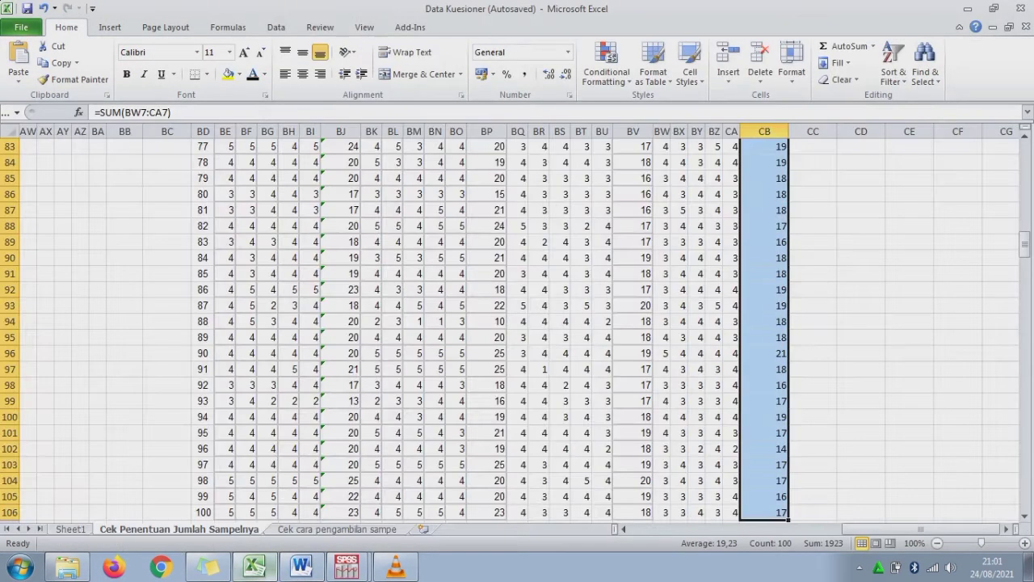
pyautogui.moveTo(1025, 243); pyautogui.dragTo(1024, 265)
pyautogui.click(268, 241)
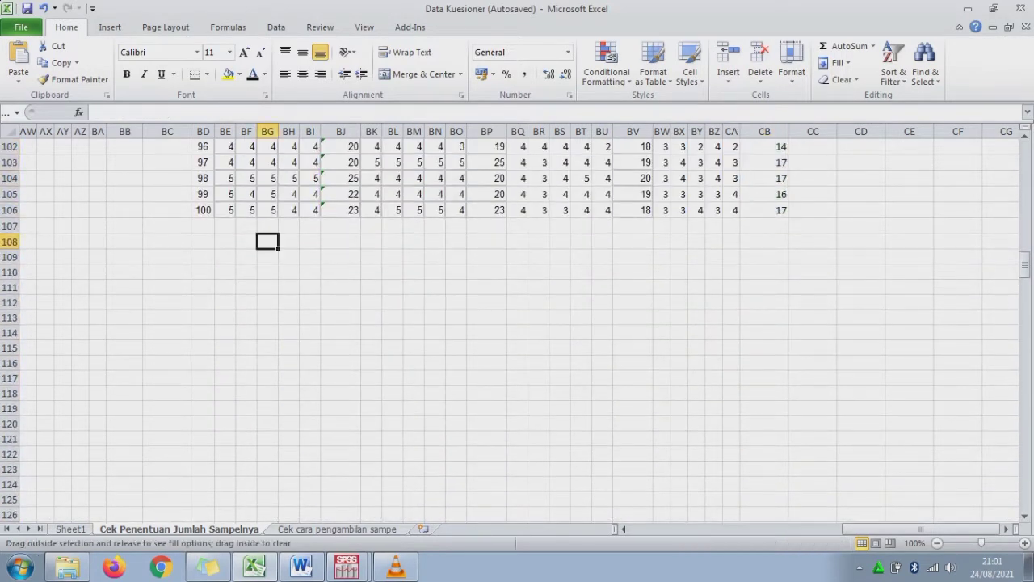
pyautogui.rightClick(271, 238)
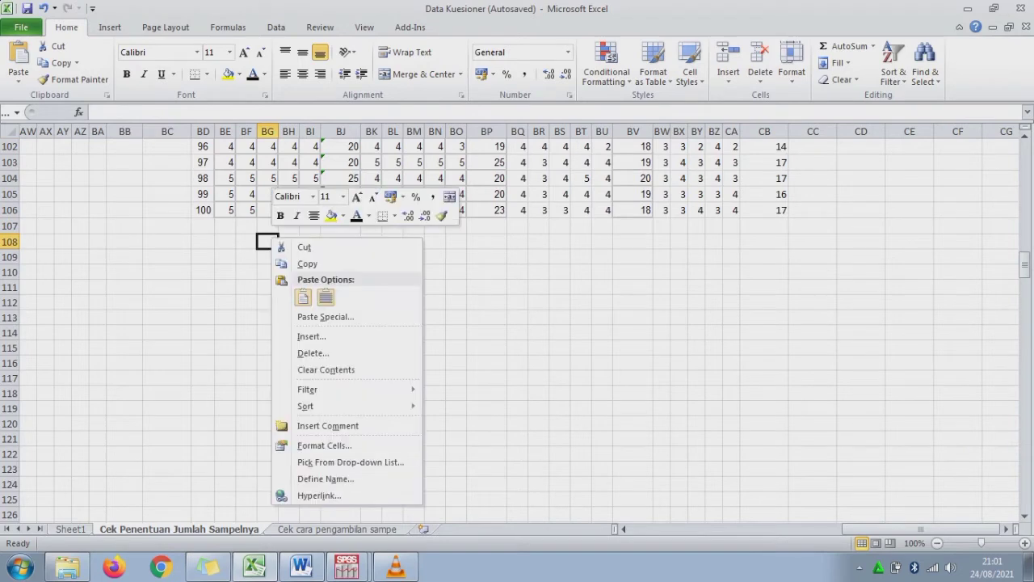
pyautogui.click(326, 317)
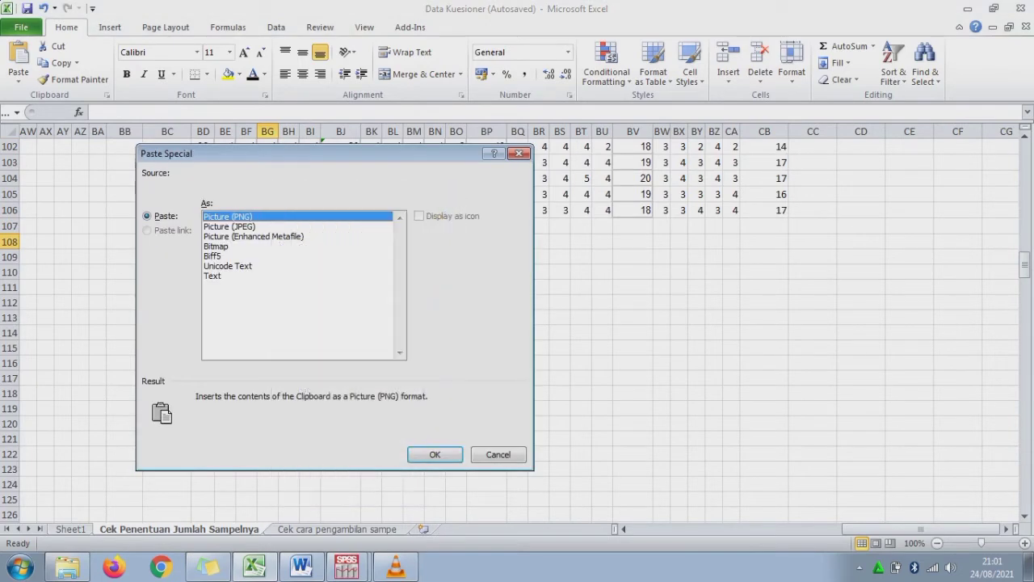
pyautogui.click(435, 454)
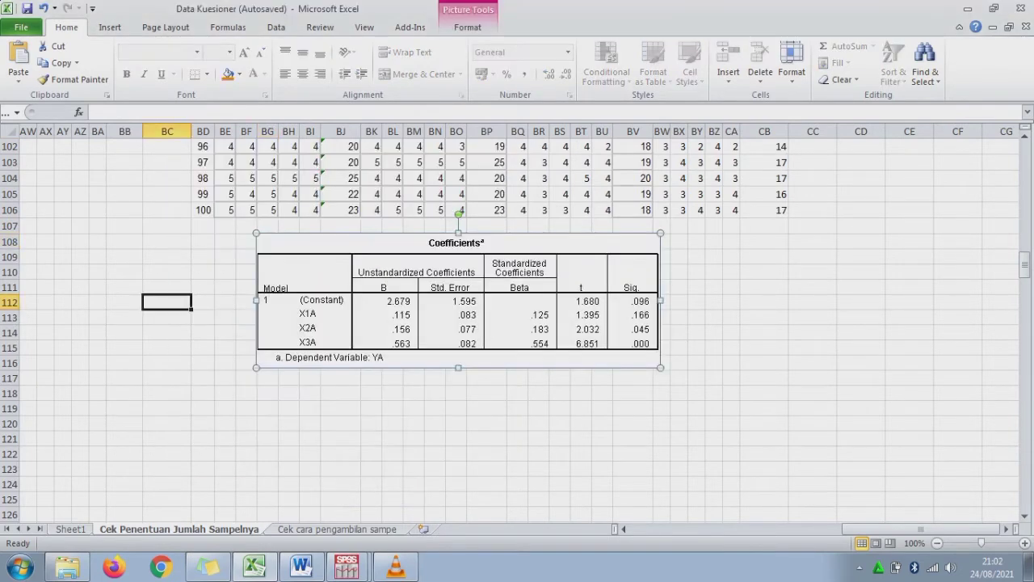
pyautogui.click(44, 303)
pyautogui.press('Right')
pyautogui.press('Right')
# Copy the sig < 0,05 rule and X1-Y, X2-Y, X3-Y verdicts block to BG118 under the table
pyautogui.hotkey('ctrl', 'Up')
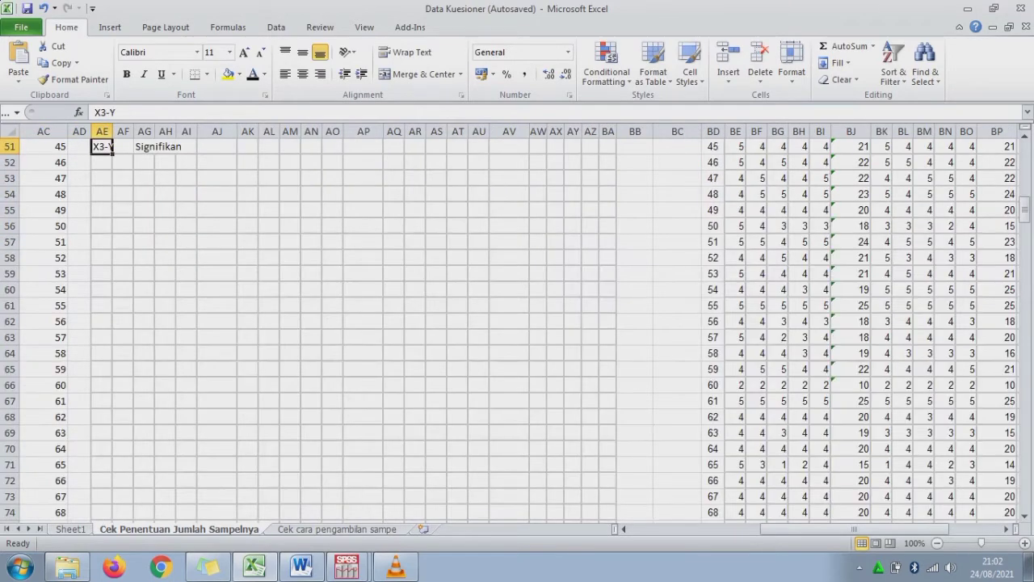
pyautogui.press('Up')
pyautogui.press('Up')
pyautogui.press('Up')
pyautogui.press('Up')
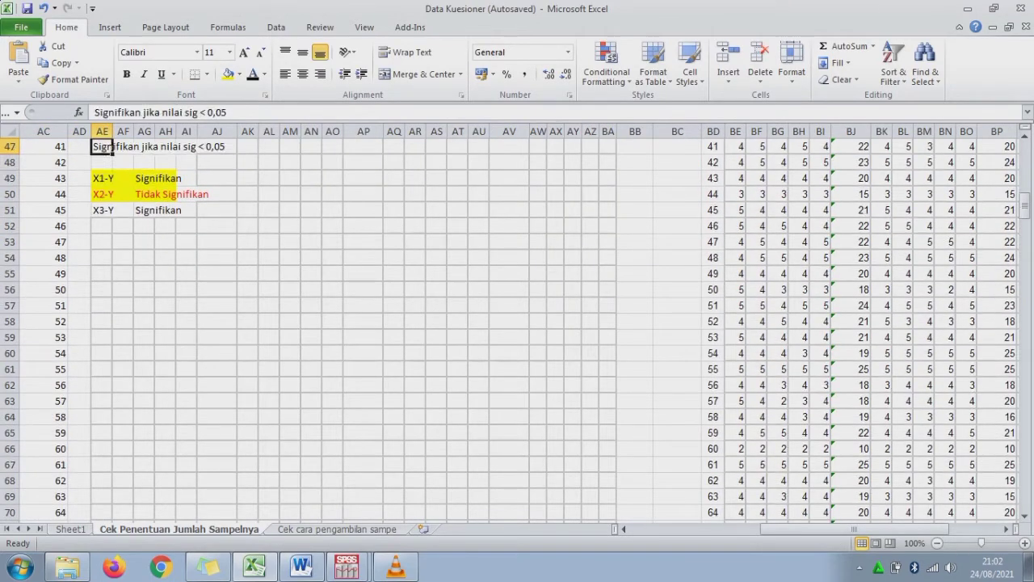
pyautogui.hotkey('shift', 'Down')
pyautogui.hotkey('shift', 'Down')
pyautogui.hotkey('shift', 'Down')
pyautogui.hotkey('shift', 'Down')
pyautogui.hotkey('shift', 'Right')
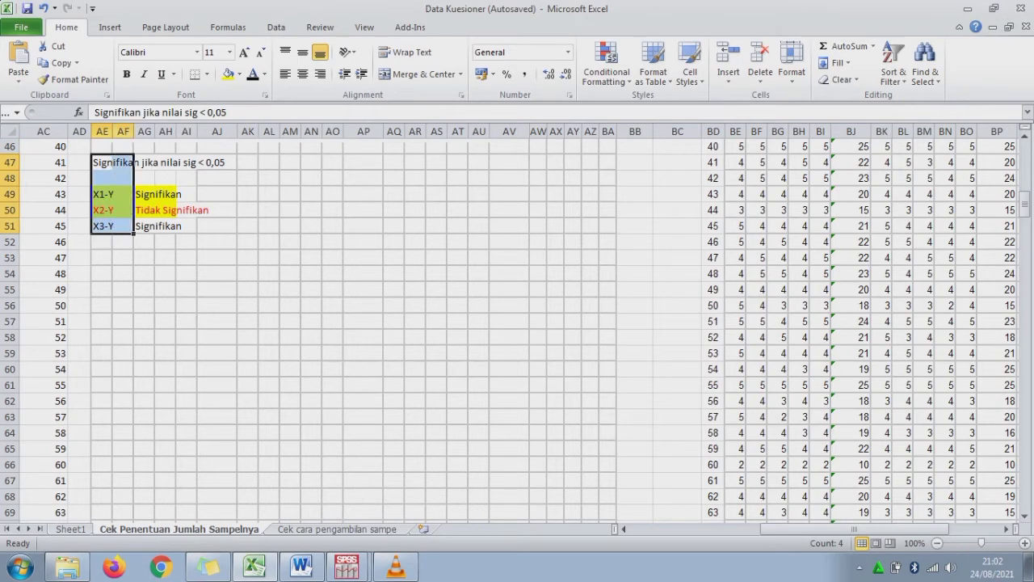
pyautogui.hotkey('shift', 'Right')
pyautogui.hotkey('shift', 'Right')
pyautogui.hotkey('shift', 'Right')
pyautogui.hotkey('ctrl', 'c')
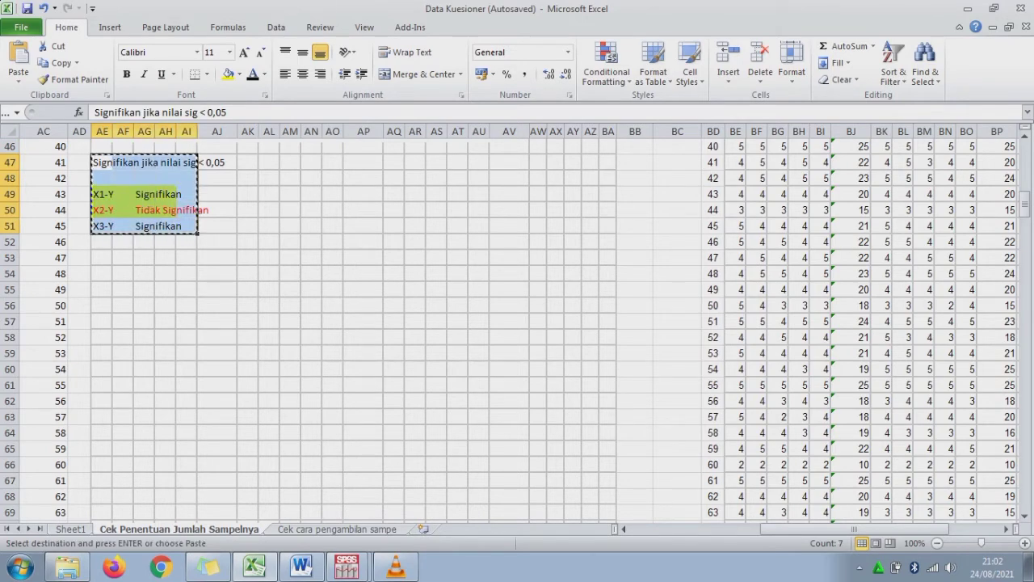
pyautogui.click(820, 417)
pyautogui.press('Down')
pyautogui.press('Down')
pyautogui.press('Down')
pyautogui.press('Down')
pyautogui.press('Down')
pyautogui.press('Down')
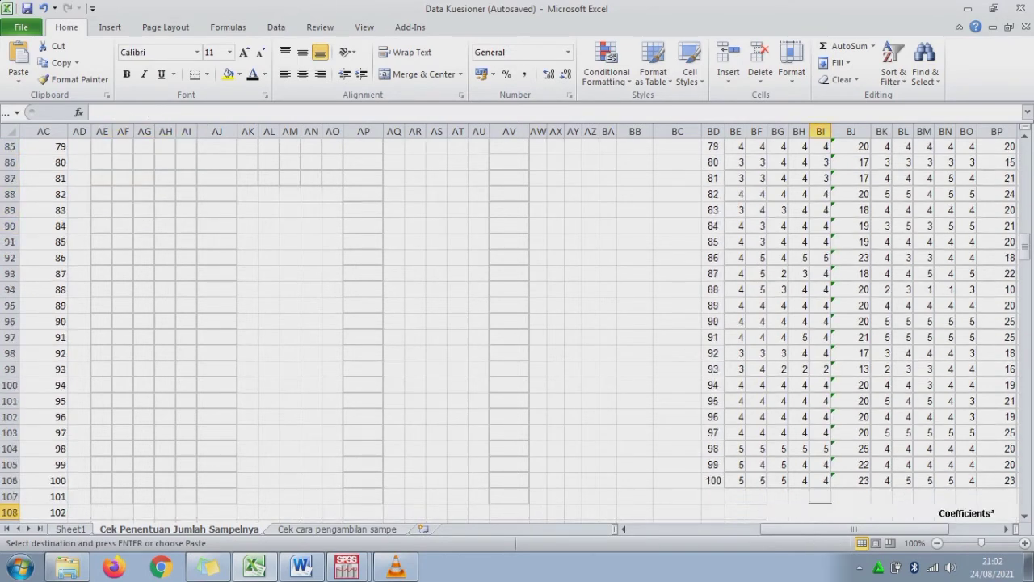
pyautogui.press('Down')
pyautogui.press('Down')
pyautogui.press('Down')
pyautogui.press('Down')
pyautogui.press('Down')
pyautogui.press('Down')
pyautogui.click(777, 425)
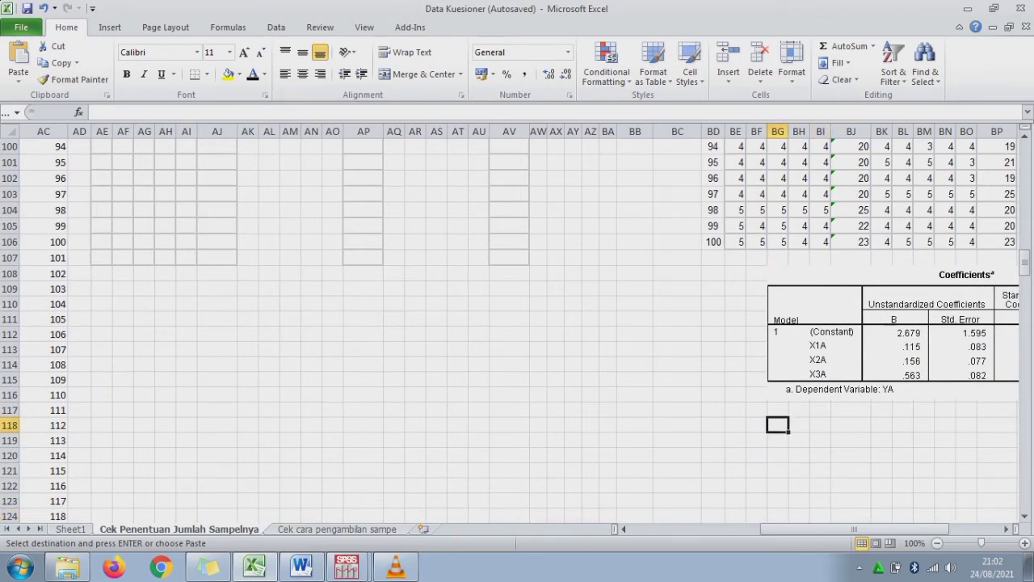
pyautogui.hotkey('ctrl', 'v')
pyautogui.press('Right')
pyautogui.press('Right')
pyautogui.press('Right')
pyautogui.press('Right')
pyautogui.press('Right')
pyautogui.press('Right')
pyautogui.press('Right')
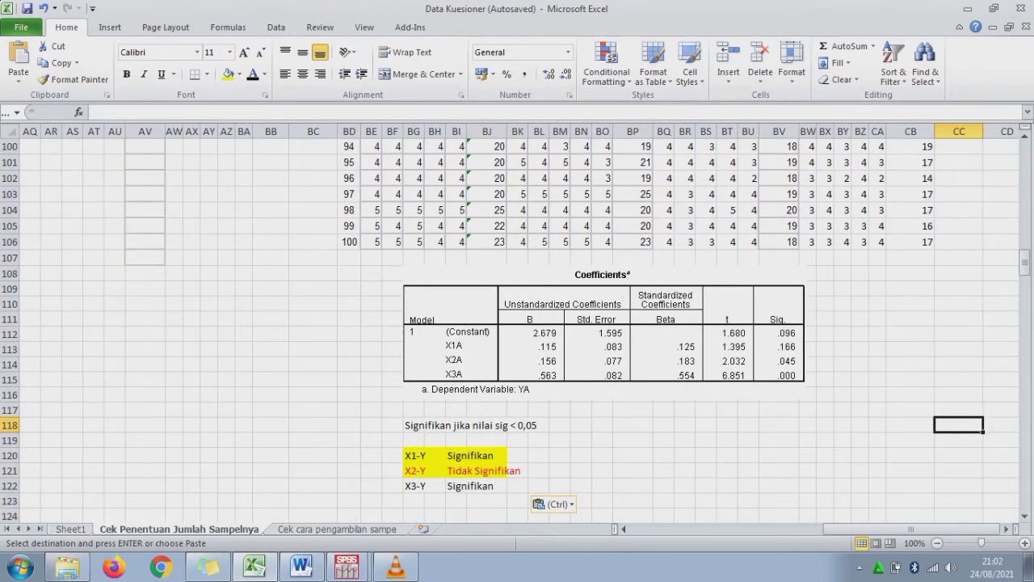
# Change the X1-Y verdict to 'Tidak Signifikan' and the X2-Y verdict to 'Signifikan'
pyautogui.click(414, 455)
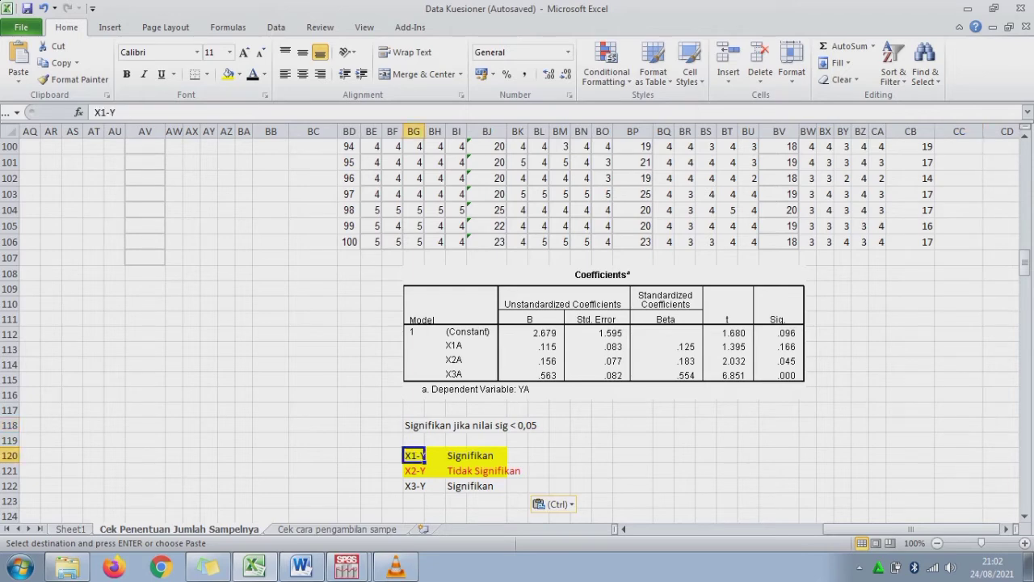
pyautogui.click(457, 454)
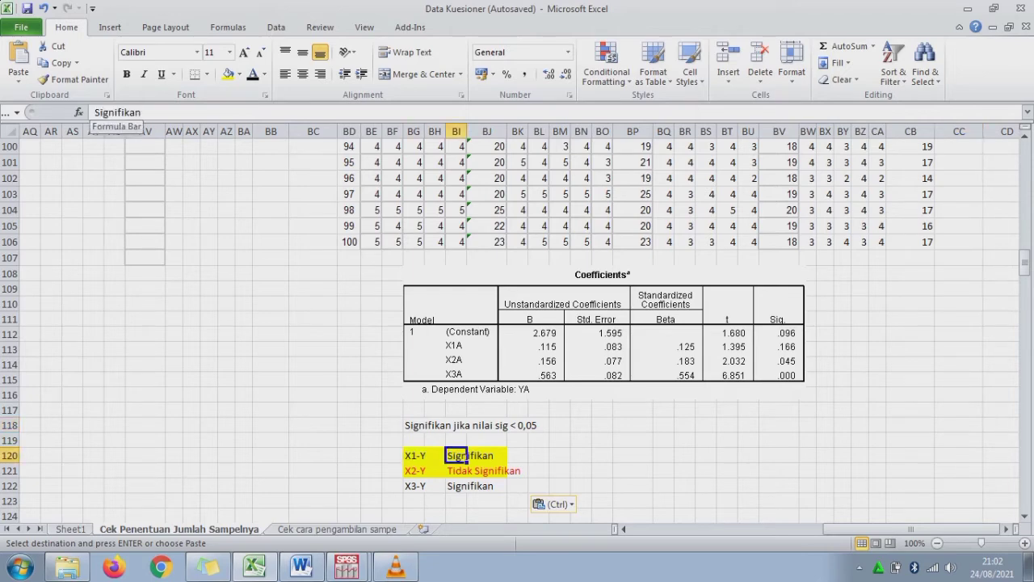
pyautogui.click(95, 112)
pyautogui.write('Tidak')
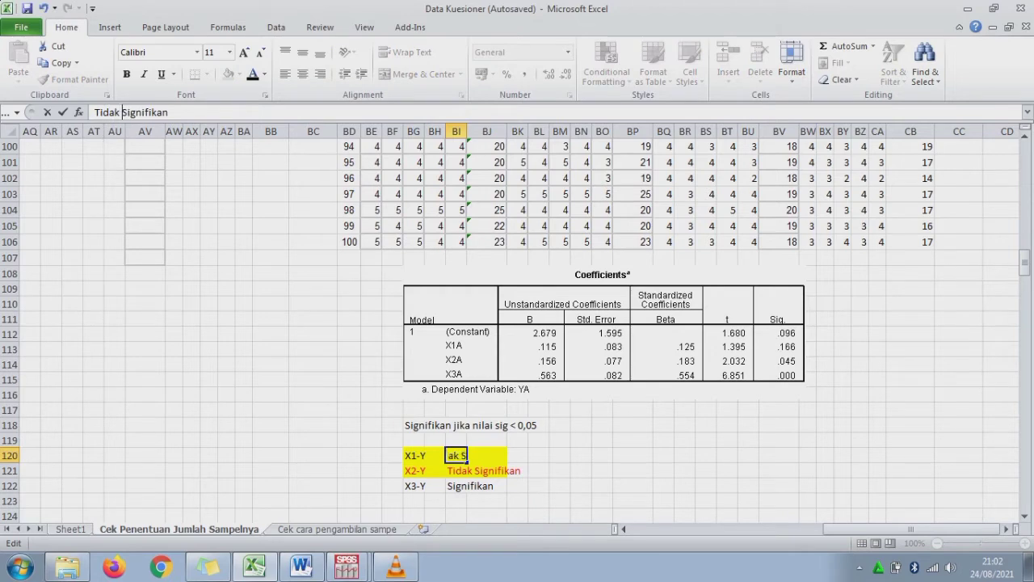
pyautogui.press('Return')
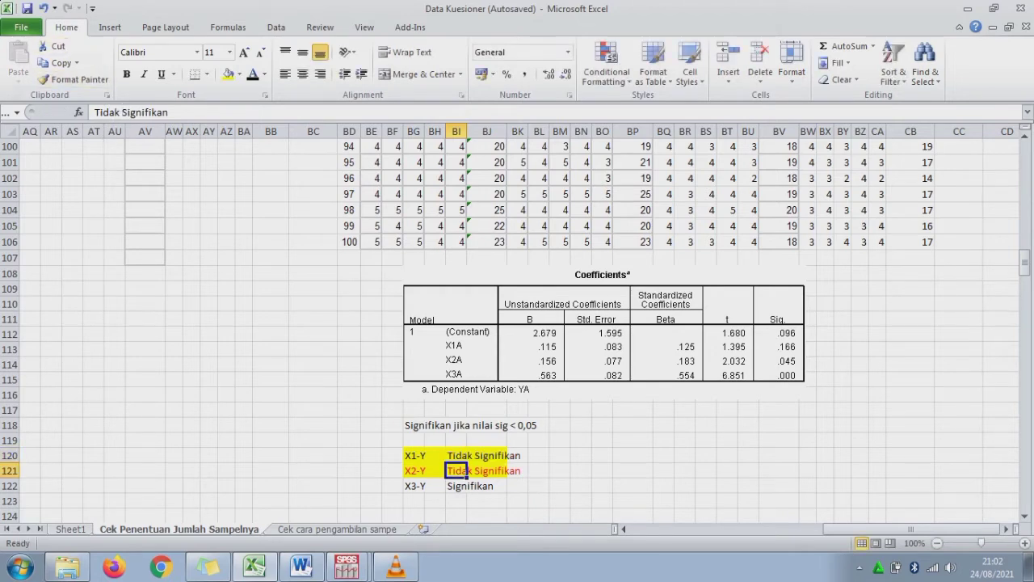
pyautogui.doubleClick(105, 112)
pyautogui.press('Delete')
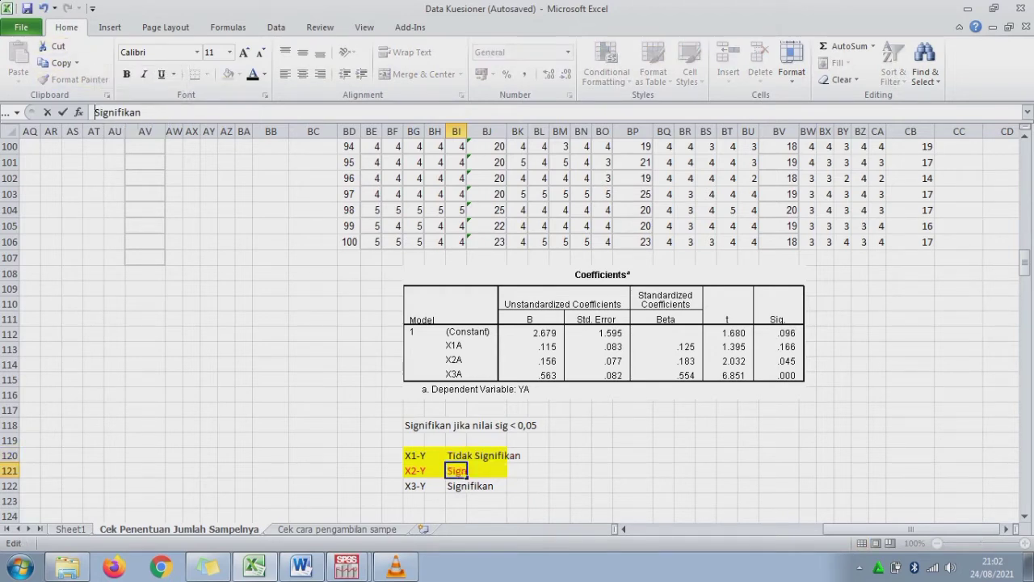
pyautogui.press('Return')
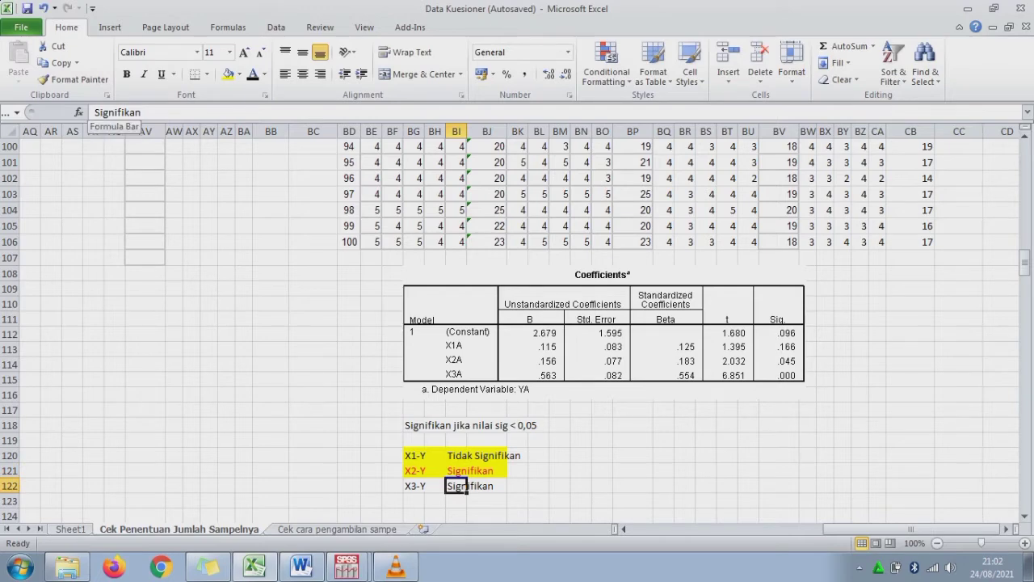
# Make the X2-Y row text black and the X1-Y row text bold red
pyautogui.press('Up')
pyautogui.hotkey('shift', 'Left')
pyautogui.hotkey('shift', 'Left')
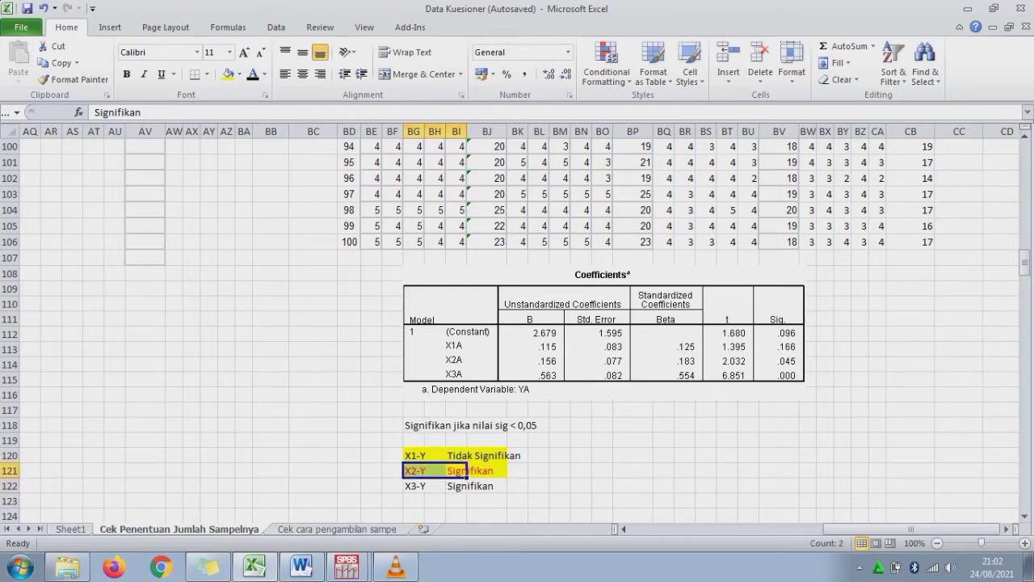
pyautogui.click(253, 73)
pyautogui.click(560, 410)
pyautogui.moveTo(413, 454); pyautogui.dragTo(507, 455)
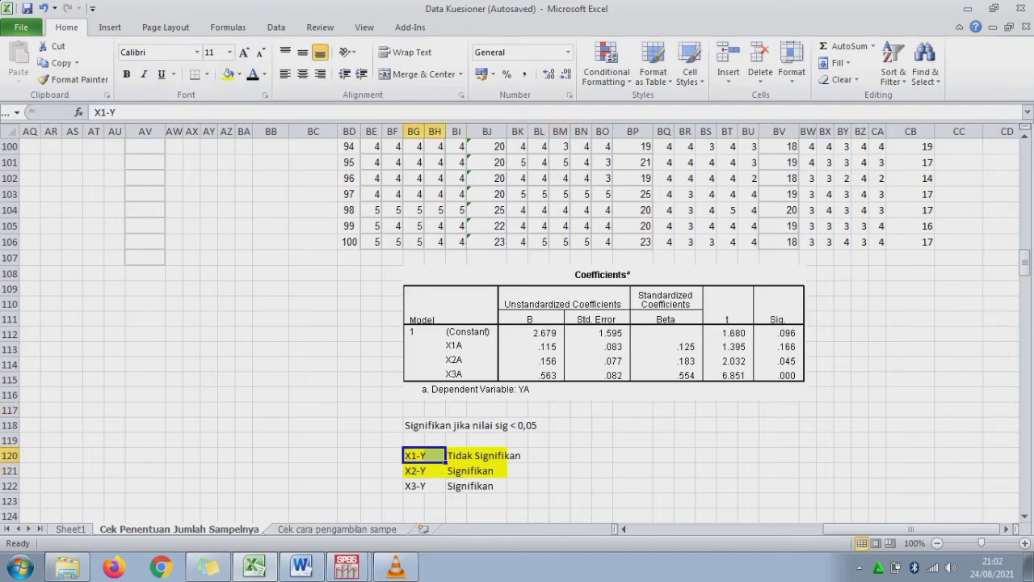
pyautogui.click(264, 74)
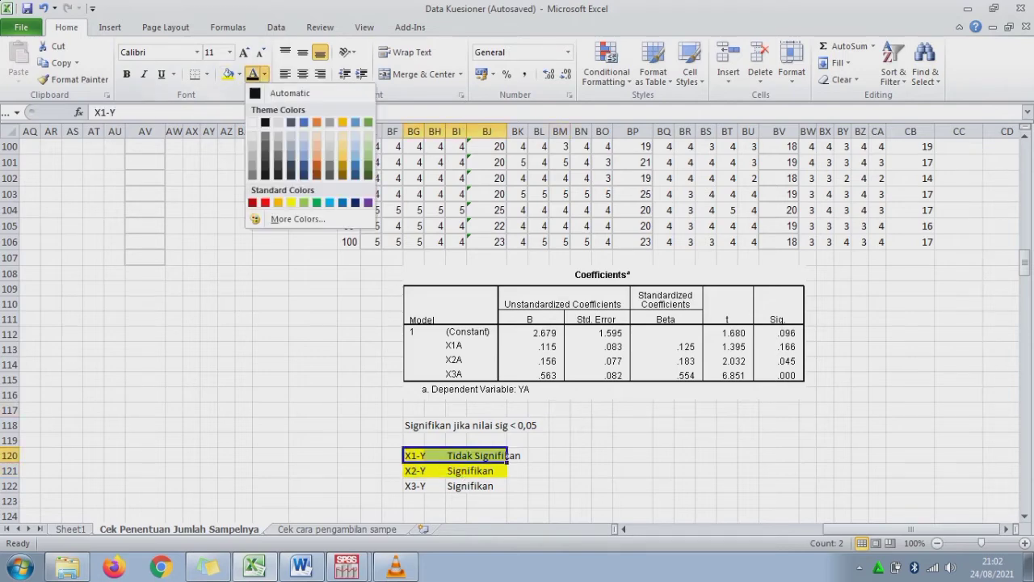
pyautogui.click(264, 202)
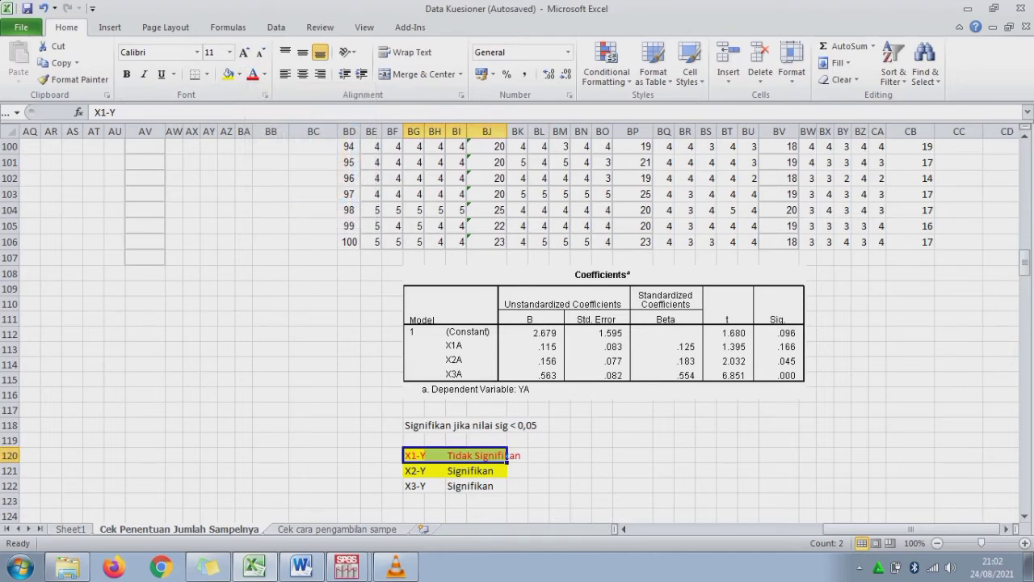
pyautogui.hotkey('ctrl', 'b')
pyautogui.click(633, 485)
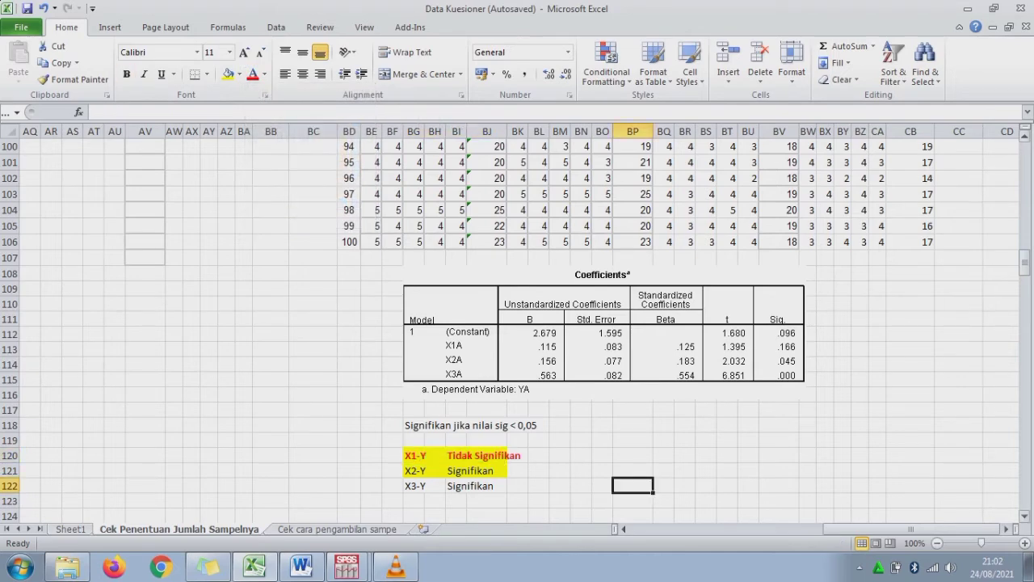
pyautogui.moveTo(1024, 263); pyautogui.dragTo(1024, 156)
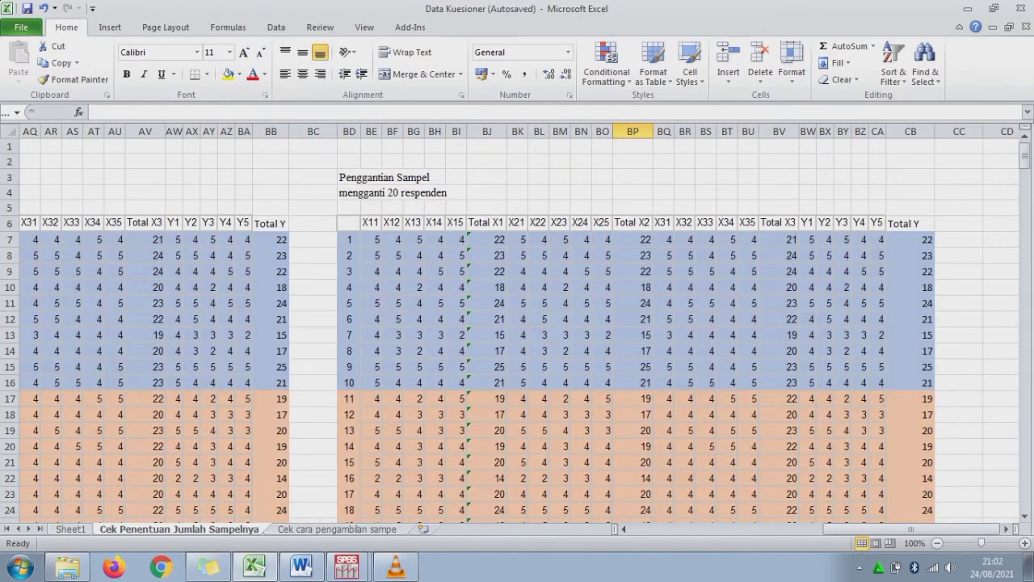
# Enter the notes 'Mengurangi sampel' in CD3 and 'mengurangi 20 sampel' in CD4
pyautogui.moveTo(348, 178); pyautogui.dragTo(456, 192)
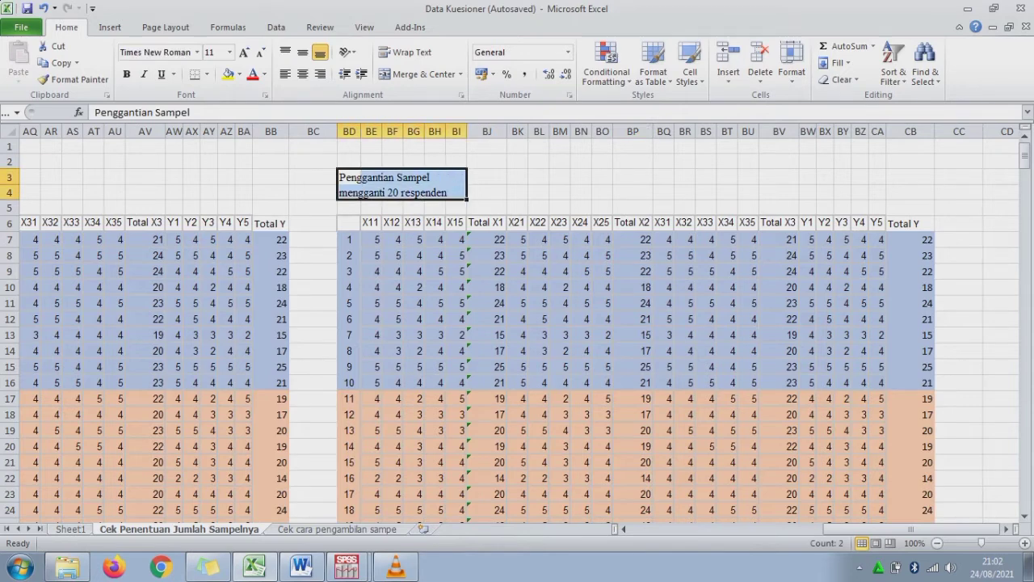
pyautogui.press('Right')
pyautogui.press('Right')
pyautogui.press('Right')
pyautogui.press('Right')
pyautogui.press('Right')
pyautogui.press('Right')
pyautogui.press('Right')
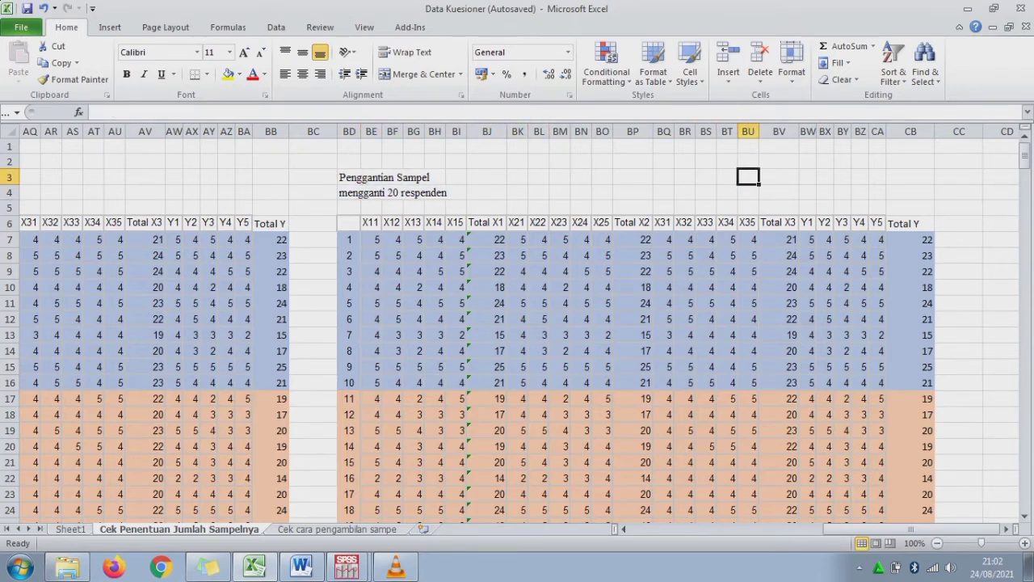
pyautogui.press('Right')
pyautogui.press('Right')
pyautogui.press('Right')
pyautogui.press('Right')
pyautogui.press('Right')
pyautogui.press('Right')
pyautogui.press('Right')
pyautogui.press('Right')
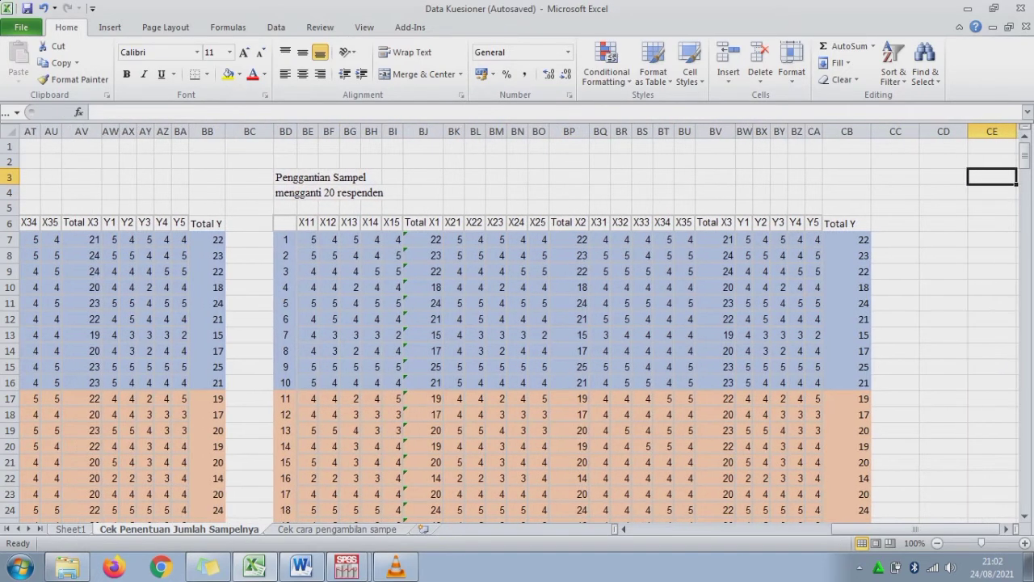
pyautogui.press('Left')
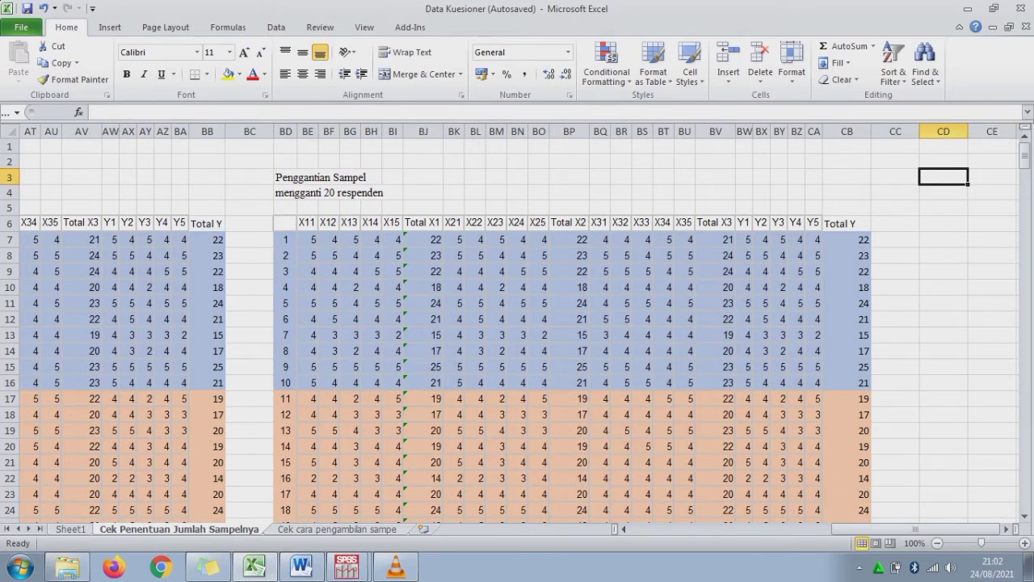
pyautogui.write('Men')
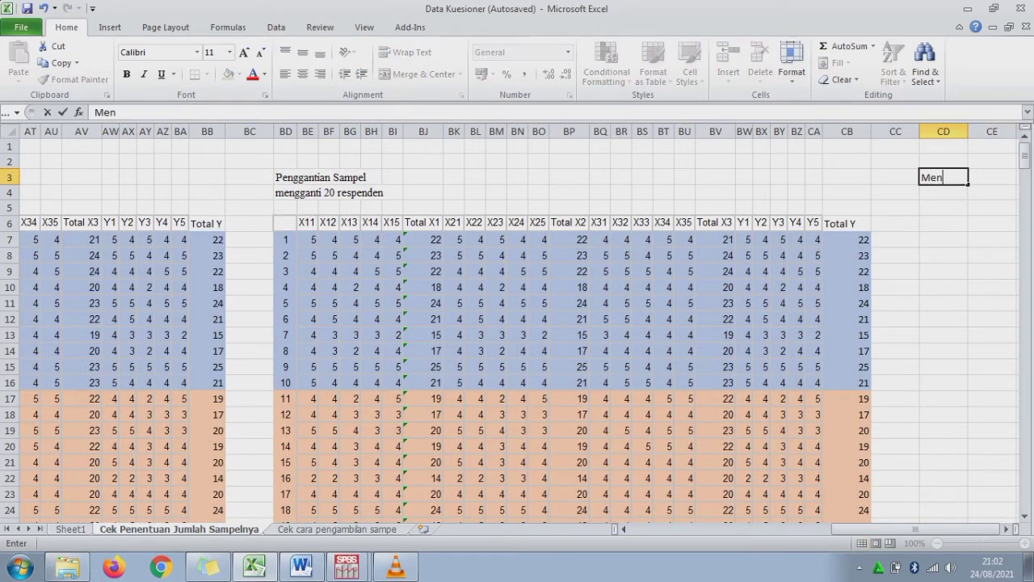
pyautogui.write('urangi')
pyautogui.press('BackSpace')
pyautogui.press('BackSpace')
pyautogui.press('BackSpace')
pyautogui.write('gurangi s')
pyautogui.write('ampel')
pyautogui.press('Return')
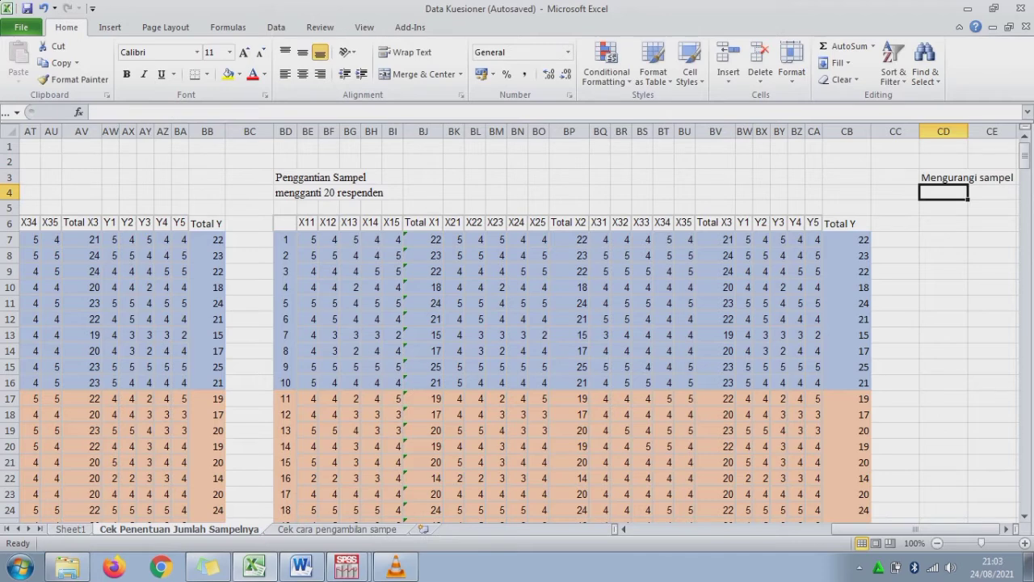
pyautogui.write('mengurangi sampel')
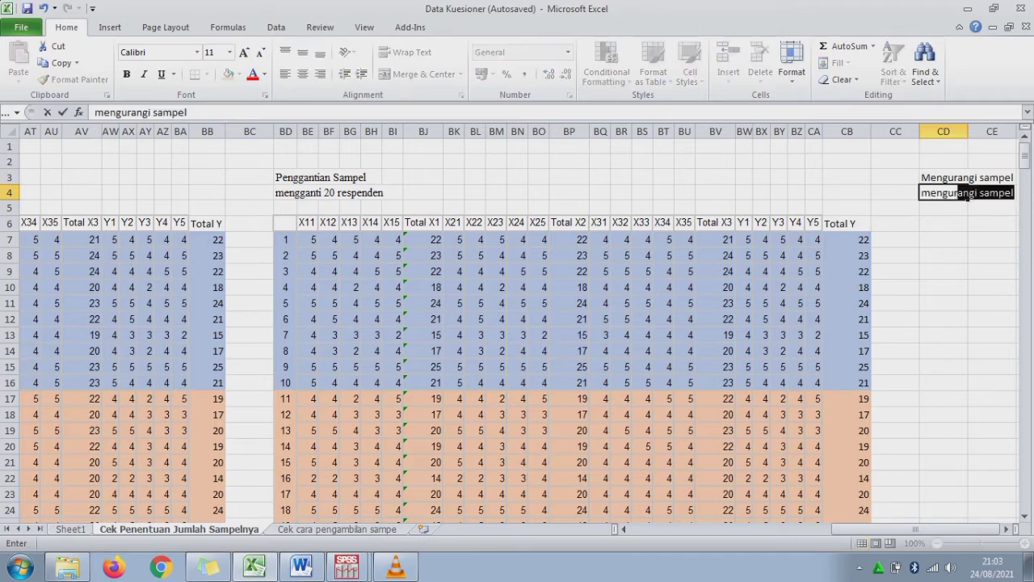
pyautogui.write('an')
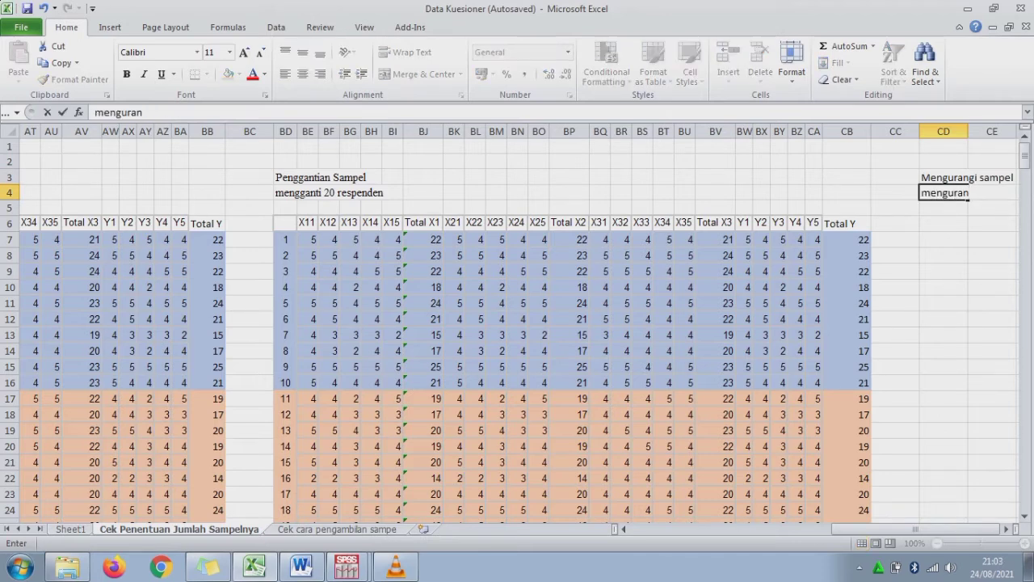
pyautogui.write('igi')
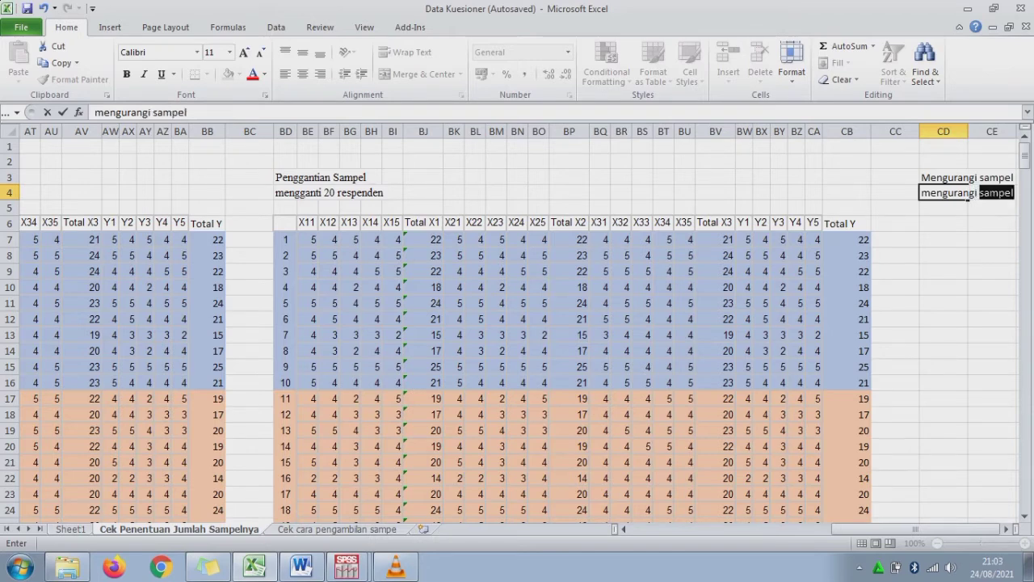
pyautogui.write(' 20 sampel')
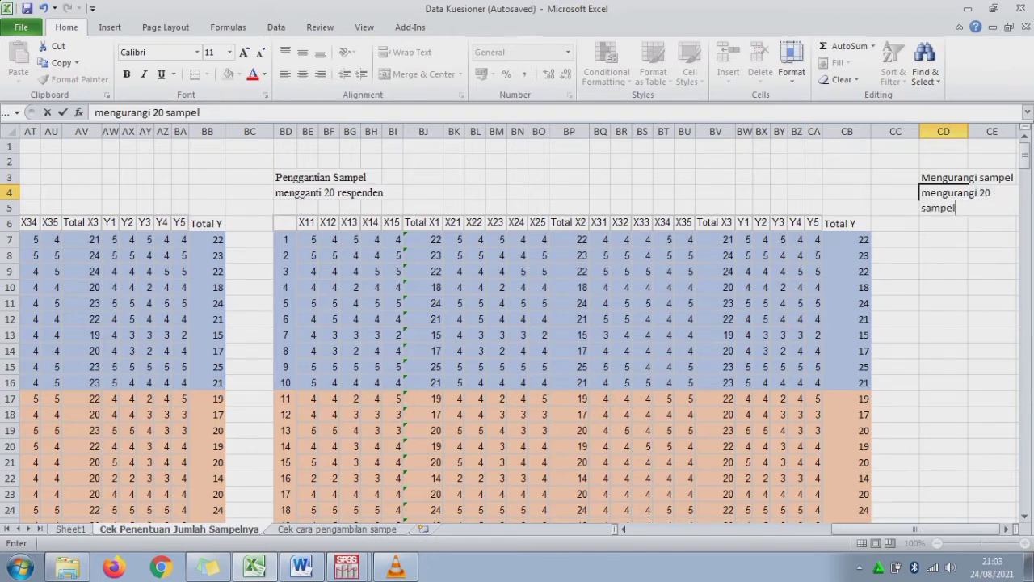
pyautogui.press('Return')
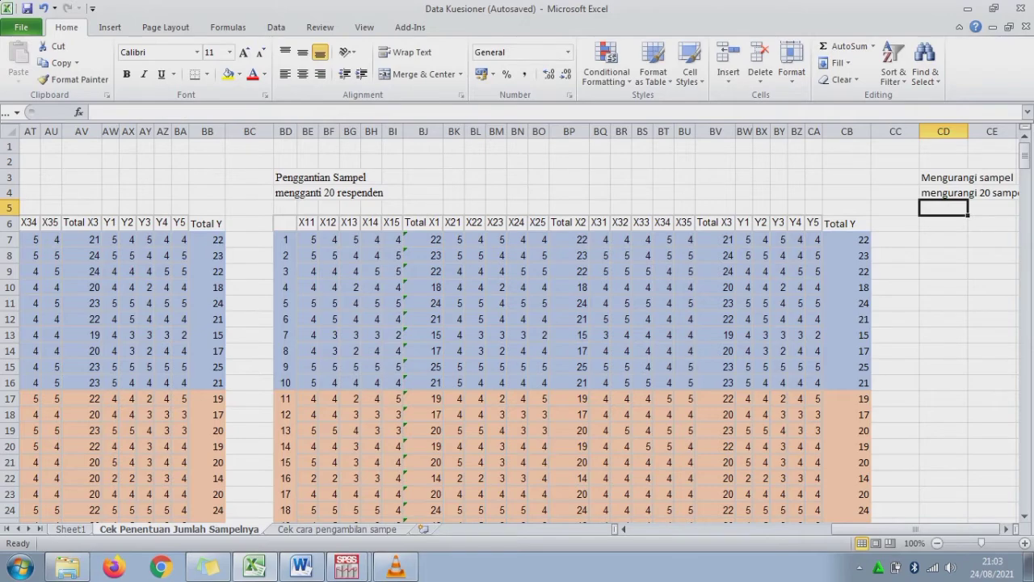
pyautogui.click(206, 239)
# Copy the whole Data Awal table B6:Z106, headers through respondent 100
pyautogui.press('Left')
pyautogui.press('Left')
pyautogui.press('Left')
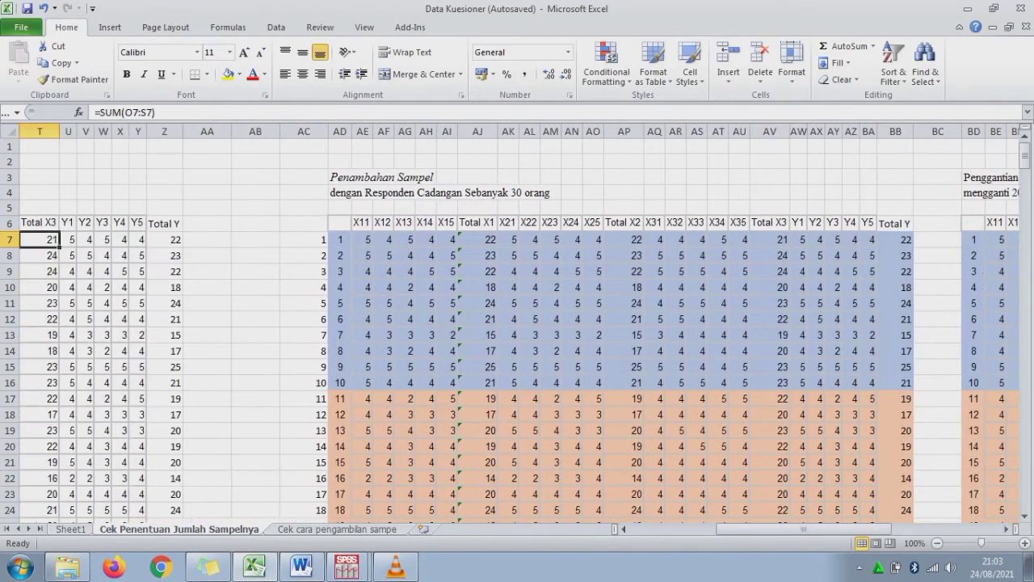
pyautogui.press('Left')
pyautogui.press('Left')
pyautogui.press('Left')
pyautogui.press('Left')
pyautogui.press('Left')
pyautogui.press('Left')
pyautogui.press('Up')
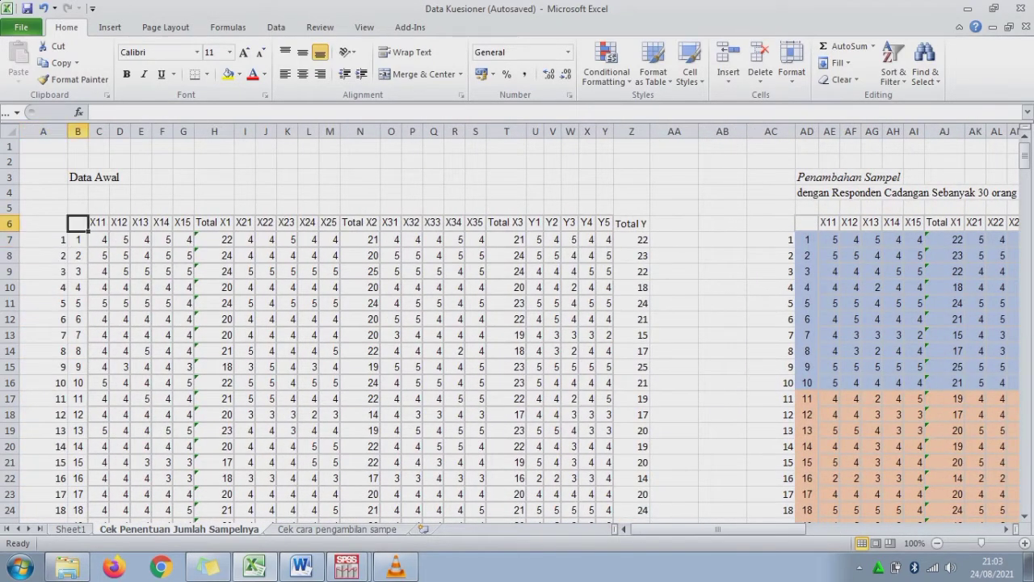
pyautogui.press('Right')
pyautogui.hotkey('ctrl', 'shift', 'Right')
pyautogui.hotkey('ctrl', 'shift', 'Down')
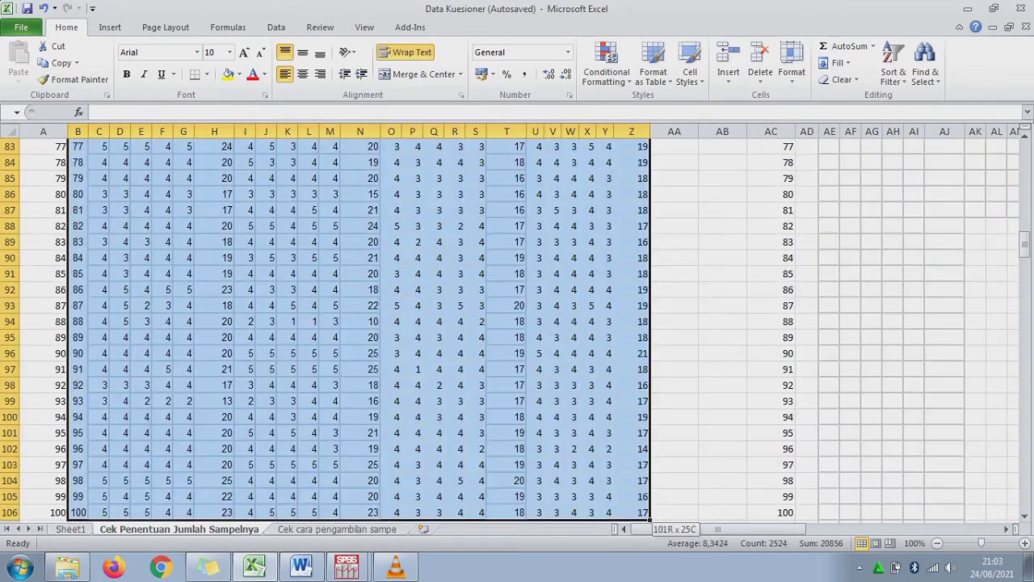
pyautogui.hotkey('ctrl', 'c')
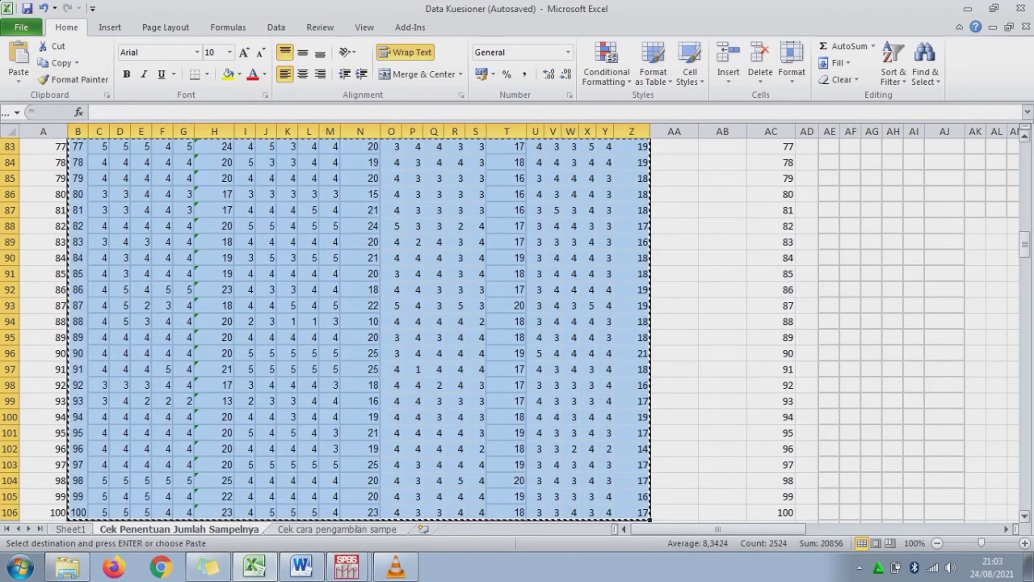
# Paste the copied Data Awal table starting at cell CD6
pyautogui.moveTo(1024, 243); pyautogui.dragTo(1024, 153)
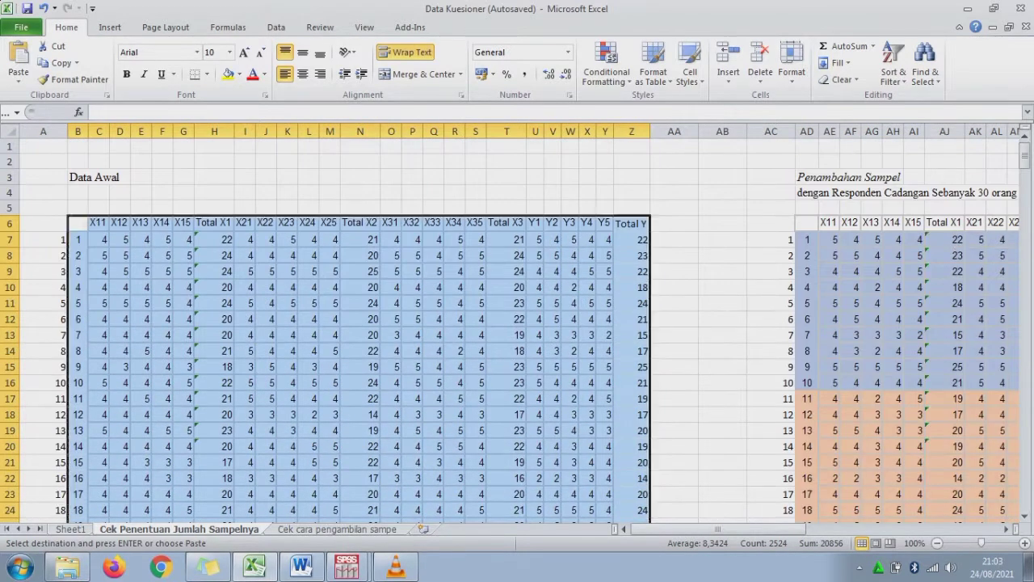
pyautogui.click(806, 256)
pyautogui.hotkey('ctrl', 'Right')
pyautogui.press('Right')
pyautogui.press('Right')
pyautogui.press('Right')
pyautogui.press('Right')
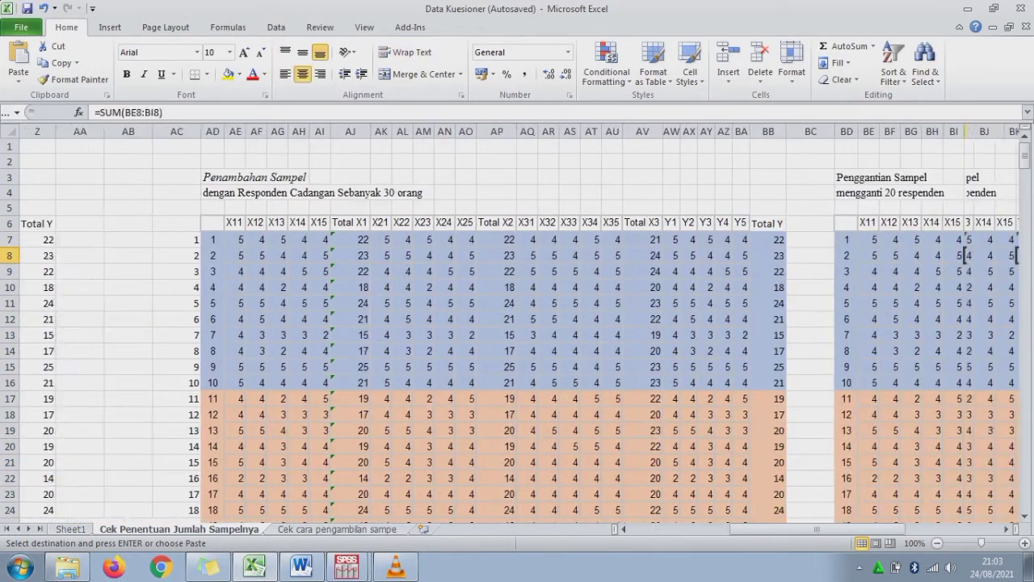
pyautogui.press('Right')
pyautogui.press('Right')
pyautogui.press('Right')
pyautogui.press('Right')
pyautogui.press('Right')
pyautogui.press('Right')
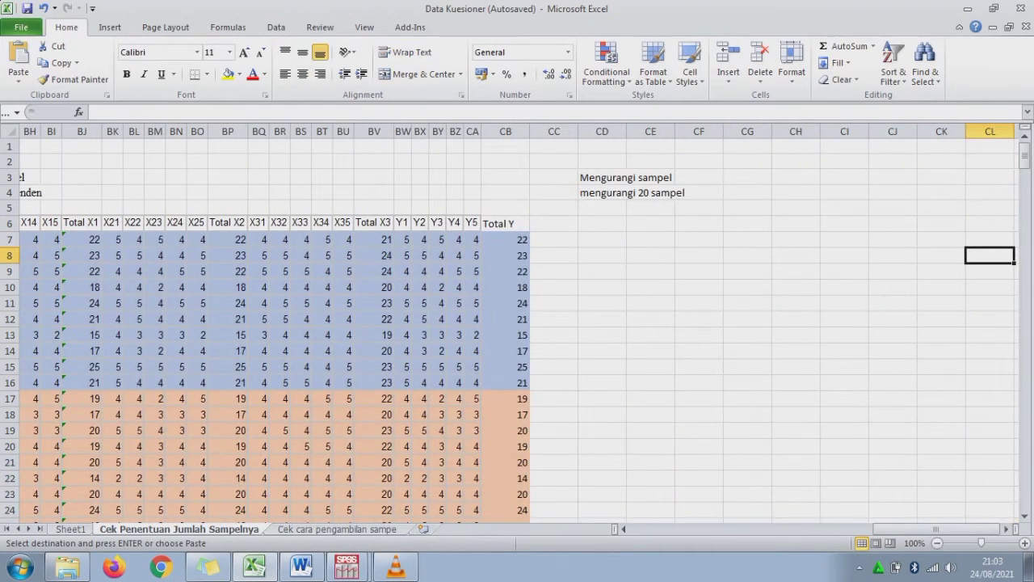
pyautogui.click(602, 223)
pyautogui.hotkey('ctrl', 'v')
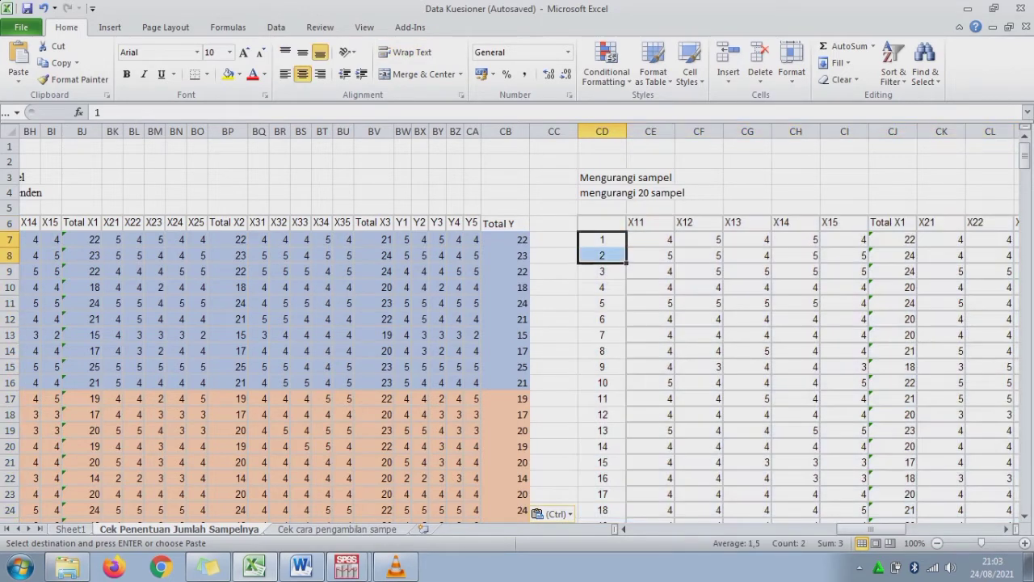
pyautogui.moveTo(602, 239)
pyautogui.mouseDown()
pyautogui.moveTo(601, 511)
pyautogui.moveTo(602, 480)
pyautogui.mouseUp()
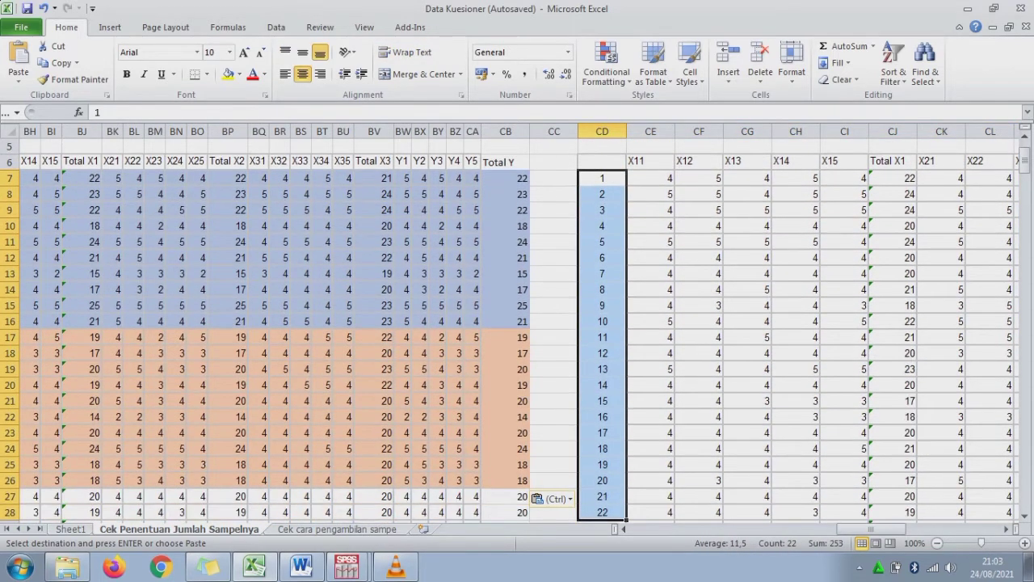
# Delete respondents 1–20 (CD7:DB26) from the copied table, shifting the remaining cells up
pyautogui.hotkey('shift', 'Right')
pyautogui.hotkey('shift', 'Right')
pyautogui.hotkey('shift', 'Right')
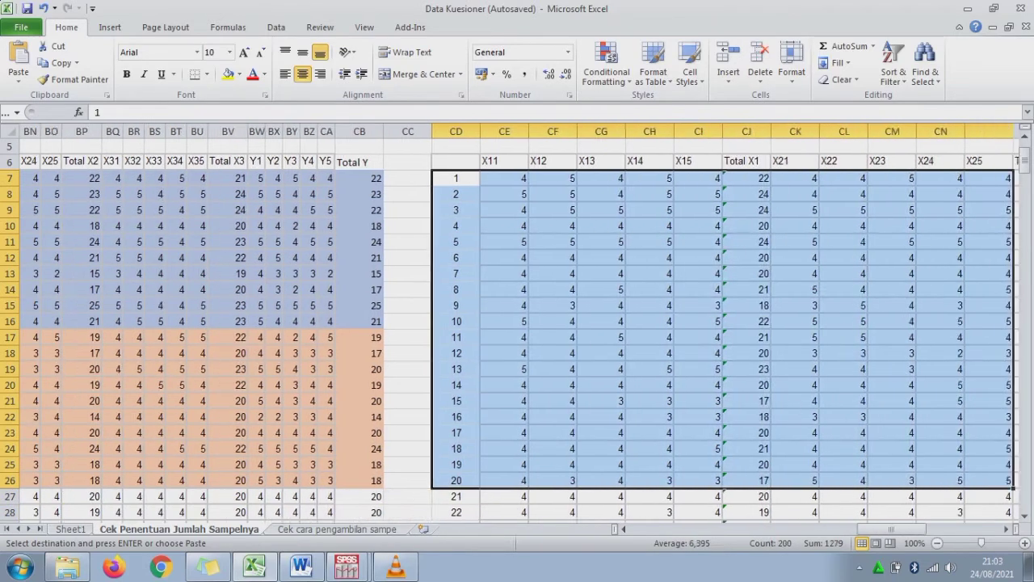
pyautogui.moveTo(1006, 484); pyautogui.dragTo(742, 485)
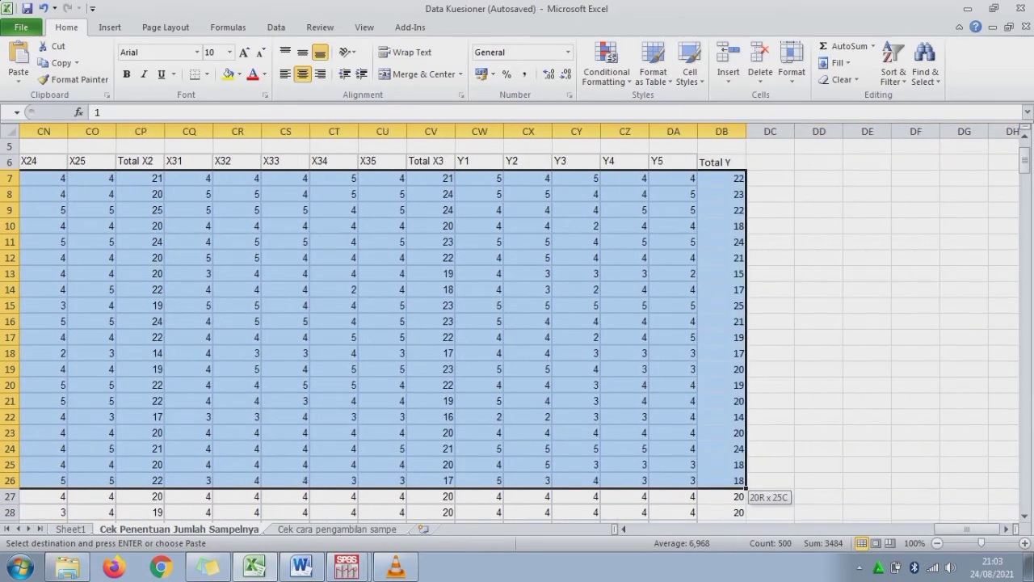
pyautogui.press('Delete')
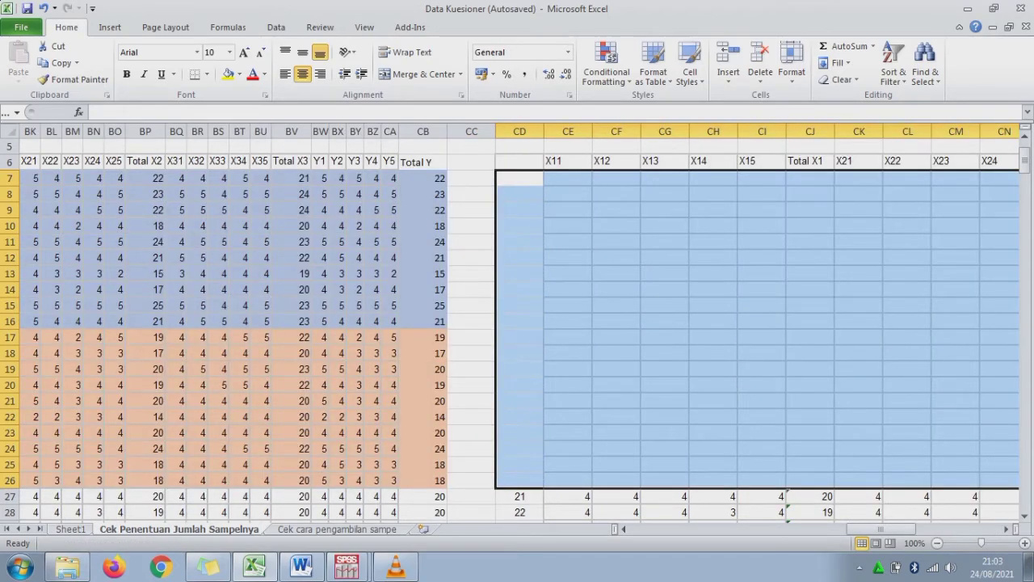
pyautogui.rightClick(635, 257)
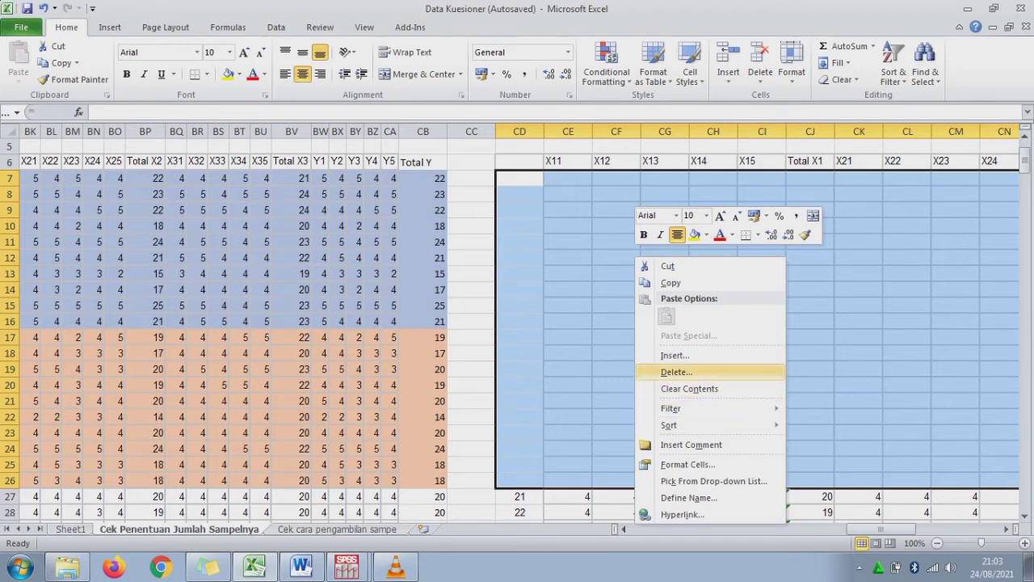
pyautogui.click(676, 372)
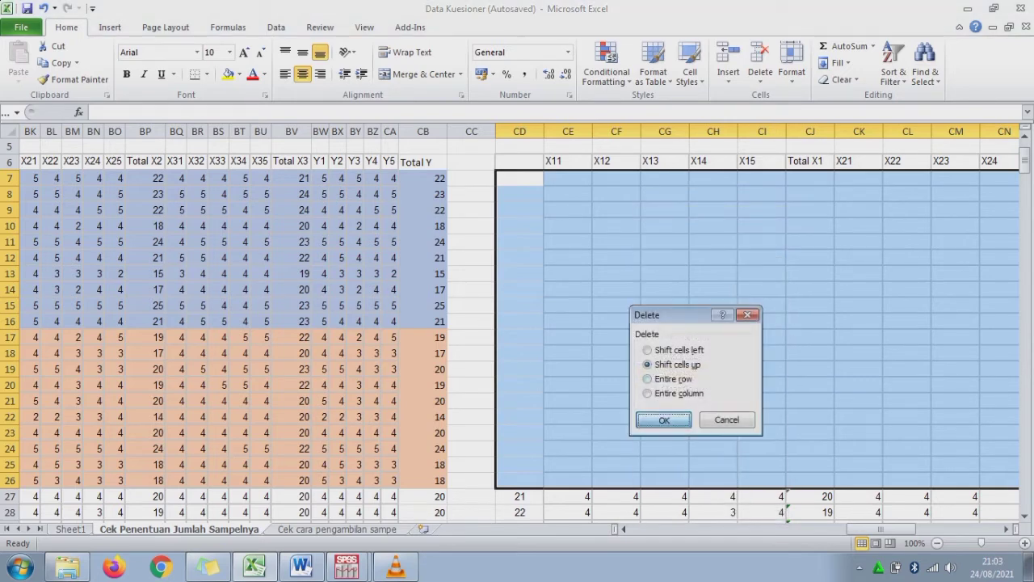
pyautogui.click(662, 419)
pyautogui.click(568, 194)
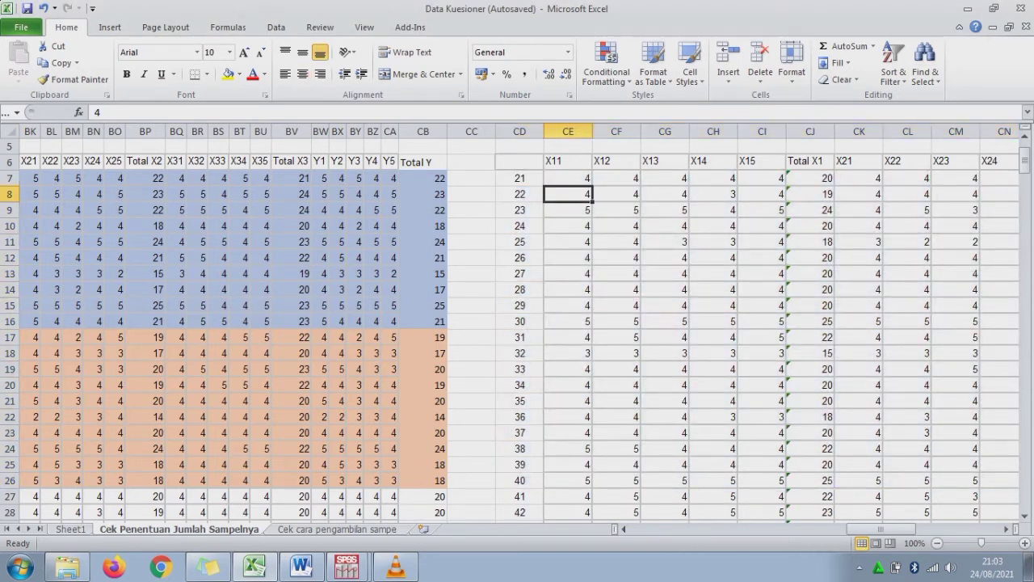
# AutoFit the copied table's columns from CE through X32 to their contents
pyautogui.doubleClick(593, 131)
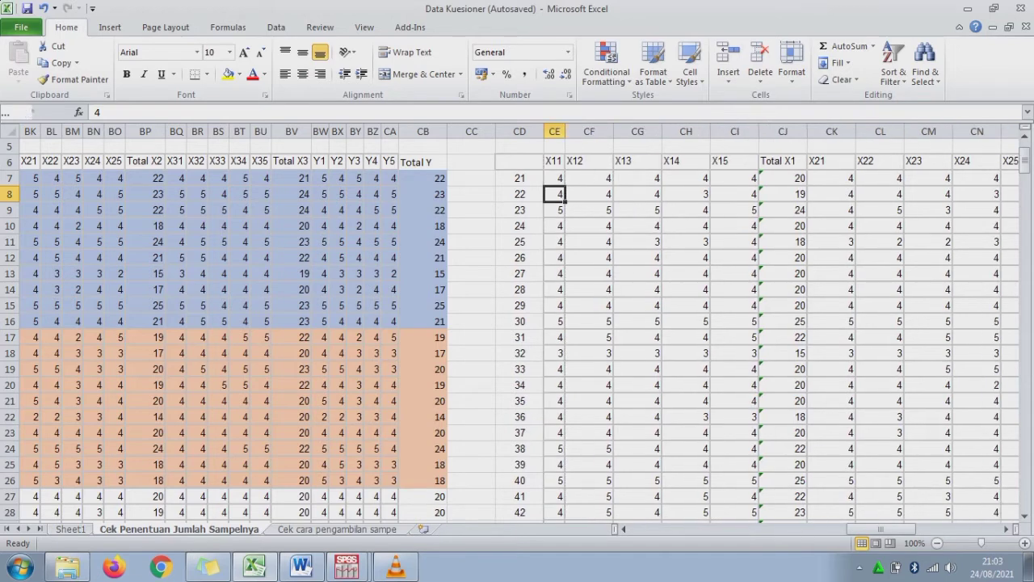
pyautogui.doubleClick(614, 131)
pyautogui.doubleClick(635, 131)
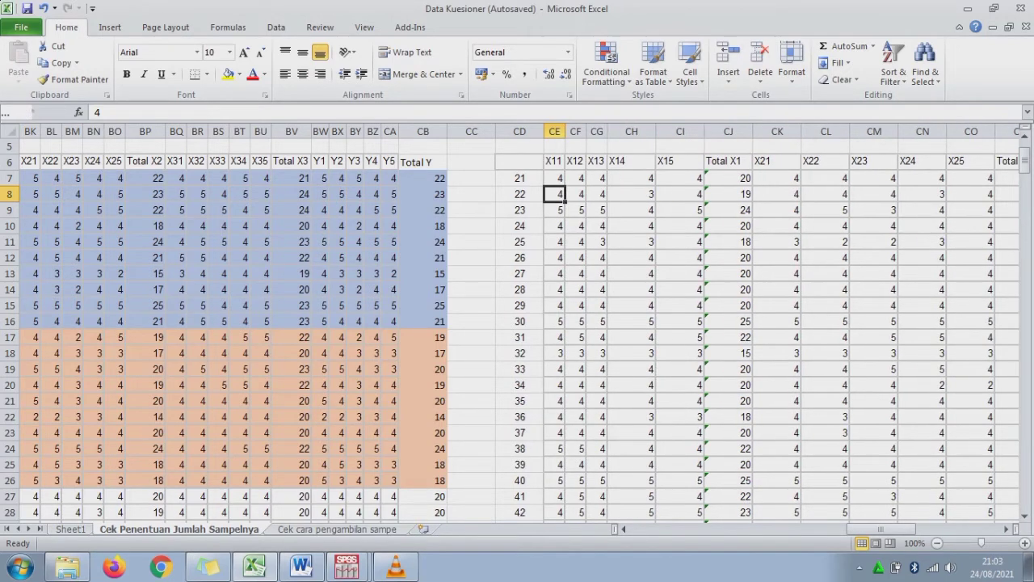
pyautogui.scroll(2, 517, 323)
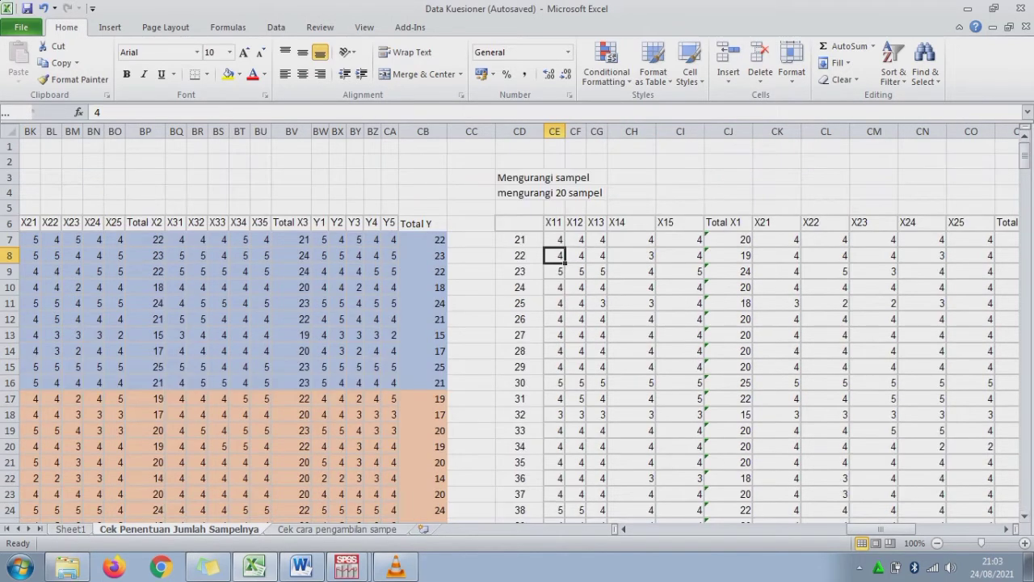
pyautogui.doubleClick(656, 131)
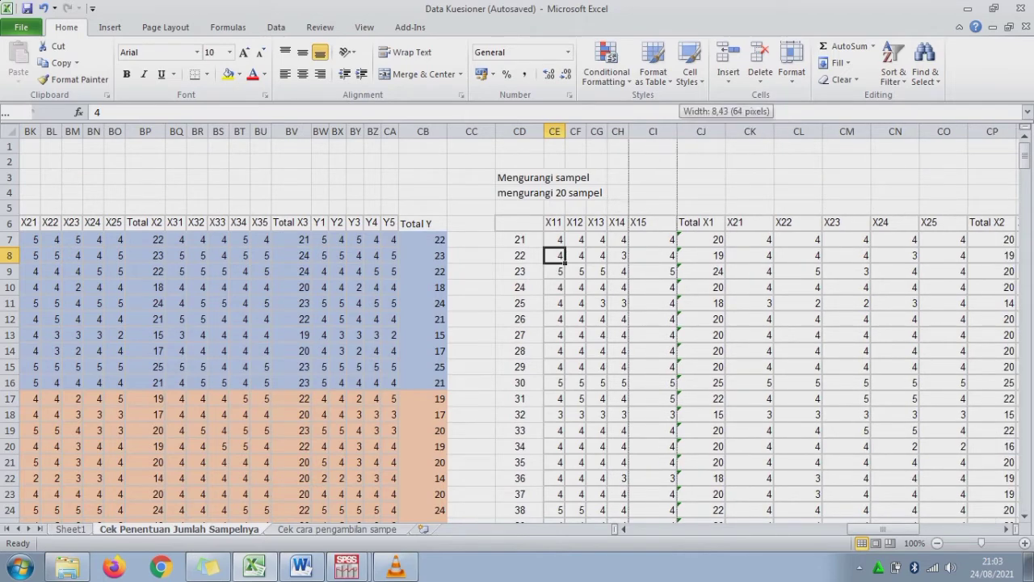
pyautogui.doubleClick(677, 131)
pyautogui.click(674, 131)
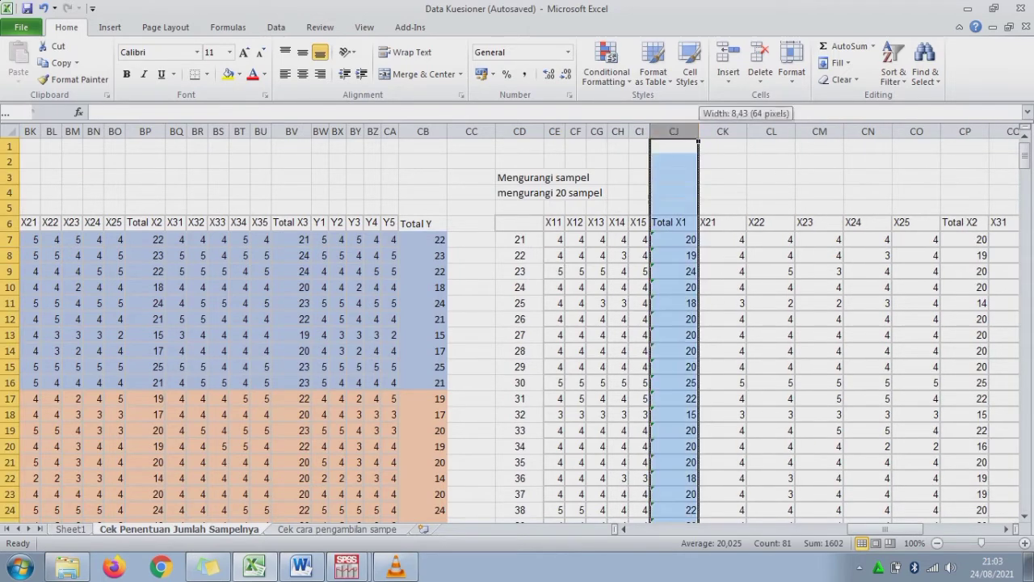
pyautogui.doubleClick(699, 131)
pyautogui.doubleClick(738, 131)
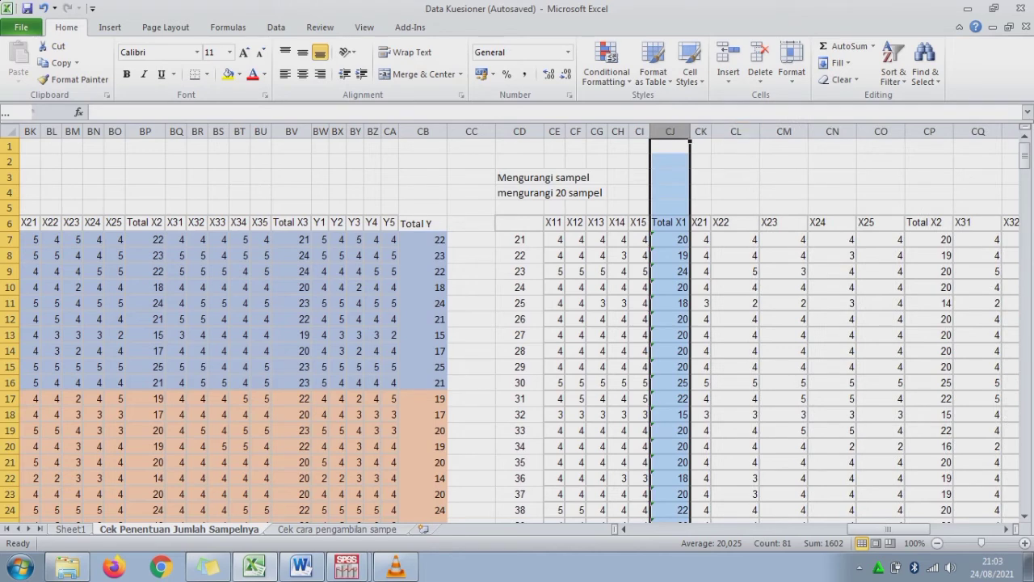
pyautogui.doubleClick(760, 131)
pyautogui.doubleClick(781, 131)
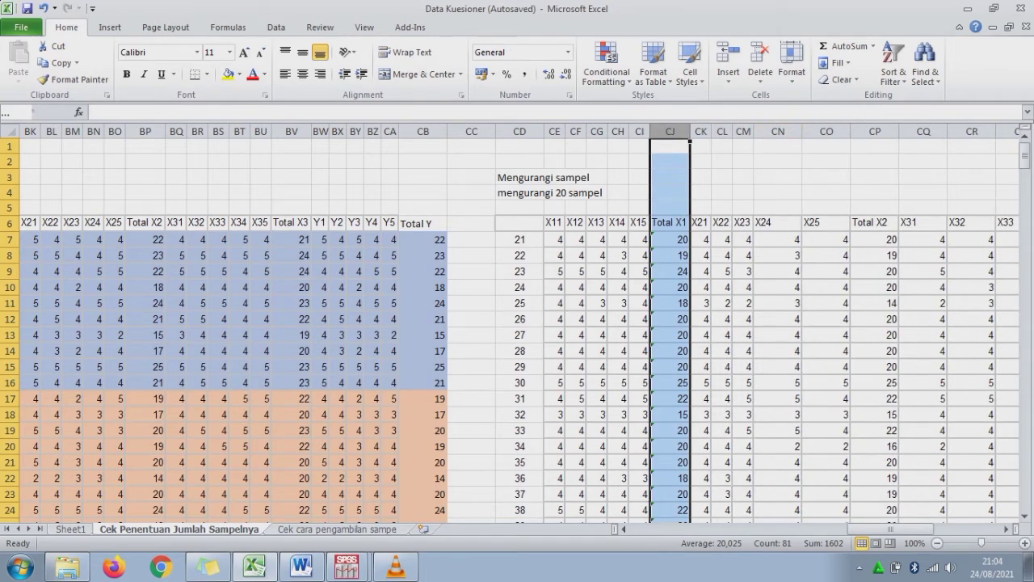
pyautogui.doubleClick(802, 131)
pyautogui.doubleClick(824, 131)
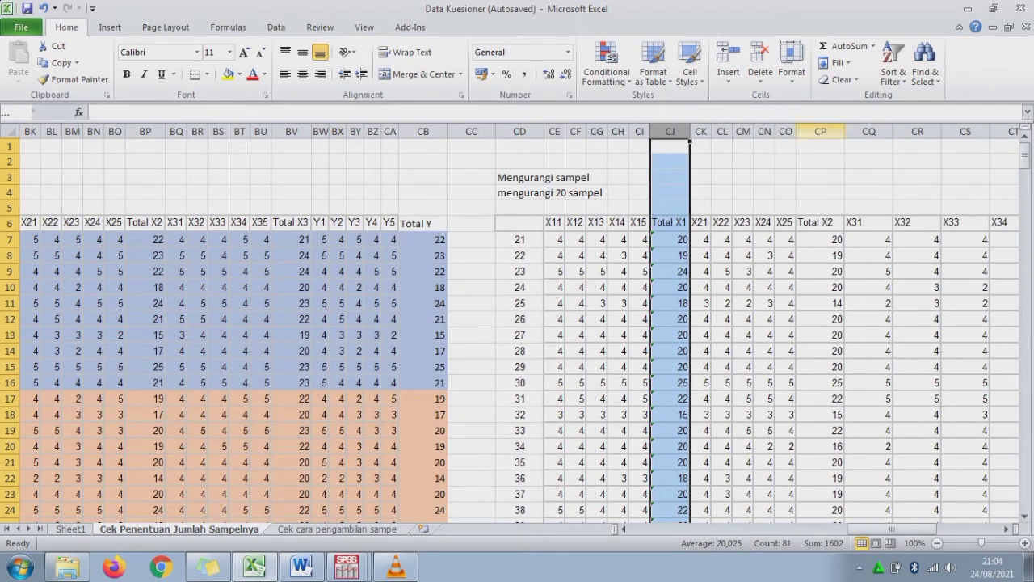
pyautogui.doubleClick(845, 131)
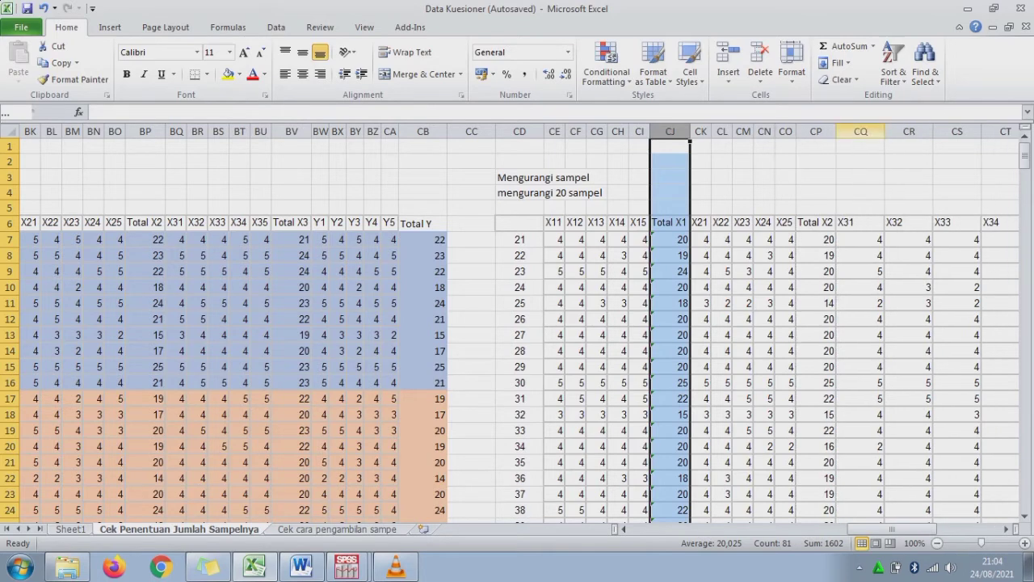
pyautogui.doubleClick(884, 130)
pyautogui.doubleClick(904, 131)
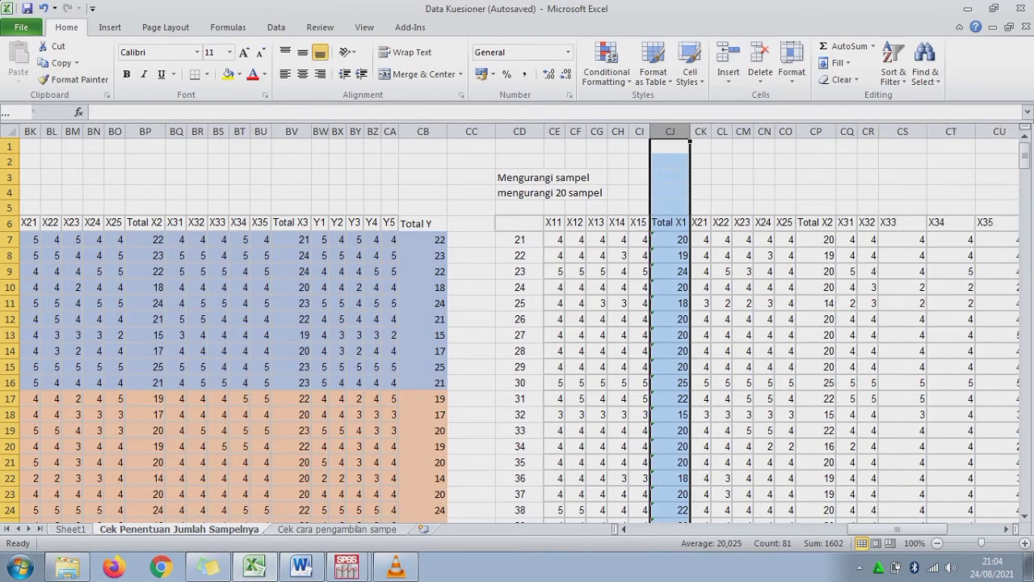
pyautogui.click(847, 320)
# AutoFit the X33 through Total Y columns, narrowing Total X3 slightly
pyautogui.press('Right')
pyautogui.press('Right')
pyautogui.press('Right')
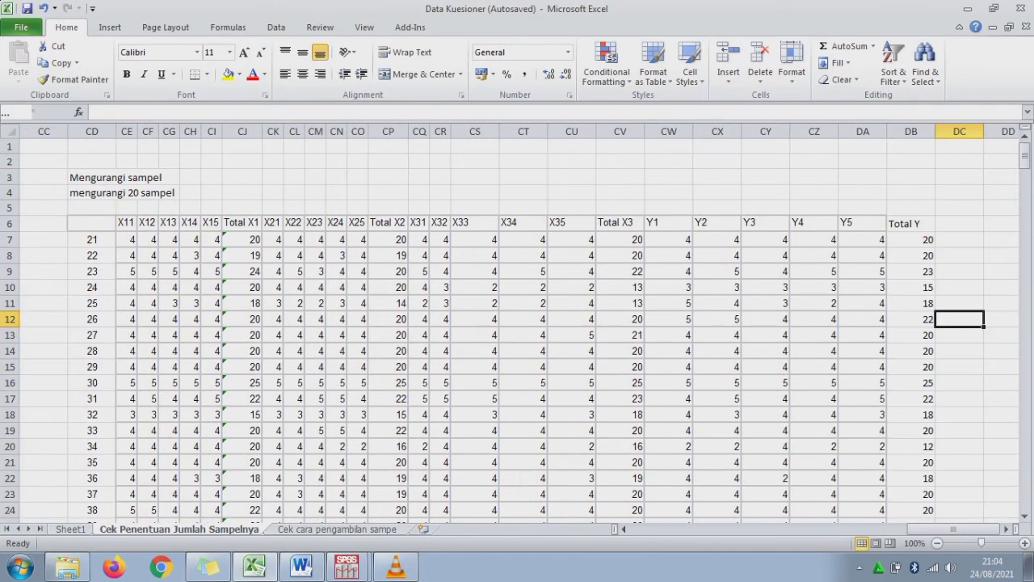
pyautogui.doubleClick(500, 131)
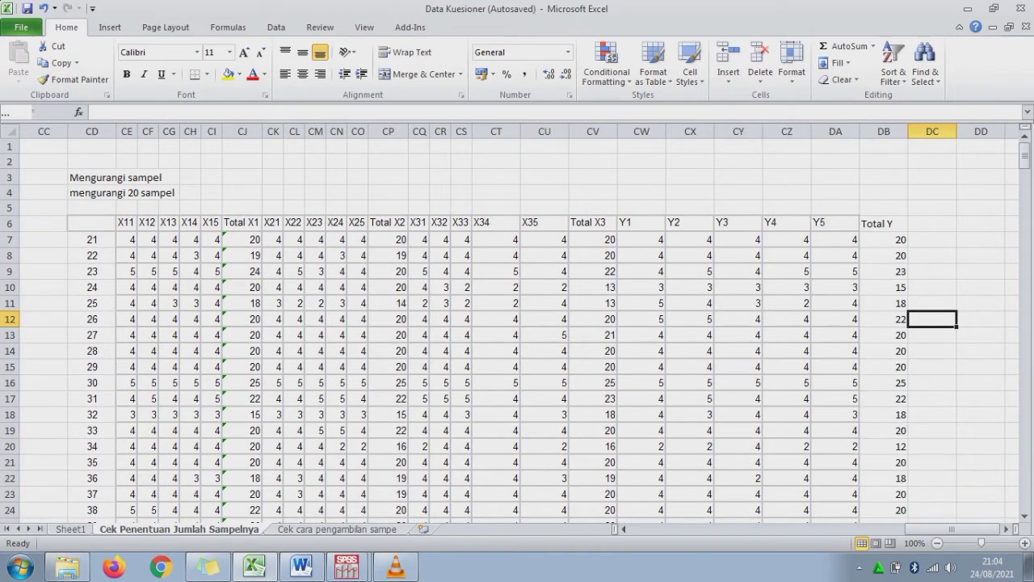
pyautogui.doubleClick(520, 131)
pyautogui.doubleClick(541, 131)
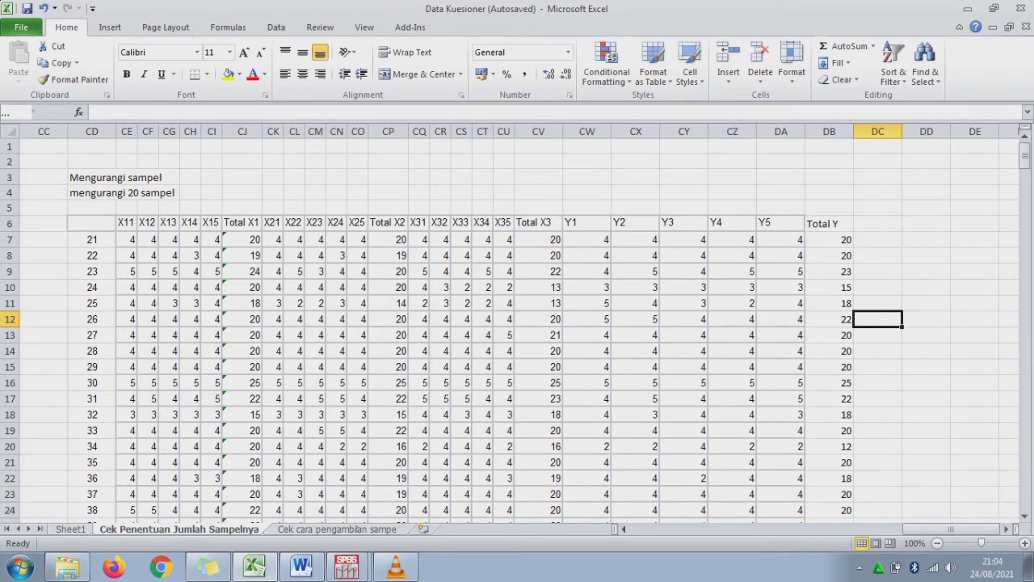
pyautogui.moveTo(562, 131); pyautogui.dragTo(555, 131)
pyautogui.doubleClick(603, 131)
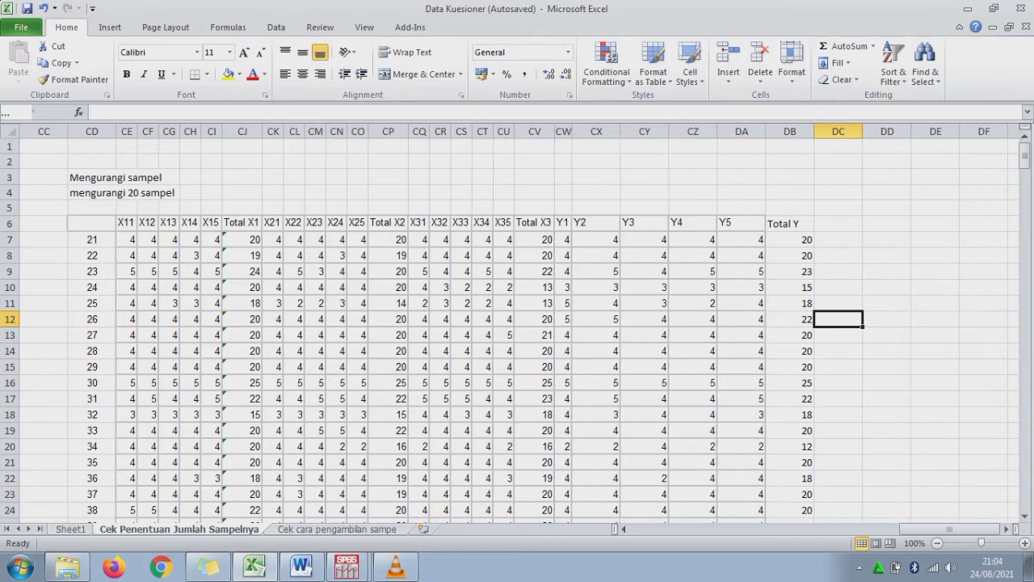
pyautogui.doubleClick(620, 131)
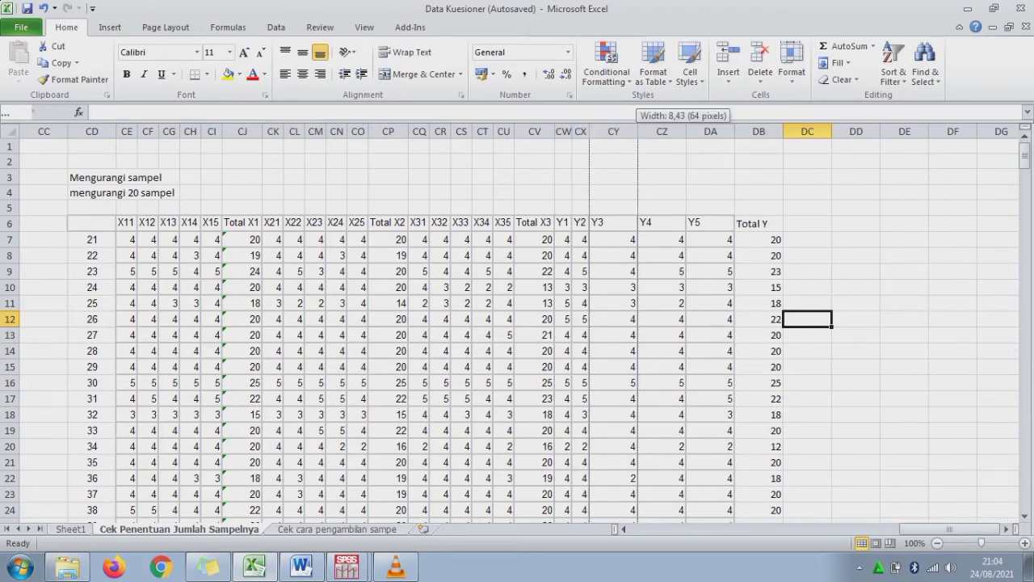
pyautogui.doubleClick(638, 131)
pyautogui.doubleClick(656, 130)
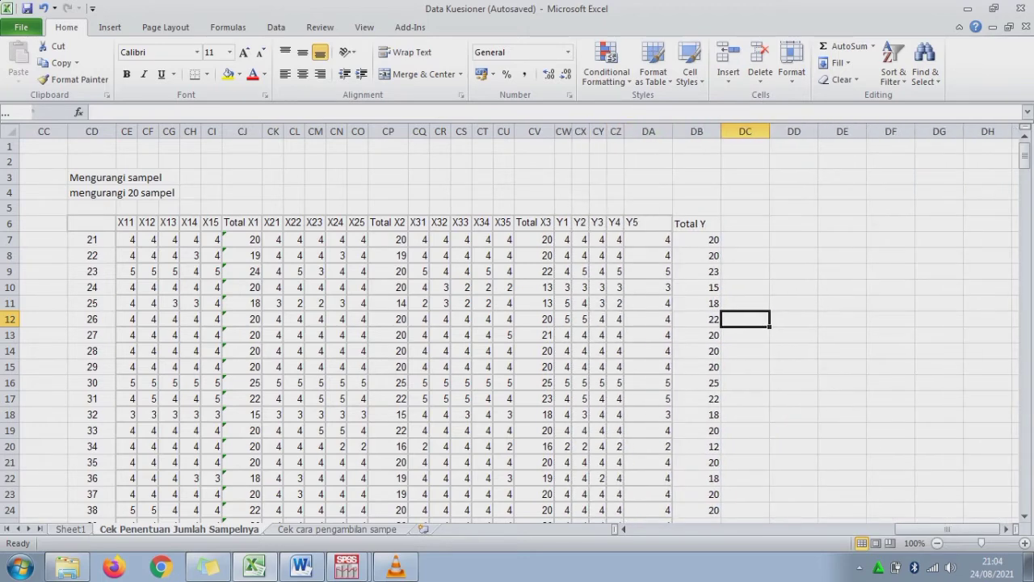
pyautogui.doubleClick(673, 131)
pyautogui.doubleClick(690, 131)
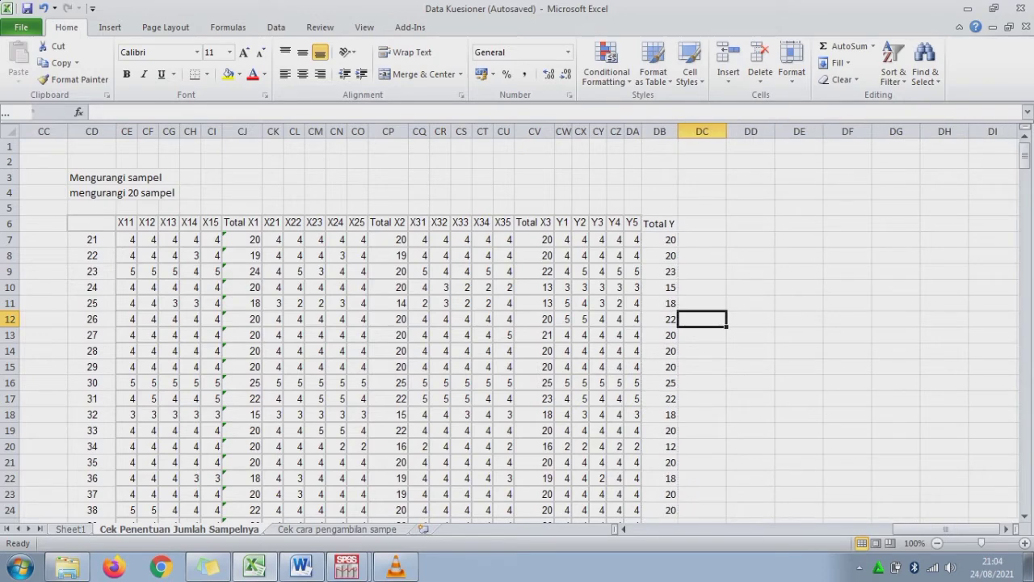
pyautogui.click(243, 239)
# Review Sheet1's Slovin calculation (134 population, 100 sample) and the Krejcie-Morgan and Snedecor-Cochran formula pictures
pyautogui.hotkey('ctrl', 'pageup')
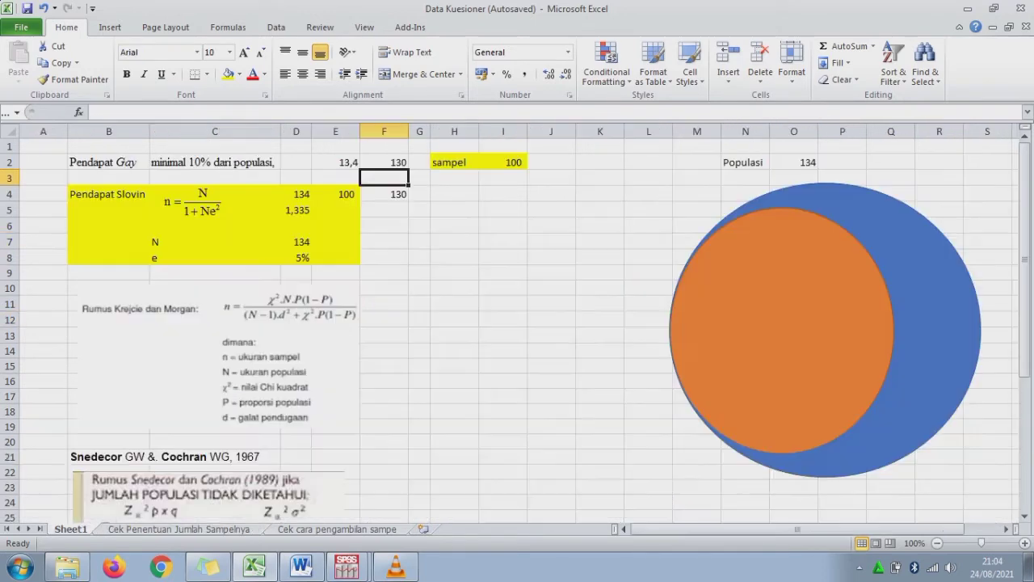
pyautogui.click(336, 194)
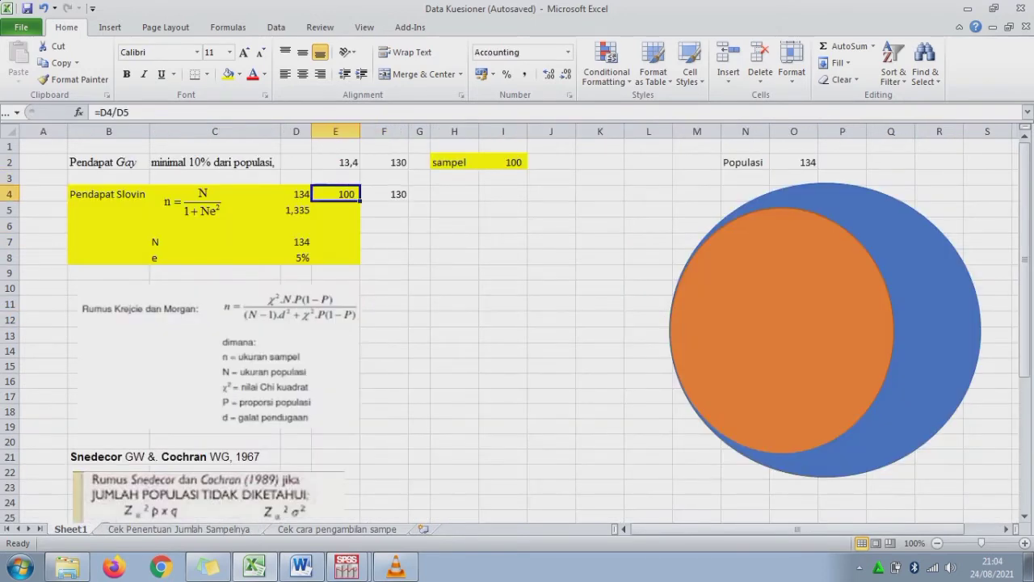
pyautogui.moveTo(108, 194); pyautogui.dragTo(384, 257)
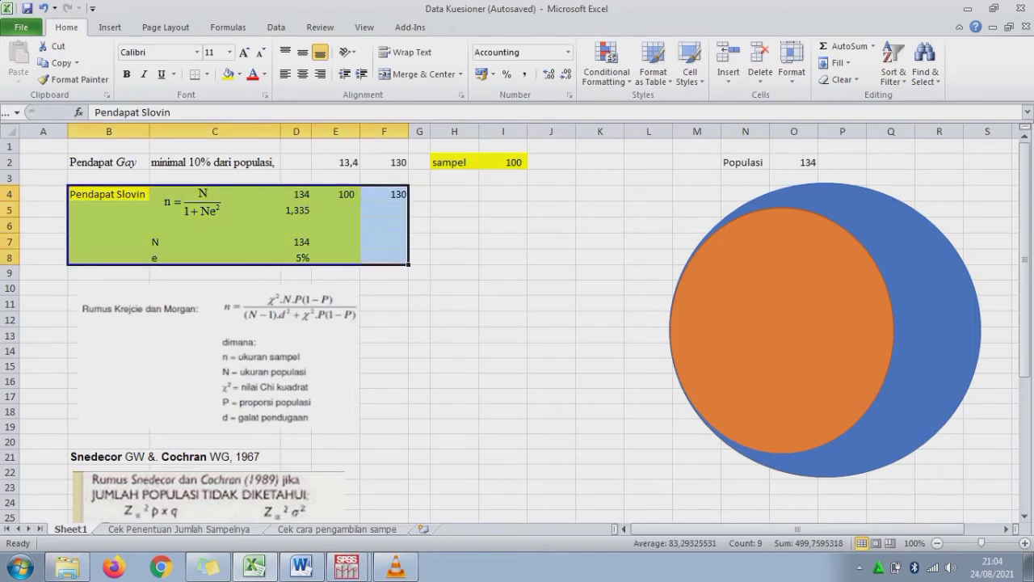
pyautogui.click(218, 356)
pyautogui.click(209, 495)
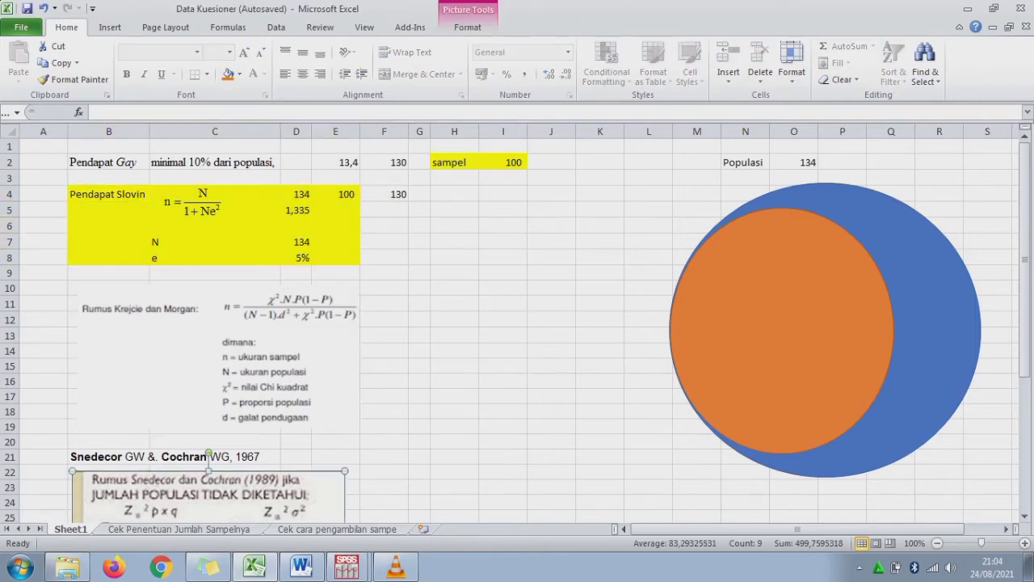
# Copy the Total X1 column down to row 86 and paste it into an empty SPSS variable column
pyautogui.hotkey('ctrl', 'pagedown')
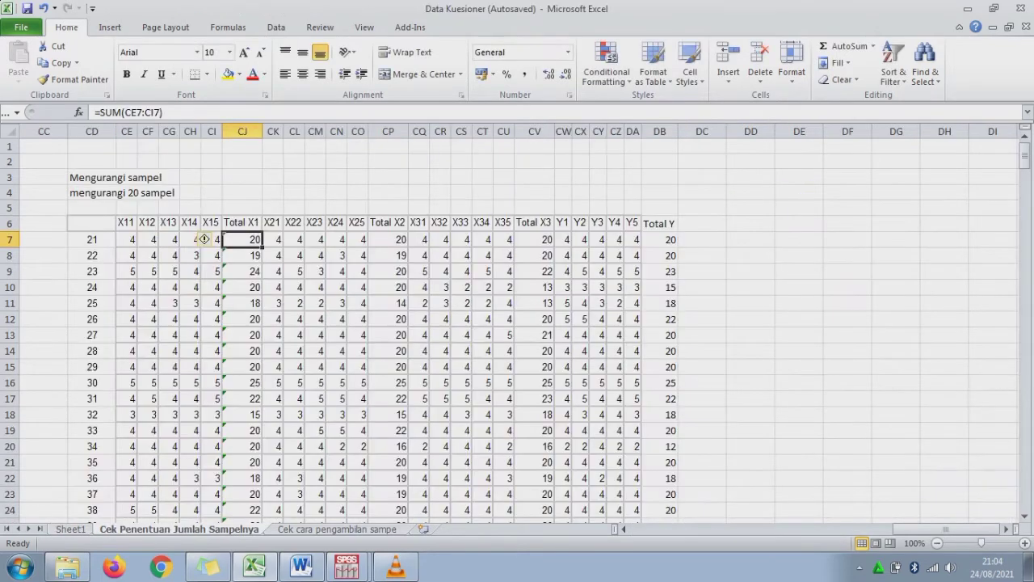
pyautogui.hotkey('ctrl', 'shift', 'Down')
pyautogui.hotkey('ctrl', 'c')
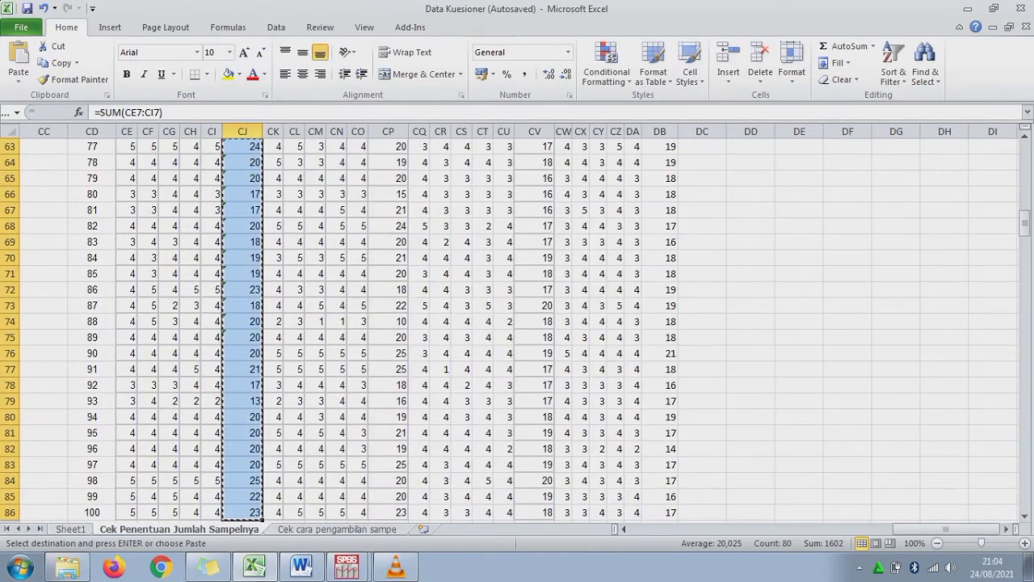
pyautogui.moveTo(347, 567)
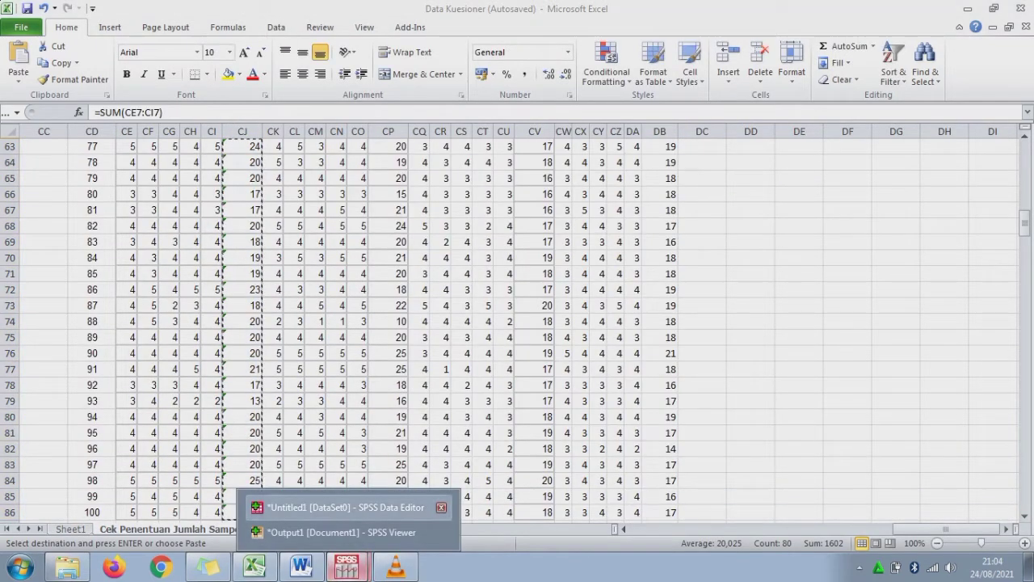
pyautogui.click(347, 502)
pyautogui.click(705, 98)
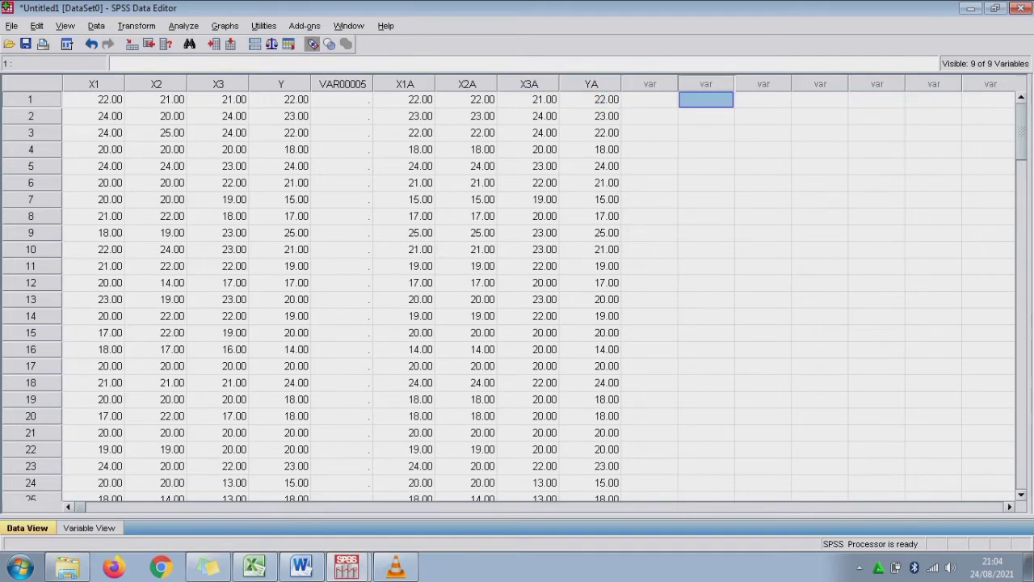
pyautogui.hotkey('ctrl', 'v')
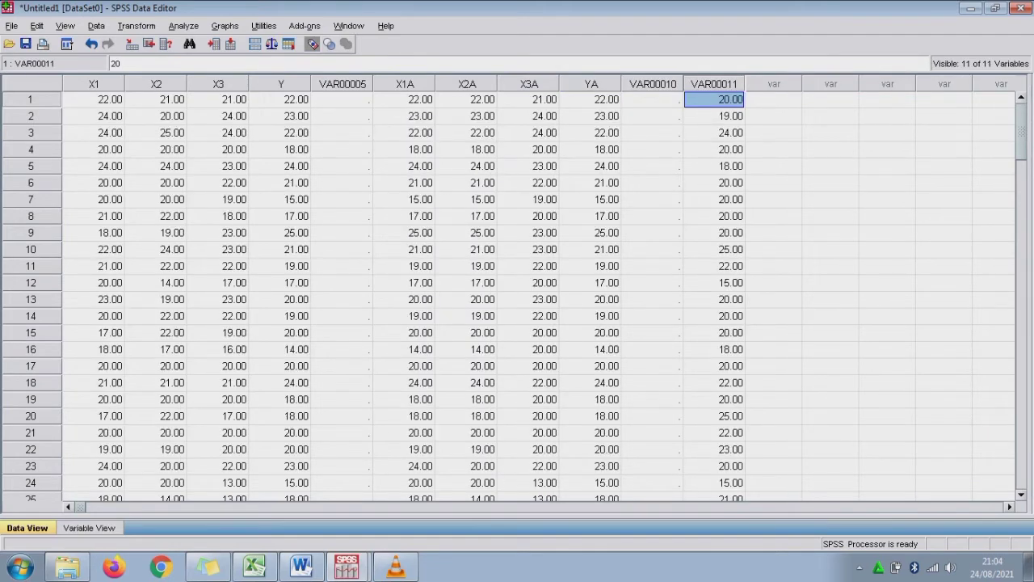
# Copy the Total X2 column from CP7 down and paste it into SPSS as VAR00012
pyautogui.click(254, 567)
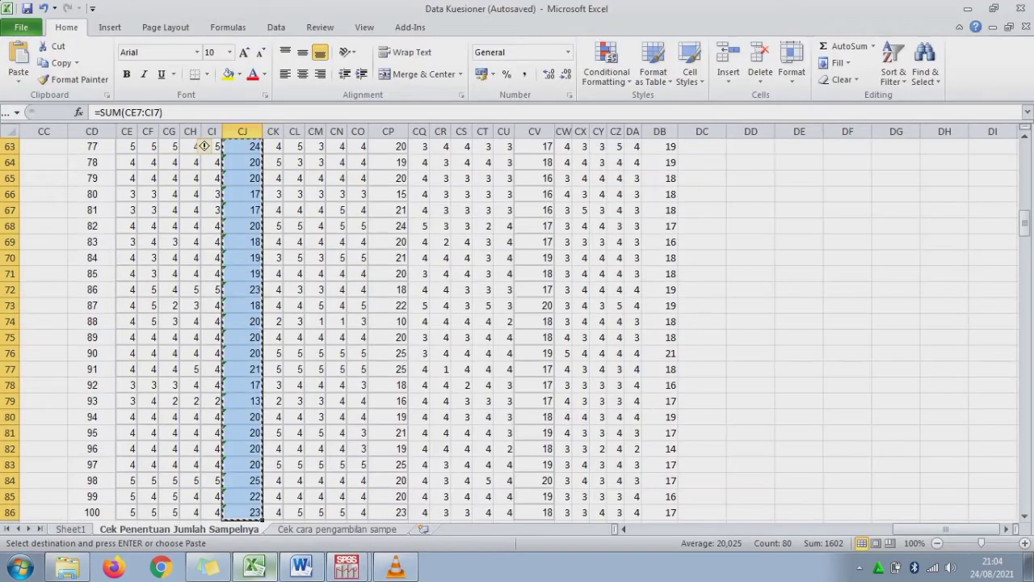
pyautogui.click(397, 145)
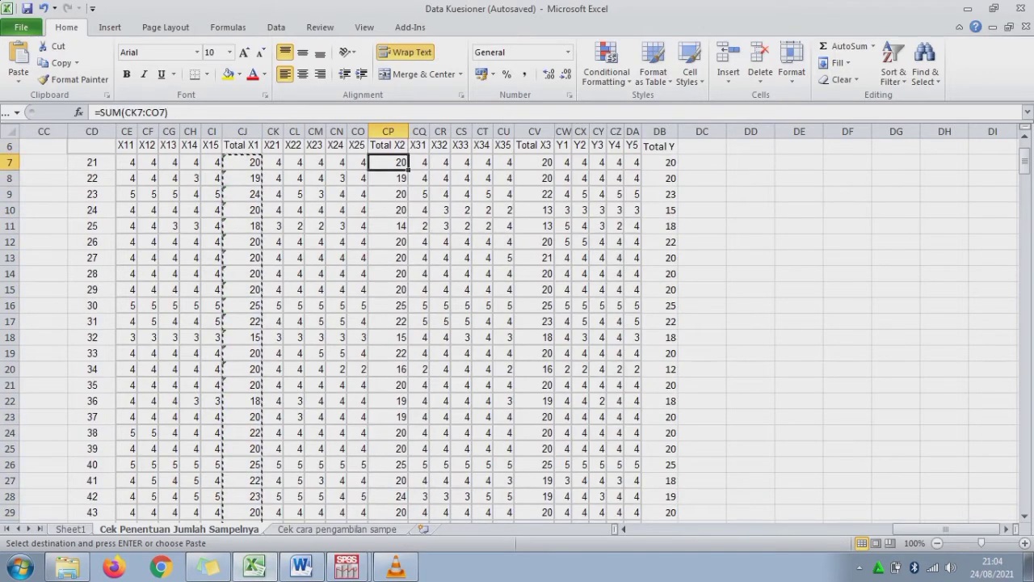
pyautogui.hotkey('ctrl', 'shift', 'Down')
pyautogui.hotkey('ctrl', 'c')
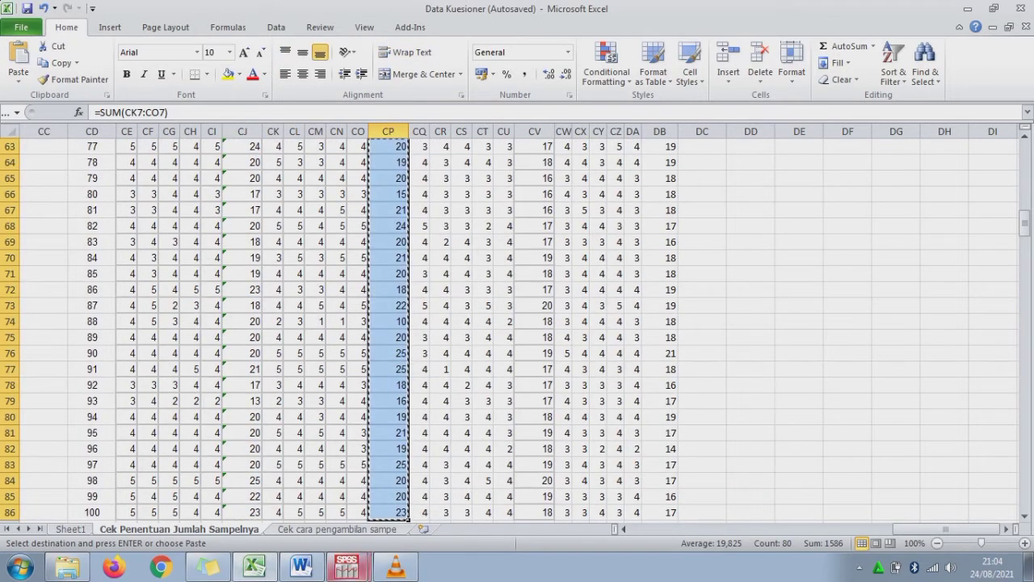
pyautogui.moveTo(347, 567)
pyautogui.click(339, 486)
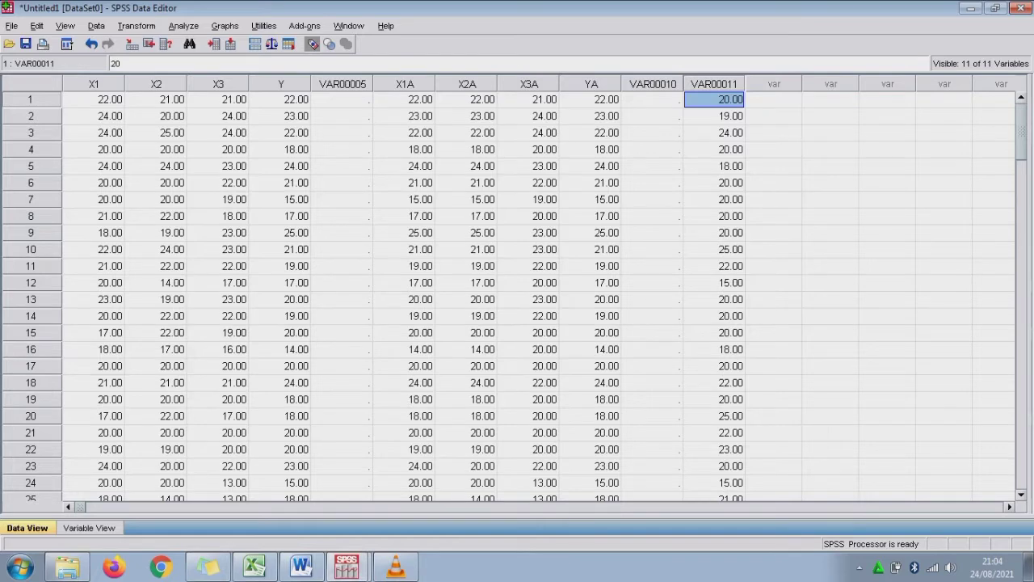
pyautogui.click(774, 98)
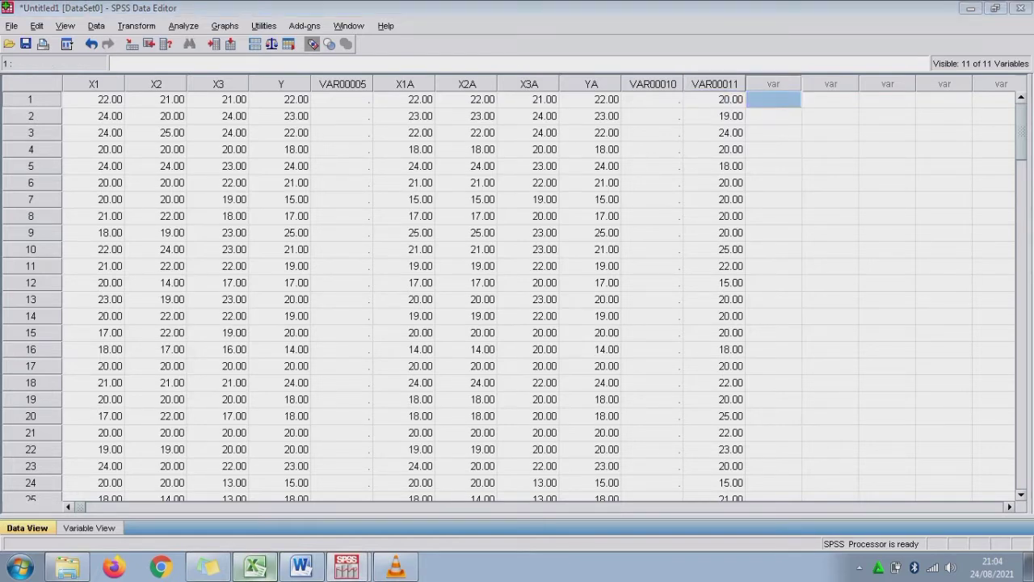
pyautogui.click(255, 567)
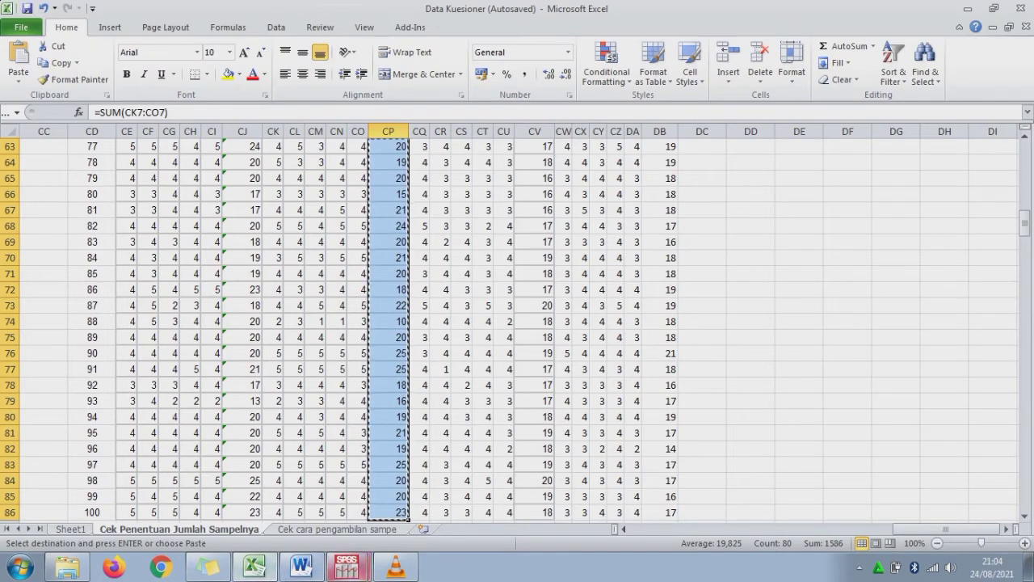
pyautogui.click(347, 567)
pyautogui.click(339, 509)
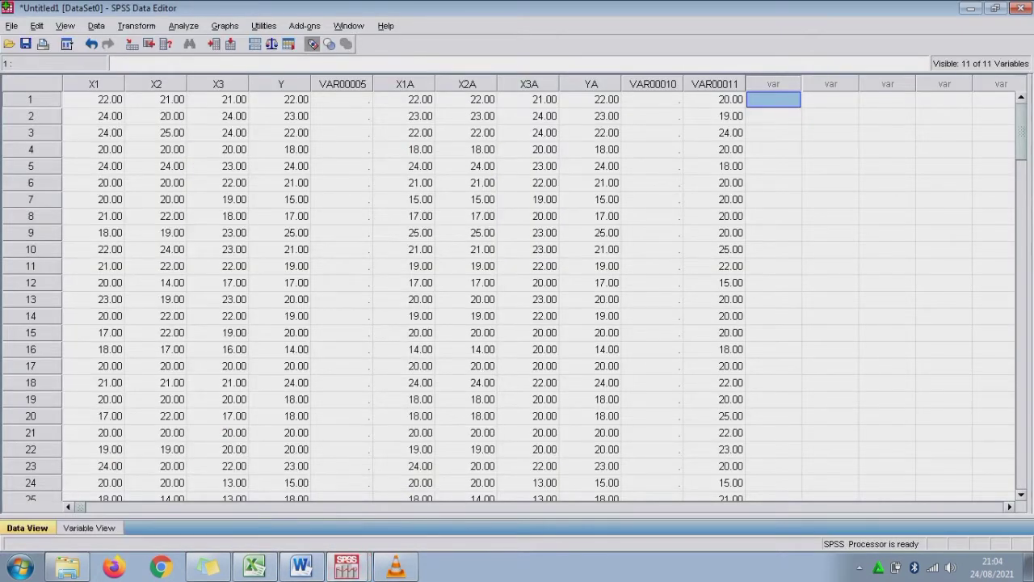
pyautogui.hotkey('ctrl', 'v')
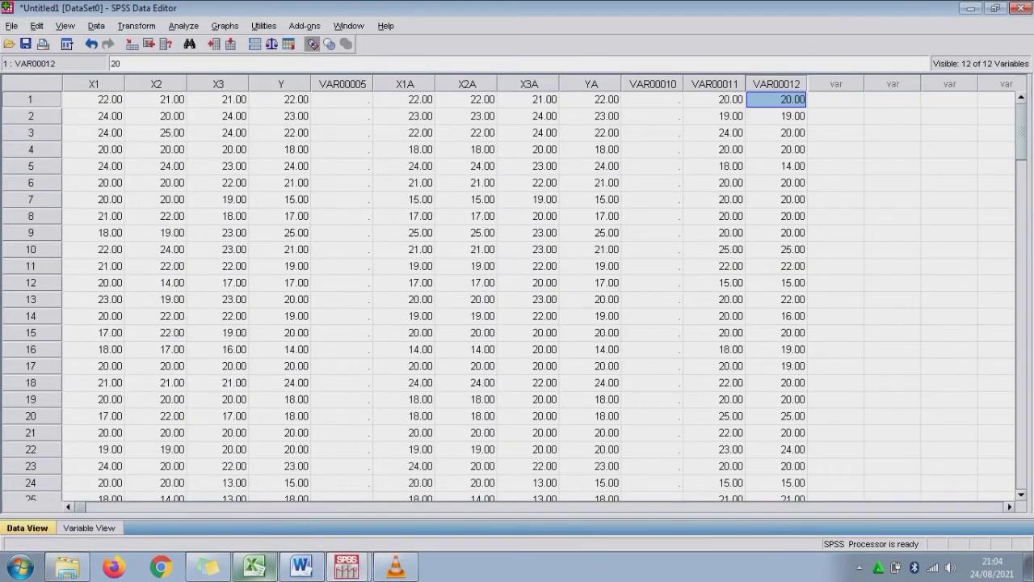
# Copy the Total X3 column down to row 86 and paste it into the next SPSS column
pyautogui.moveTo(255, 567)
pyautogui.click(242, 525)
pyautogui.hotkey('ctrl', 'Up')
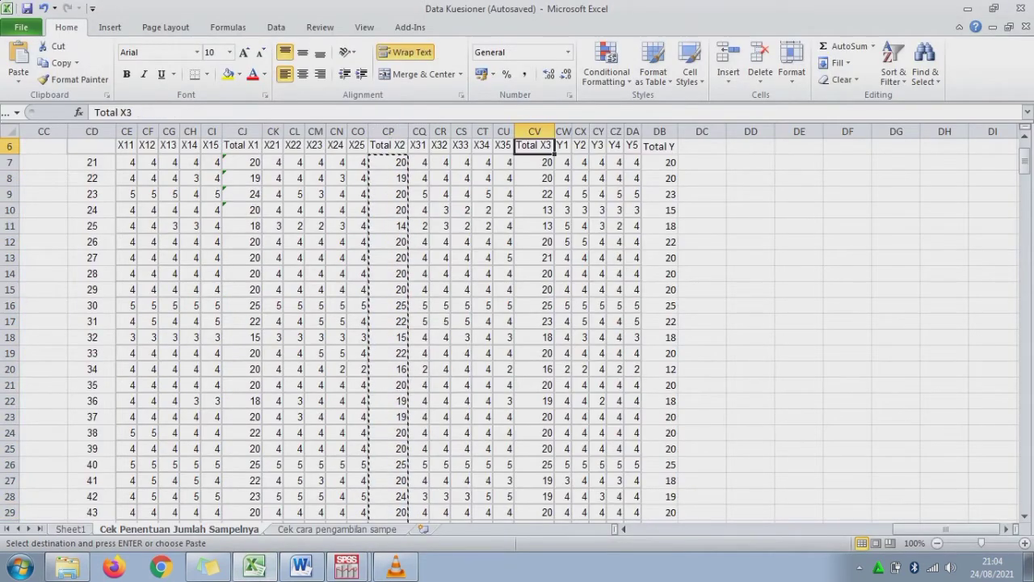
pyautogui.press('Down')
pyautogui.hotkey('ctrl', 'shift', 'Down')
pyautogui.hotkey('ctrl', 'c')
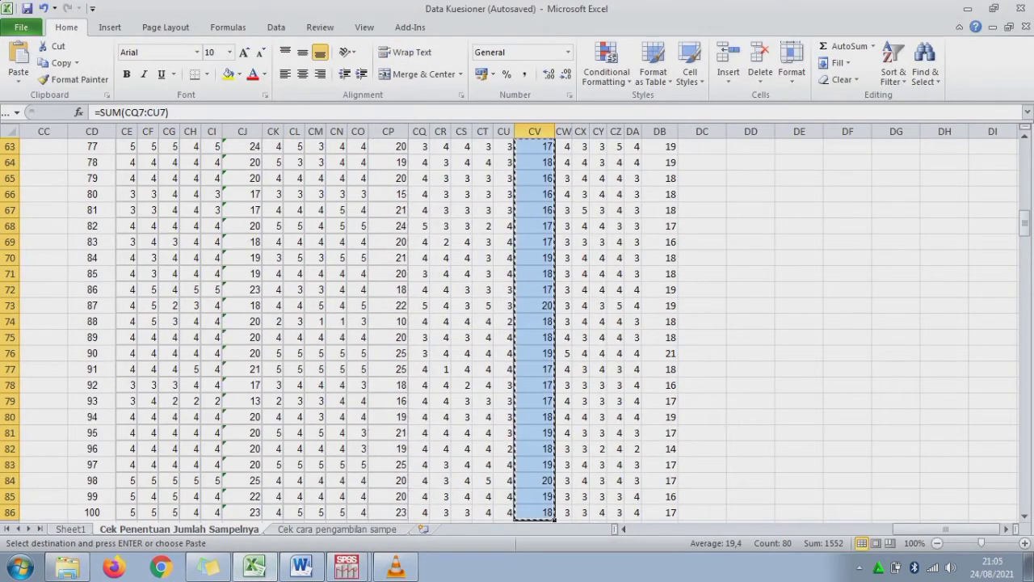
pyautogui.click(346, 567)
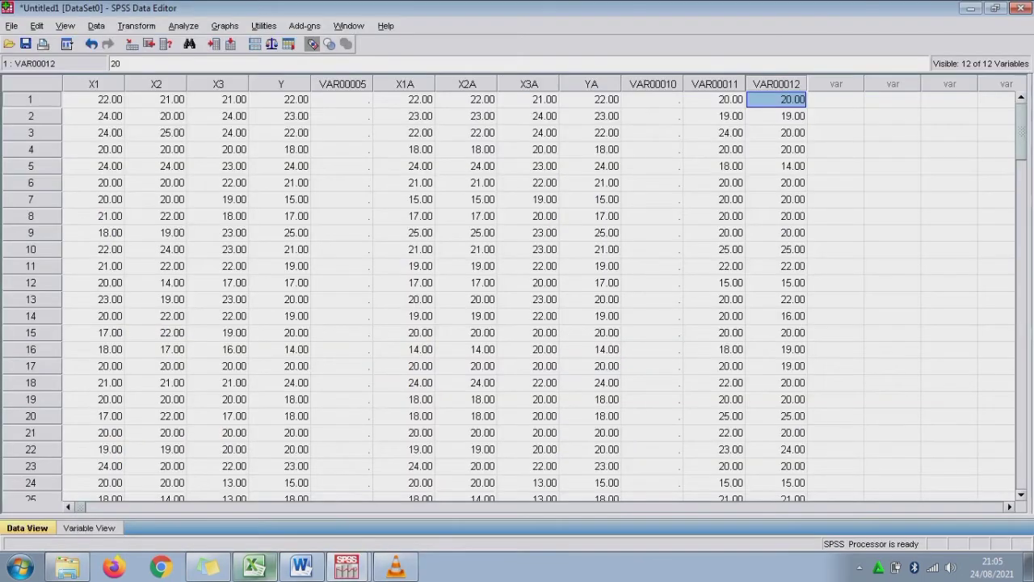
pyautogui.click(836, 98)
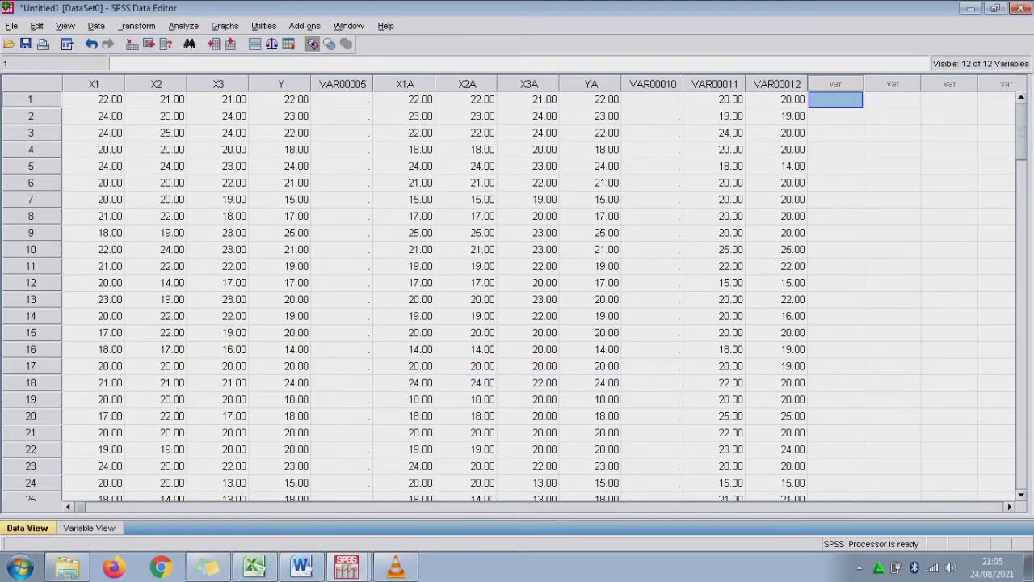
pyautogui.hotkey('ctrl', 'v')
# Paste the DB totals column into SPSS as VAR00014 and show Variable View
pyautogui.click(253, 568)
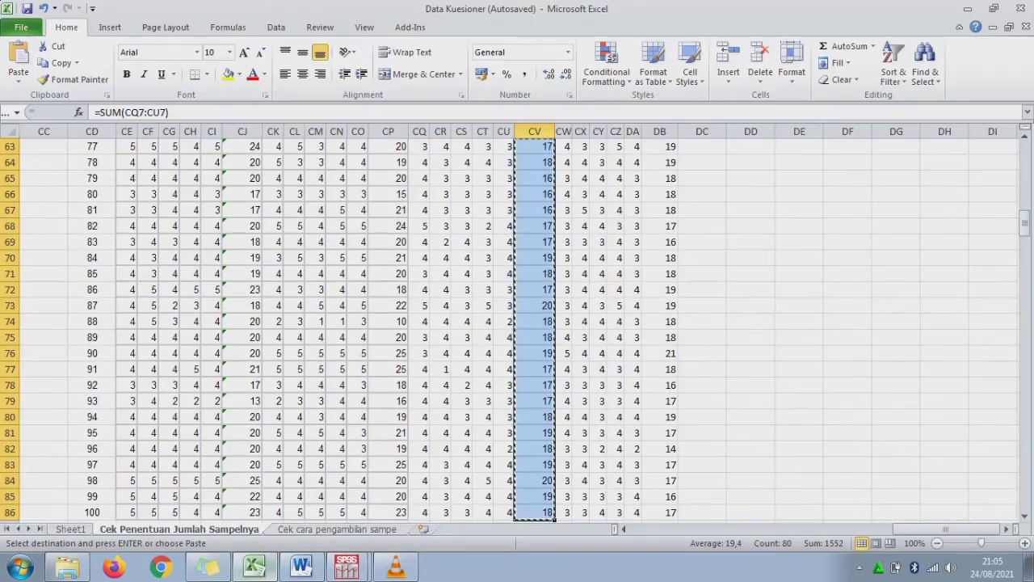
pyautogui.click(702, 242)
pyautogui.press('Left')
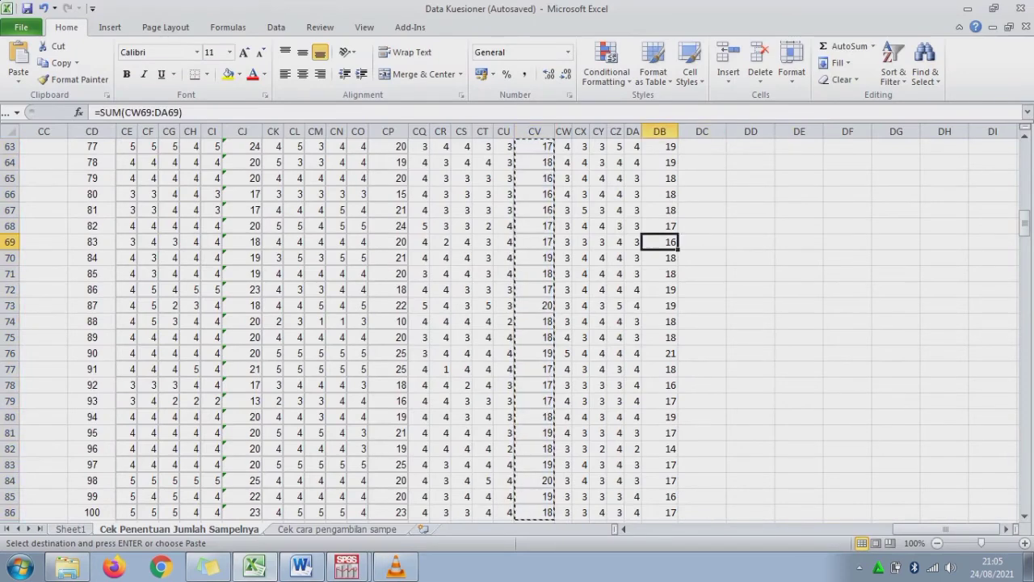
pyautogui.hotkey('ctrl', 'Up')
pyautogui.hotkey('ctrl', 'shift', 'Down')
pyautogui.hotkey('ctrl', 'c')
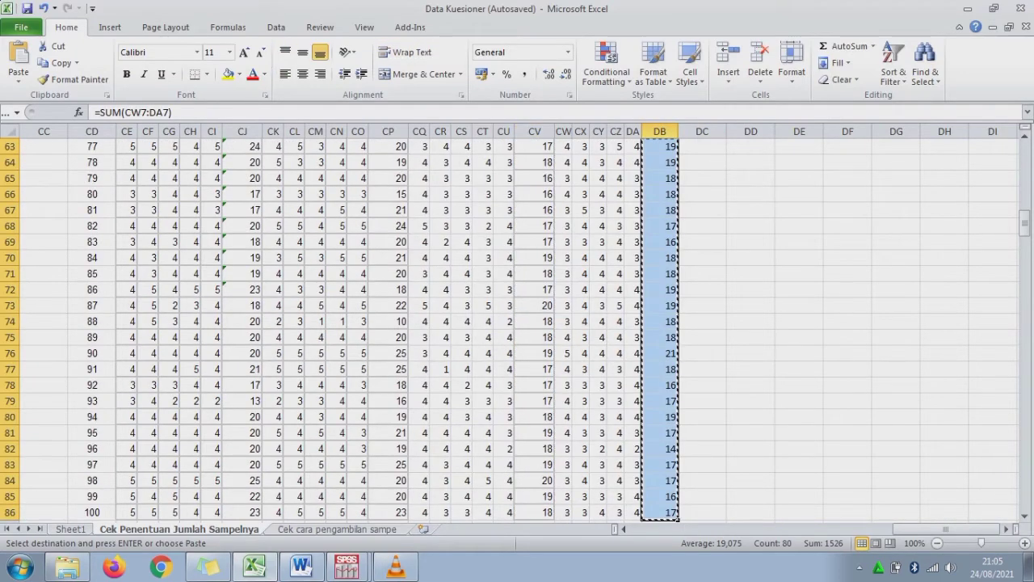
pyautogui.click(347, 567)
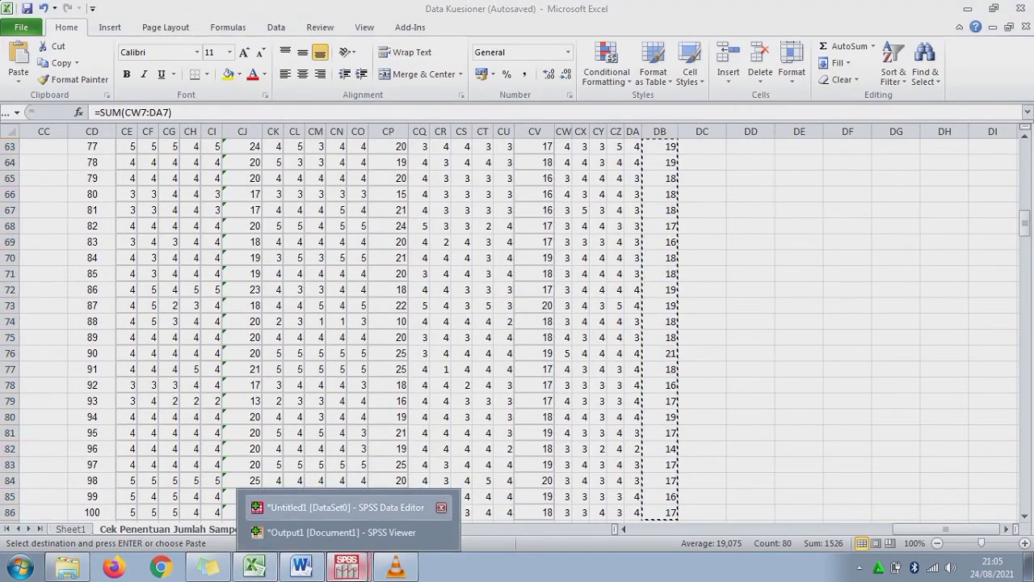
pyautogui.click(347, 508)
pyautogui.click(896, 98)
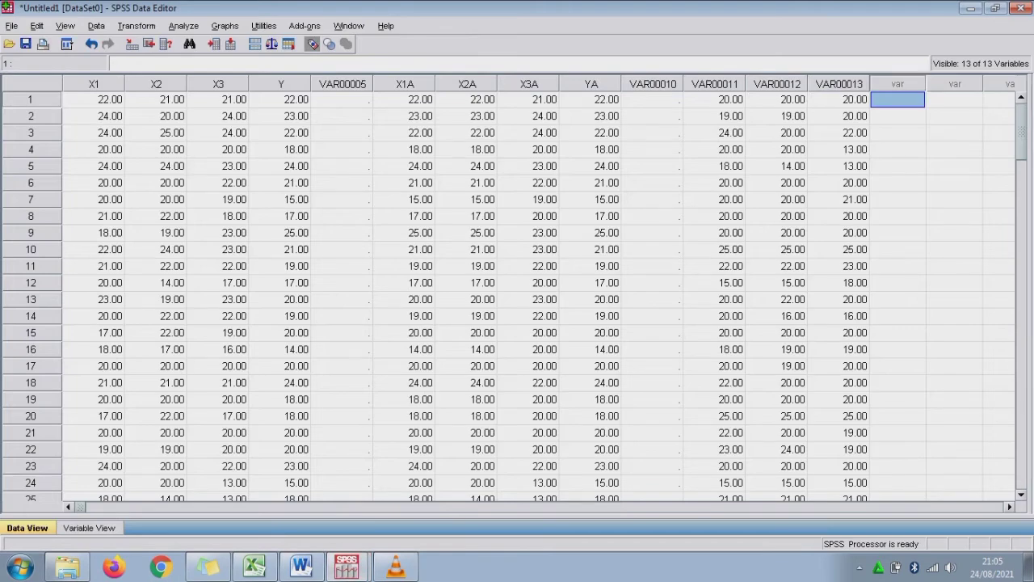
pyautogui.hotkey('ctrl', 'v')
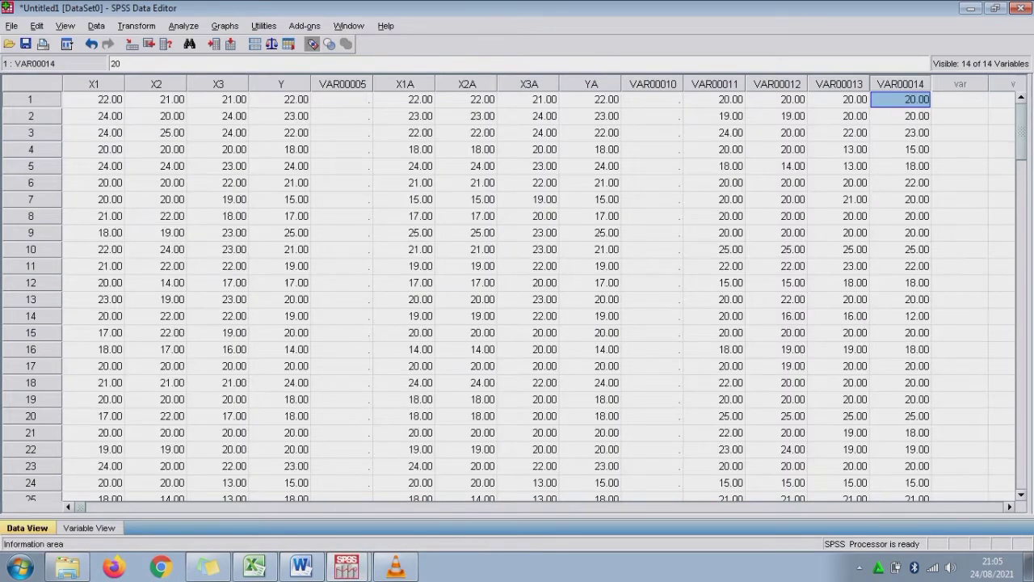
pyautogui.click(89, 528)
# Rename variables 11, 12 and 13 to X1B, X2B and X3B in Variable View
pyautogui.click(93, 246)
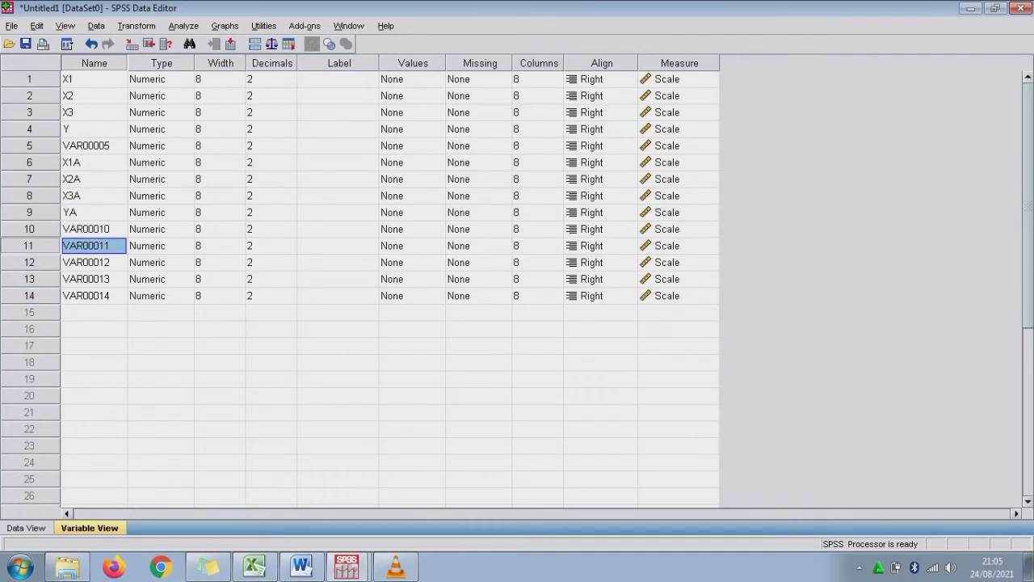
pyautogui.write('X1B')
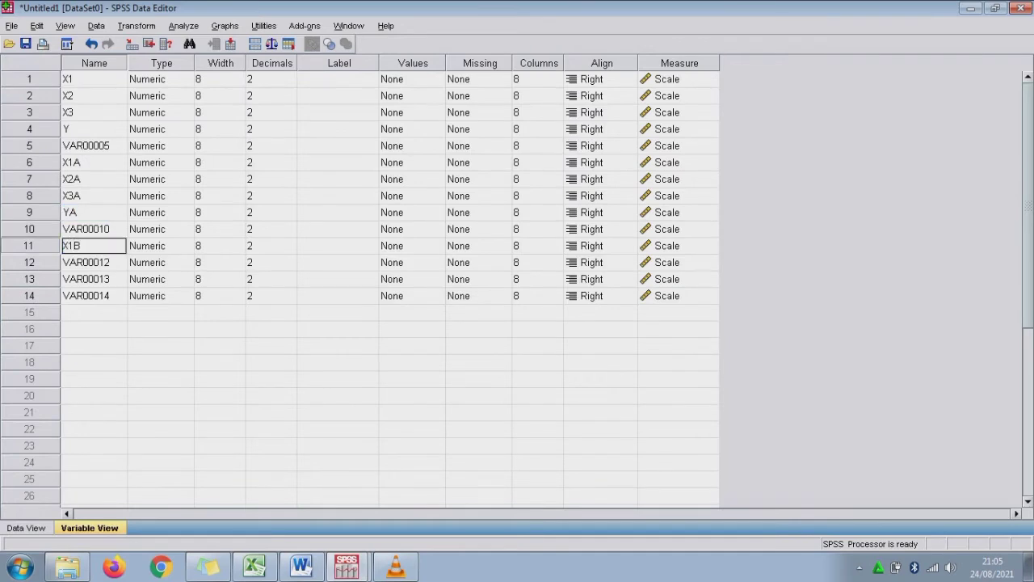
pyautogui.press('Tab')
pyautogui.press('Down')
pyautogui.press('Left')
pyautogui.write('X')
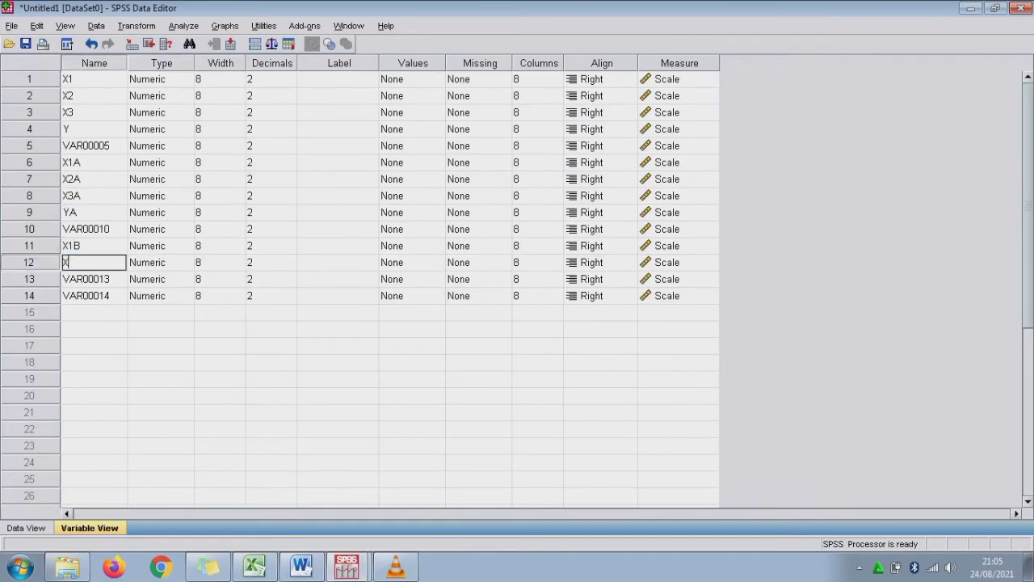
pyautogui.write('2B')
pyautogui.press('Return')
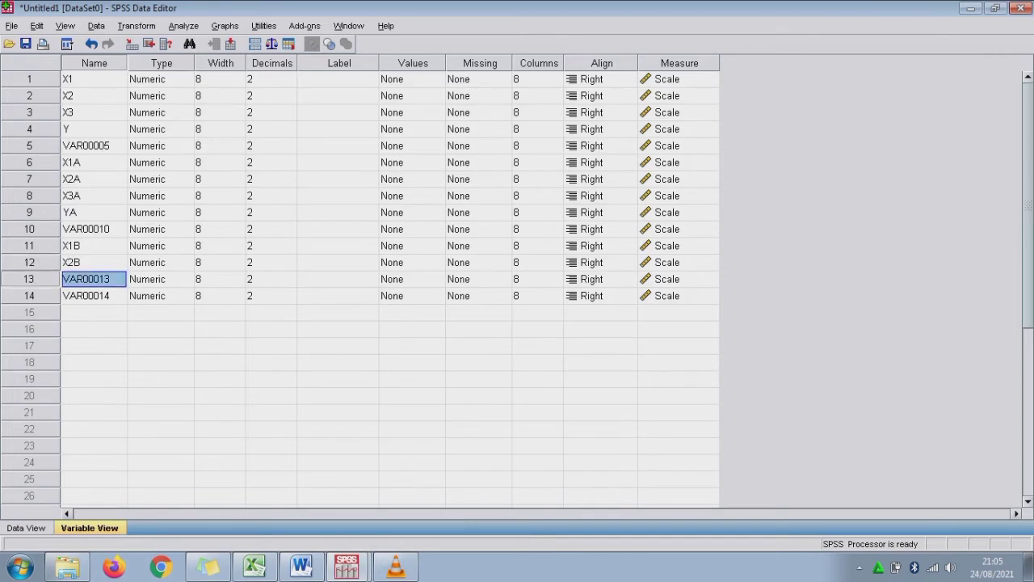
pyautogui.write('X3')
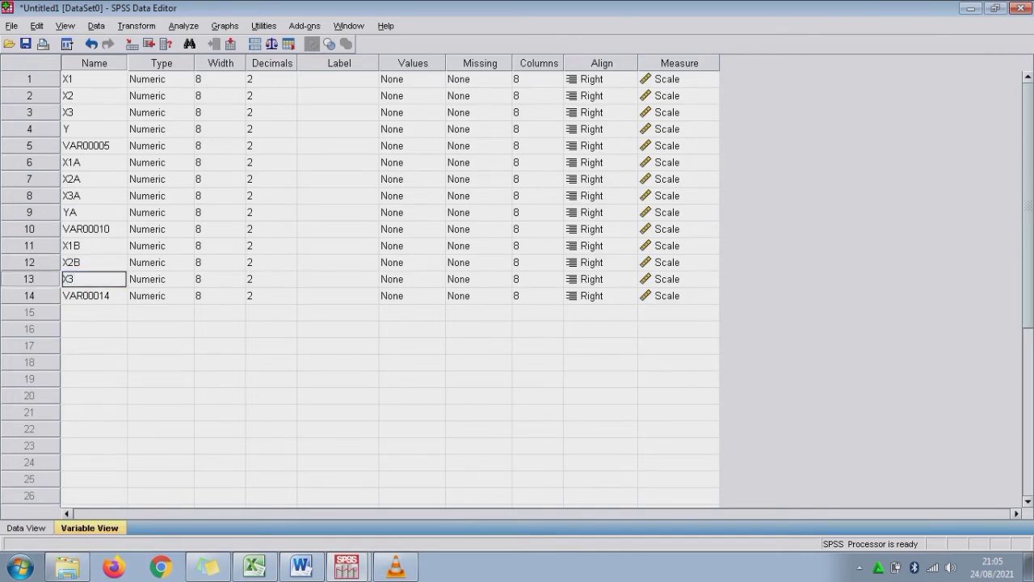
pyautogui.write('B')
pyautogui.press('Return')
# Name variable 14 YB, then swap predictors X1A–X3A for X1B–X3B in Linear Regression
pyautogui.write('Y')
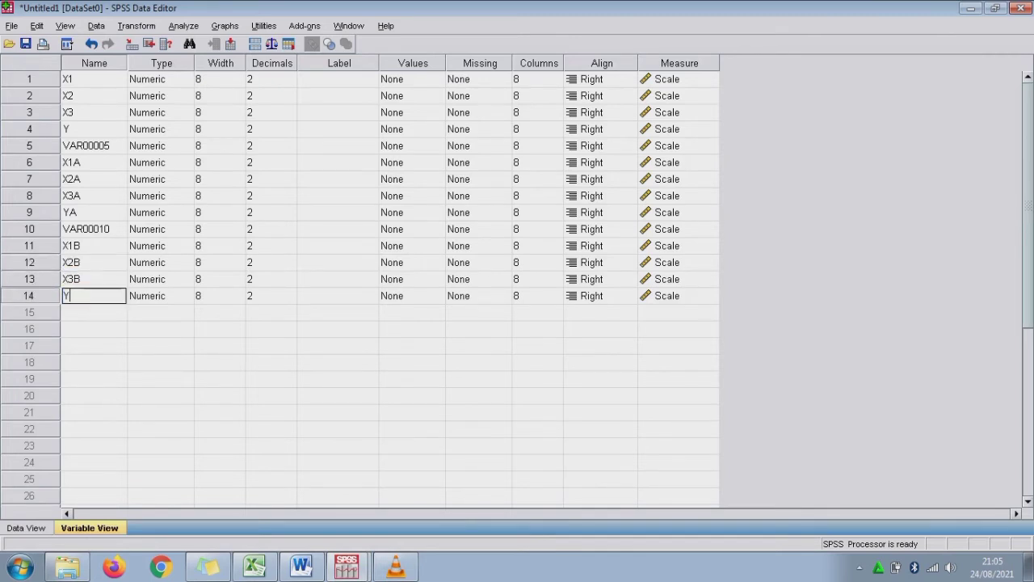
pyautogui.write('B')
pyautogui.click(26, 528)
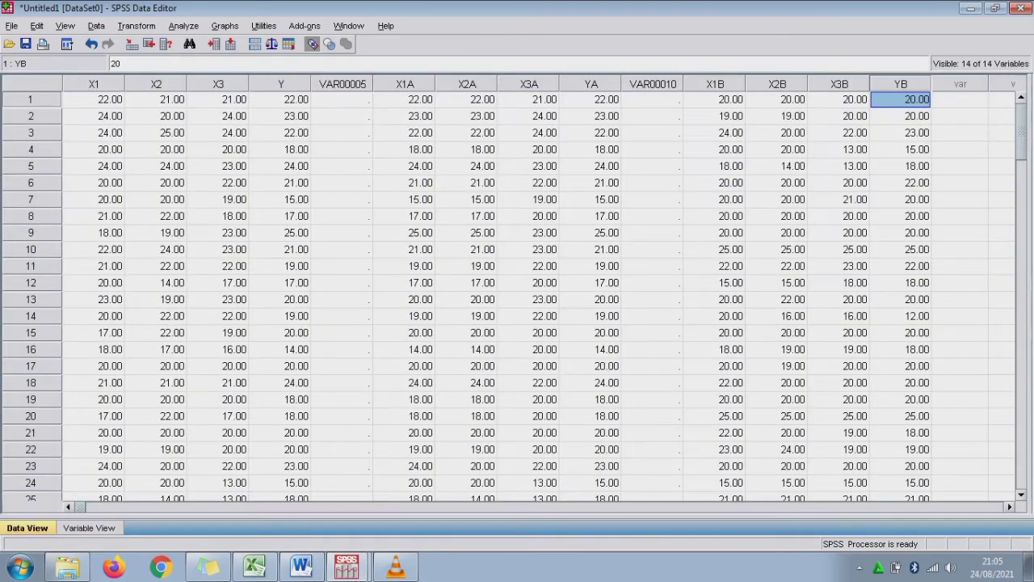
pyautogui.click(184, 26)
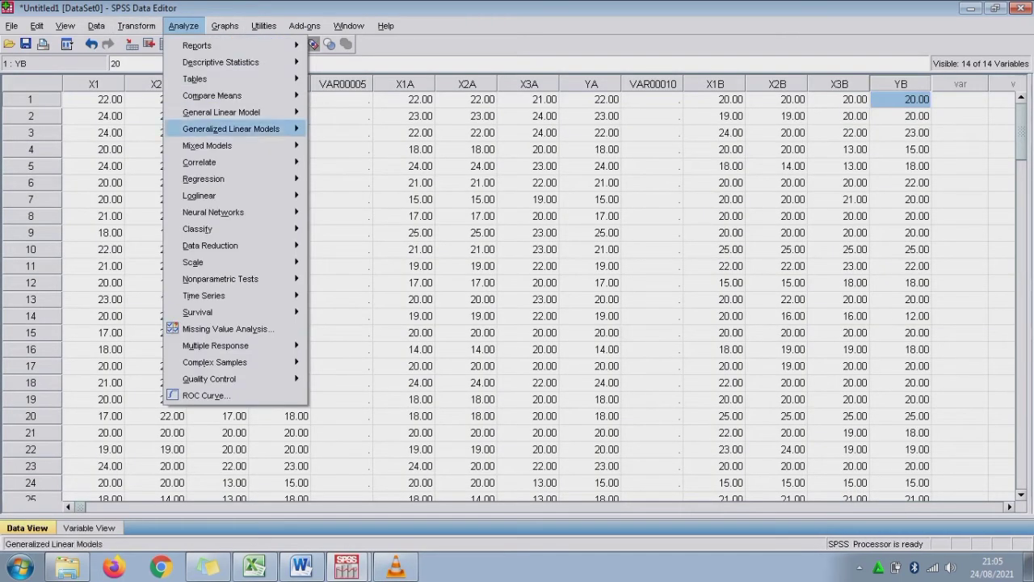
pyautogui.moveTo(235, 178)
pyautogui.click(335, 178)
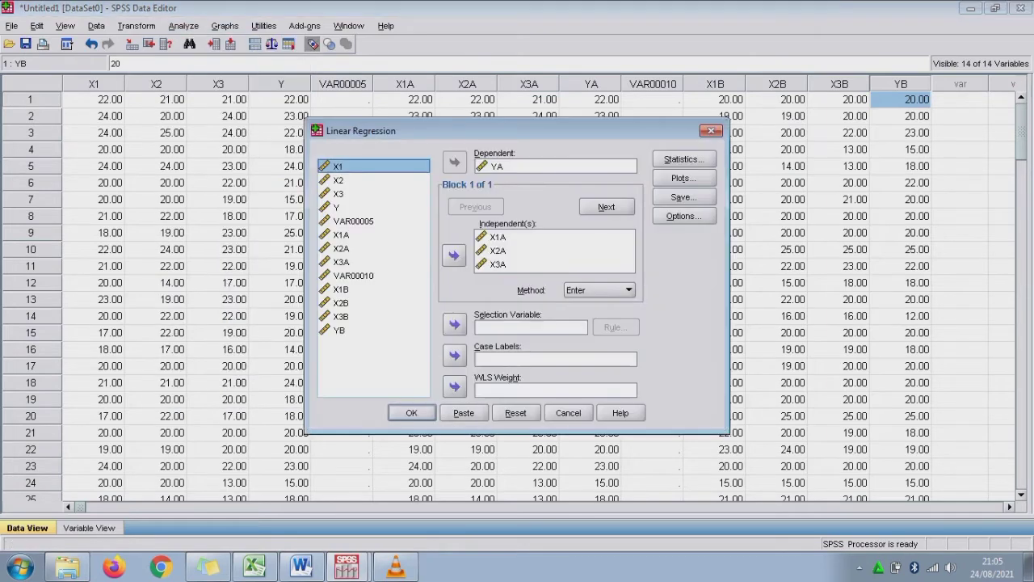
pyautogui.moveTo(497, 236); pyautogui.dragTo(497, 264)
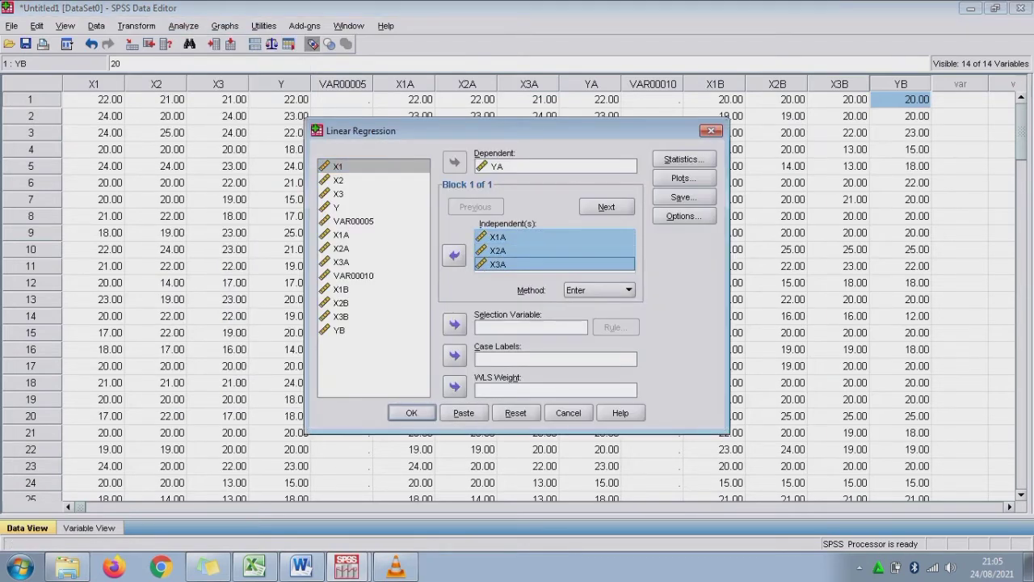
pyautogui.click(454, 255)
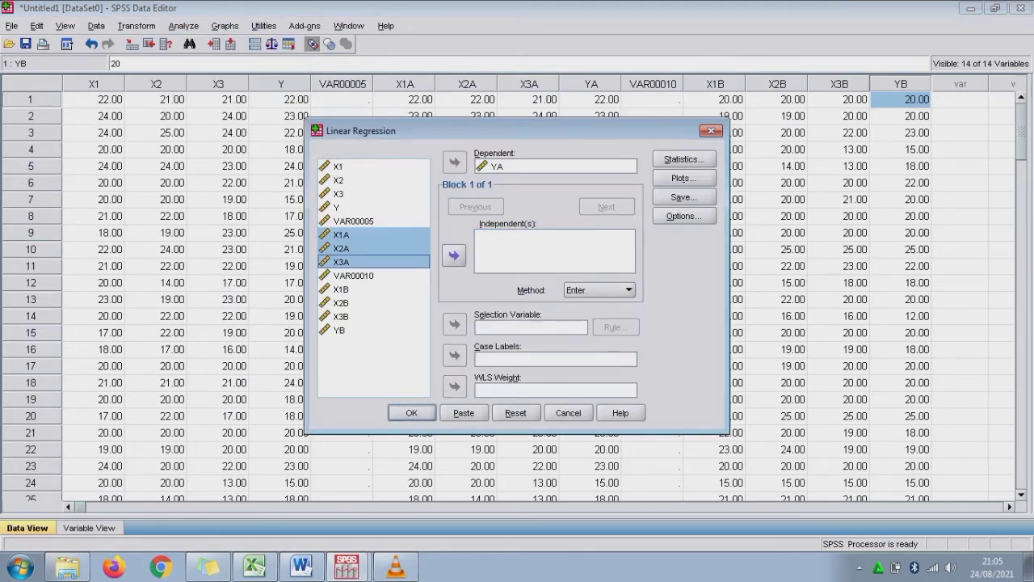
pyautogui.moveTo(341, 289); pyautogui.dragTo(341, 315)
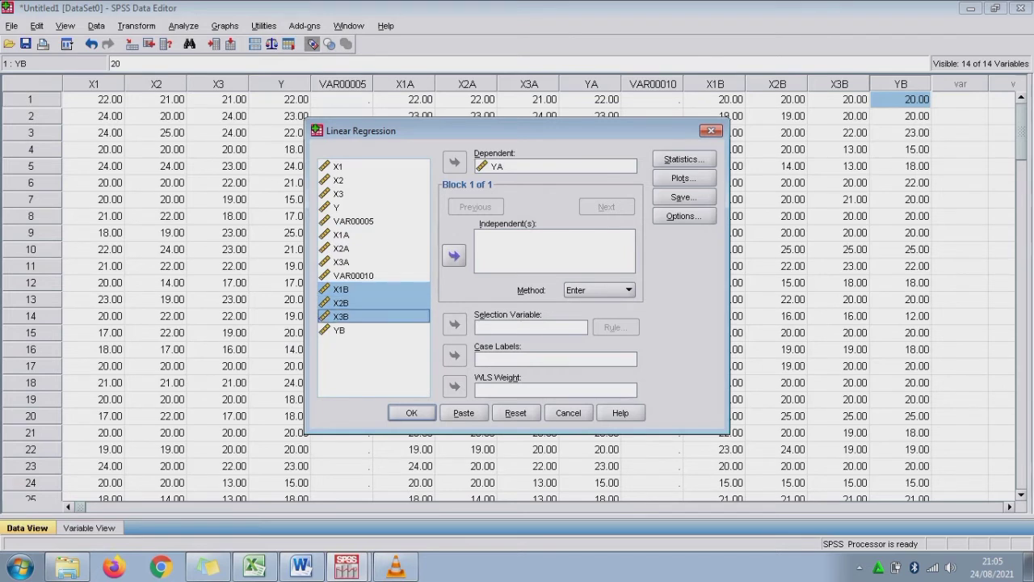
pyautogui.click(454, 256)
# Replace dependent variable YA with YB and run the regression
pyautogui.click(555, 166)
pyautogui.click(454, 162)
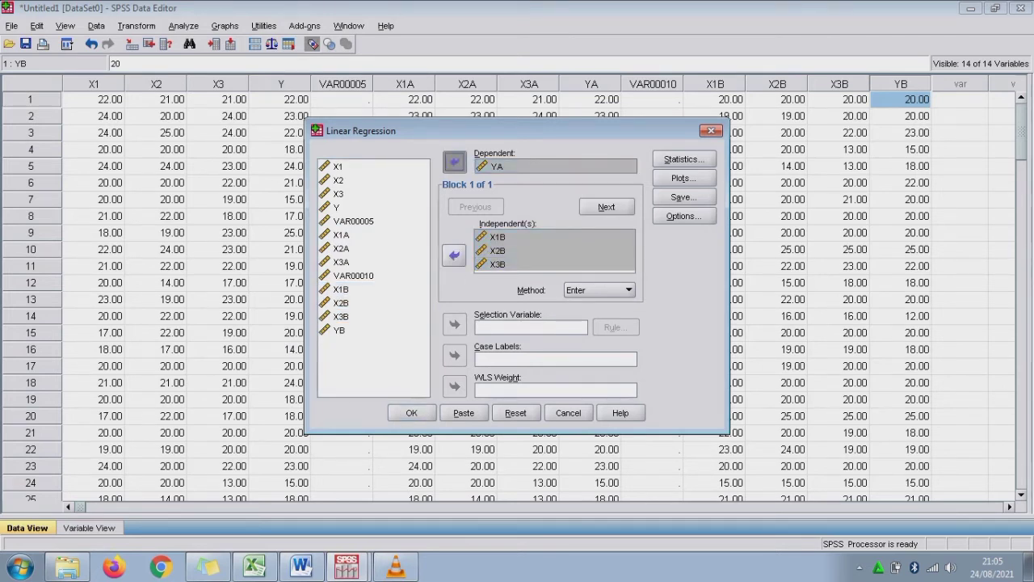
pyautogui.click(338, 343)
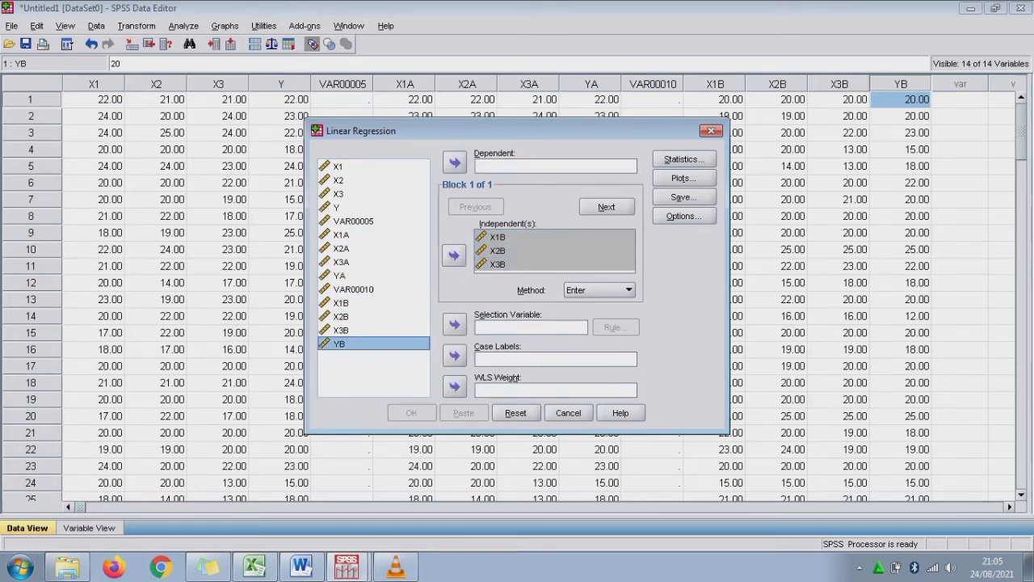
pyautogui.click(455, 163)
pyautogui.press('Return')
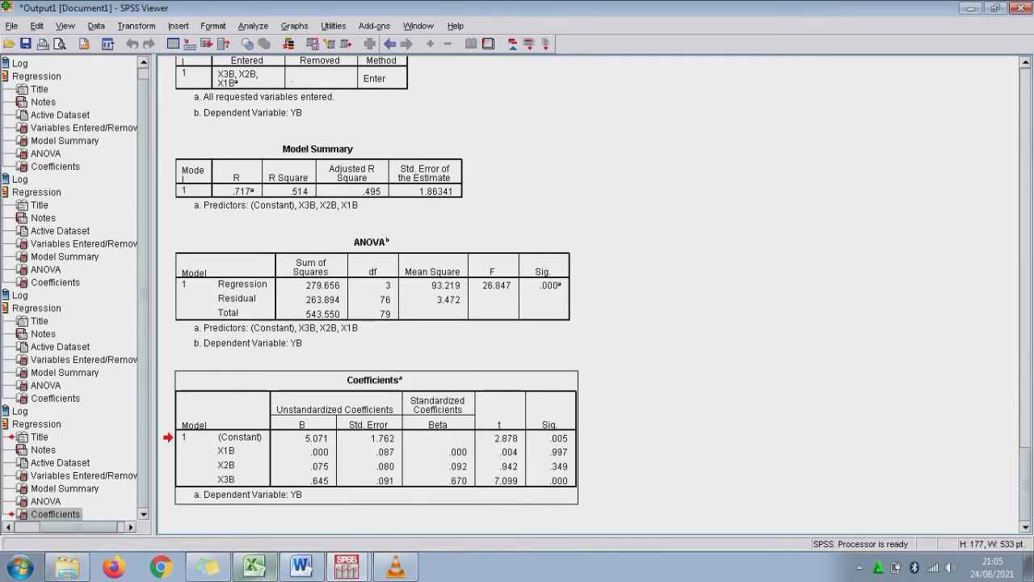
pyautogui.click(254, 565)
# Paste the YB Coefficients table as a picture at cell CF88
pyautogui.click(169, 496)
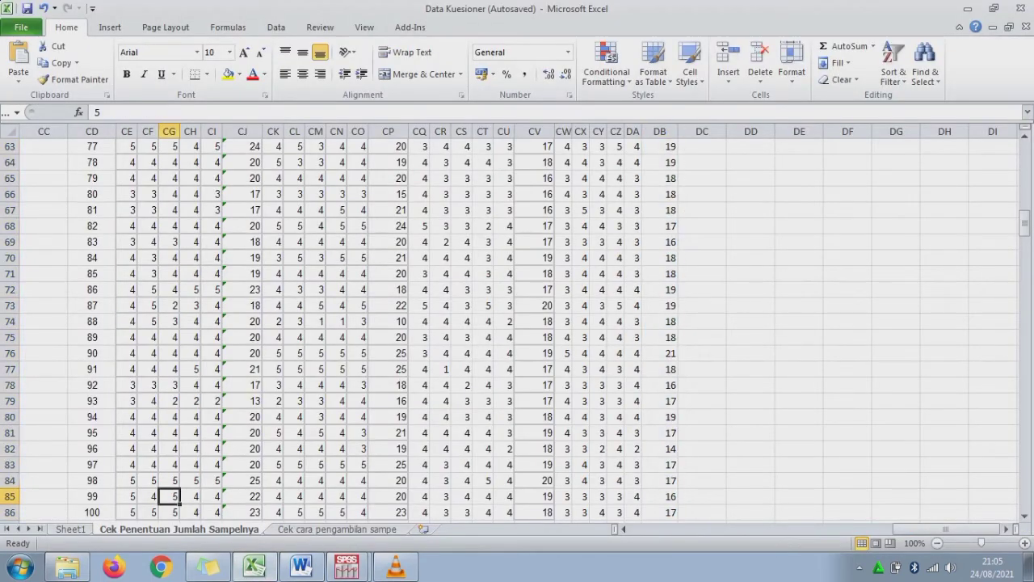
pyautogui.press('Down')
pyautogui.press('Down')
pyautogui.press('Down')
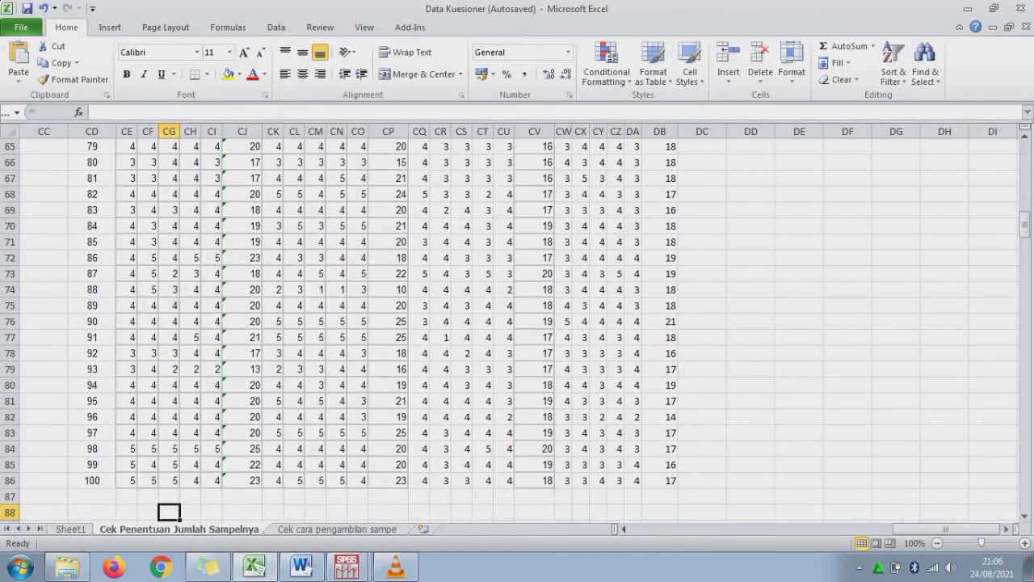
pyautogui.rightClick(154, 511)
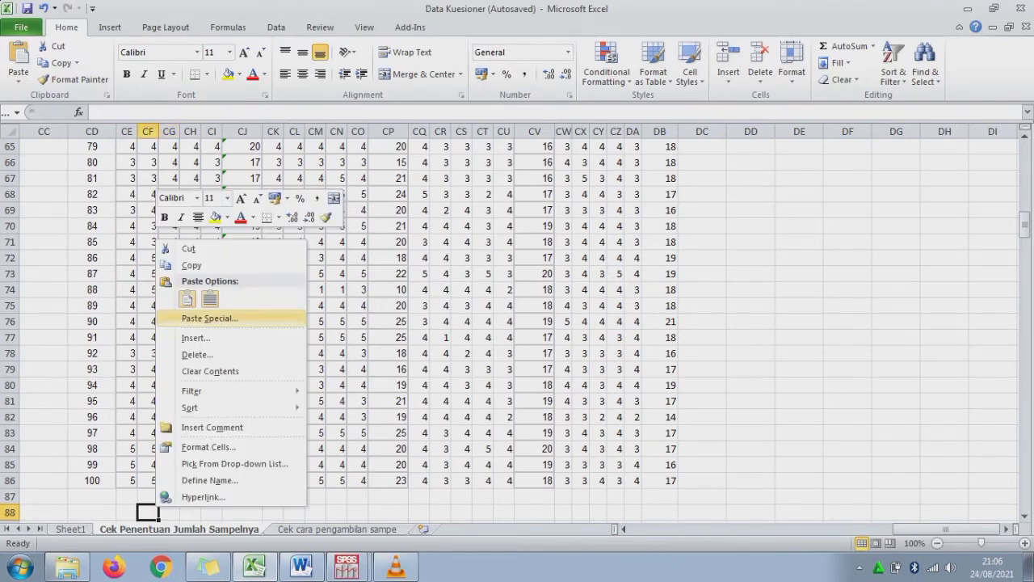
pyautogui.click(207, 317)
pyautogui.click(340, 456)
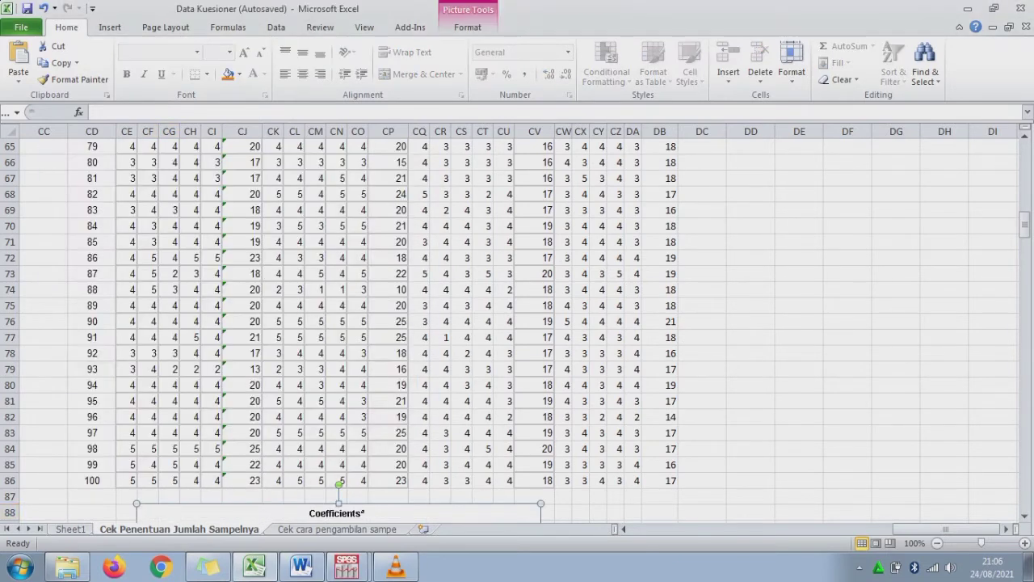
pyautogui.click(189, 480)
# Navigate down and left to the earlier results near row 106 in column B
pyautogui.press('Down')
pyautogui.press('Down')
pyautogui.press('Down')
pyautogui.press('Down')
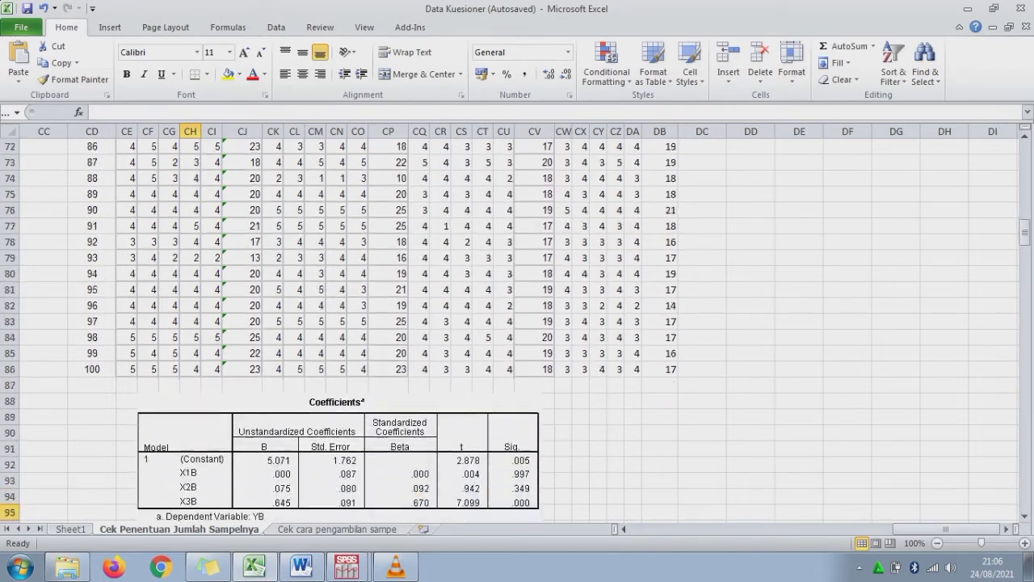
pyautogui.press('Down')
pyautogui.press('Down')
pyautogui.press('Down')
pyautogui.click(29, 465)
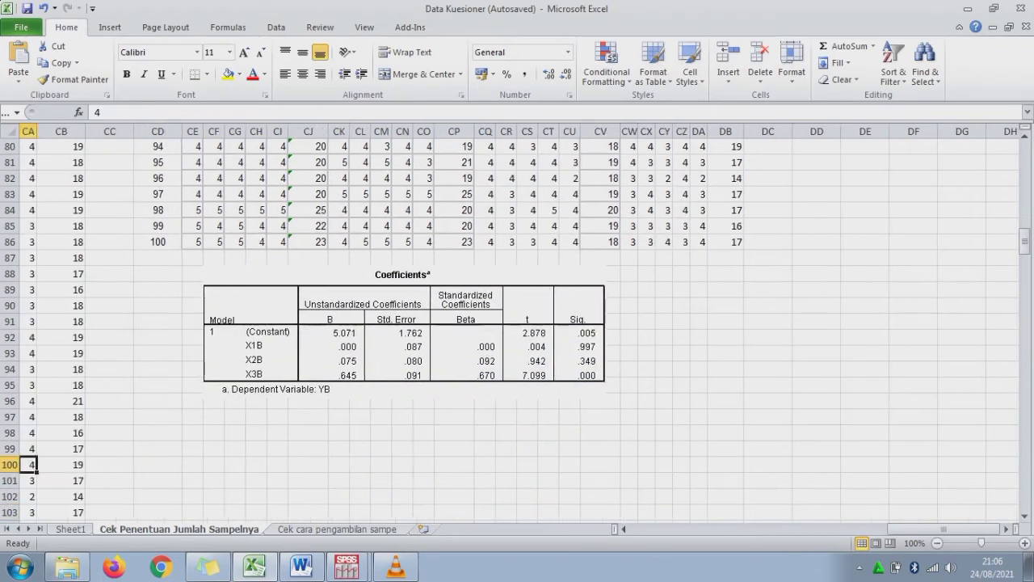
pyautogui.hotkey('ctrl', 'Left')
pyautogui.hotkey('ctrl', 'Left')
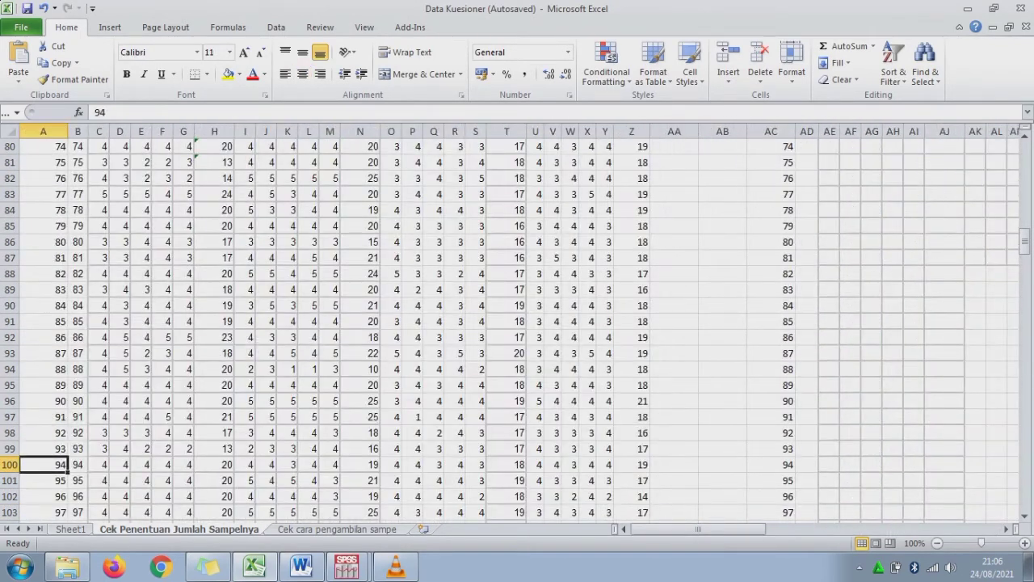
pyautogui.hotkey('ctrl', 'Down')
pyautogui.press('Right')
# Copy the Signifikan jika nilai sig < 0,05 block E117:H121
pyautogui.hotkey('ctrl', 'Up')
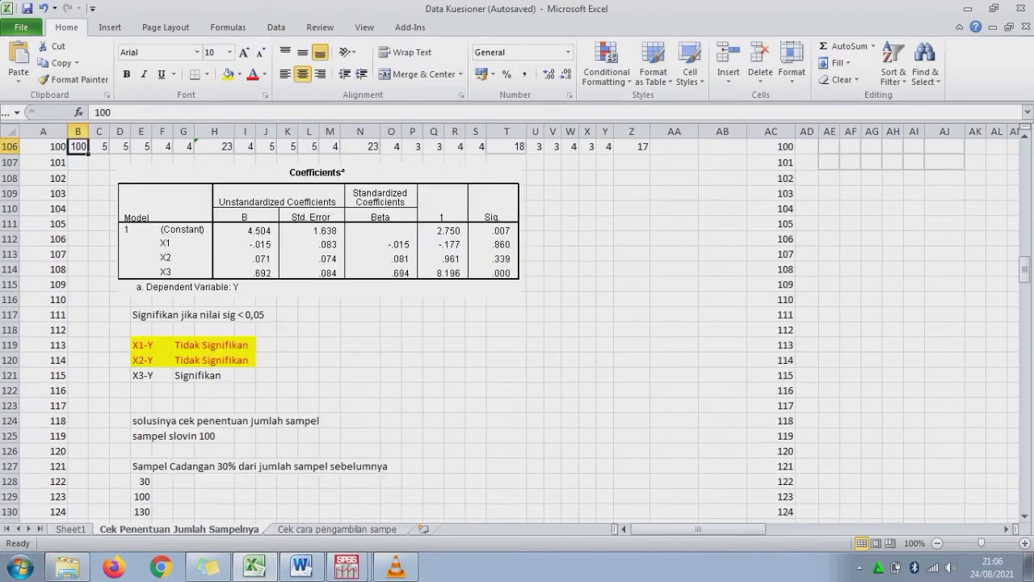
pyautogui.moveTo(145, 315); pyautogui.dragTo(234, 374)
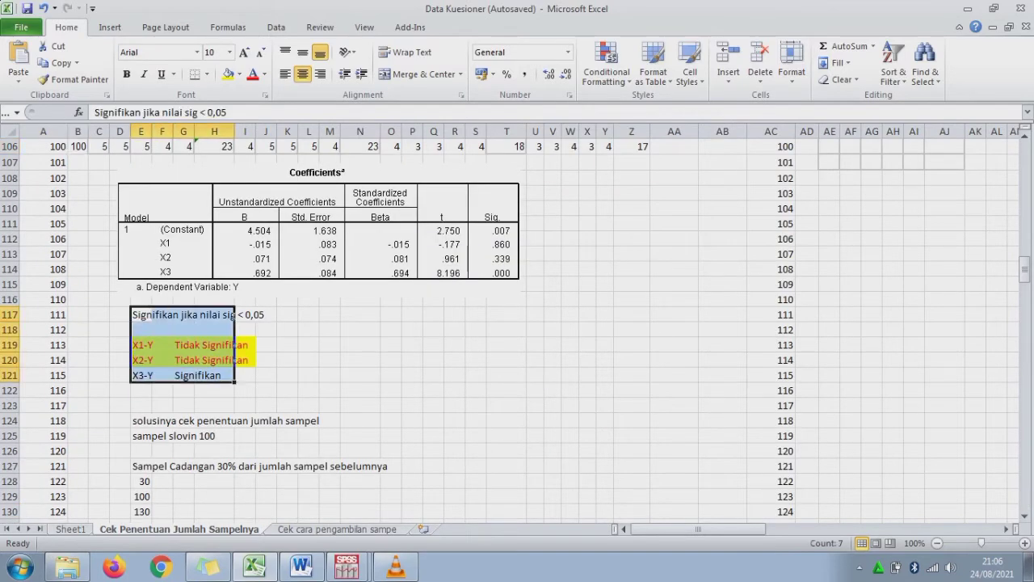
pyautogui.hotkey('ctrl', 'c')
# Paste the significance block at CF98 beneath the YB Coefficients table
pyautogui.click(723, 224)
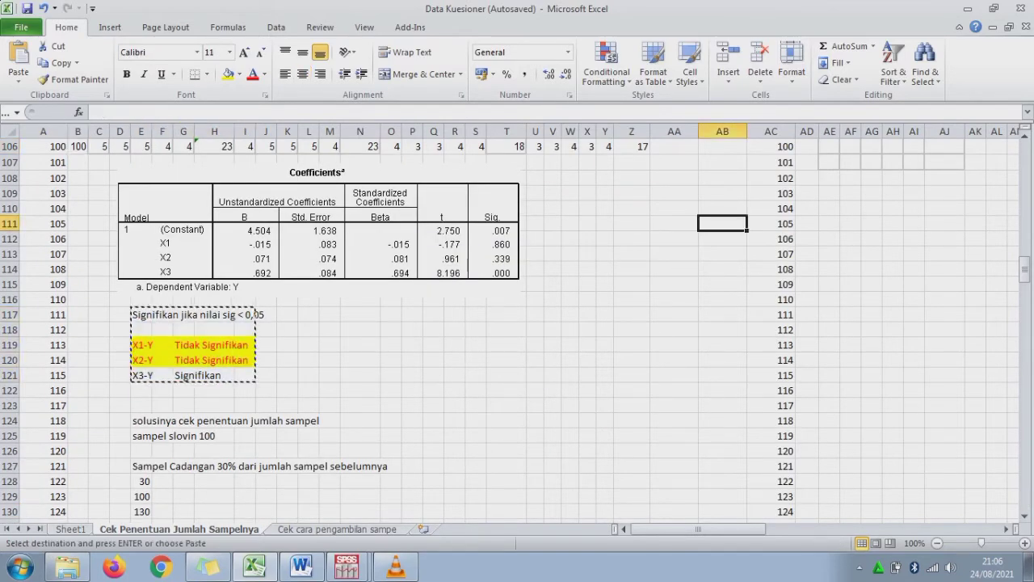
pyautogui.hotkey('ctrl', 'Right')
pyautogui.hotkey('ctrl', 'Left')
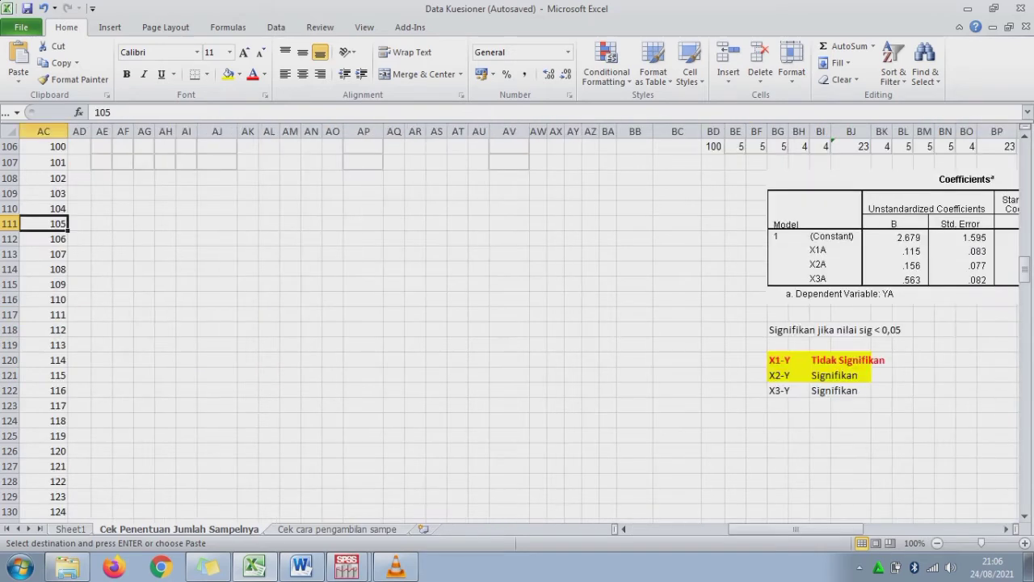
pyautogui.click(889, 243)
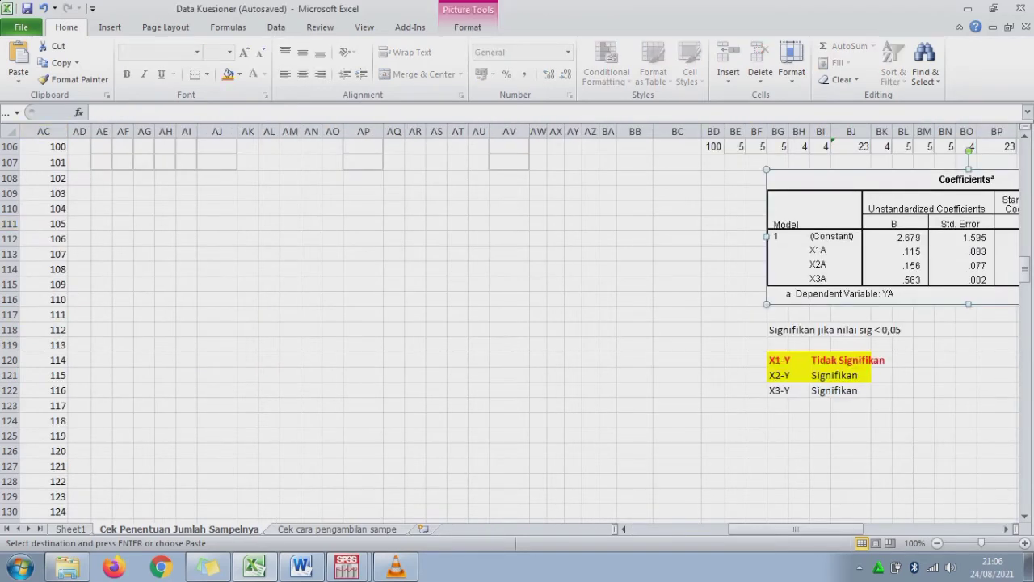
pyautogui.click(757, 162)
pyautogui.press('Right')
pyautogui.press('Right')
pyautogui.press('Right')
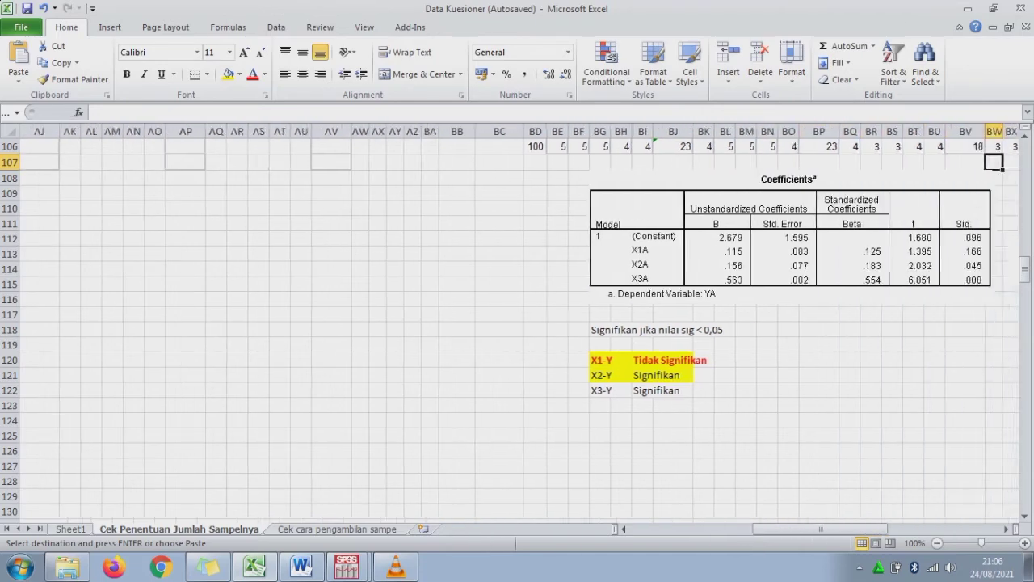
pyautogui.hotkey('ctrl', 'Up')
pyautogui.press('Right')
pyautogui.press('Right')
pyautogui.press('Right')
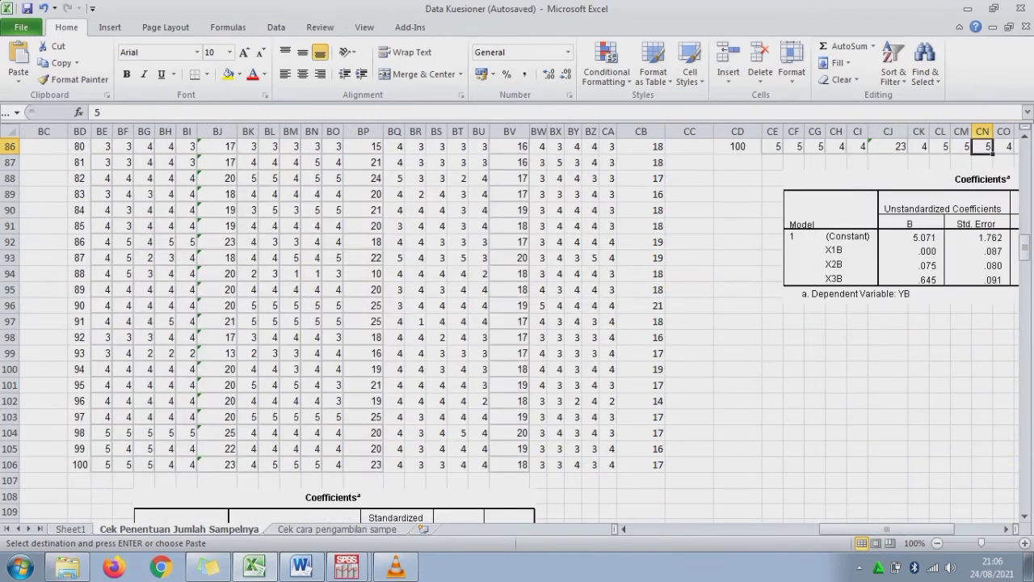
pyautogui.click(794, 336)
pyautogui.hotkey('ctrl', 'v')
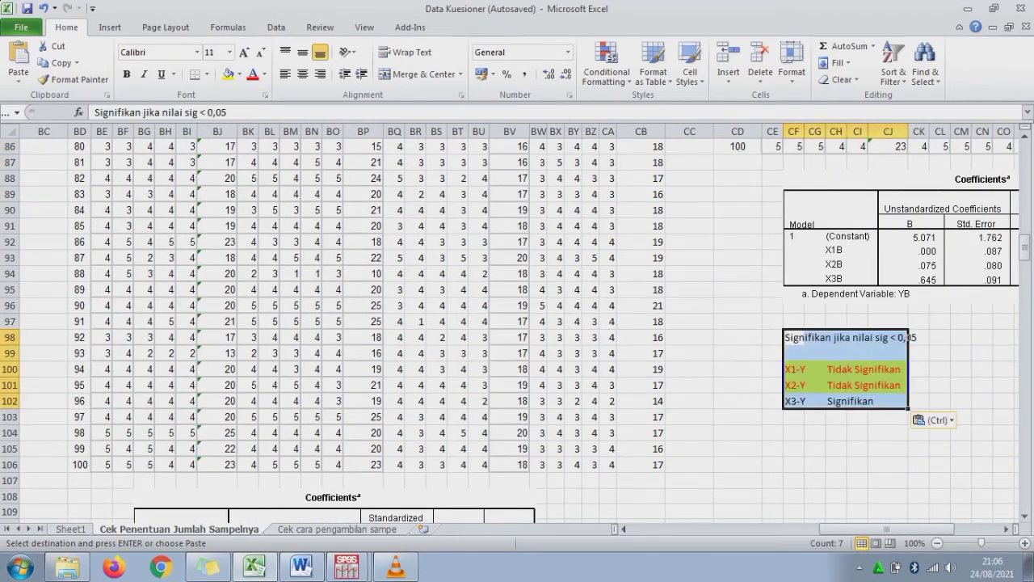
pyautogui.press('Right')
pyautogui.press('Right')
pyautogui.press('Right')
pyautogui.press('Right')
pyautogui.press('Right')
pyautogui.press('Right')
pyautogui.press('Right')
pyautogui.press('Right')
pyautogui.press('Right')
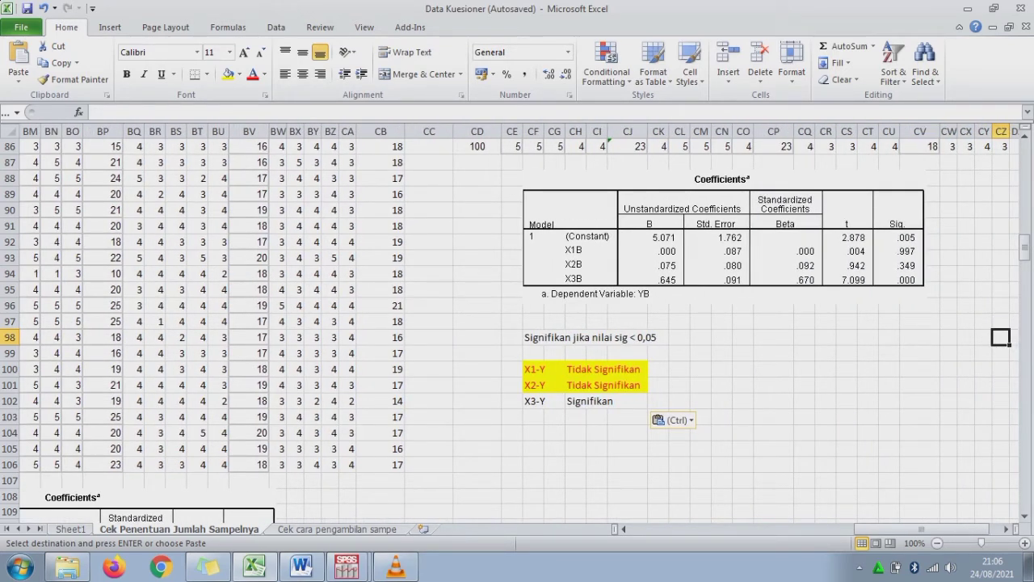
# Colour the Word line 'Teknik Sampling (random, area, sistematik, cluster, dll)' red
pyautogui.click(301, 566)
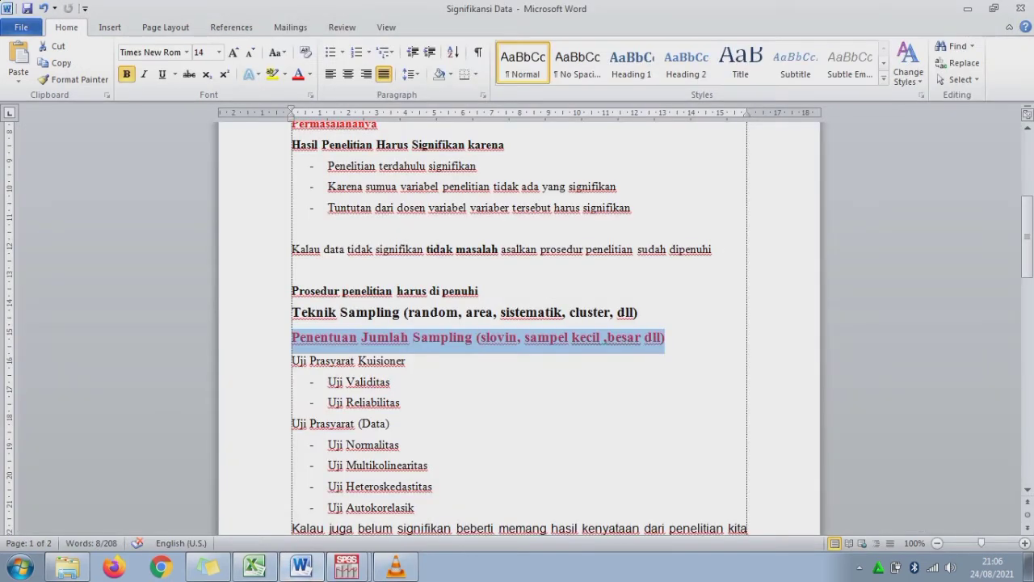
pyautogui.click(292, 312)
pyautogui.moveTo(292, 312); pyautogui.dragTo(639, 311)
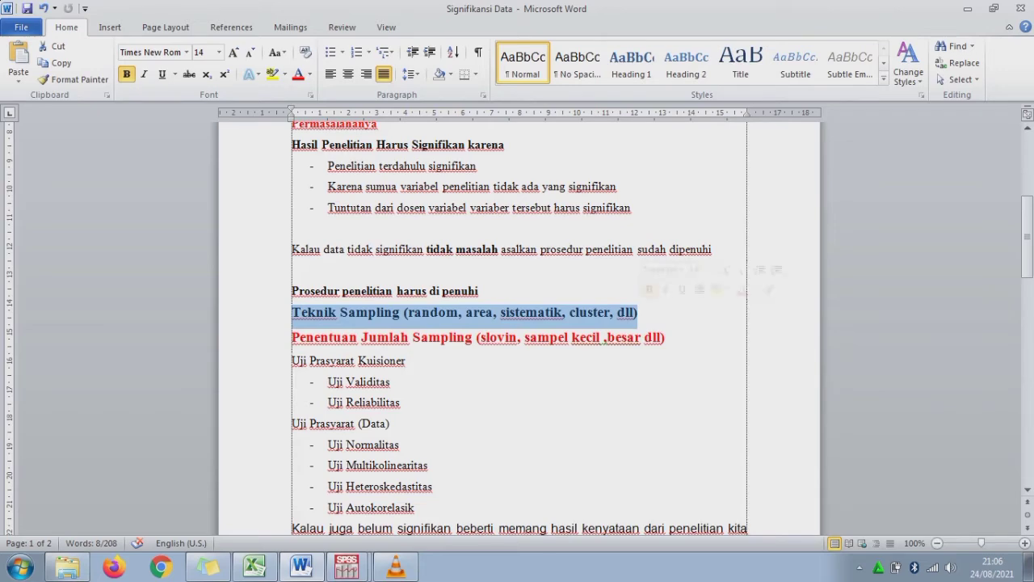
pyautogui.click(296, 74)
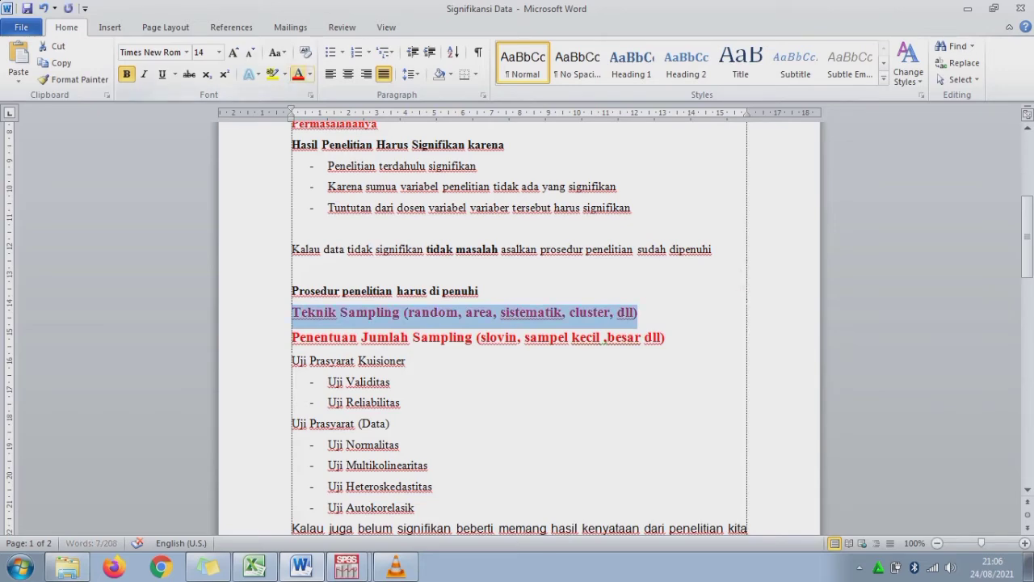
pyautogui.click(255, 565)
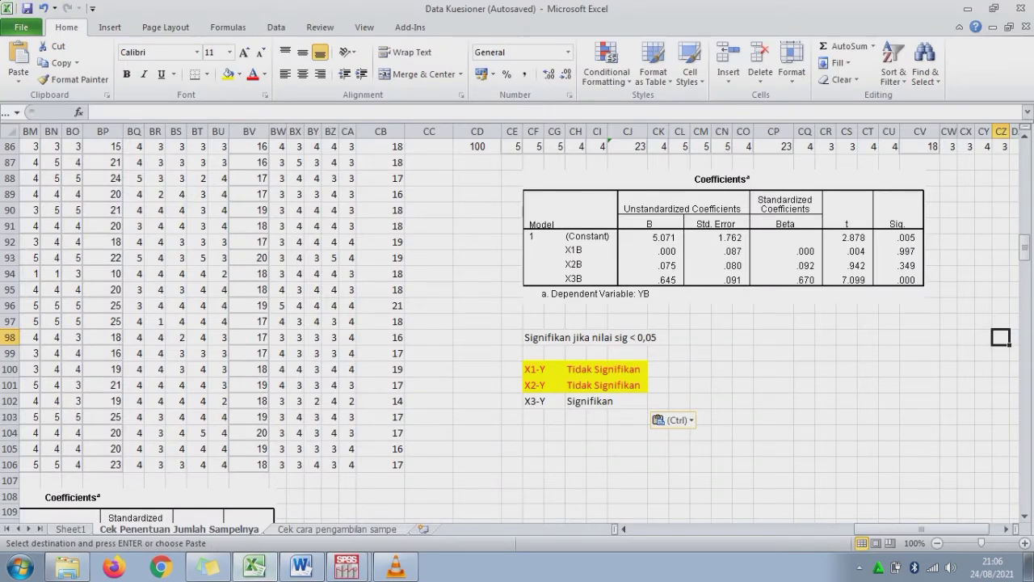
# Fill B3:G4 (Simple Random Sampling, Sampel Homogen) green on the sampling-tables sheet
pyautogui.hotkey('ctrl', 'pagedown')
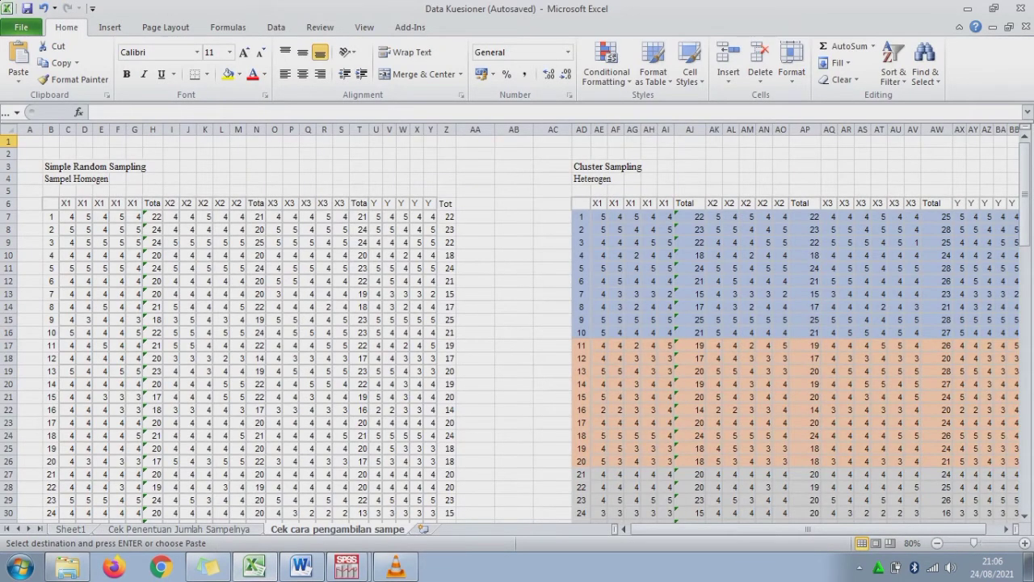
pyautogui.click(142, 166)
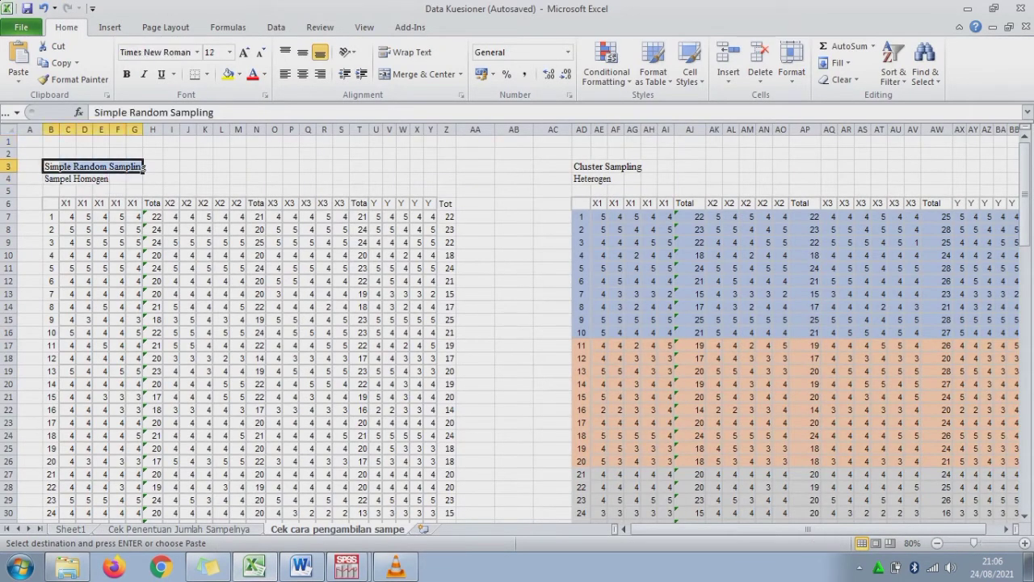
pyautogui.hotkey('shift', 'Down')
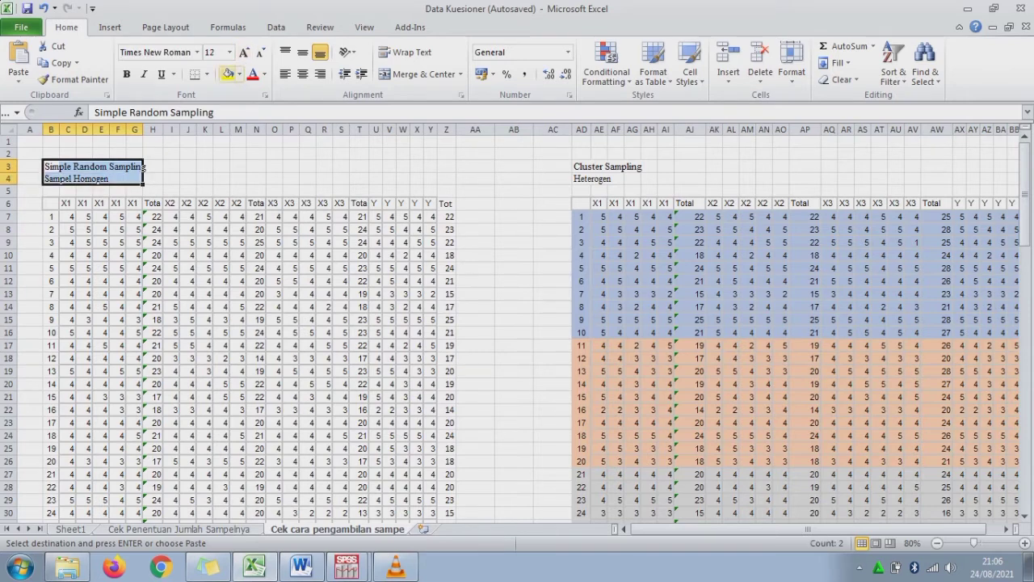
pyautogui.click(227, 73)
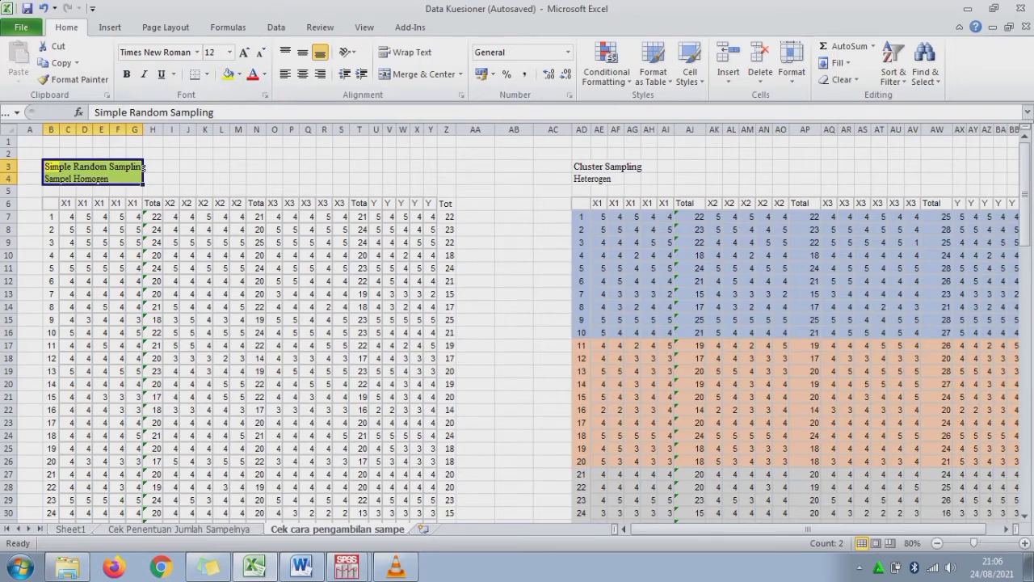
pyautogui.hotkey('ctrl', 'pageup')
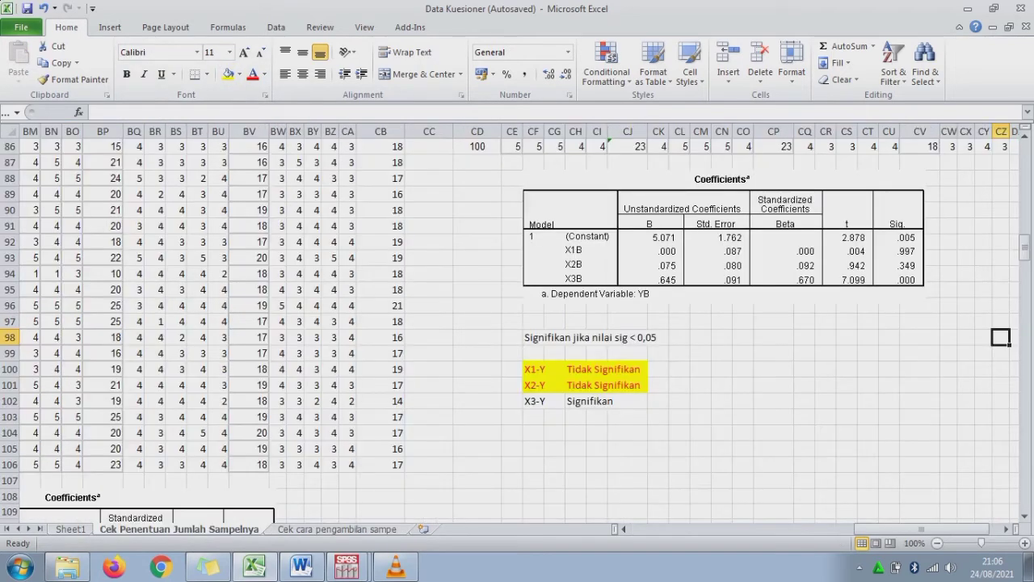
# Take the original Y Coefficients picture and go to the empty rows below row 106 on the sampling sheet
pyautogui.moveTo(897, 528); pyautogui.dragTo(698, 528)
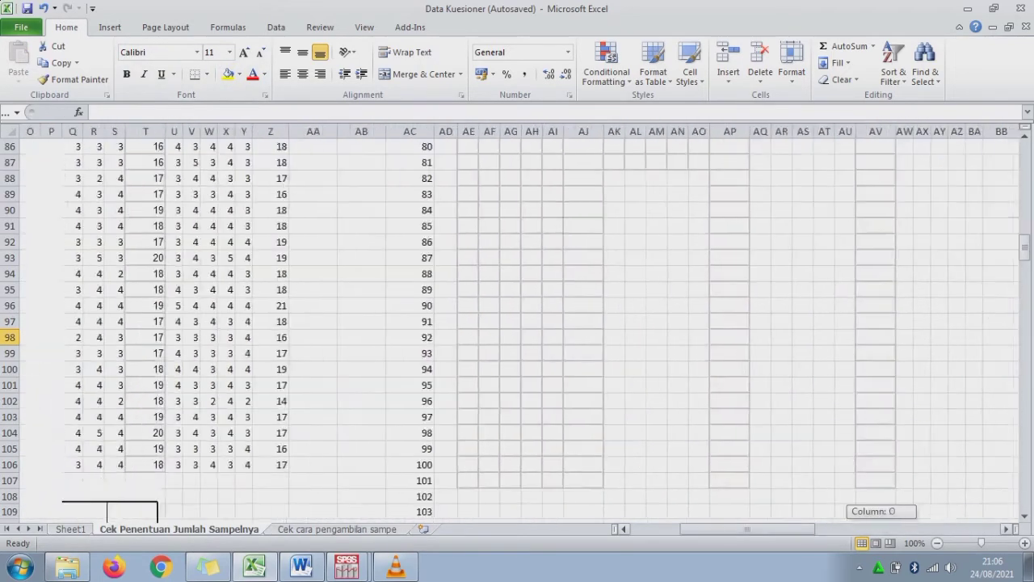
pyautogui.moveTo(1025, 250); pyautogui.dragTo(1025, 263)
pyautogui.click(319, 258)
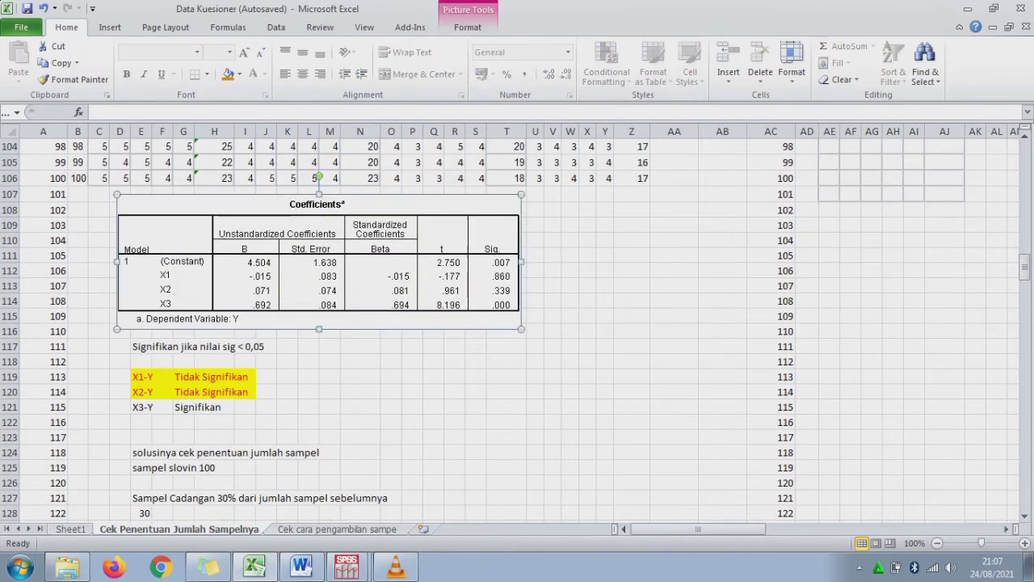
pyautogui.hotkey('ctrl', 'pagedown')
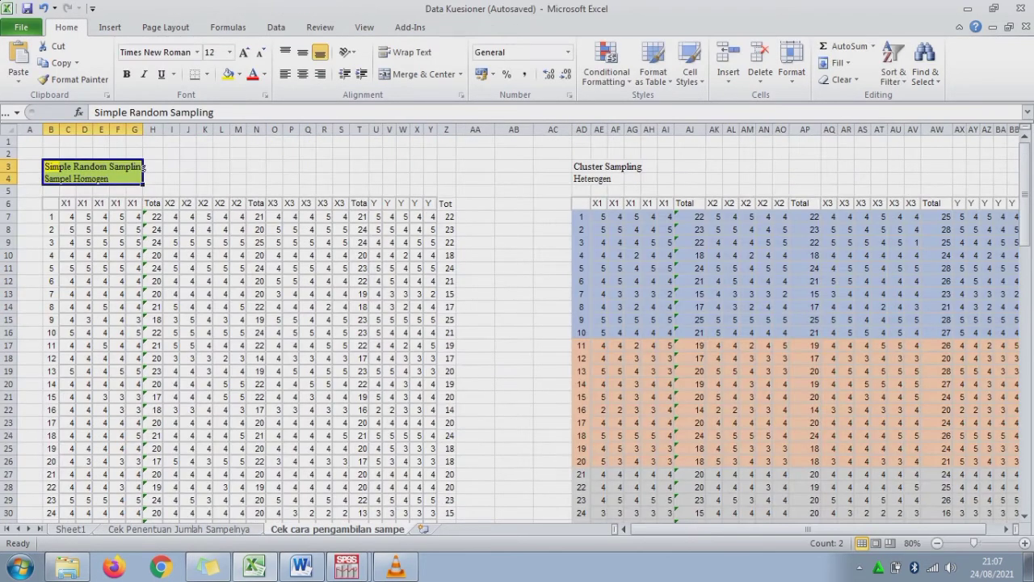
pyautogui.moveTo(1025, 178); pyautogui.dragTo(1024, 404)
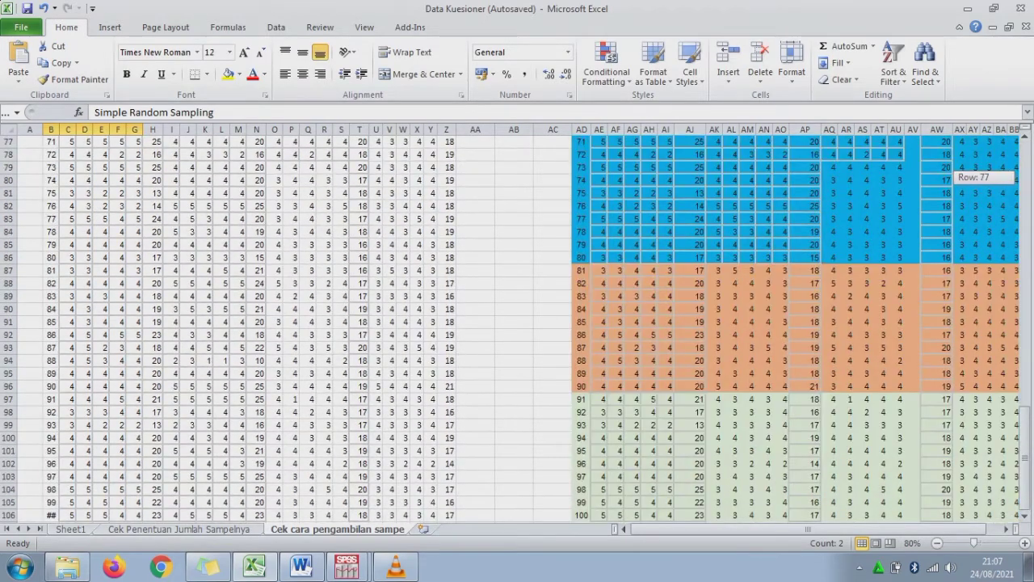
pyautogui.moveTo(1024, 179); pyautogui.dragTo(1025, 179)
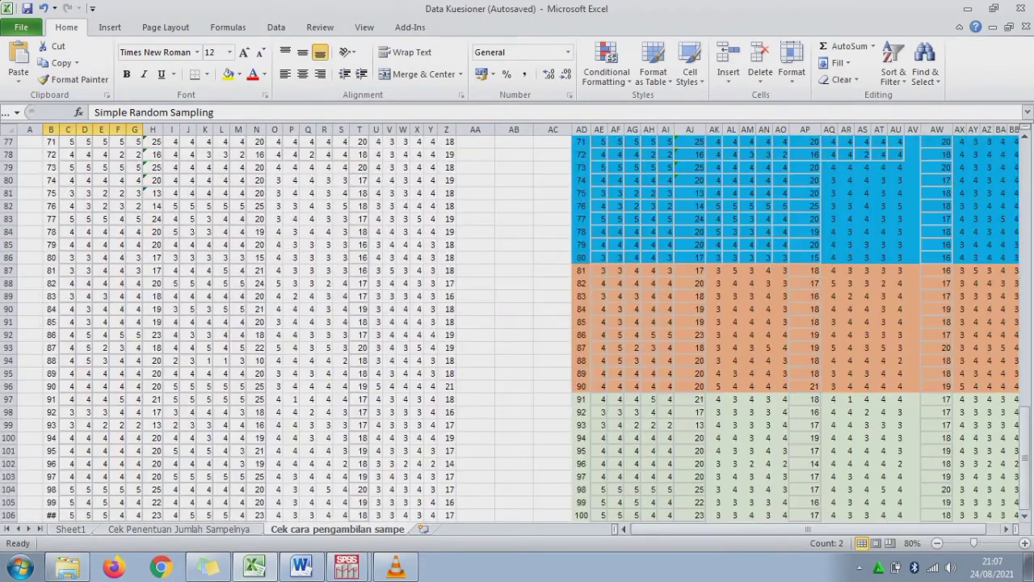
pyautogui.click(68, 450)
pyautogui.press('Down')
pyautogui.press('Down')
pyautogui.press('Down')
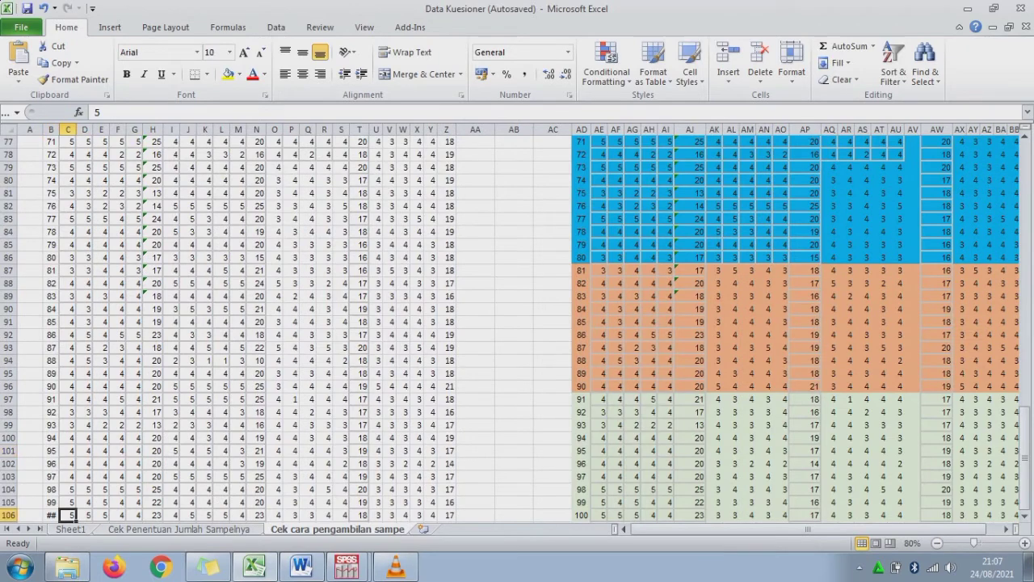
pyautogui.hotkey('ctrl', 'Down')
pyautogui.hotkey('ctrl', 'Up')
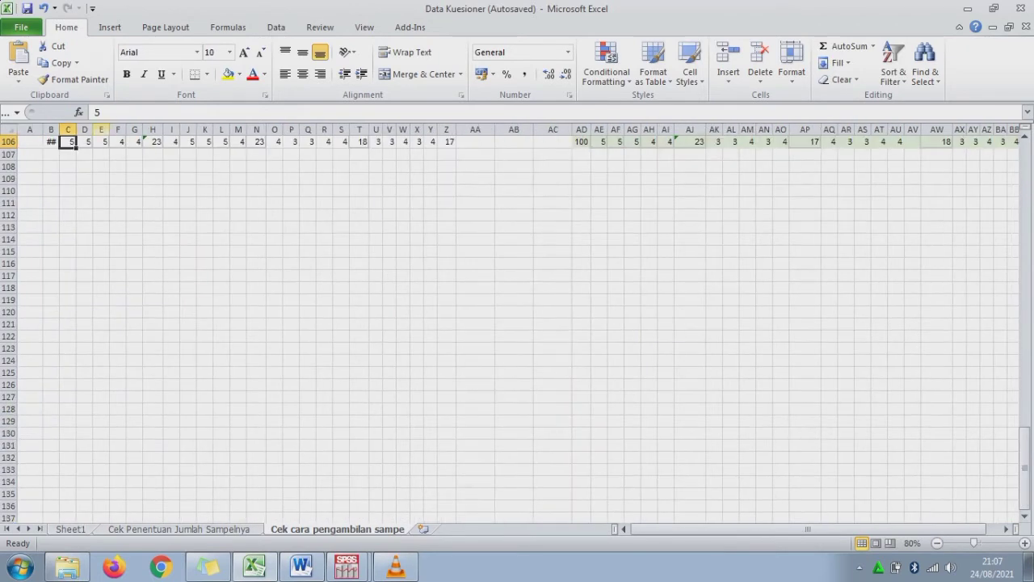
# Paste the Y coefficients picture at D109 and copy the Signifikan block E117:H121
pyautogui.click(84, 178)
pyautogui.hotkey('ctrl', 'v')
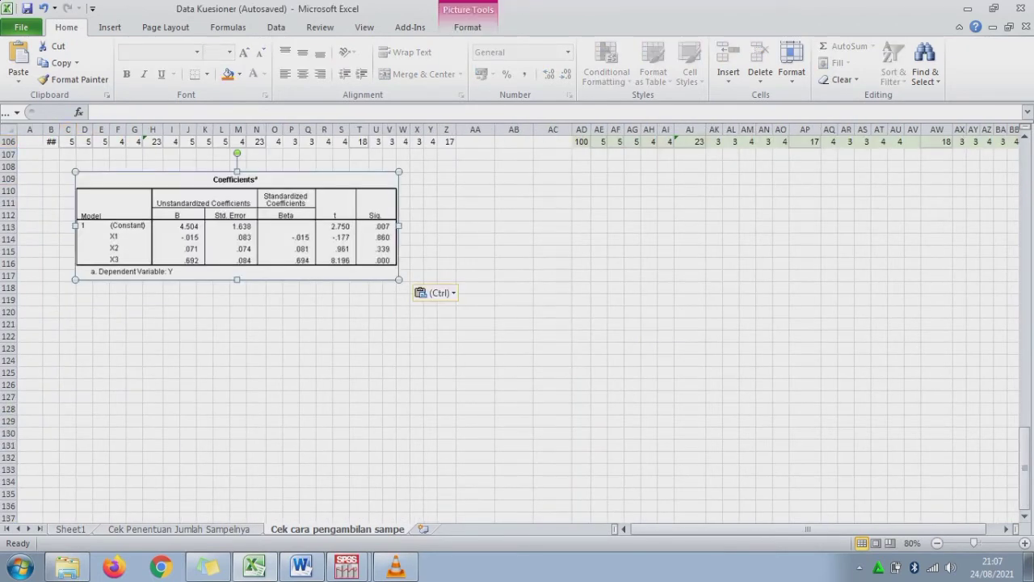
pyautogui.hotkey('ctrl', 'pageup')
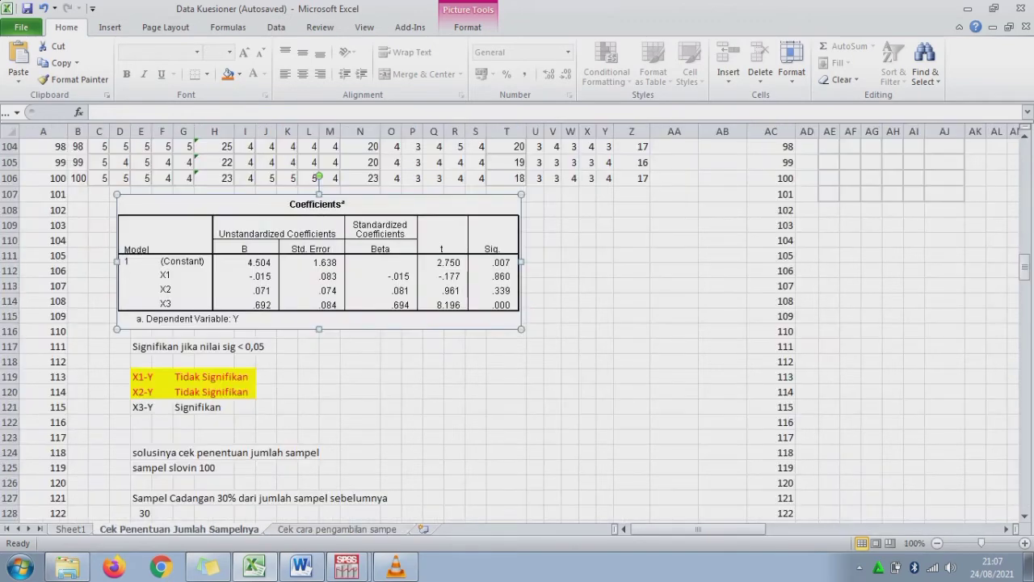
pyautogui.moveTo(141, 345)
pyautogui.mouseDown()
pyautogui.moveTo(218, 392)
pyautogui.moveTo(218, 407)
pyautogui.mouseUp()
pyautogui.hotkey('ctrl', 'c')
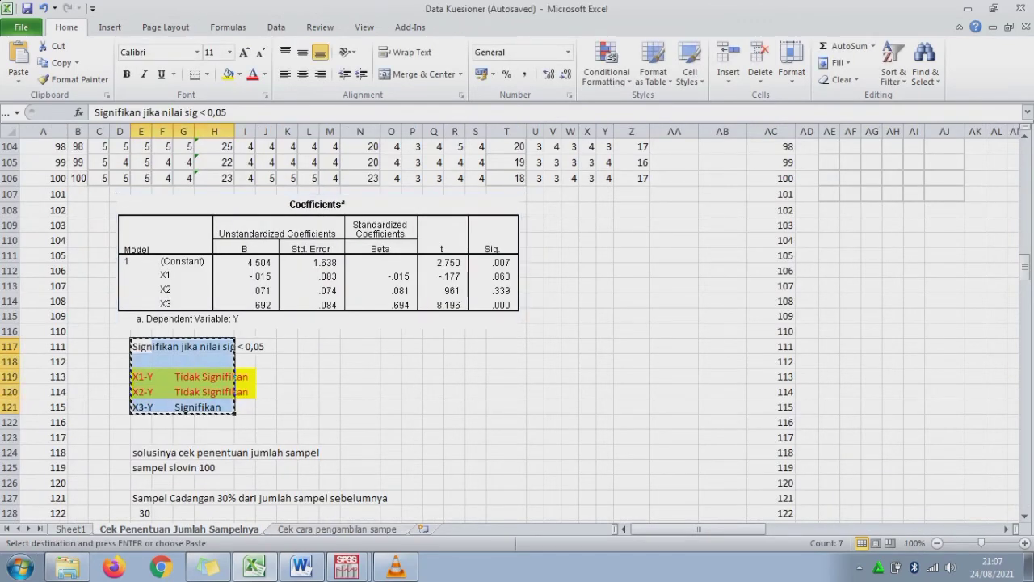
# Paste the Signifikan block at D119 beneath the coefficients picture
pyautogui.hotkey('ctrl', 'pagedown')
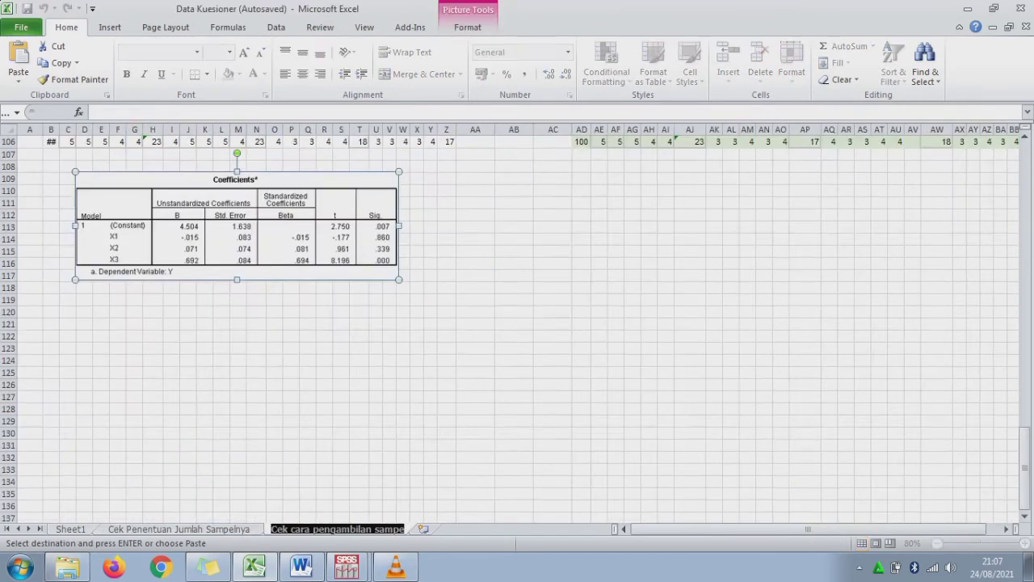
pyautogui.click(101, 311)
pyautogui.press('Left')
pyautogui.press('Up')
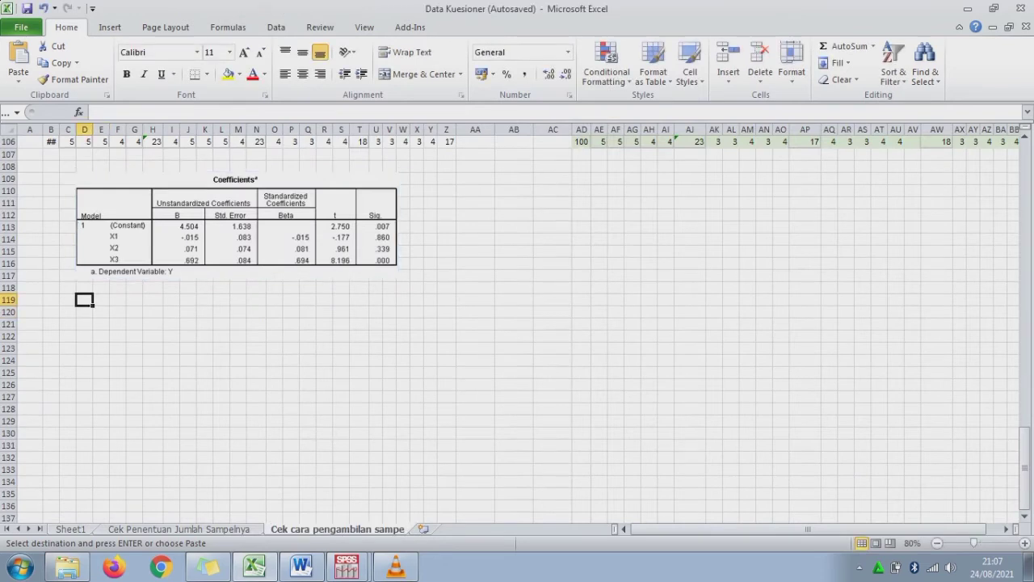
pyautogui.hotkey('ctrl', 'v')
pyautogui.click(255, 336)
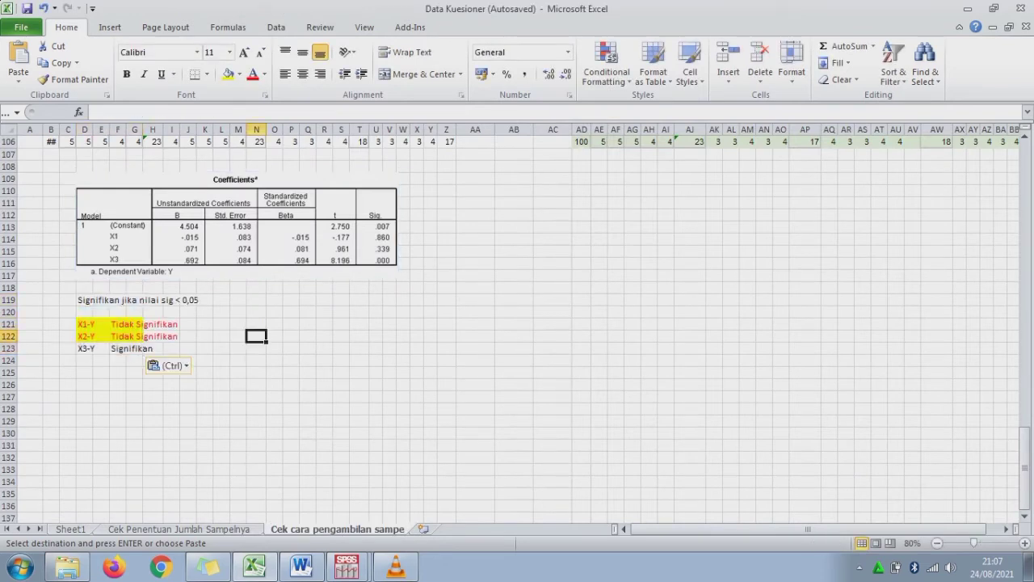
pyautogui.click(237, 225)
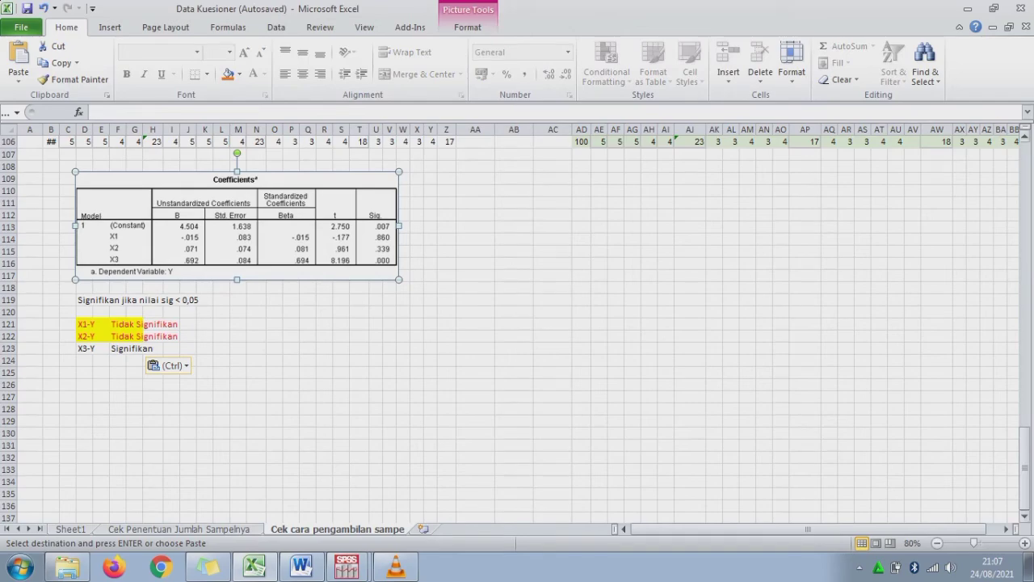
pyautogui.moveTo(1024, 440); pyautogui.dragTo(1024, 149)
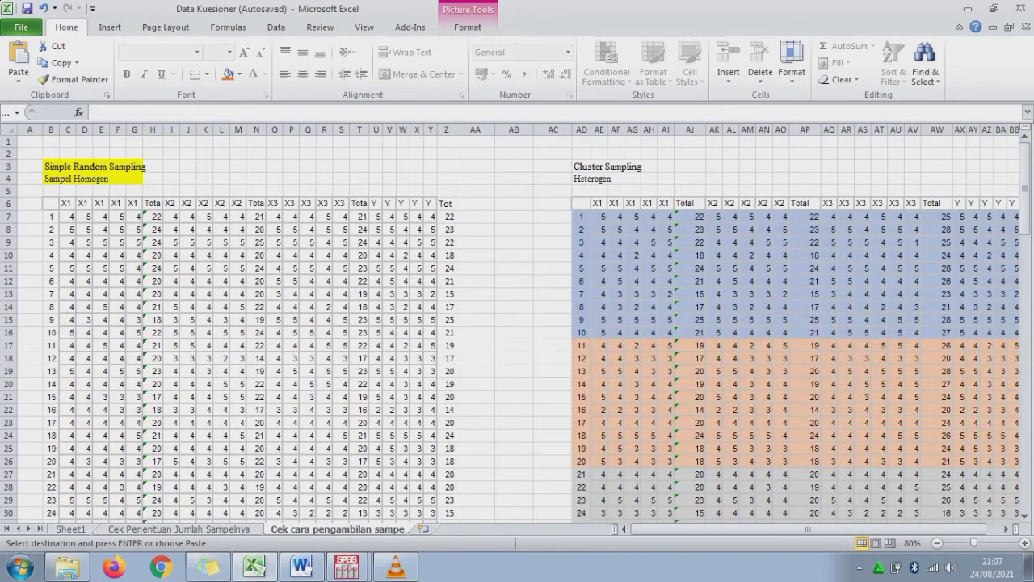
# On Sheet1, select the Probability and Nonprobability Sampling headings in the sampling methods list
pyautogui.click(55, 167)
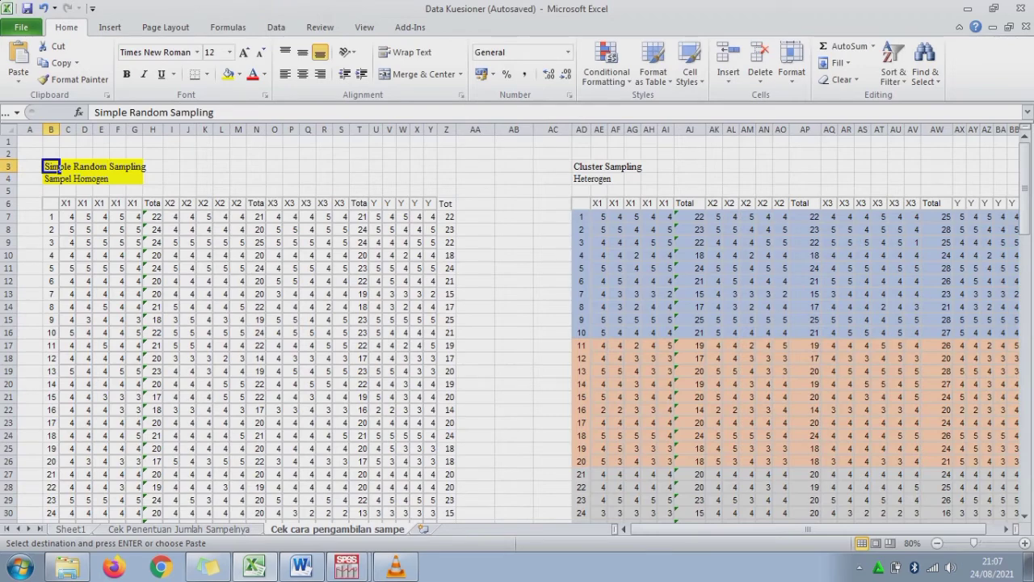
pyautogui.hotkey('ctrl', 'pageup')
pyautogui.hotkey('ctrl', 'pageup')
pyautogui.click(745, 177)
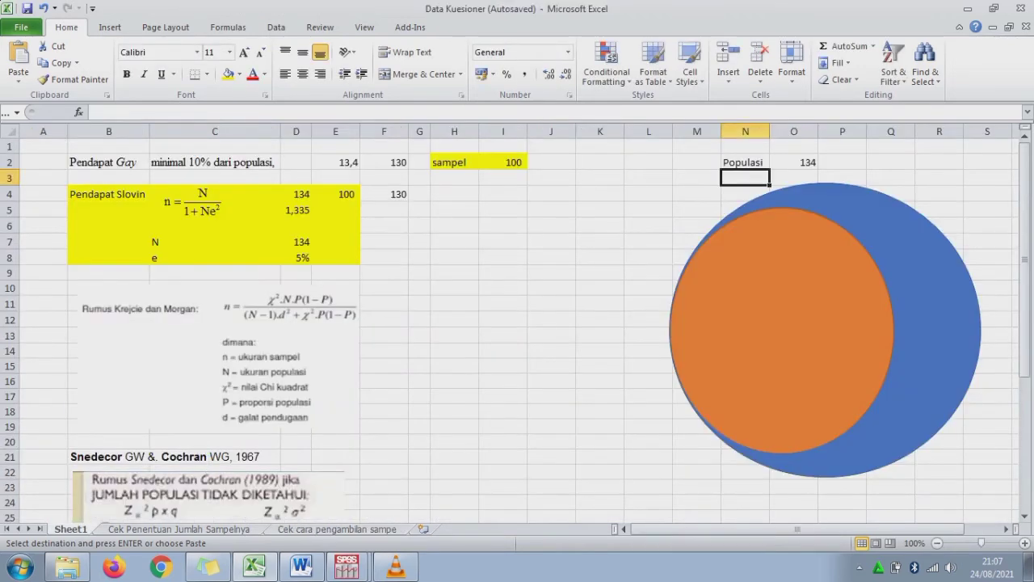
pyautogui.press('Right')
pyautogui.press('Right')
pyautogui.press('Right')
pyautogui.press('Right')
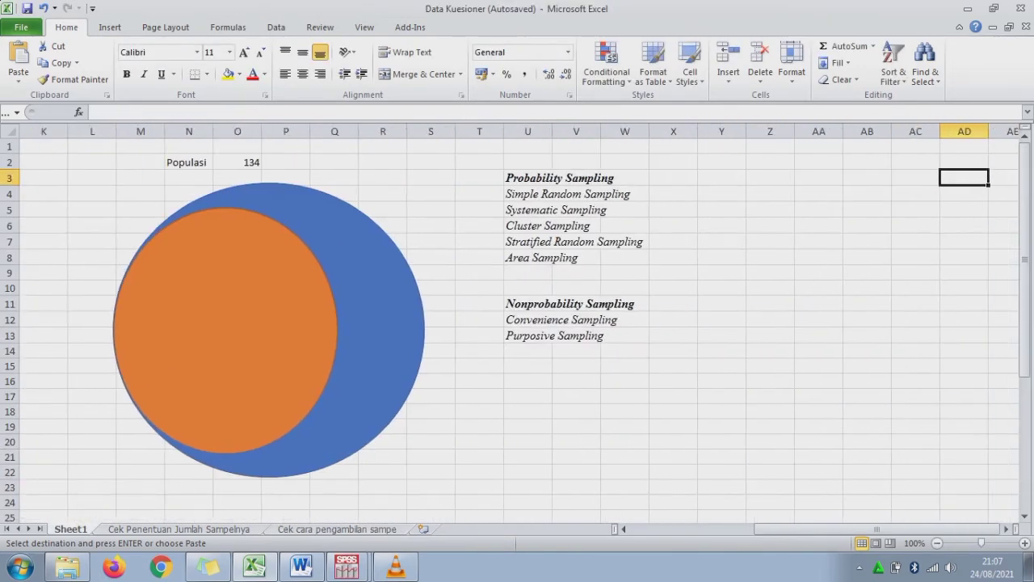
pyautogui.moveTo(527, 178); pyautogui.dragTo(624, 178)
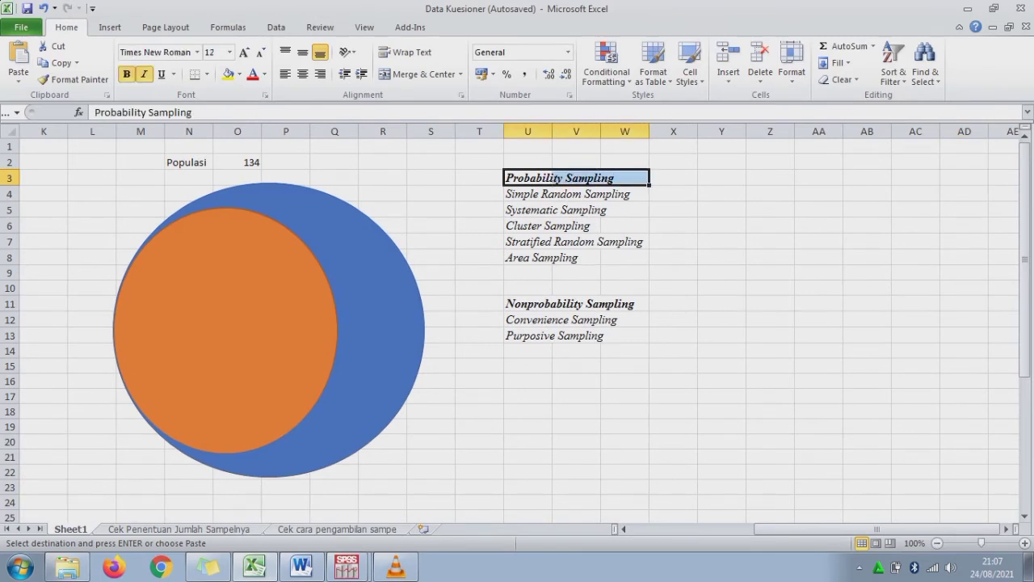
pyautogui.moveTo(528, 304); pyautogui.dragTo(625, 335)
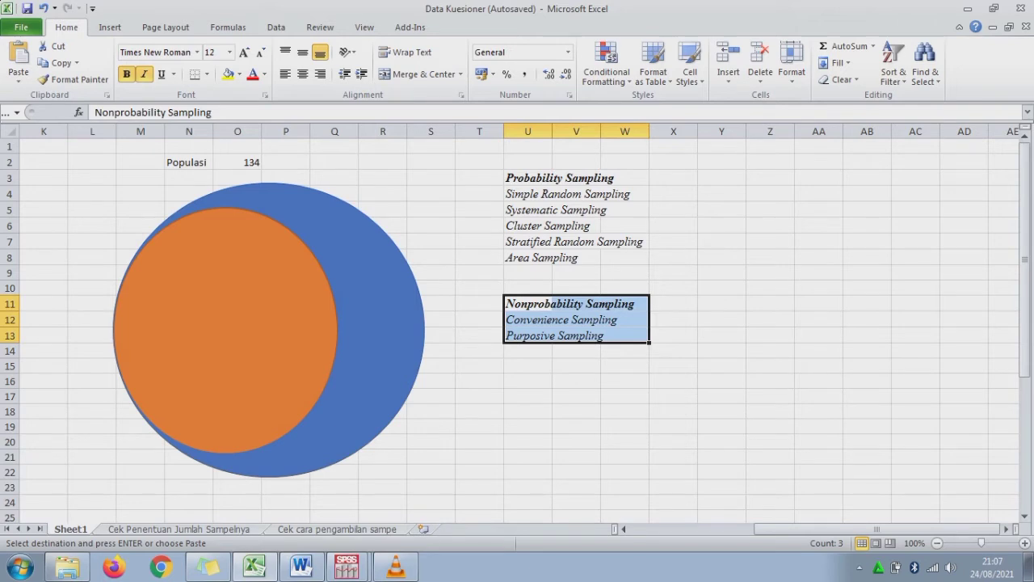
pyautogui.moveTo(533, 177); pyautogui.dragTo(604, 180)
pyautogui.click(600, 179)
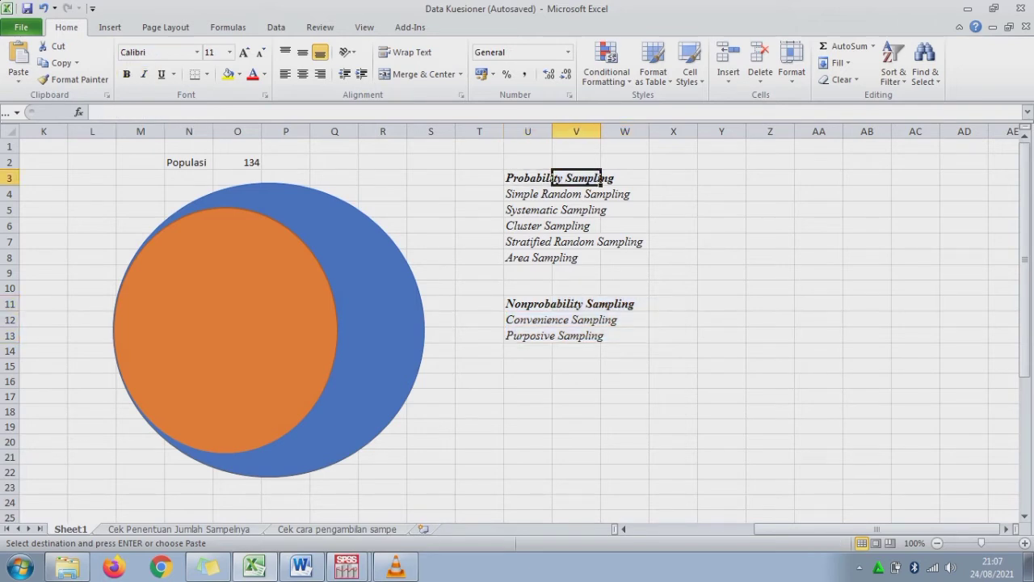
# Fill the Simple Random Sampling entry U4:W4 green
pyautogui.moveTo(532, 178)
pyautogui.mouseDown()
pyautogui.moveTo(635, 196)
pyautogui.moveTo(635, 210)
pyautogui.mouseUp()
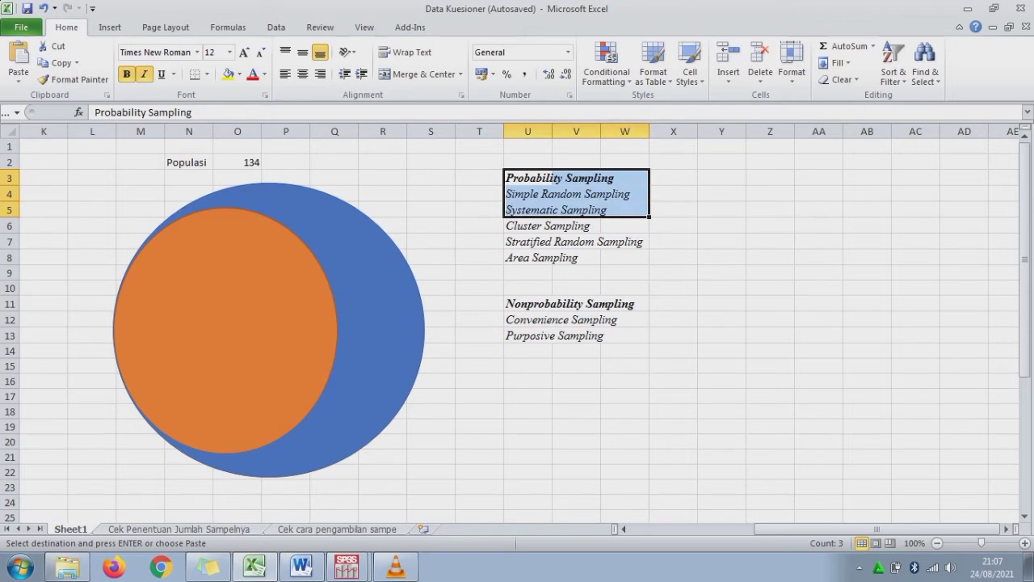
pyautogui.moveTo(634, 210); pyautogui.dragTo(634, 226)
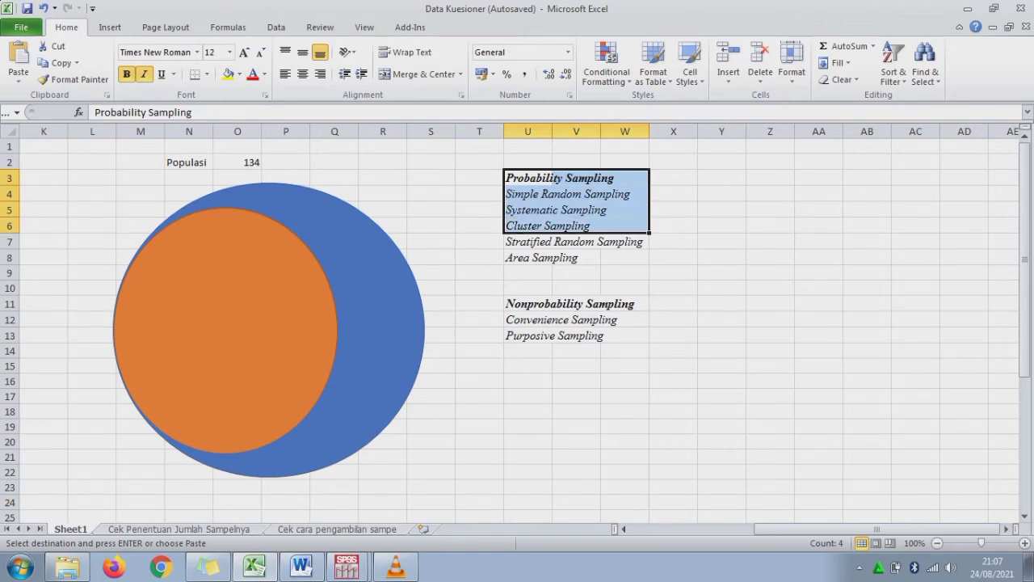
pyautogui.hotkey('shift', 'Down')
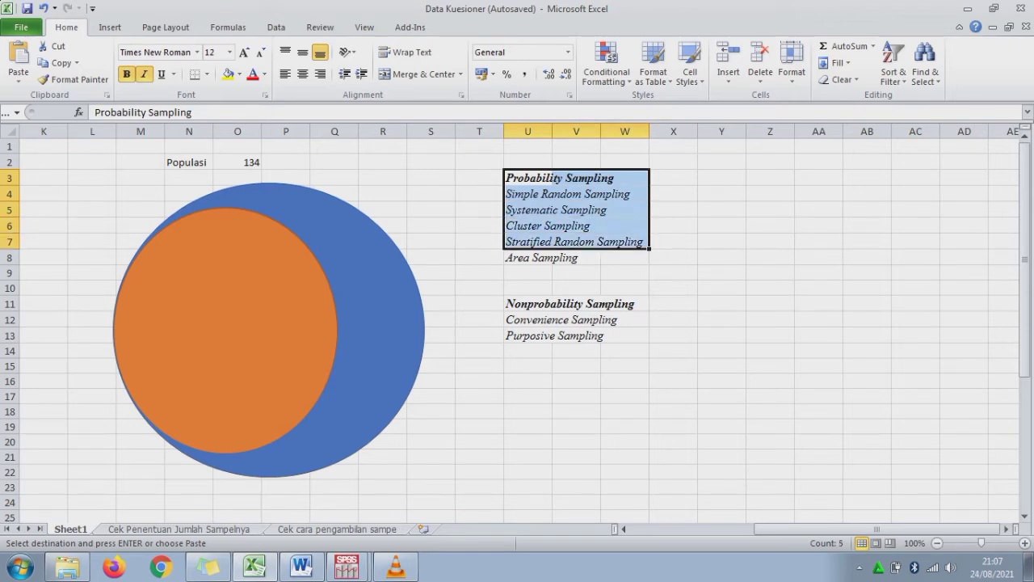
pyautogui.hotkey('shift', 'Down')
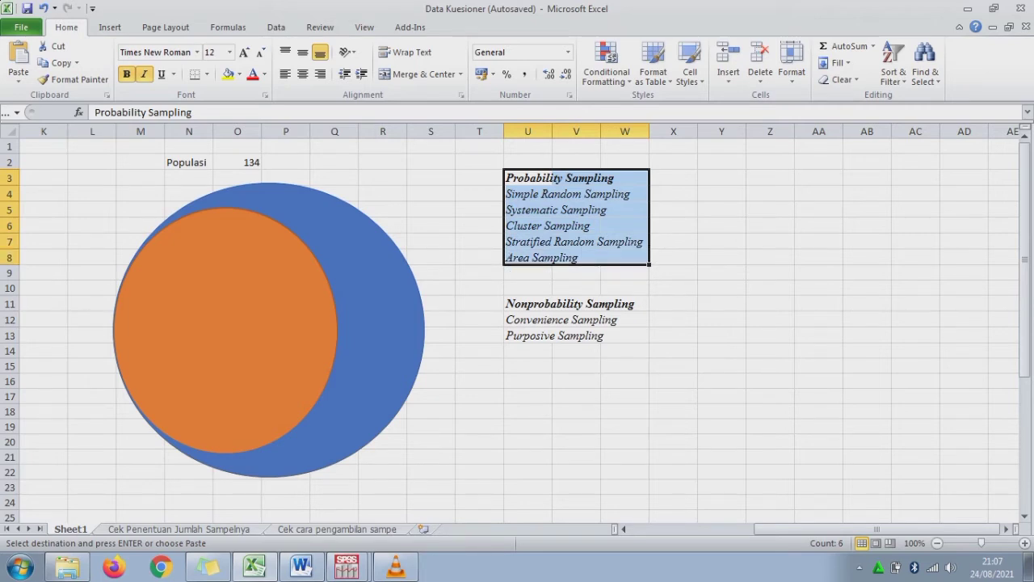
pyautogui.press('Down')
pyautogui.hotkey('shift', 'Right')
pyautogui.hotkey('shift', 'Right')
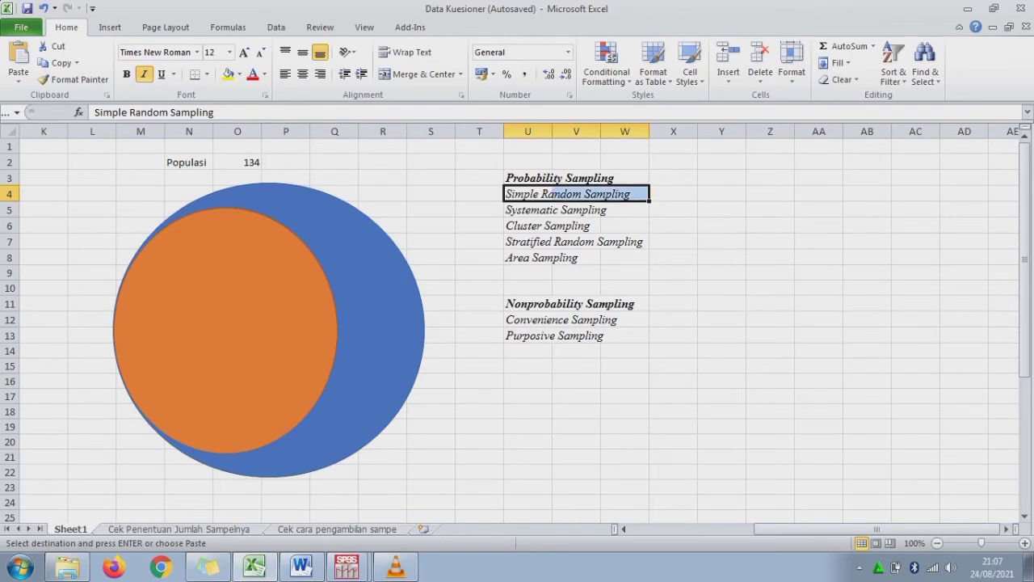
pyautogui.click(228, 73)
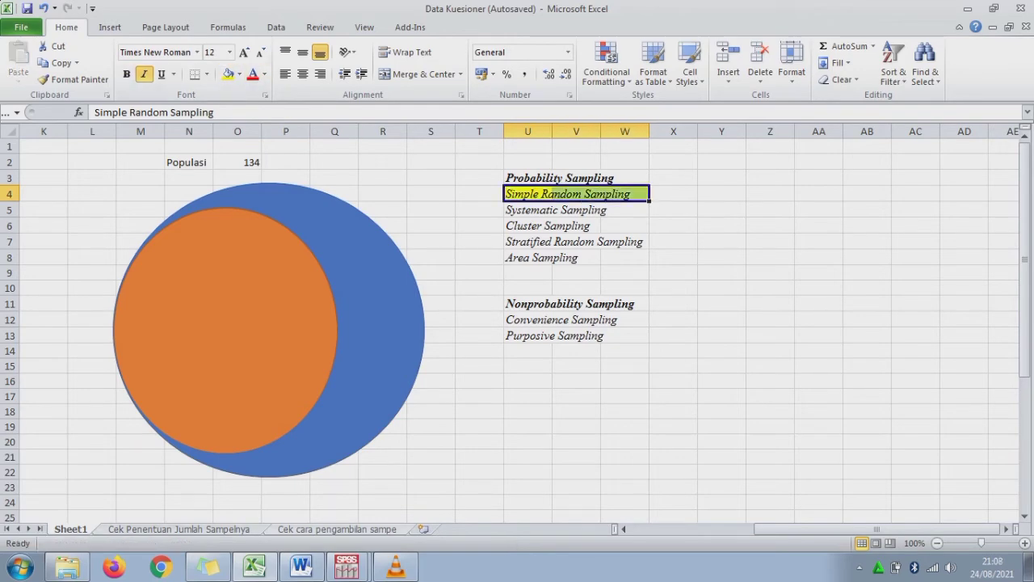
pyautogui.hotkey('ctrl', 'pagedown')
pyautogui.hotkey('ctrl', 'pagedown')
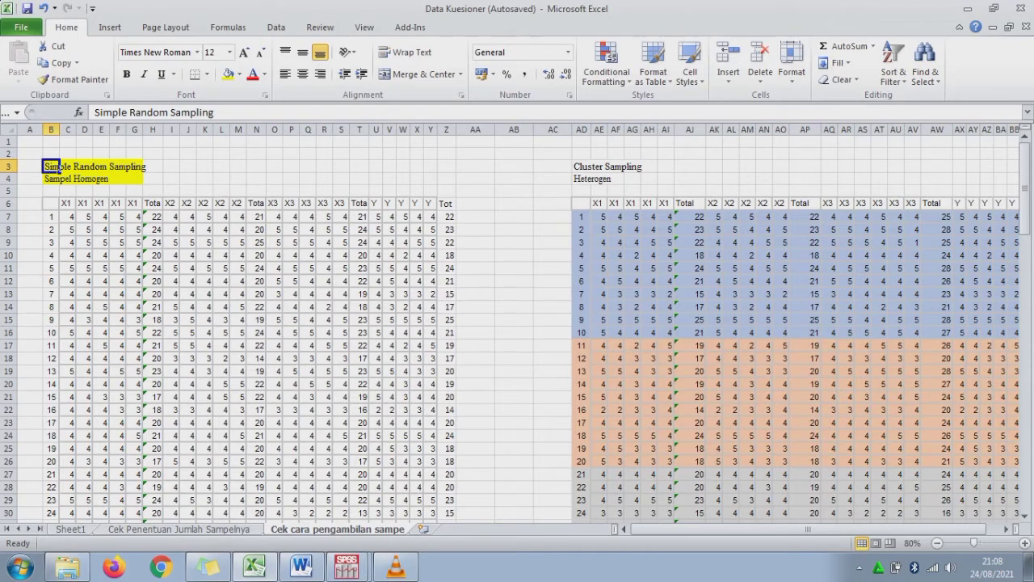
# Fill the Cluster Sampling heading AD3:AH4 and Sheet1's Cluster Sampling entry U6:W6 yellow, then return to the data sheet
pyautogui.moveTo(579, 168); pyautogui.dragTo(655, 179)
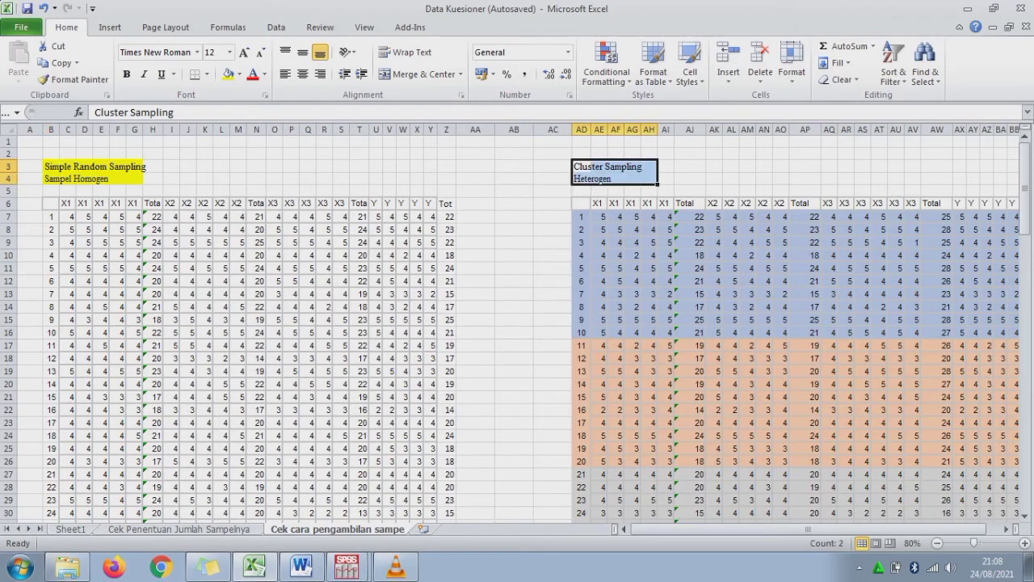
pyautogui.click(228, 74)
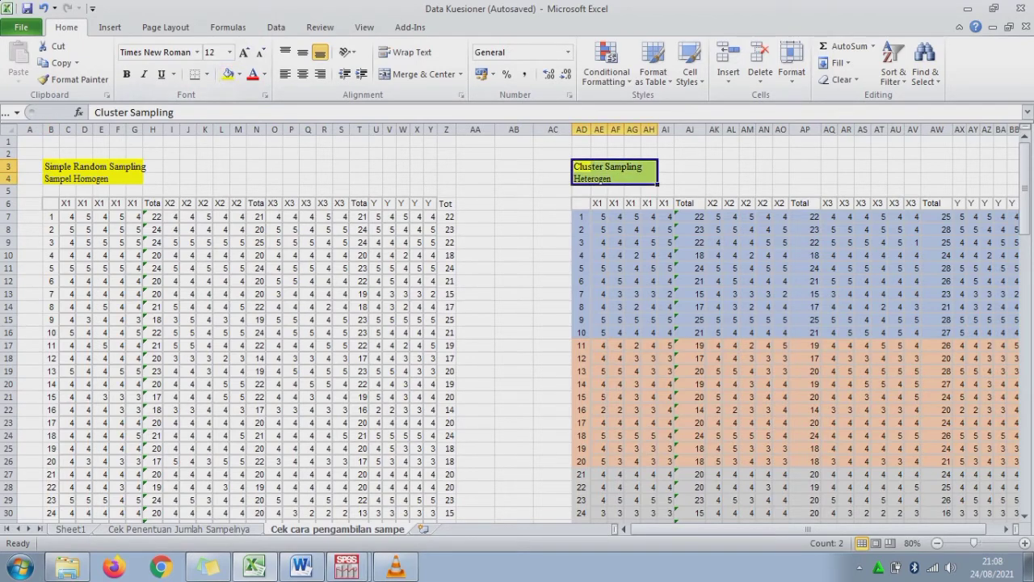
pyautogui.hotkey('ctrl', 'pageup')
pyautogui.hotkey('ctrl', 'pageup')
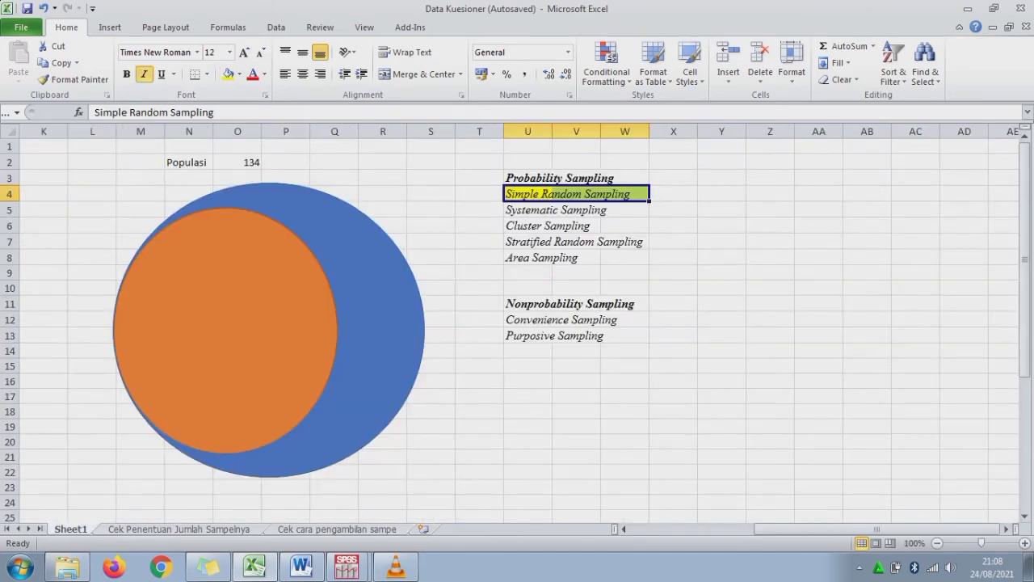
pyautogui.moveTo(525, 226); pyautogui.dragTo(630, 225)
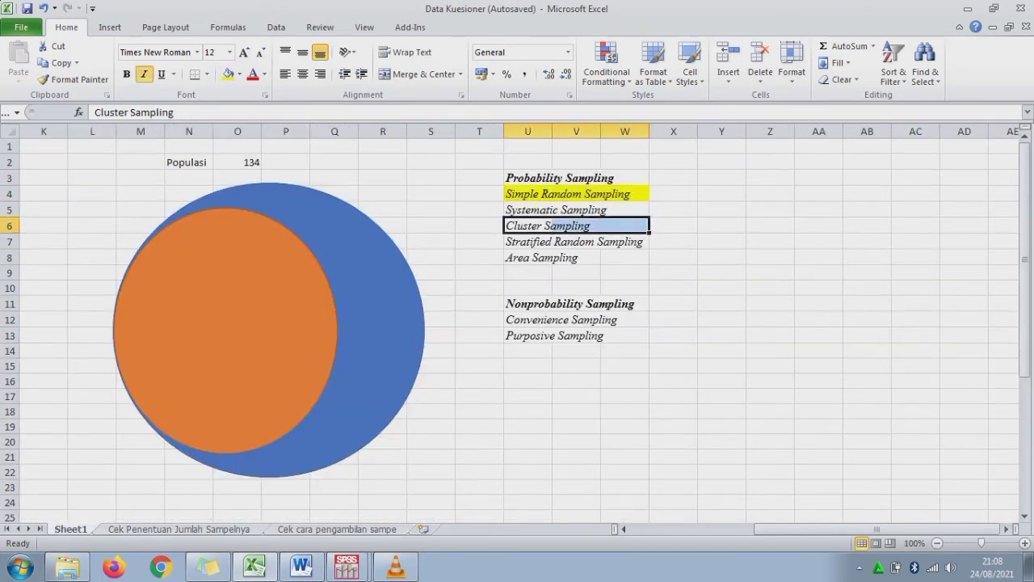
pyautogui.click(228, 74)
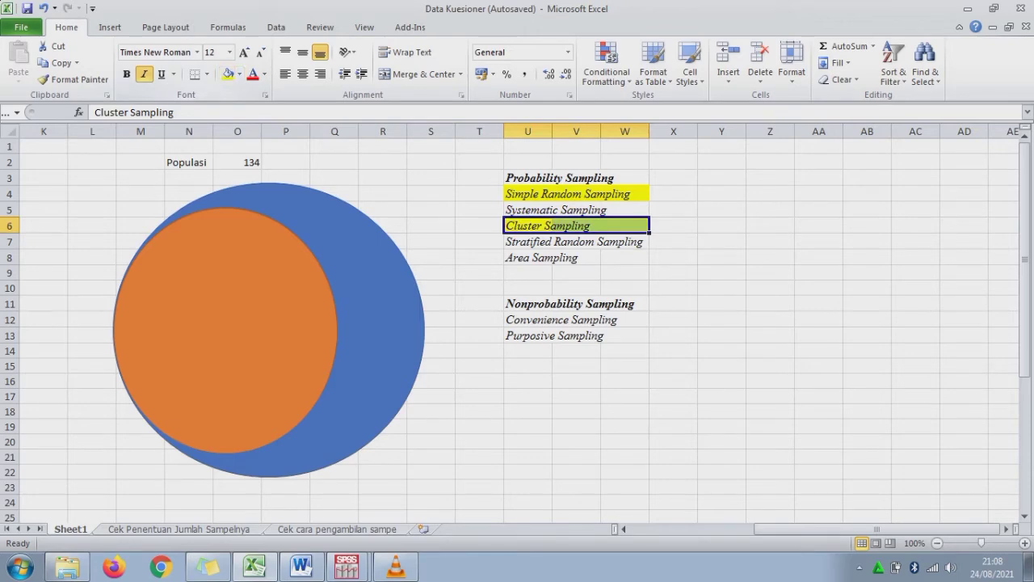
pyautogui.hotkey('ctrl', 'pagedown')
pyautogui.hotkey('ctrl', 'pagedown')
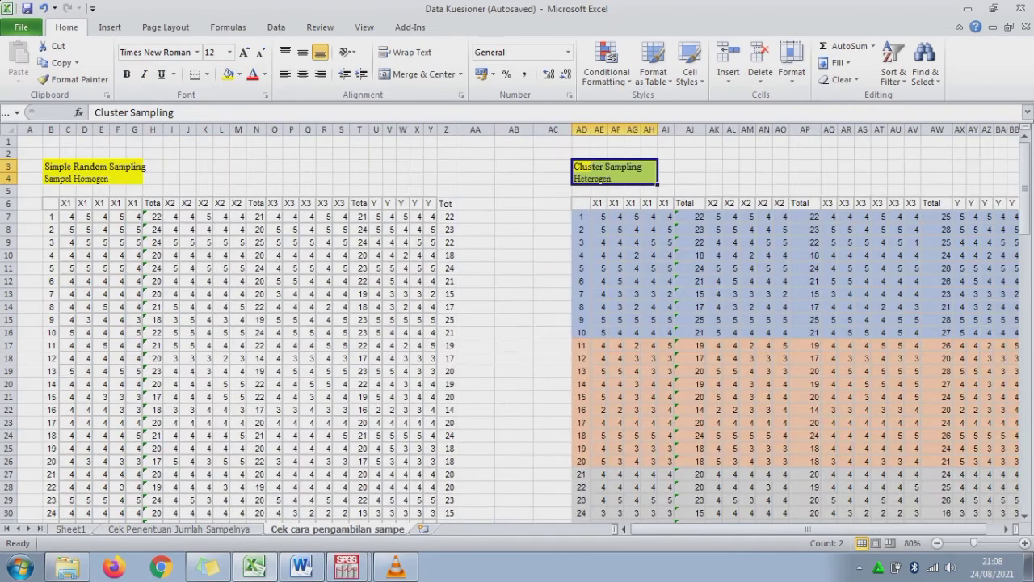
pyautogui.click(624, 254)
pyautogui.press('Right')
pyautogui.press('Right')
pyautogui.press('Right')
pyautogui.press('Right')
pyautogui.press('Right')
pyautogui.press('Right')
pyautogui.press('Right')
pyautogui.press('Right')
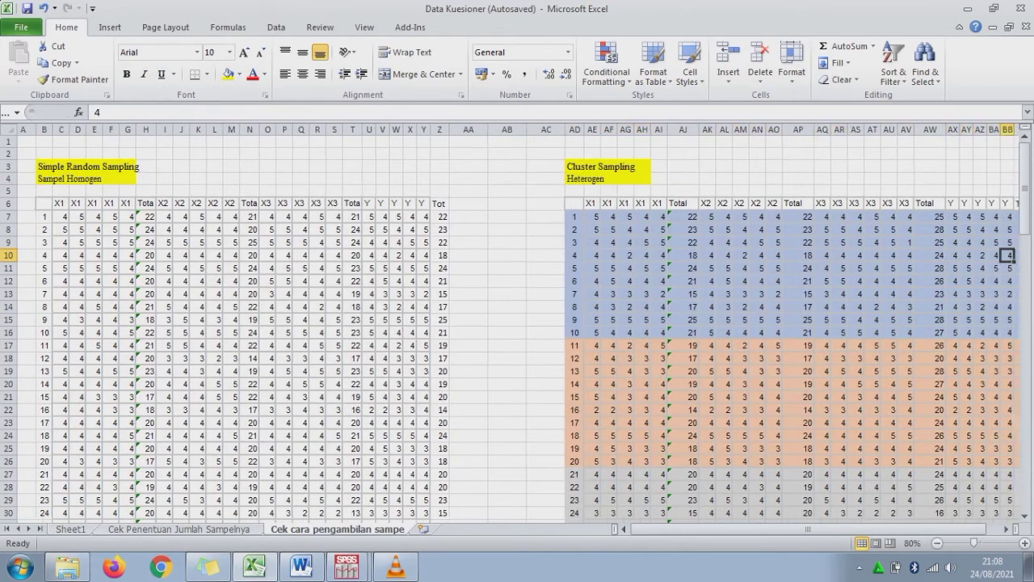
pyautogui.press('Right')
pyautogui.press('Right')
pyautogui.press('Right')
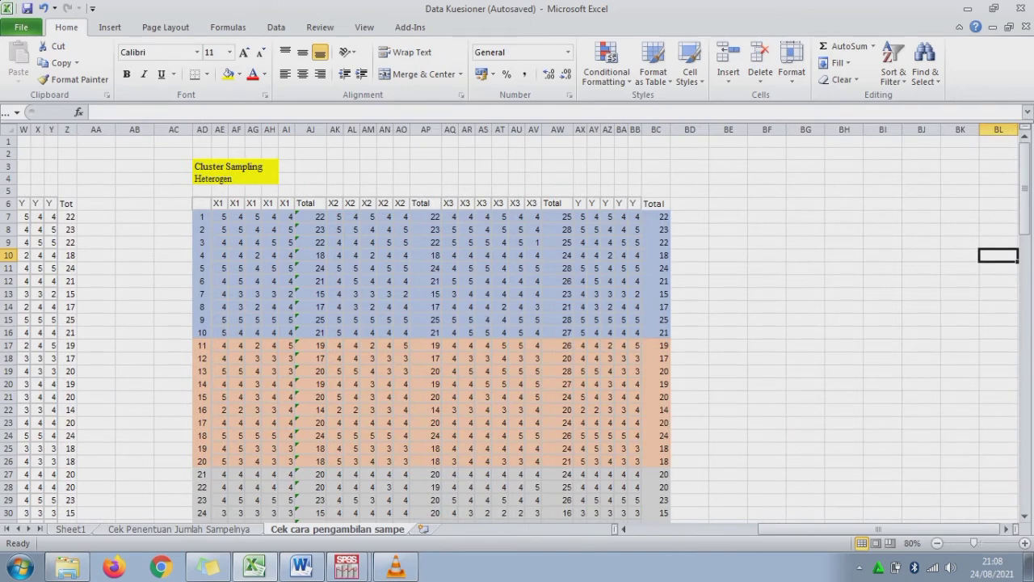
# Copy the 100 X1 Total values AJ7:AJ106 into SPSS's first empty column as VAR00016
pyautogui.click(311, 216)
pyautogui.hotkey('shift', 'Down')
pyautogui.hotkey('shift', 'Down')
pyautogui.hotkey('shift', 'Down')
pyautogui.hotkey('shift', 'Down')
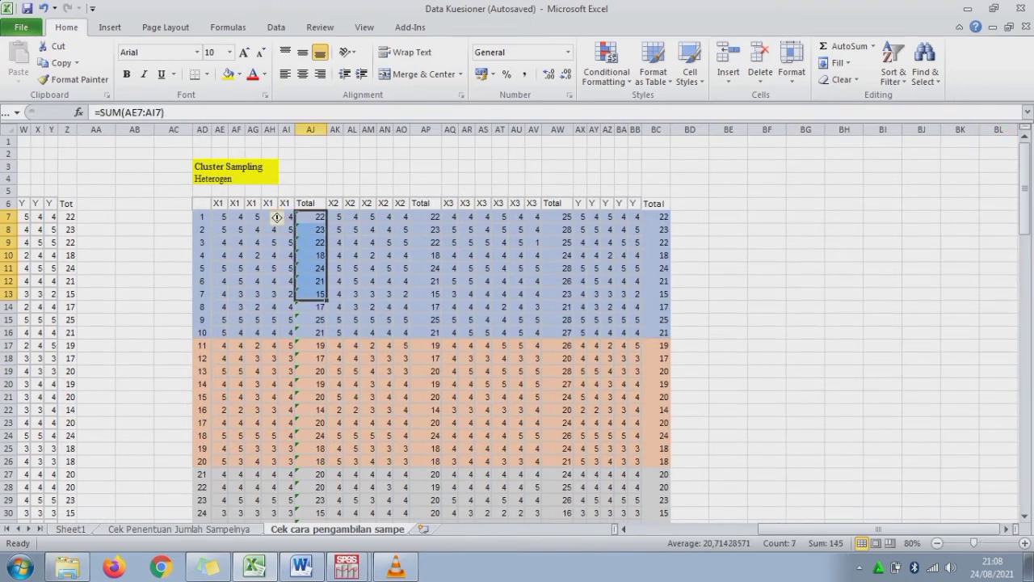
pyautogui.hotkey('shift', 'Down')
pyautogui.hotkey('shift', 'Down')
pyautogui.hotkey('shift', 'Down')
pyautogui.hotkey('shift', 'Down')
pyautogui.hotkey('shift', 'Down')
pyautogui.hotkey('shift', 'Down')
pyautogui.hotkey('ctrl', 'shift', 'Down')
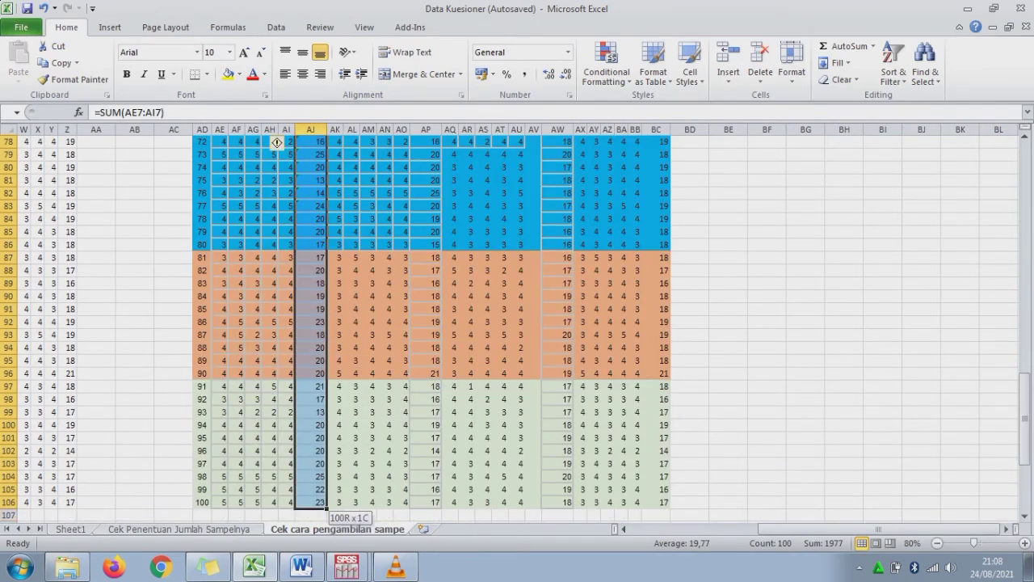
pyautogui.hotkey('ctrl', 'c')
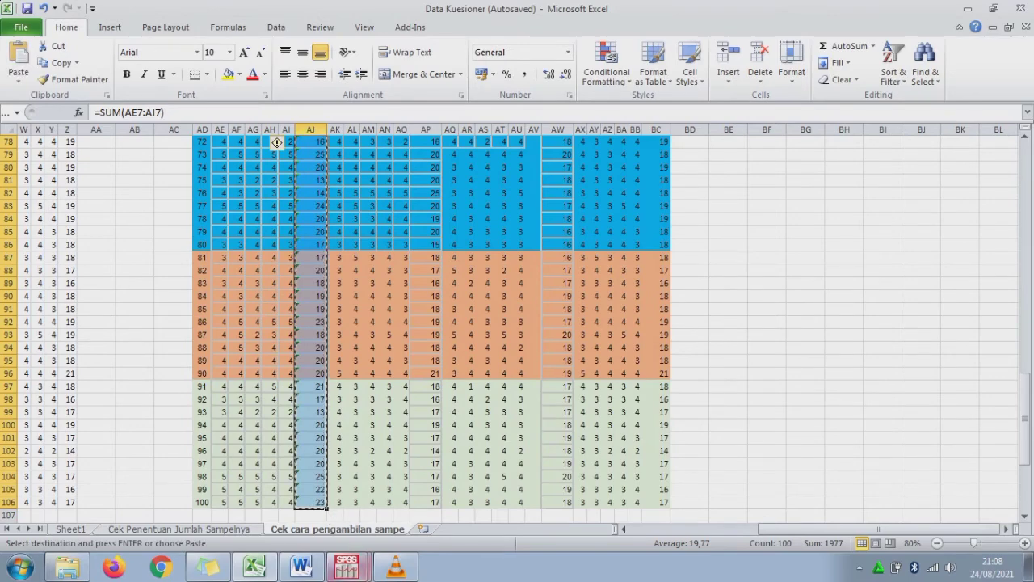
pyautogui.moveTo(346, 566)
pyautogui.click(307, 500)
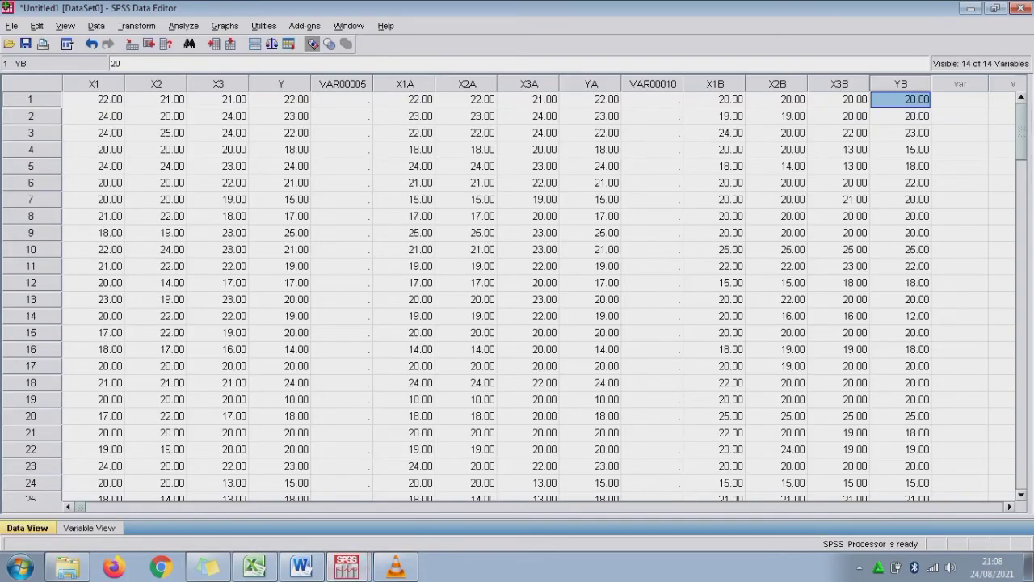
pyautogui.press('Right')
pyautogui.press('Right')
pyautogui.press('Right')
pyautogui.press('Right')
pyautogui.press('Right')
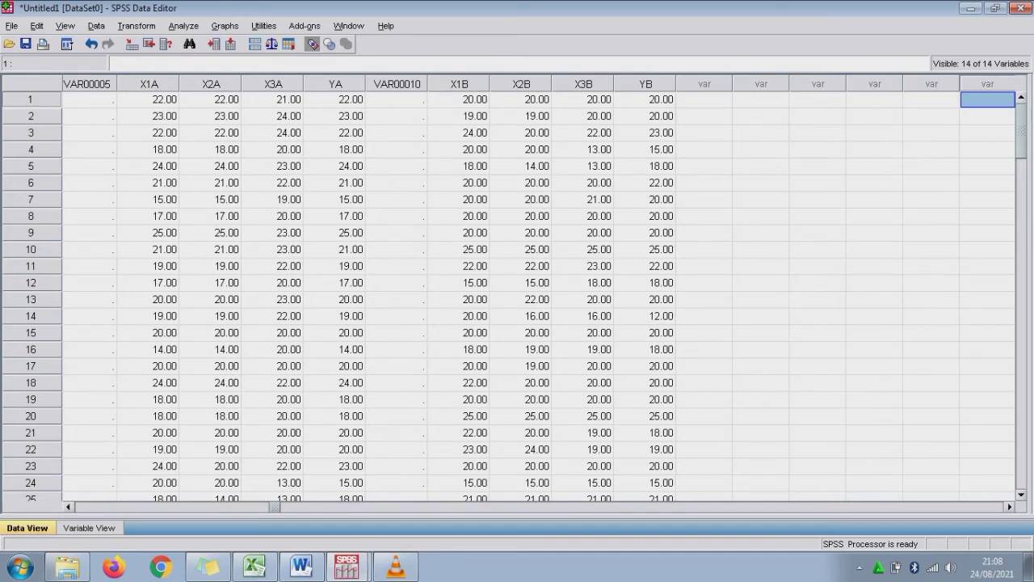
pyautogui.click(760, 99)
pyautogui.hotkey('ctrl', 'v')
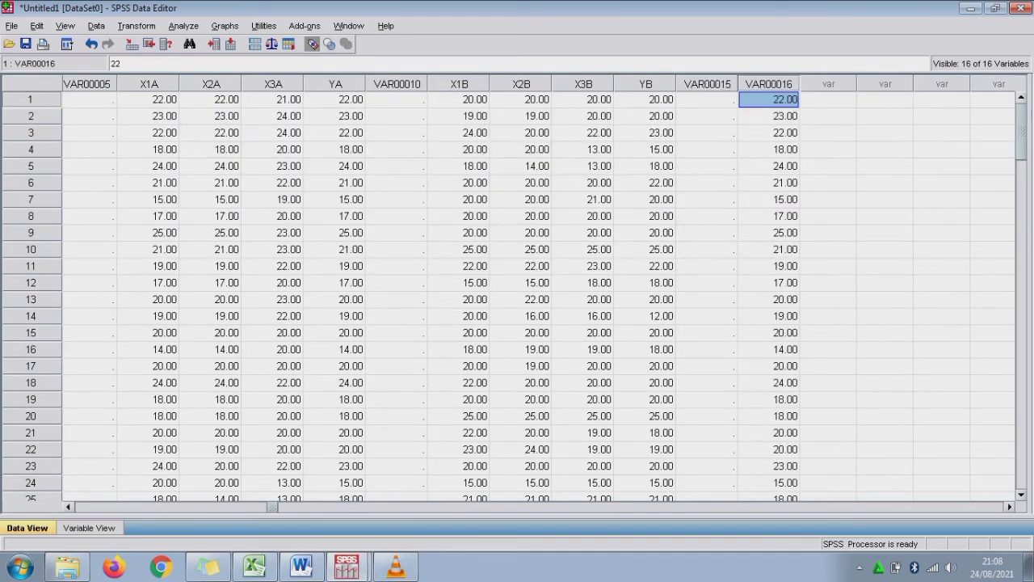
pyautogui.click(255, 567)
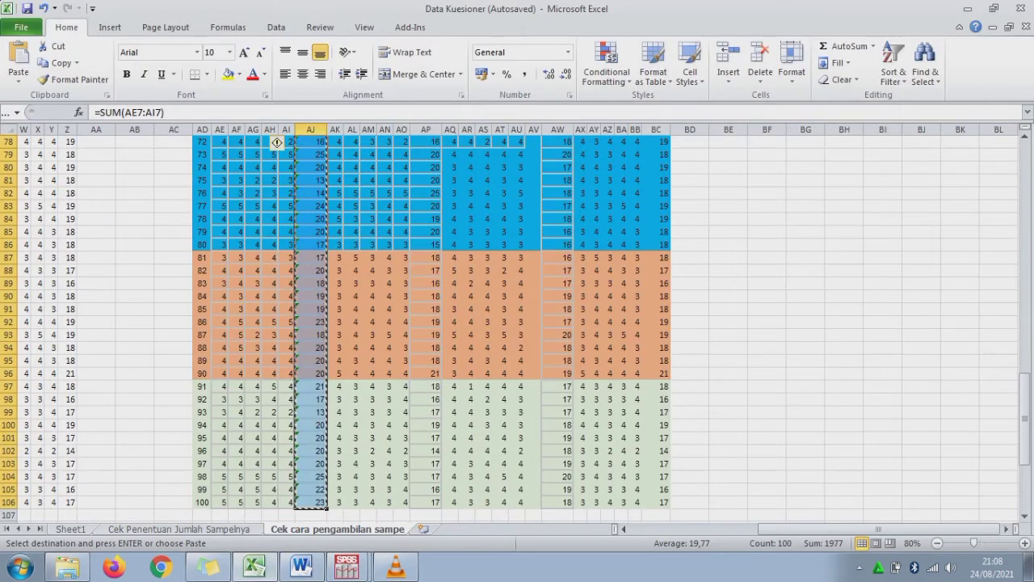
# Copy the Total X2 values AP7:AP106 into SPSS as new variable VAR00017
pyautogui.click(426, 230)
pyautogui.hotkey('ctrl', 'Up')
pyautogui.click(426, 154)
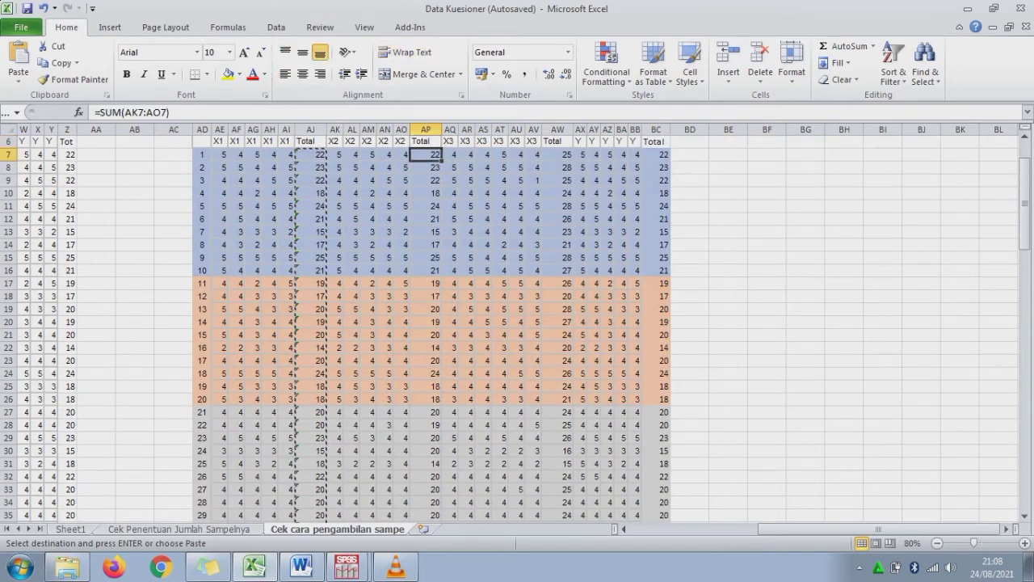
pyautogui.scroll(1, 426, 323)
pyautogui.click(426, 154)
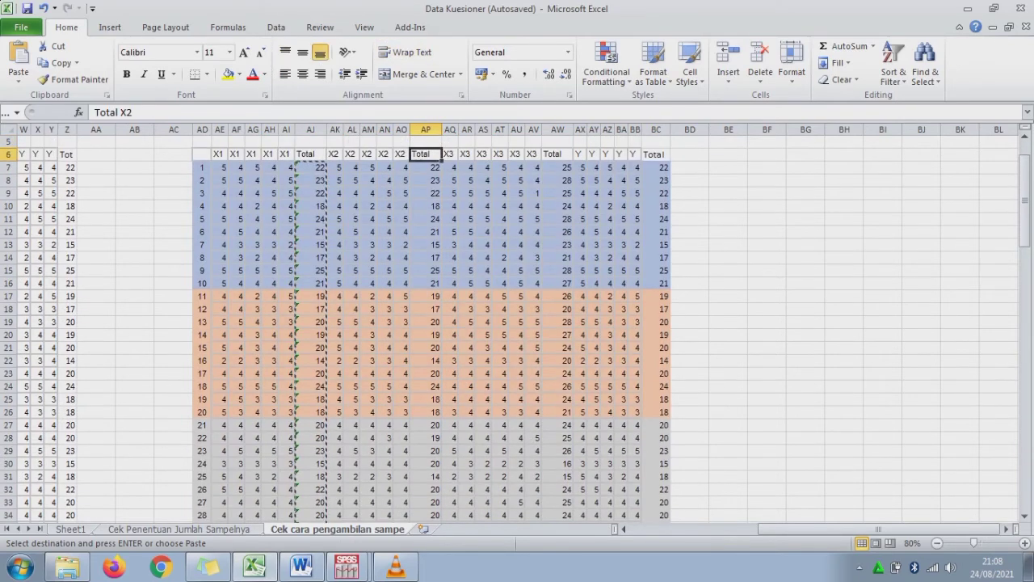
pyautogui.click(425, 167)
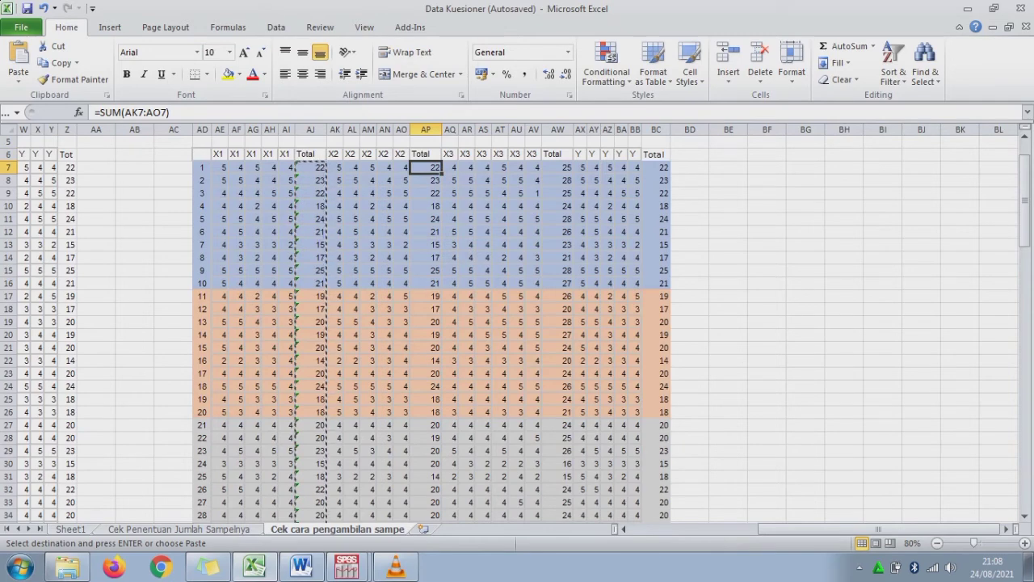
pyautogui.hotkey('ctrl', 'shift', 'Down')
pyautogui.hotkey('ctrl', 'c')
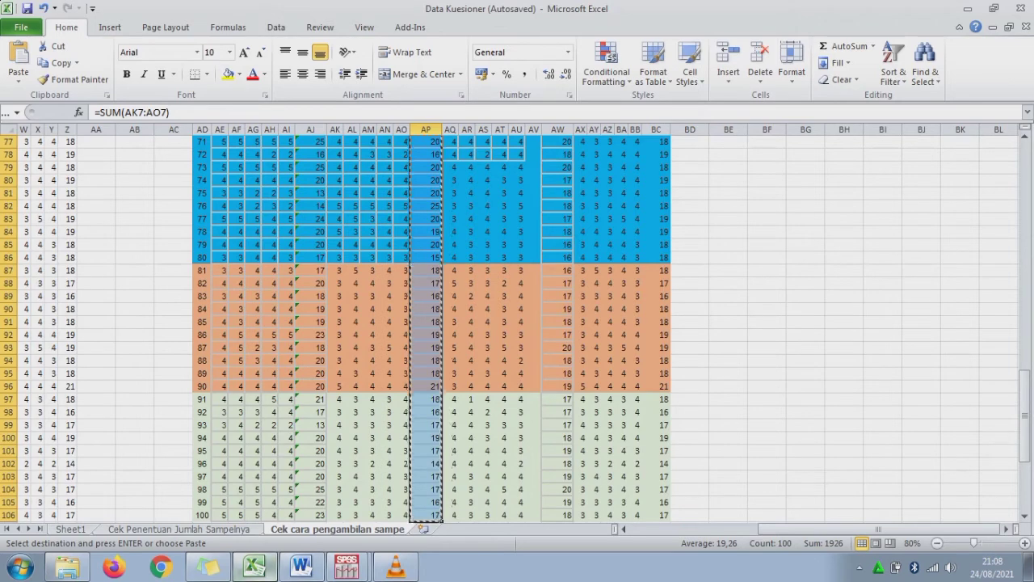
pyautogui.click(346, 565)
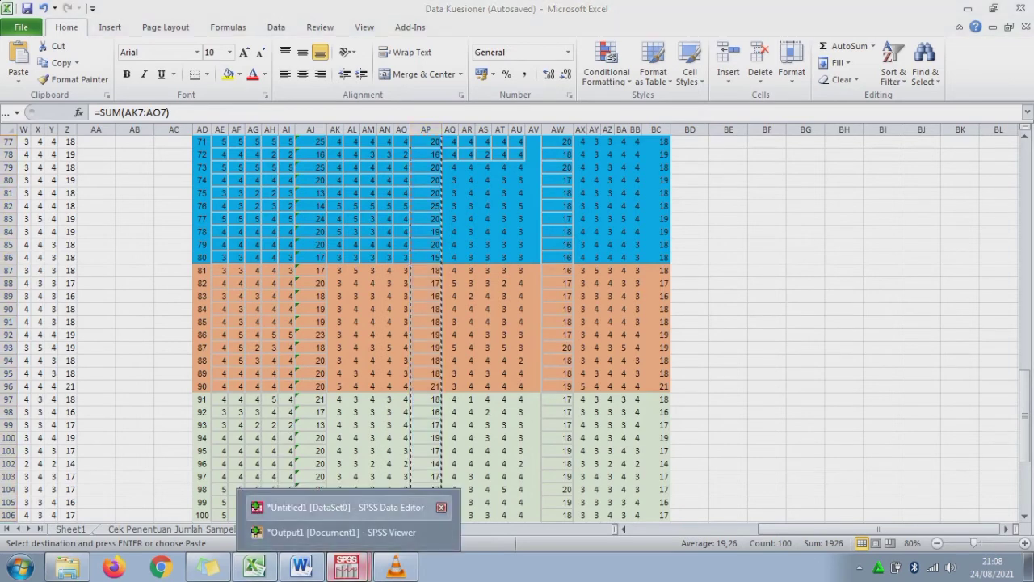
pyautogui.click(335, 508)
pyautogui.click(827, 99)
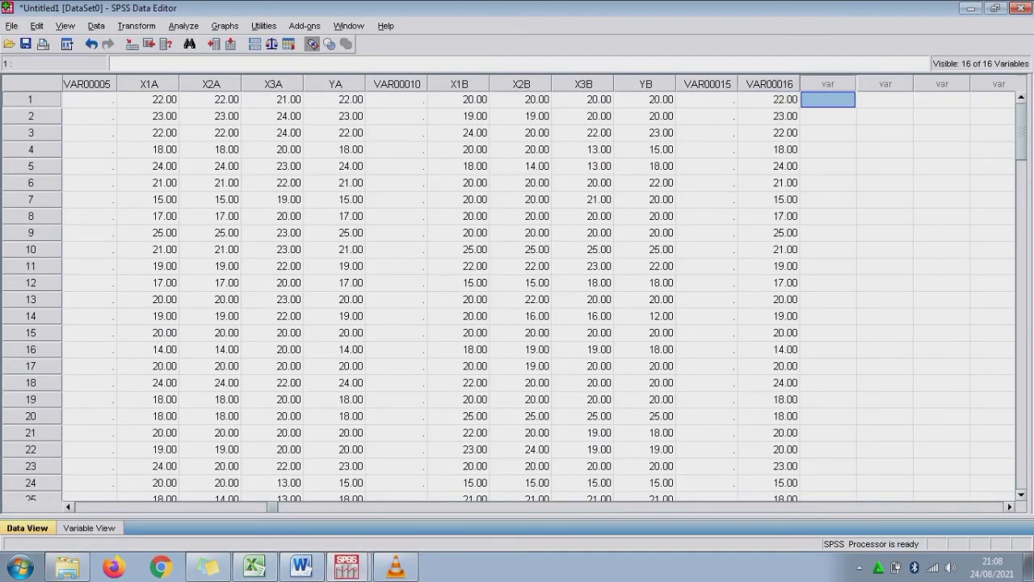
pyautogui.hotkey('ctrl', 'v')
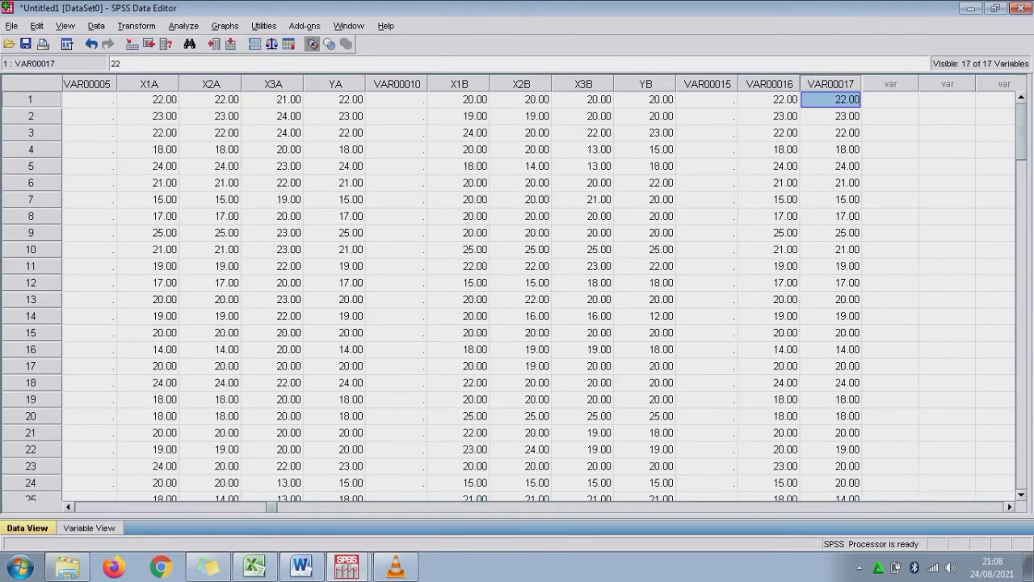
pyautogui.click(255, 567)
# Copy the Total X3 values AW7:AW106 into SPSS as new variable VAR00018
pyautogui.click(557, 154)
pyautogui.click(557, 142)
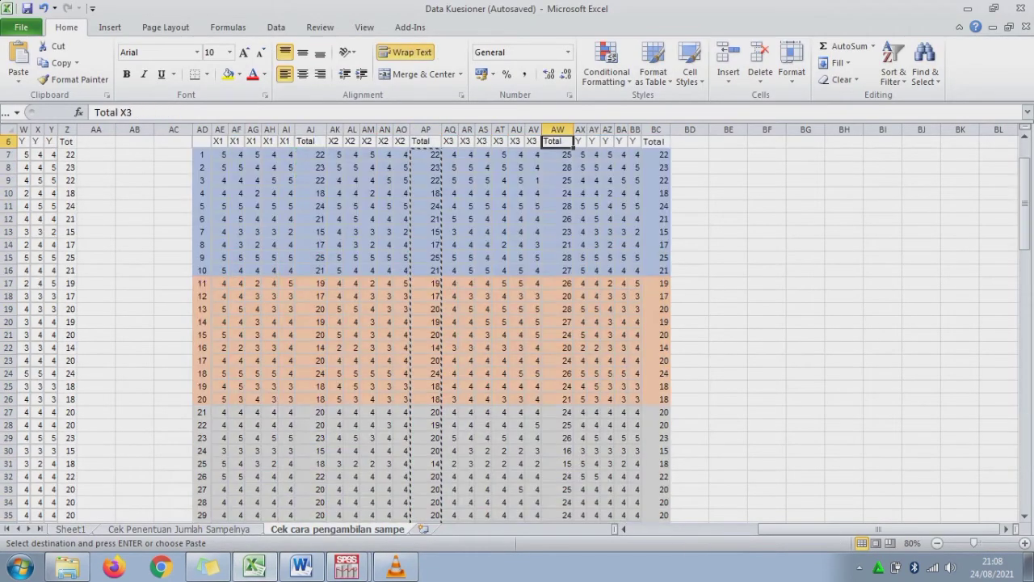
pyautogui.click(557, 154)
pyautogui.hotkey('ctrl', 'shift', 'Down')
pyautogui.hotkey('ctrl', 'c')
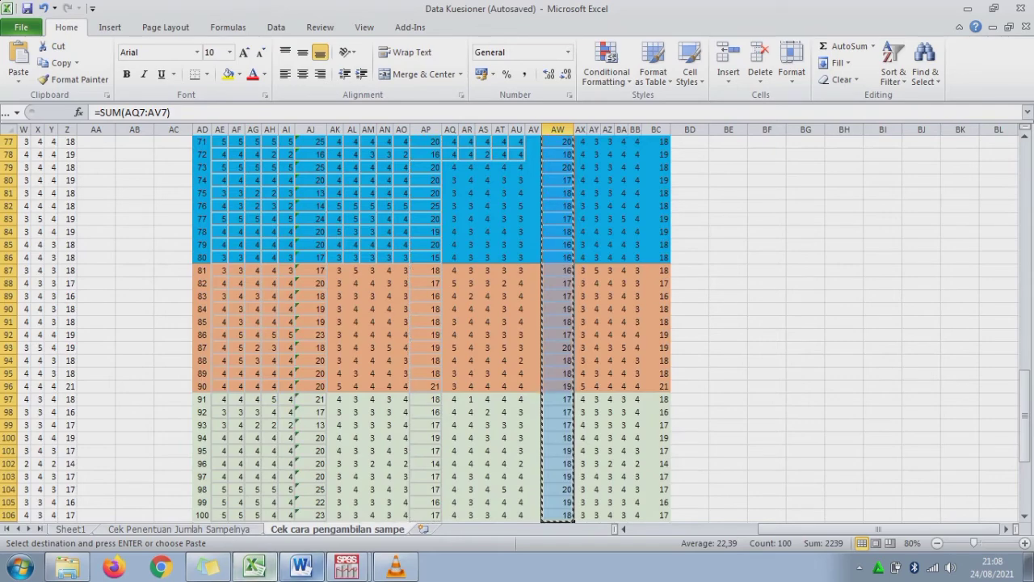
pyautogui.click(346, 567)
pyautogui.click(346, 507)
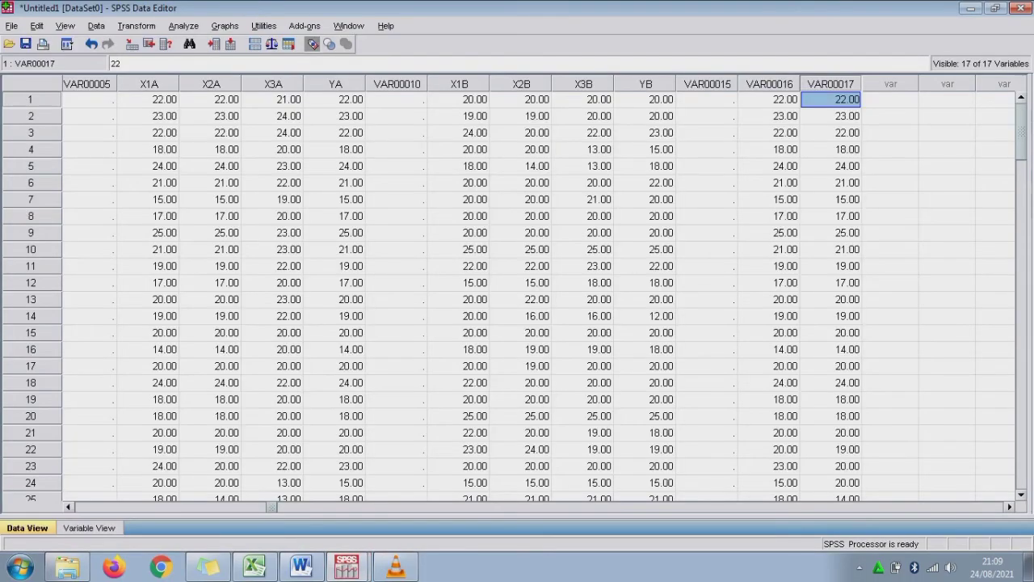
pyautogui.click(889, 98)
pyautogui.hotkey('ctrl', 'v')
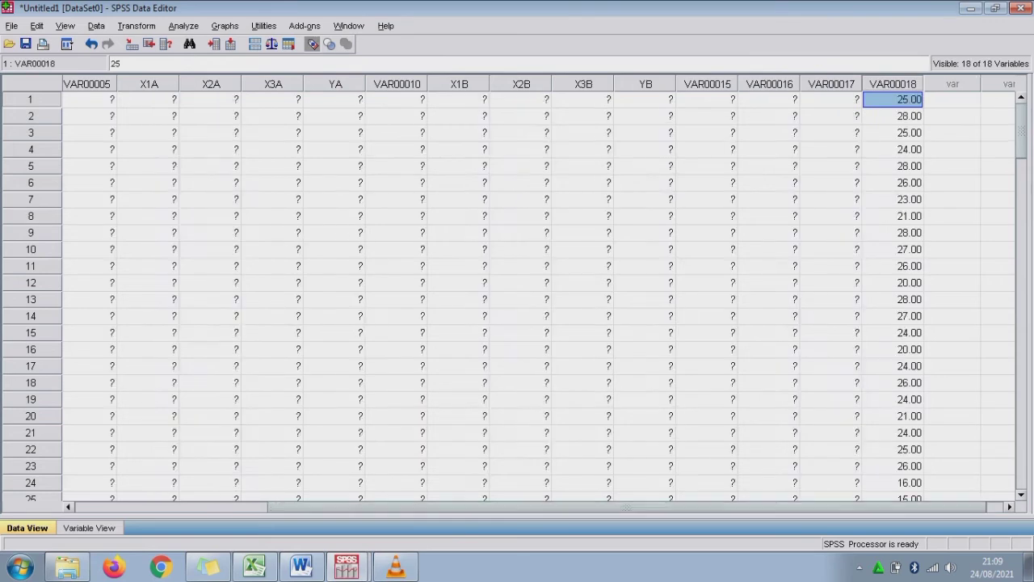
pyautogui.hotkey('alt', 'Tab')
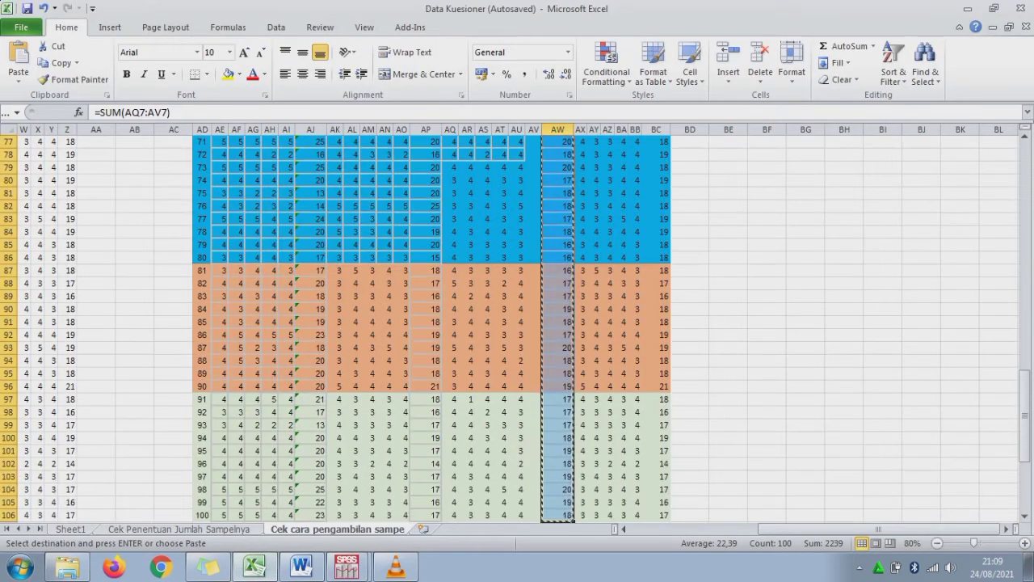
# Copy the Total Y values BC7:BC106 into SPSS as new variable VAR00019
pyautogui.press('Up')
pyautogui.press('Right')
pyautogui.press('Right')
pyautogui.press('Right')
pyautogui.press('Down')
pyautogui.hotkey('ctrl', 'shift', 'Down')
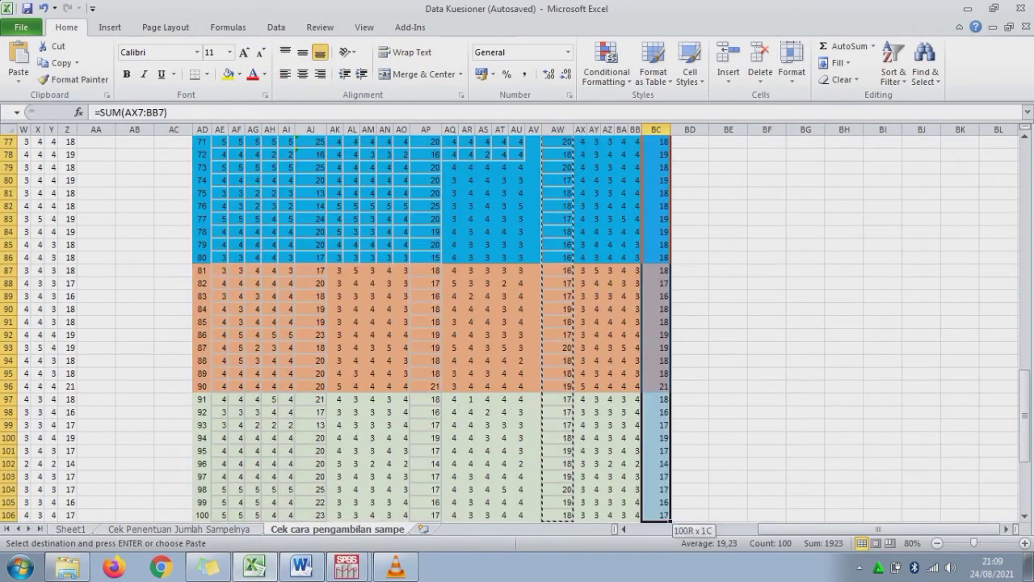
pyautogui.hotkey('ctrl', 'c')
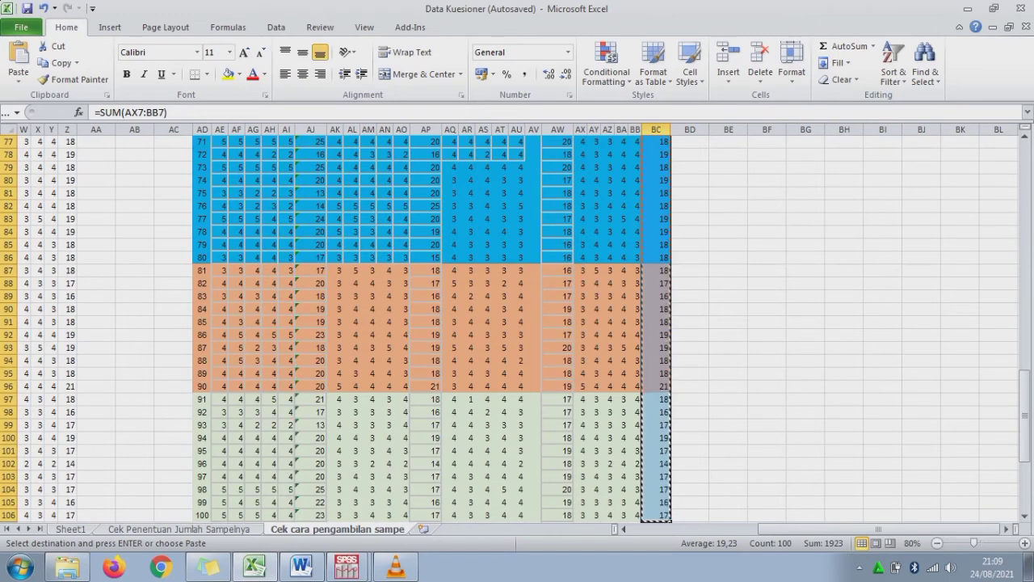
pyautogui.moveTo(255, 567)
pyautogui.click(347, 567)
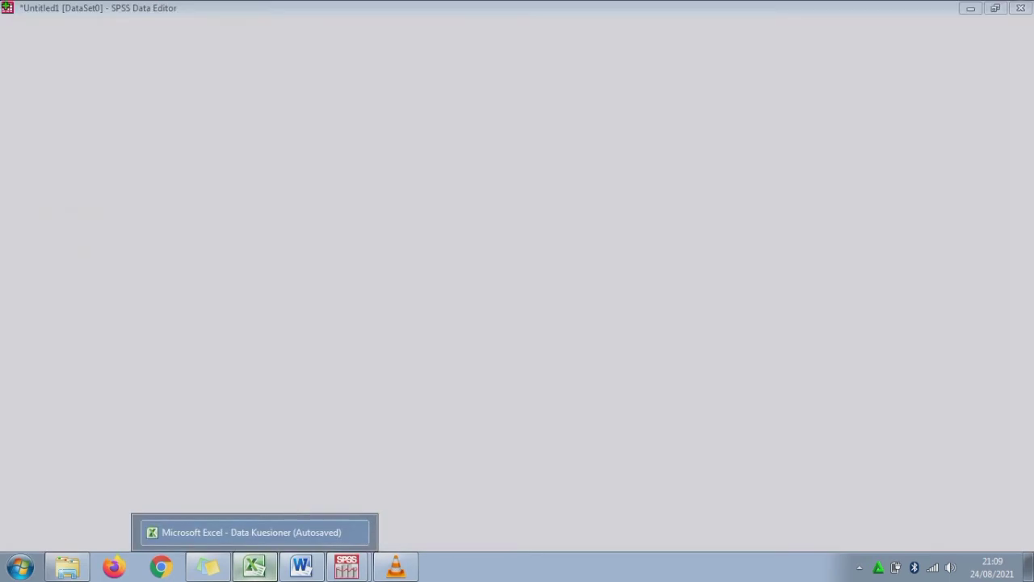
pyautogui.click(952, 98)
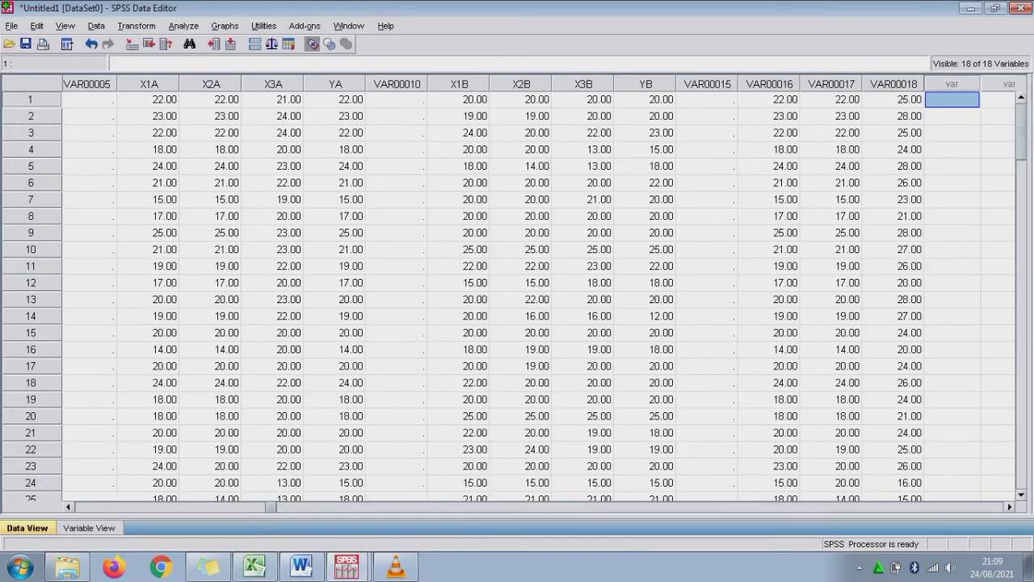
pyautogui.hotkey('ctrl', 'v')
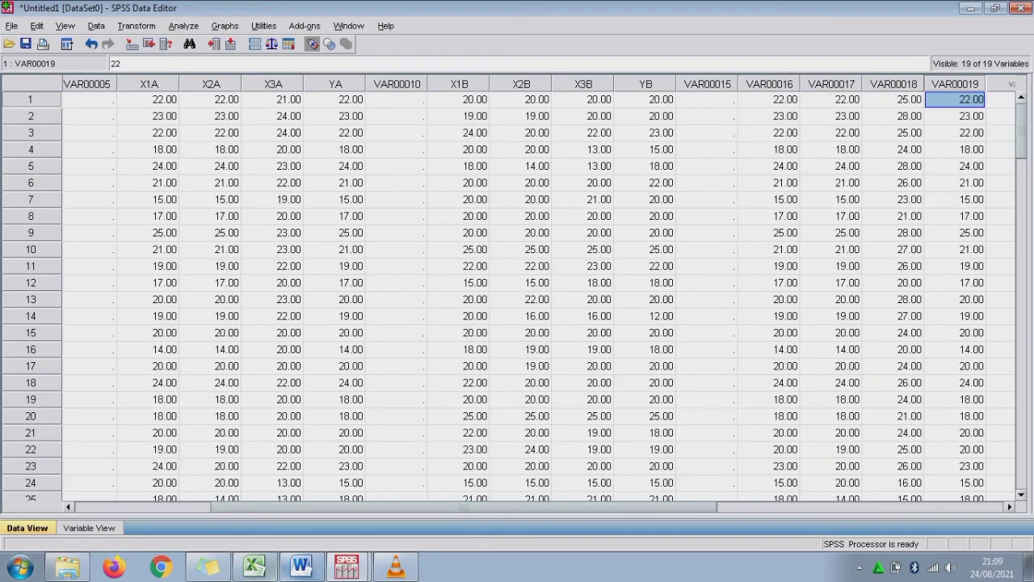
pyautogui.click(255, 567)
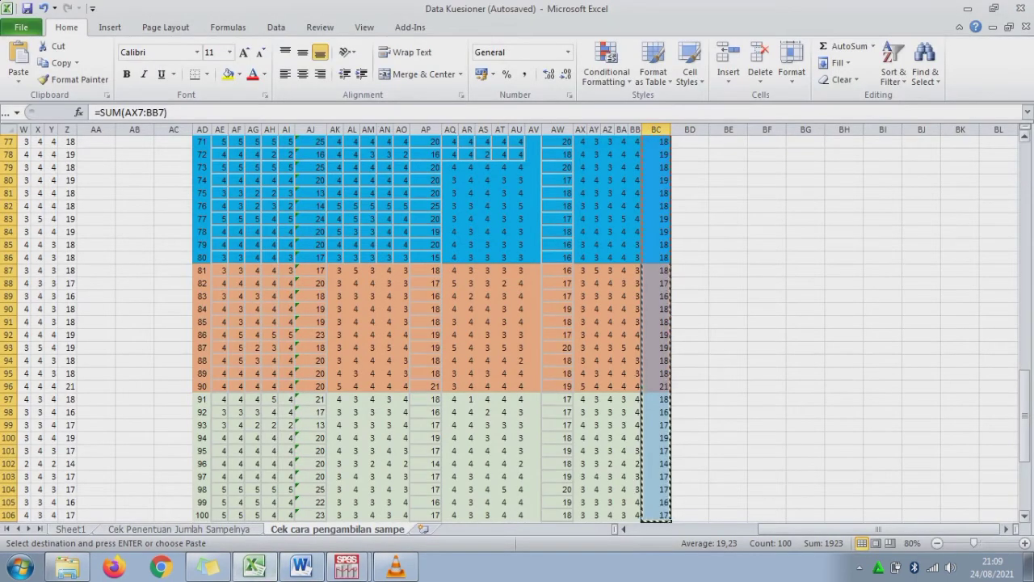
pyautogui.moveTo(1024, 377); pyautogui.dragTo(1024, 142)
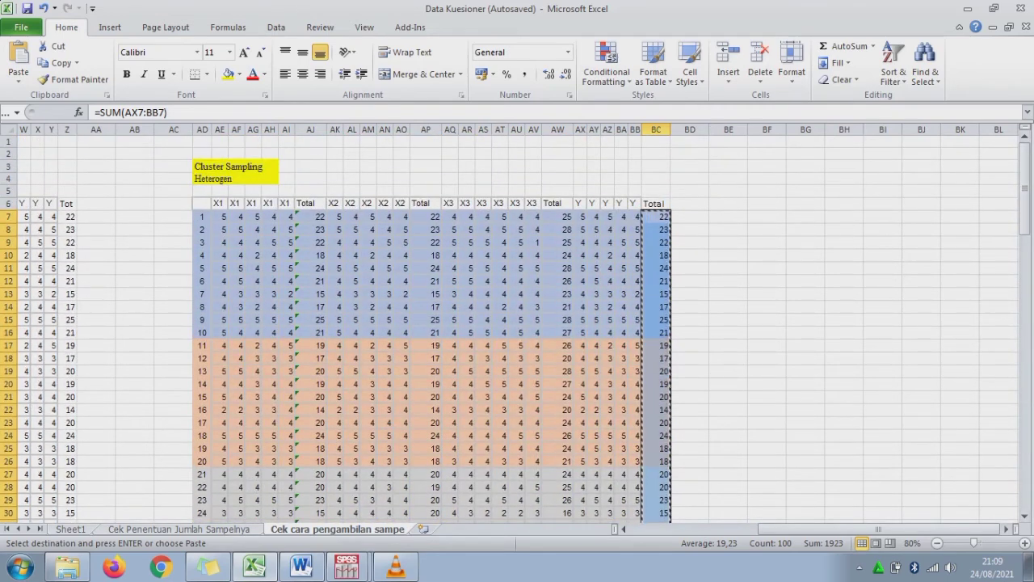
pyautogui.moveTo(202, 216)
pyautogui.mouseDown()
pyautogui.moveTo(533, 332)
pyautogui.moveTo(656, 332)
pyautogui.mouseUp()
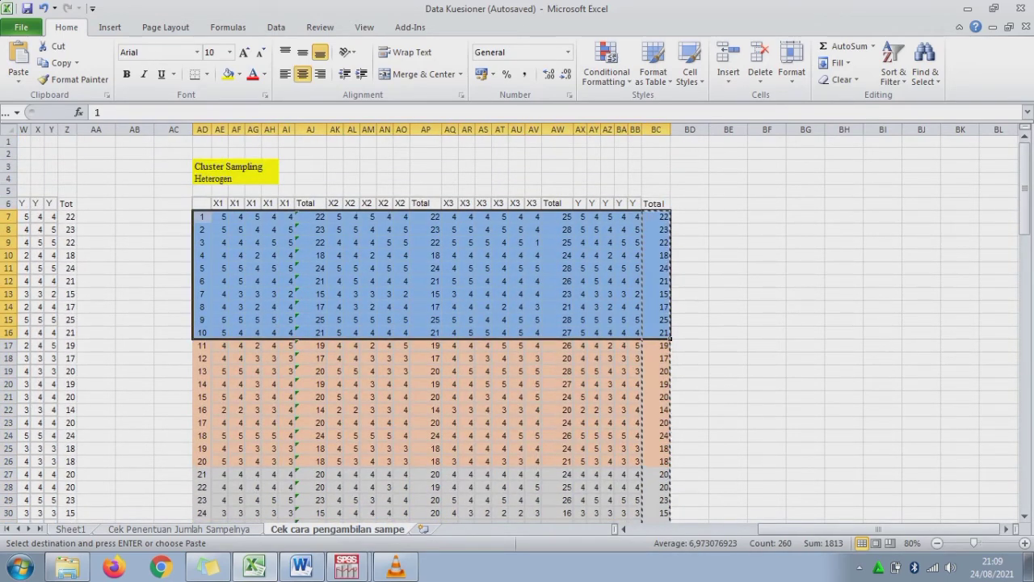
pyautogui.moveTo(202, 345)
pyautogui.mouseDown()
pyautogui.moveTo(558, 474)
pyautogui.moveTo(656, 462)
pyautogui.mouseUp()
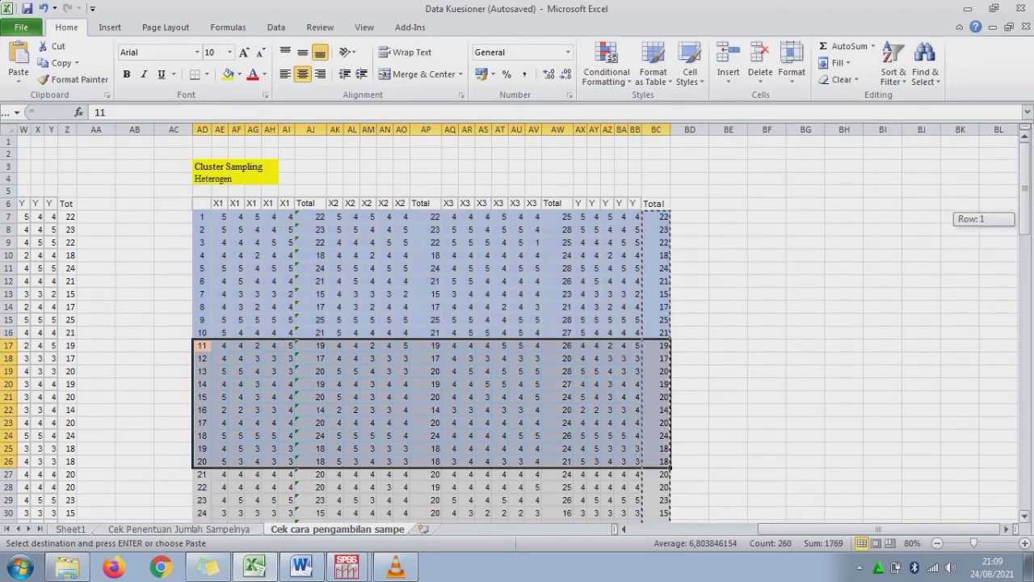
pyautogui.moveTo(1024, 211); pyautogui.dragTo(1025, 225)
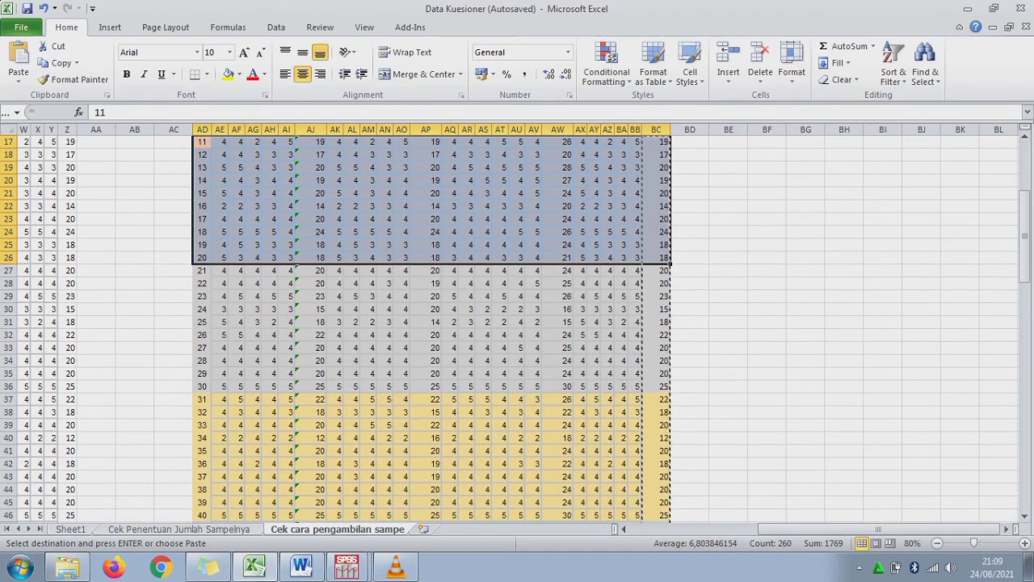
pyautogui.moveTo(202, 269)
pyautogui.mouseDown()
pyautogui.moveTo(477, 380)
pyautogui.moveTo(656, 386)
pyautogui.moveTo(656, 374)
pyautogui.mouseUp()
pyautogui.moveTo(1024, 225)
pyautogui.mouseDown()
pyautogui.moveTo(1025, 243)
pyautogui.moveTo(1024, 188)
pyautogui.mouseUp()
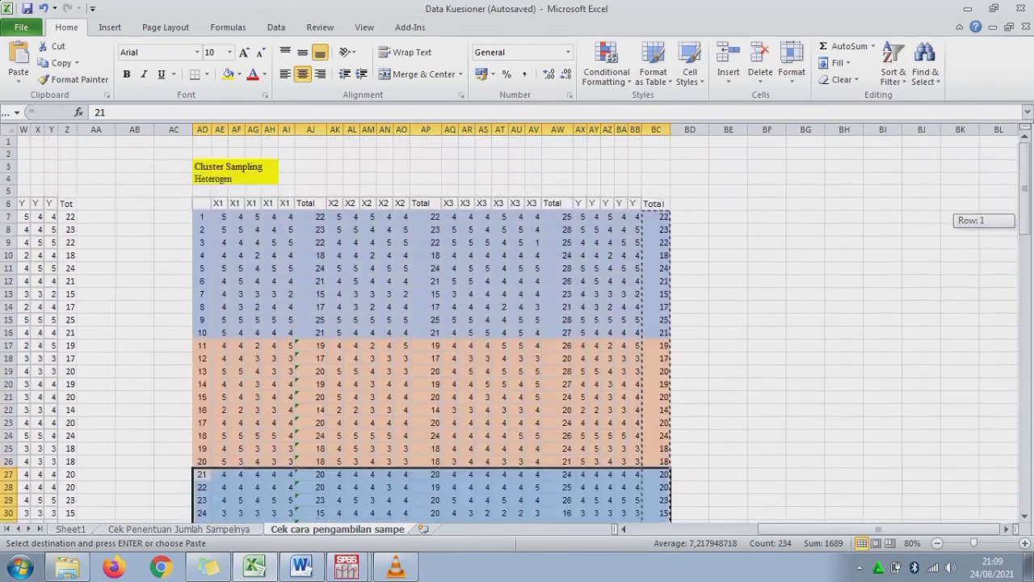
pyautogui.moveTo(347, 565)
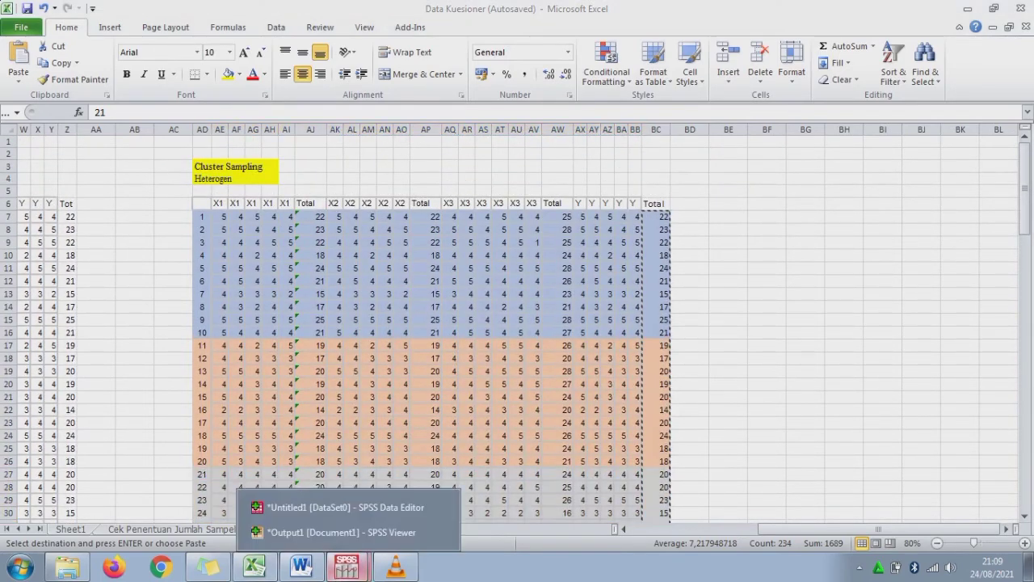
# Bring the SPSS Data Editor forward, open Analyze > Regression > Linear, and cancel it unused
pyautogui.click(436, 504)
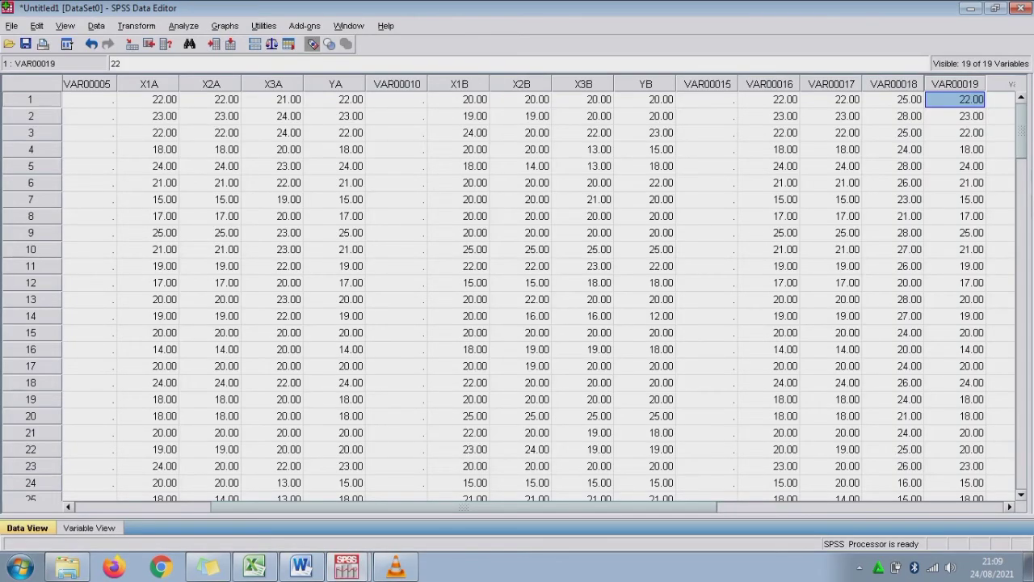
pyautogui.click(183, 26)
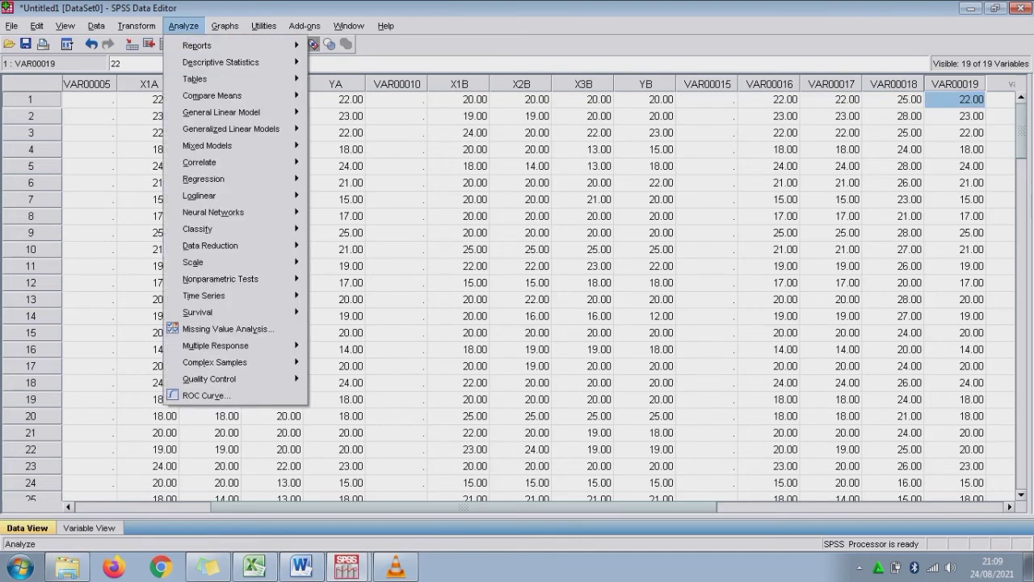
pyautogui.moveTo(207, 145)
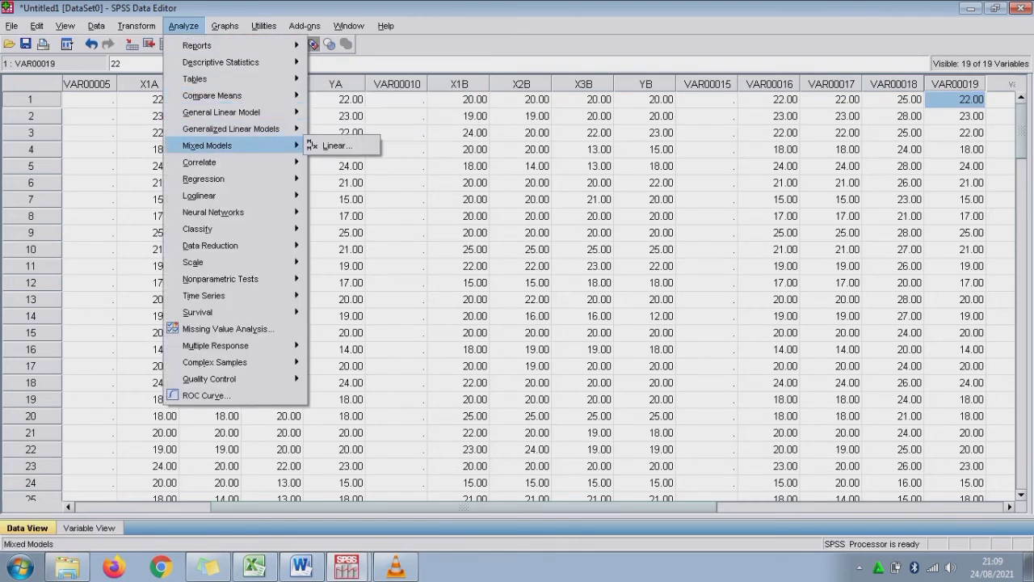
pyautogui.moveTo(242, 179)
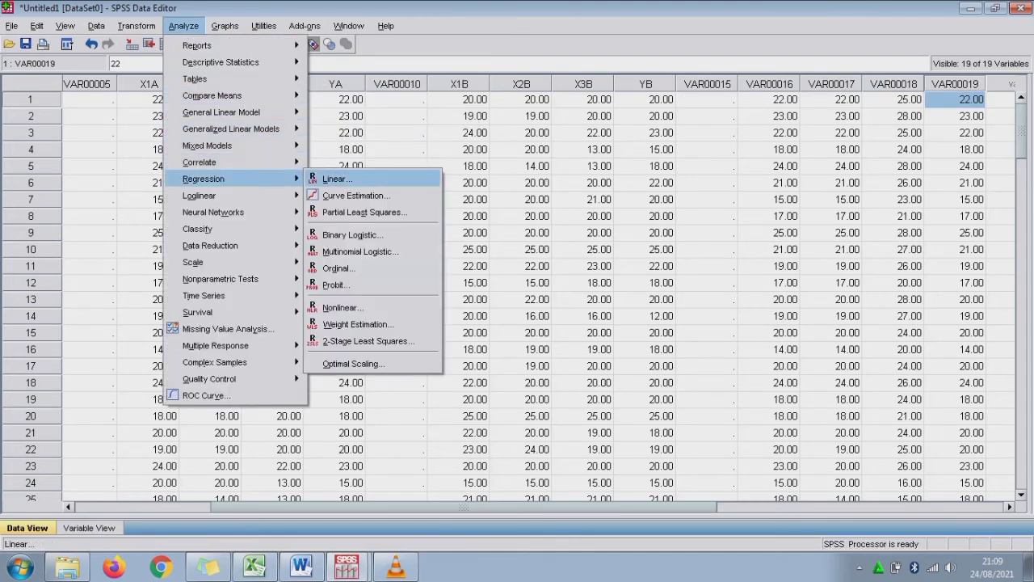
pyautogui.click(335, 178)
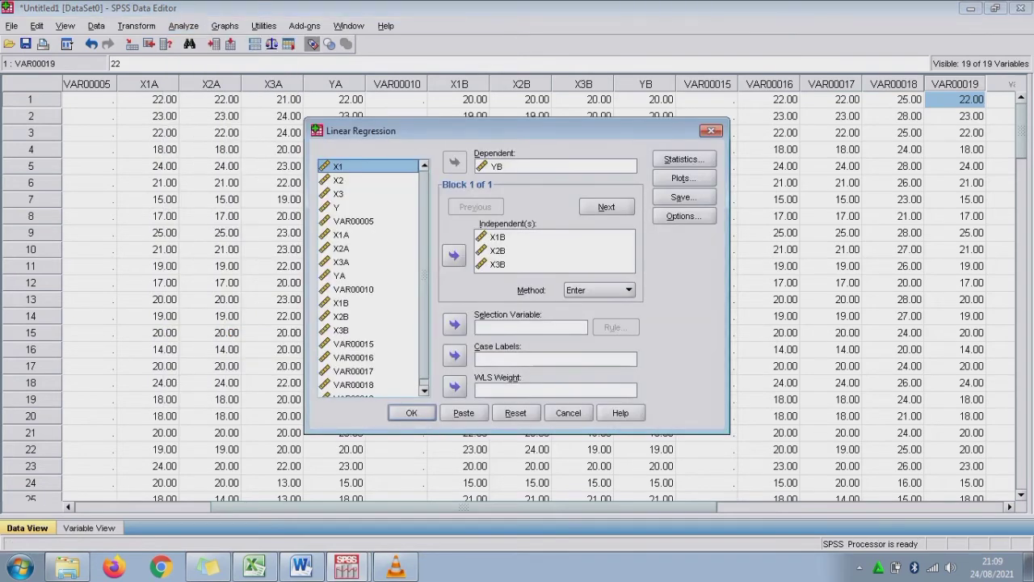
pyautogui.click(710, 130)
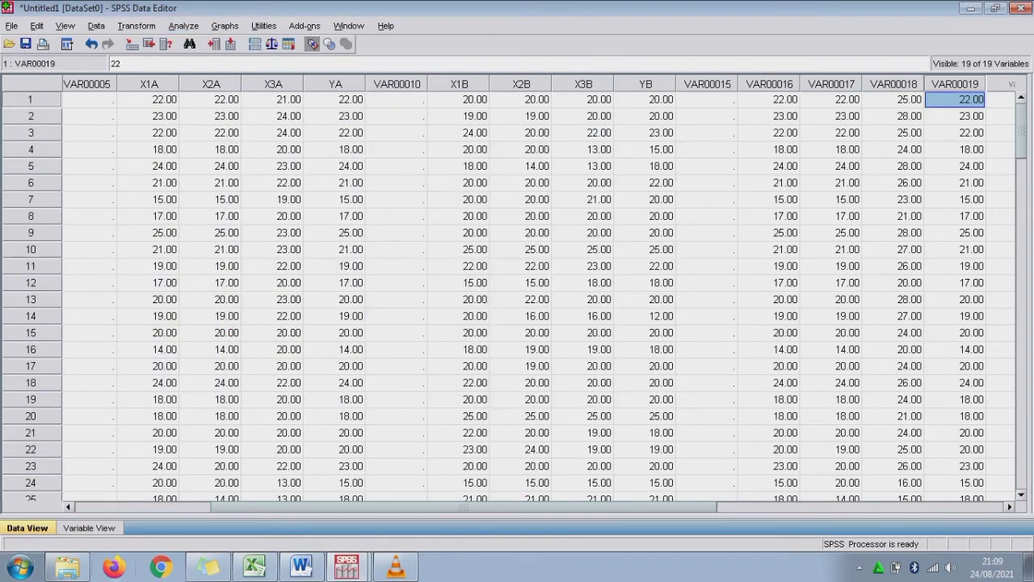
# Rename VAR00016–VAR00019 to X1C, X2C, X3C and YC, then return to Data View
pyautogui.doubleClick(646, 84)
pyautogui.click(94, 329)
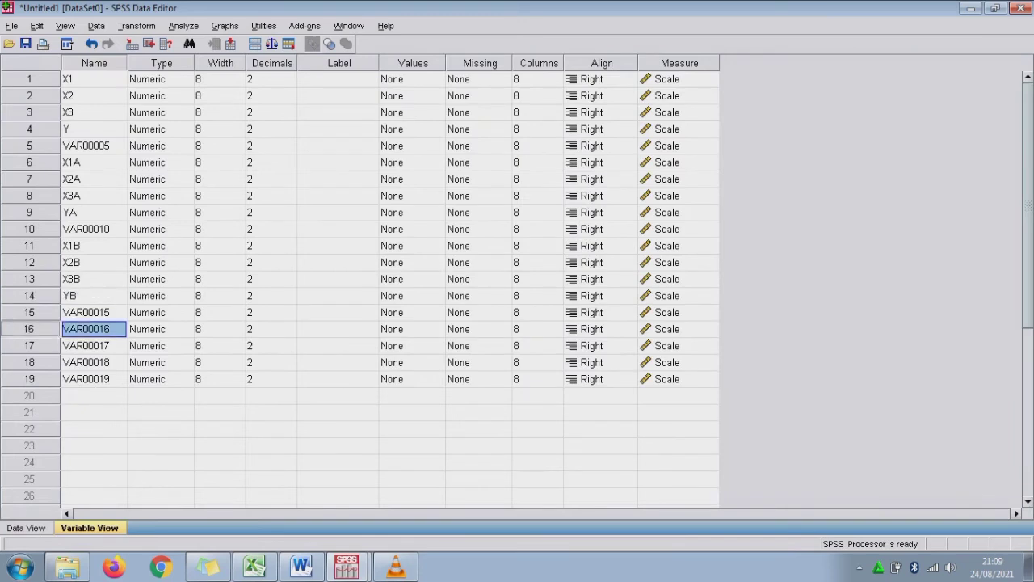
pyautogui.write('X1C')
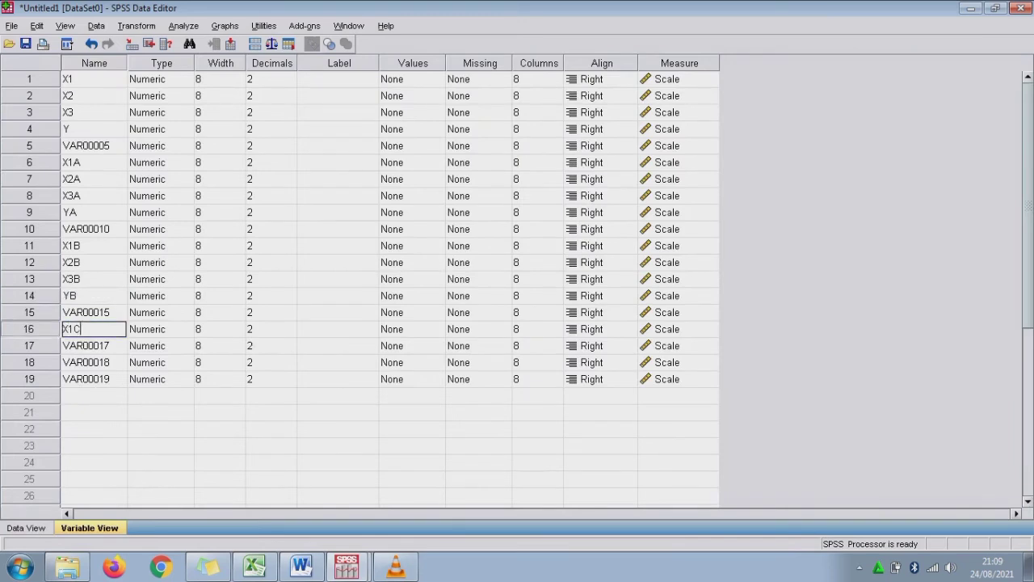
pyautogui.press('Tab')
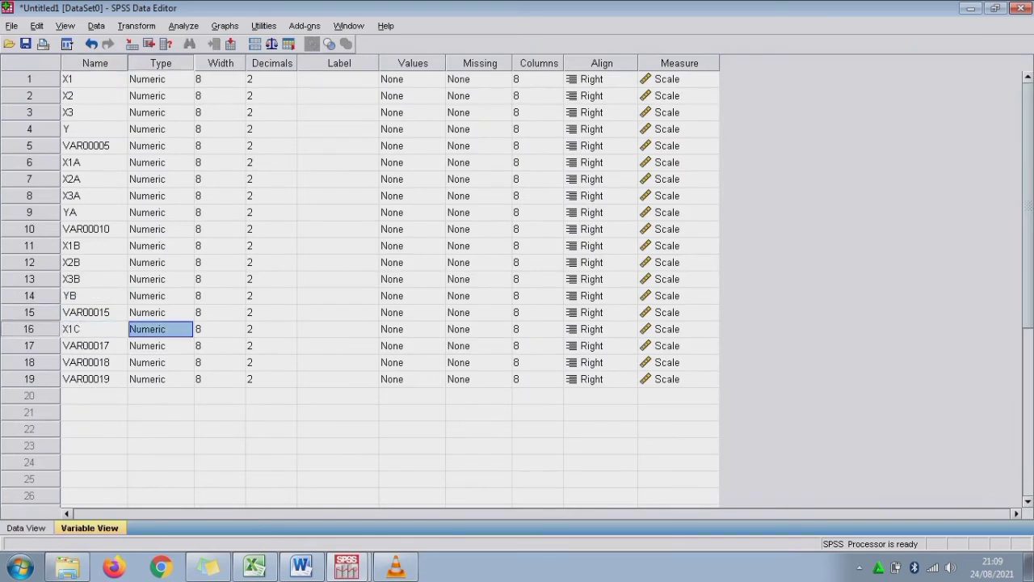
pyautogui.click(94, 345)
pyautogui.write('X2C')
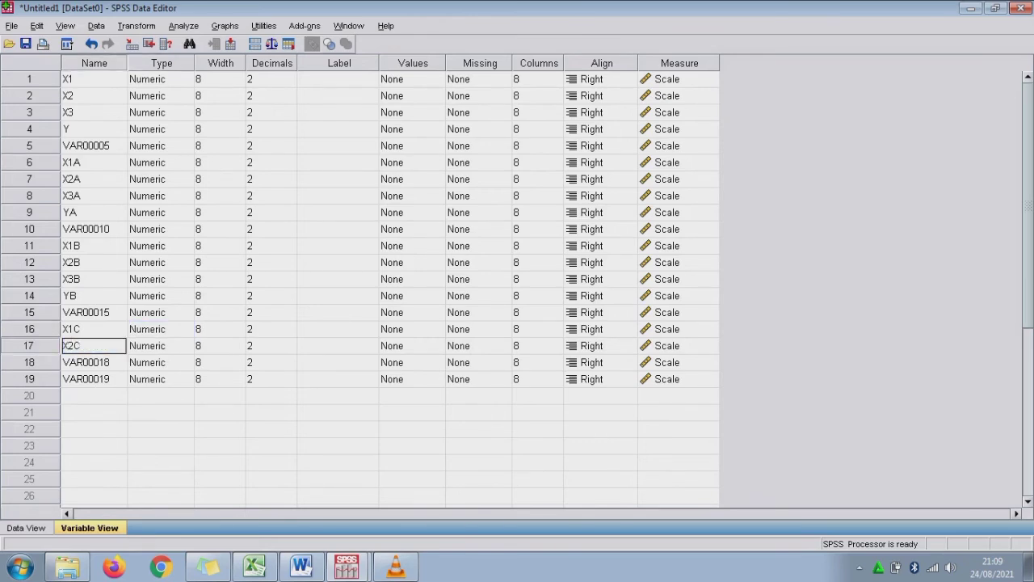
pyautogui.click(94, 362)
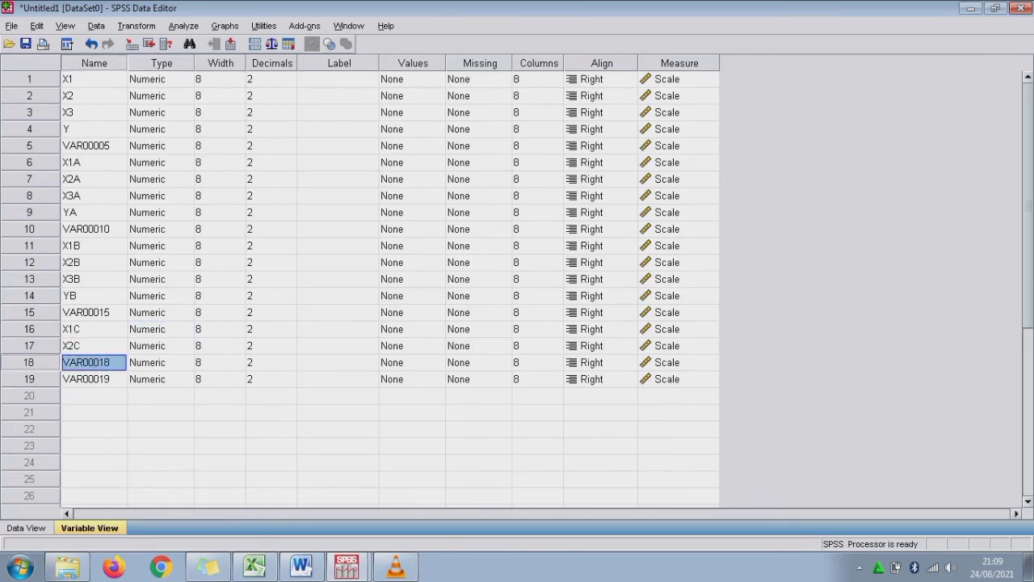
pyautogui.write('X3C')
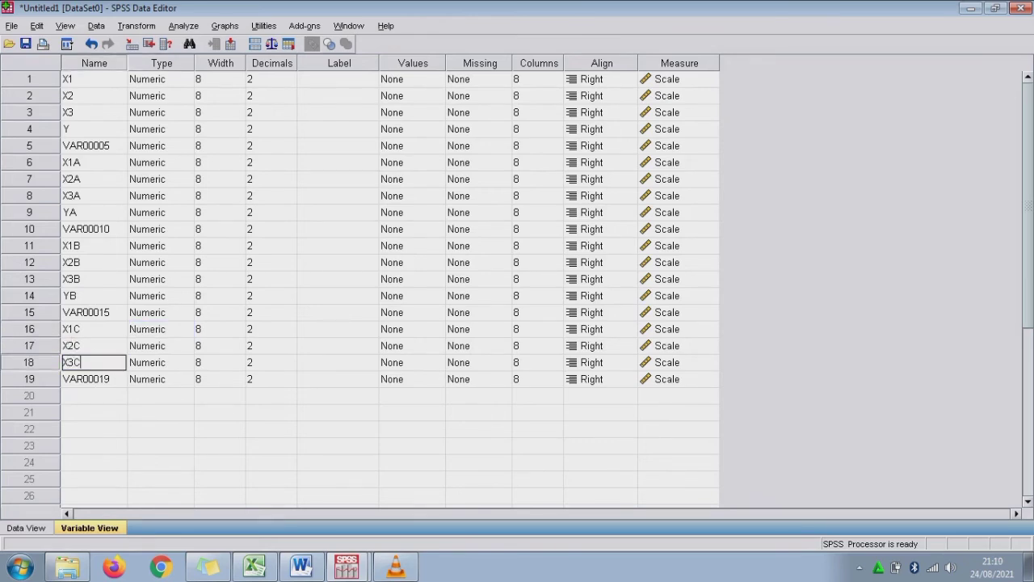
pyautogui.click(93, 378)
pyautogui.write('YC')
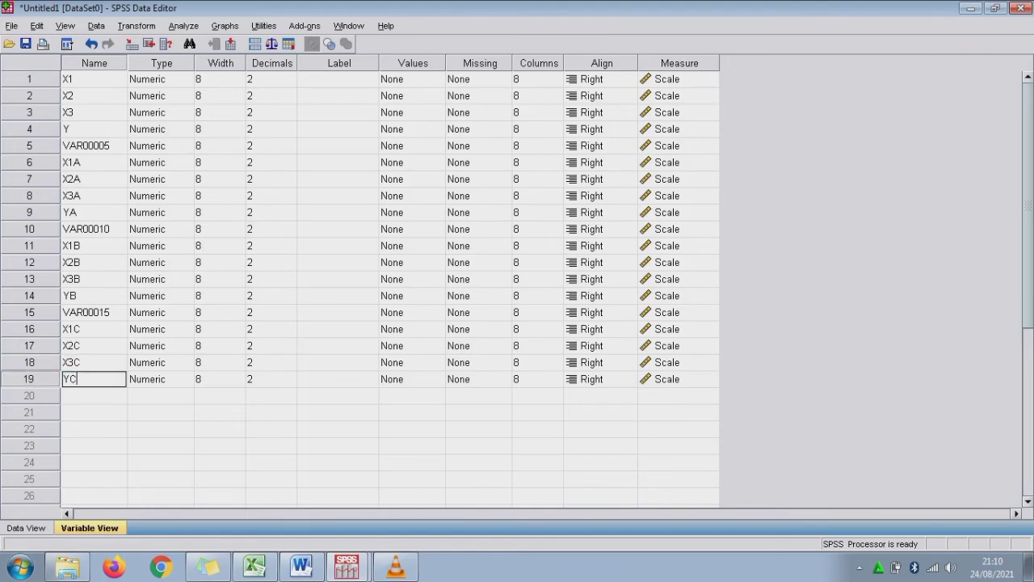
pyautogui.hotkey('ctrl', 't')
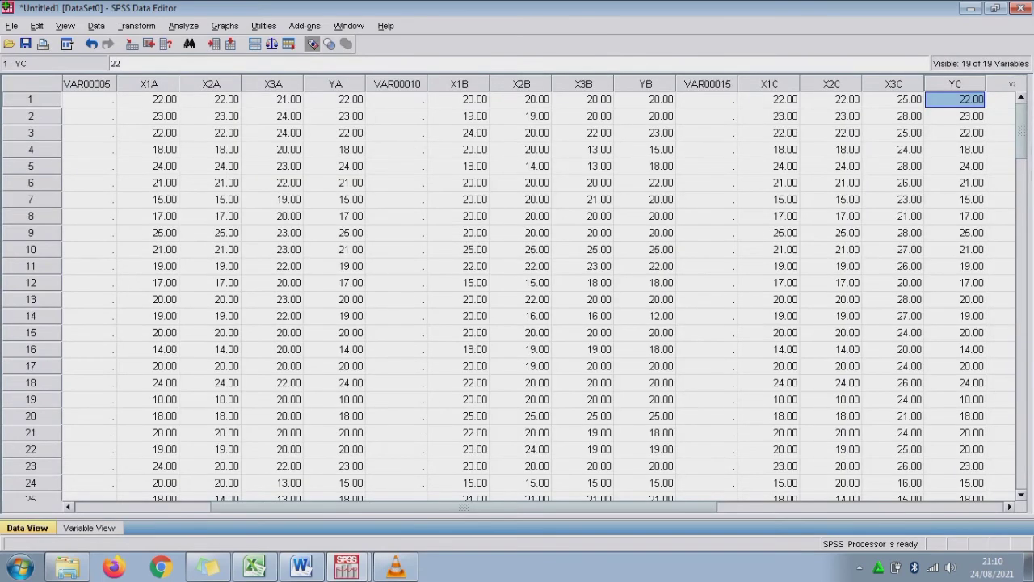
# In Linear Regression, replace the X1B–X3B independents with X1C, X2C and X3C
pyautogui.click(183, 25)
pyautogui.moveTo(235, 178)
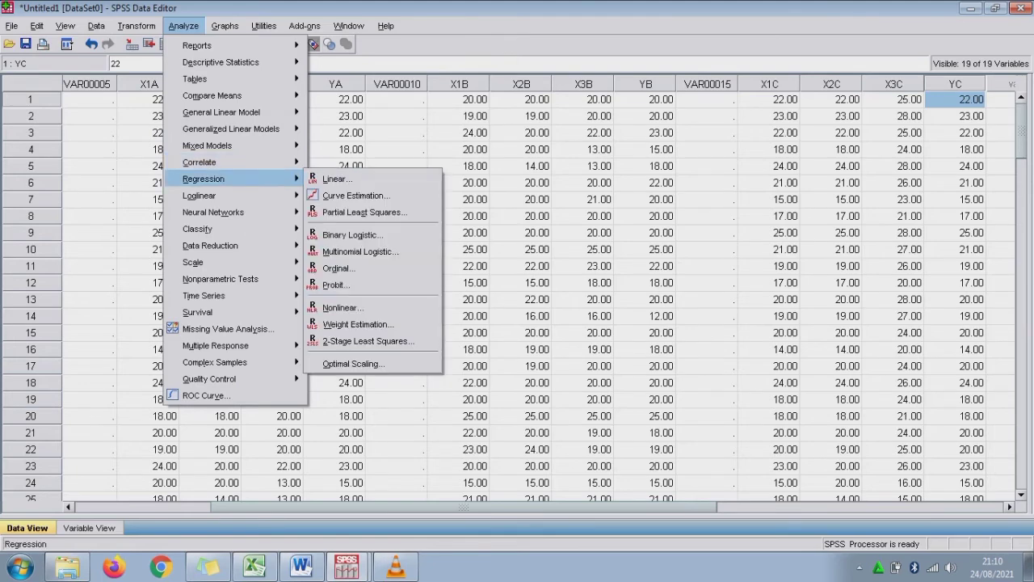
pyautogui.click(334, 178)
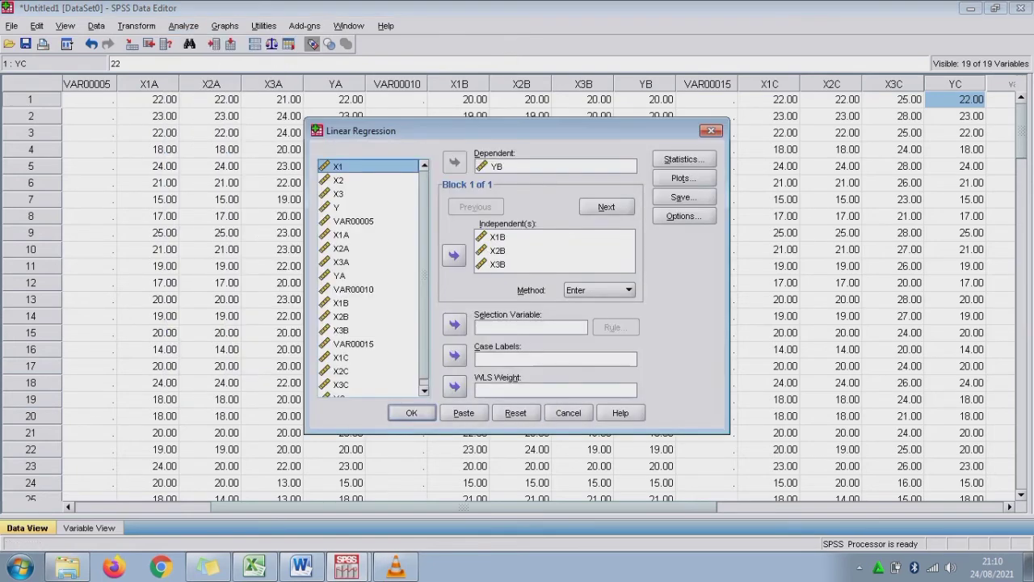
pyautogui.moveTo(497, 237); pyautogui.dragTo(497, 264)
pyautogui.click(454, 255)
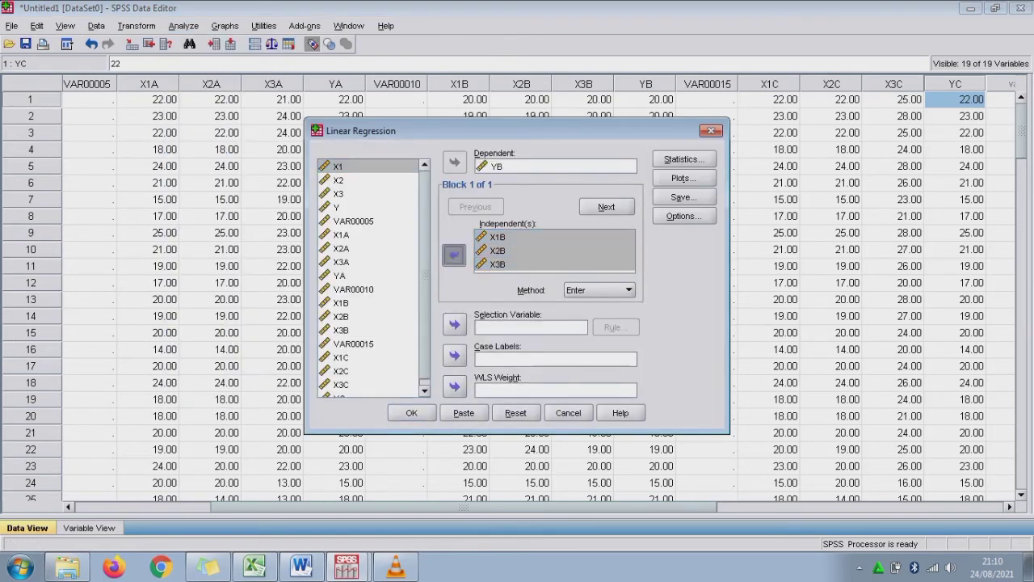
pyautogui.moveTo(341, 357); pyautogui.dragTo(341, 385)
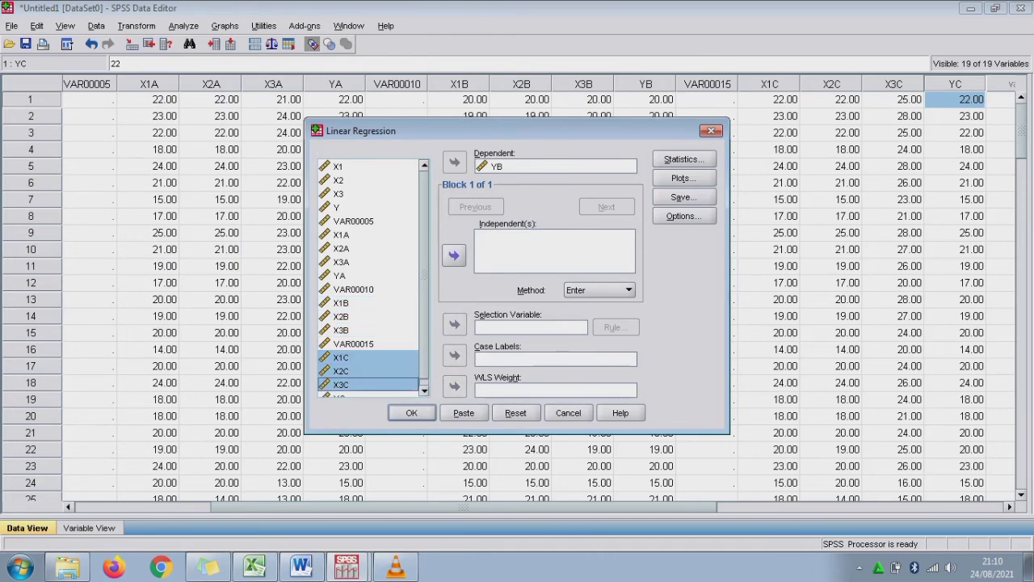
pyautogui.click(454, 256)
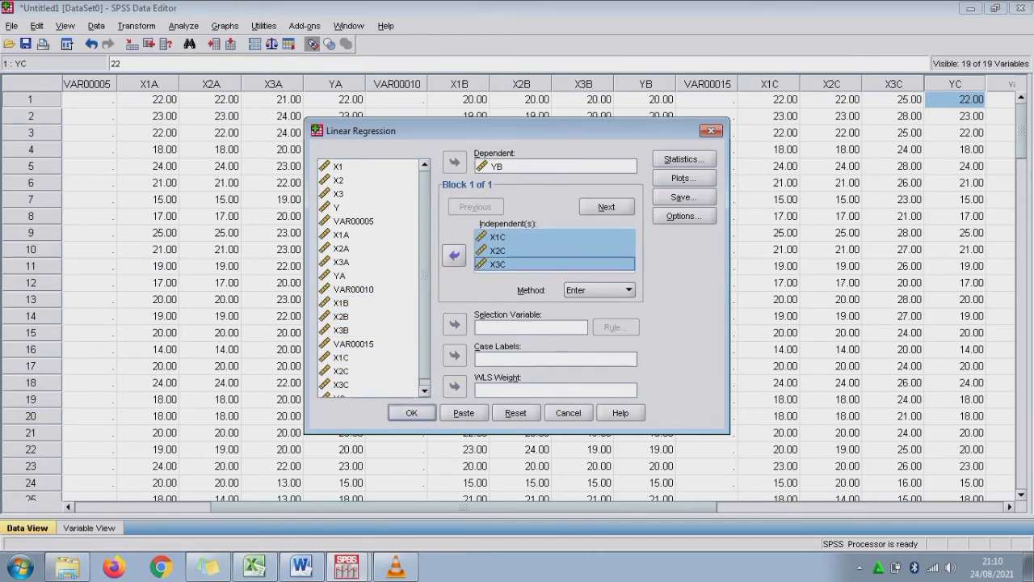
# Replace dependent YB with YC and run the regression
pyautogui.click(525, 165)
pyautogui.click(454, 162)
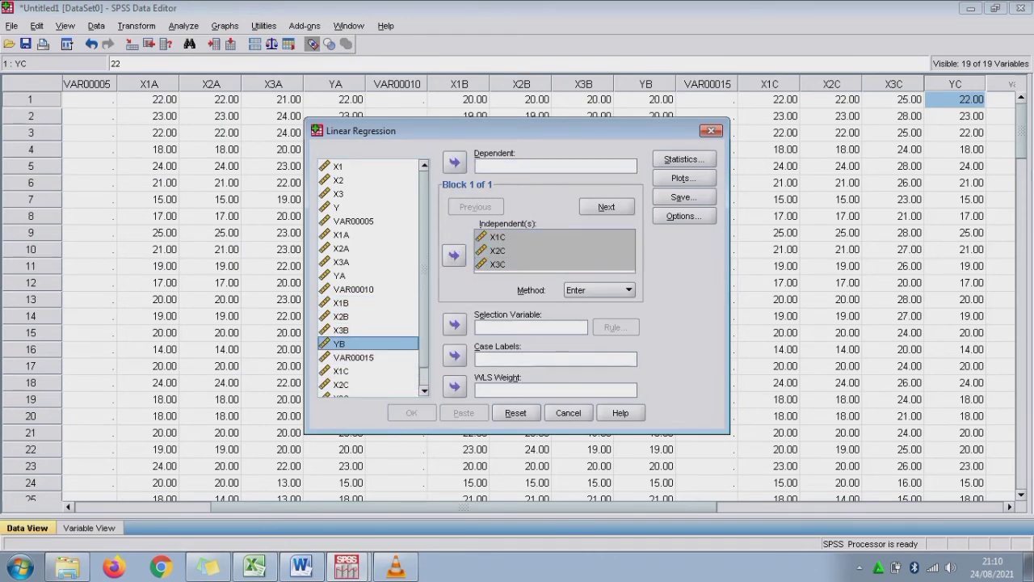
pyautogui.scroll(-2, 368, 278)
pyautogui.click(339, 390)
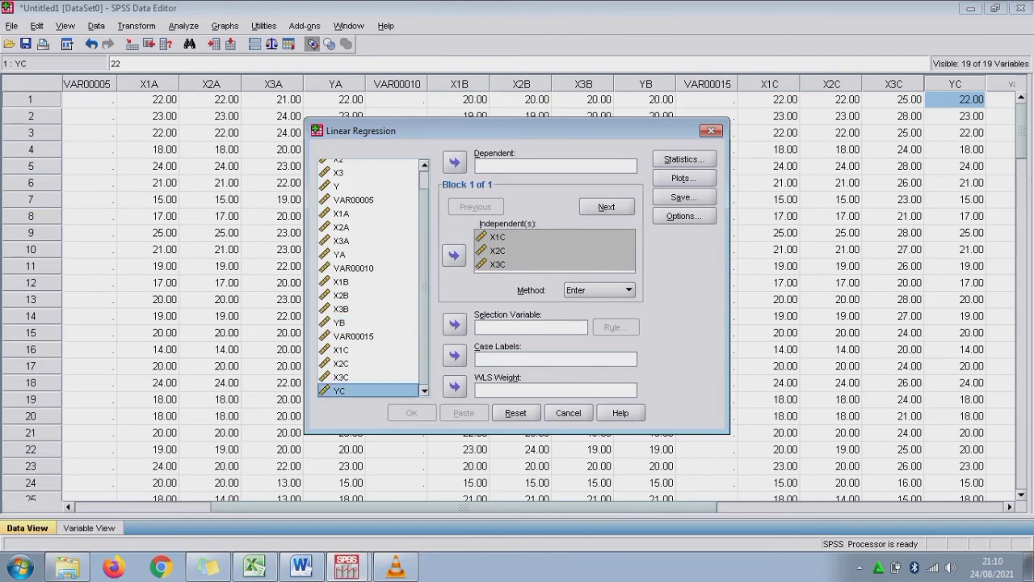
pyautogui.click(454, 162)
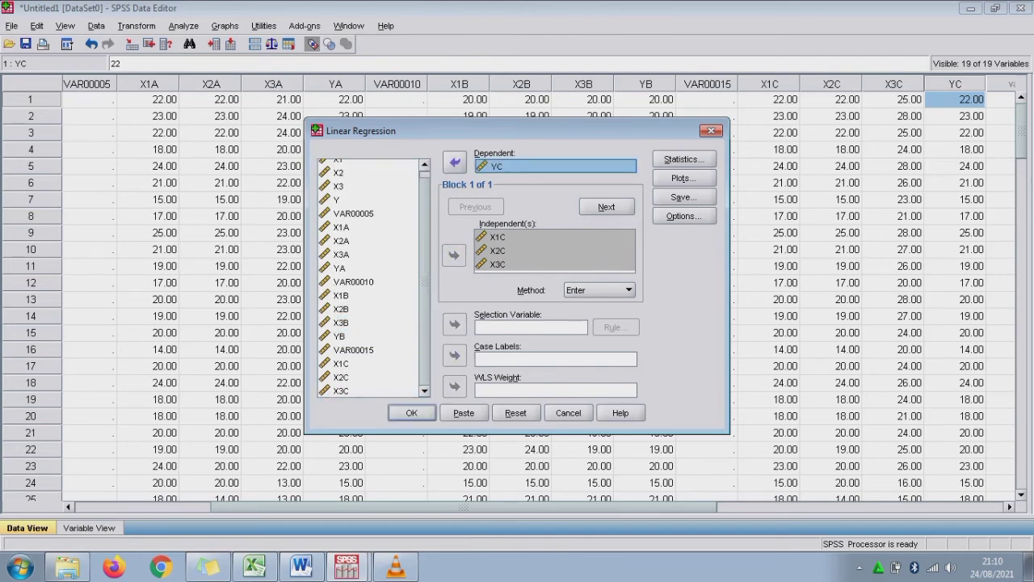
pyautogui.press('Return')
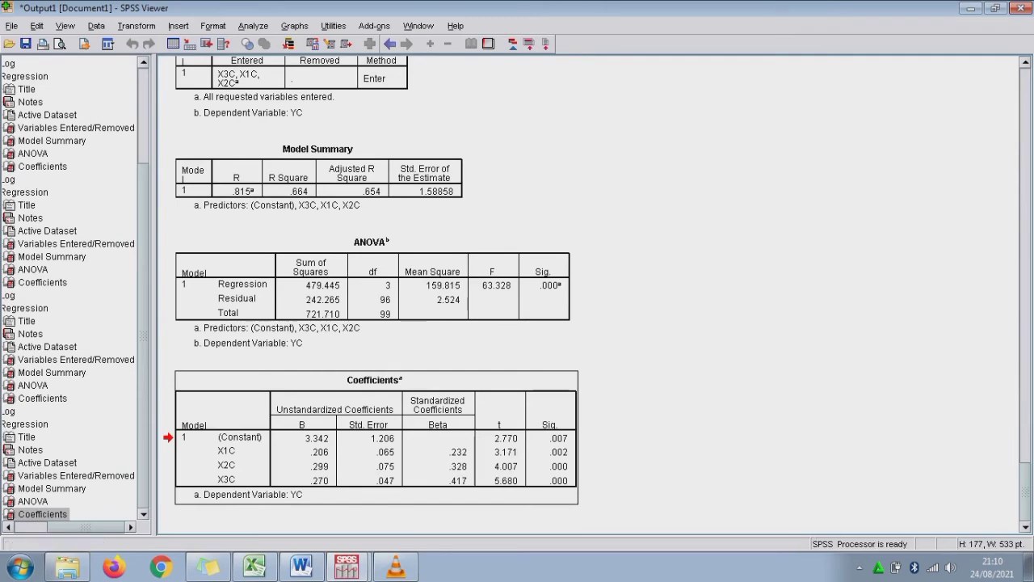
# Paste the YC coefficients table as a PNG picture at cell AF108 below the cluster data
pyautogui.click(255, 566)
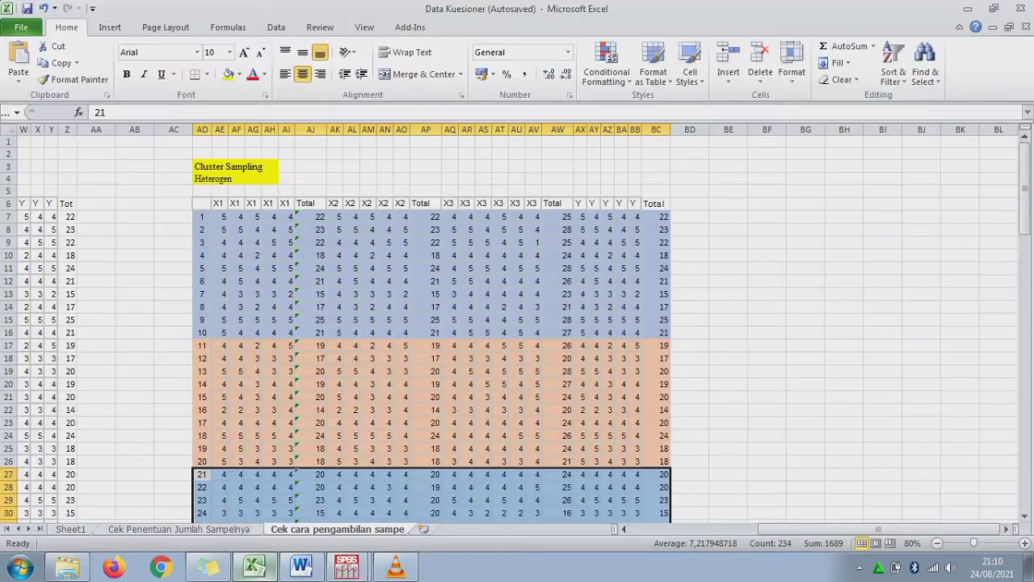
pyautogui.click(253, 410)
pyautogui.hotkey('ctrl', 'Down')
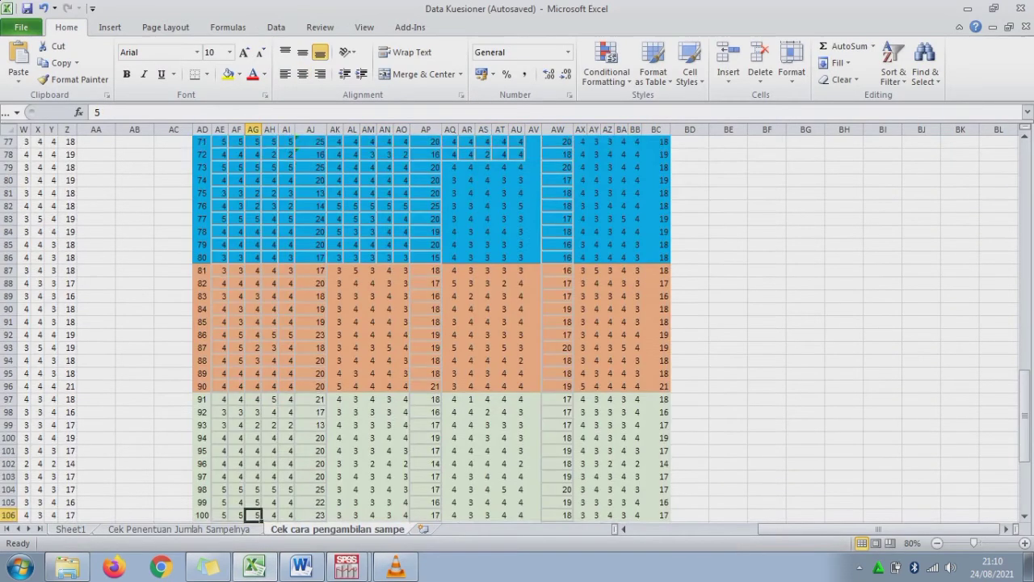
pyautogui.press('Down')
pyautogui.press('Down')
pyautogui.press('Down')
pyautogui.press('Down')
pyautogui.press('Down')
pyautogui.press('Down')
pyautogui.press('Down')
pyautogui.click(236, 410)
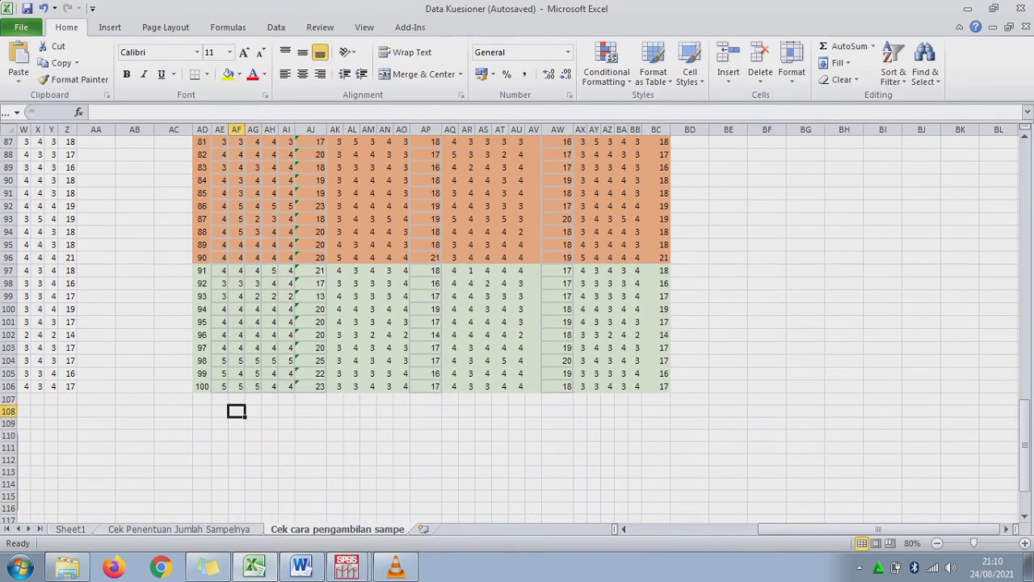
pyautogui.rightClick(233, 413)
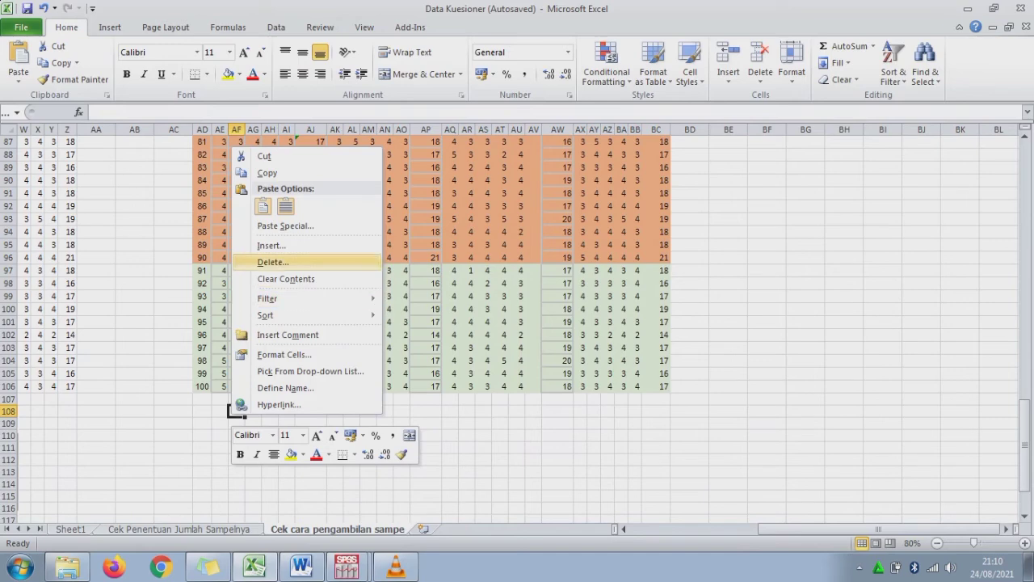
pyautogui.click(285, 226)
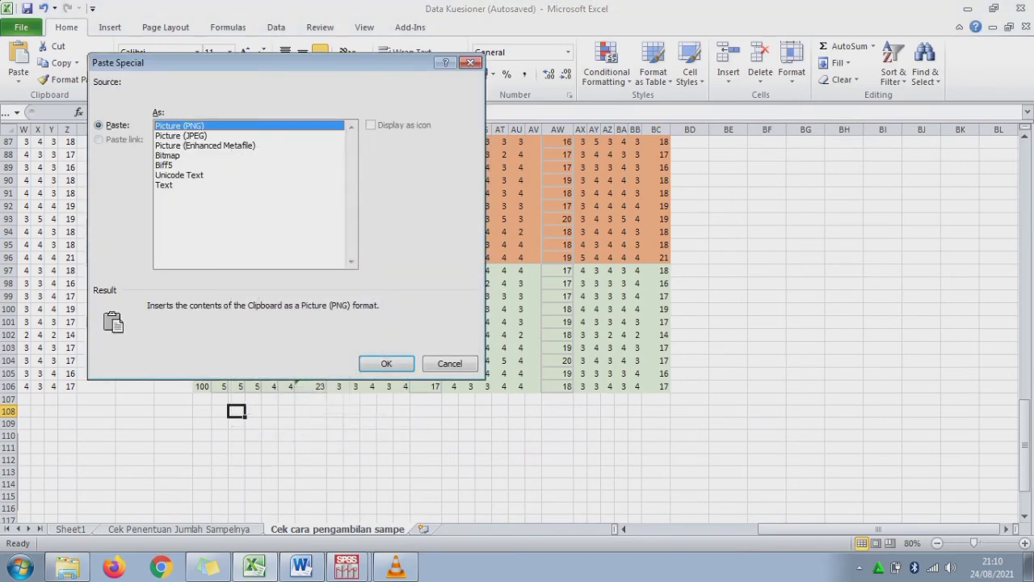
pyautogui.click(386, 362)
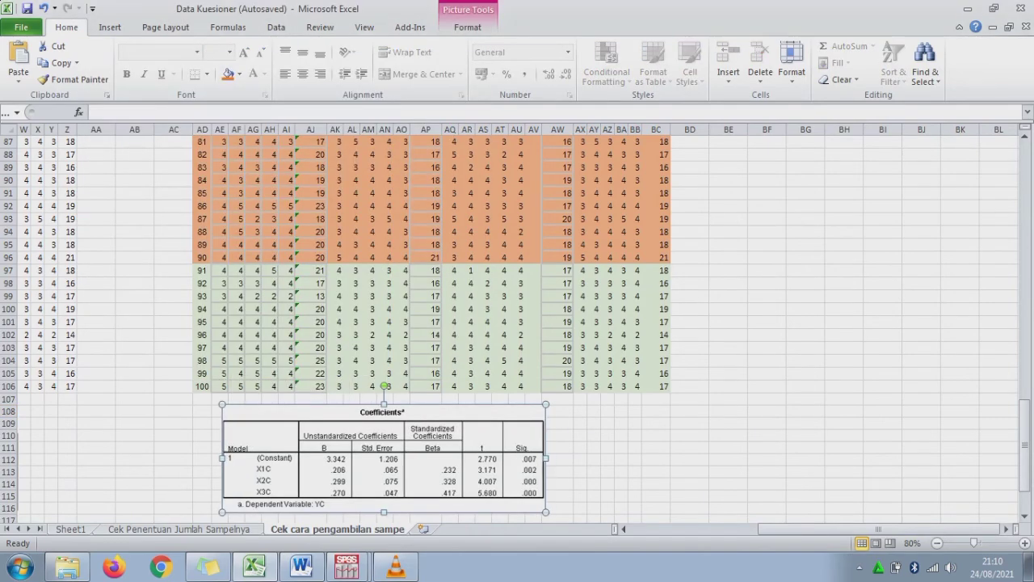
pyautogui.click(203, 470)
pyautogui.press('Left')
pyautogui.press('Left')
pyautogui.press('Left')
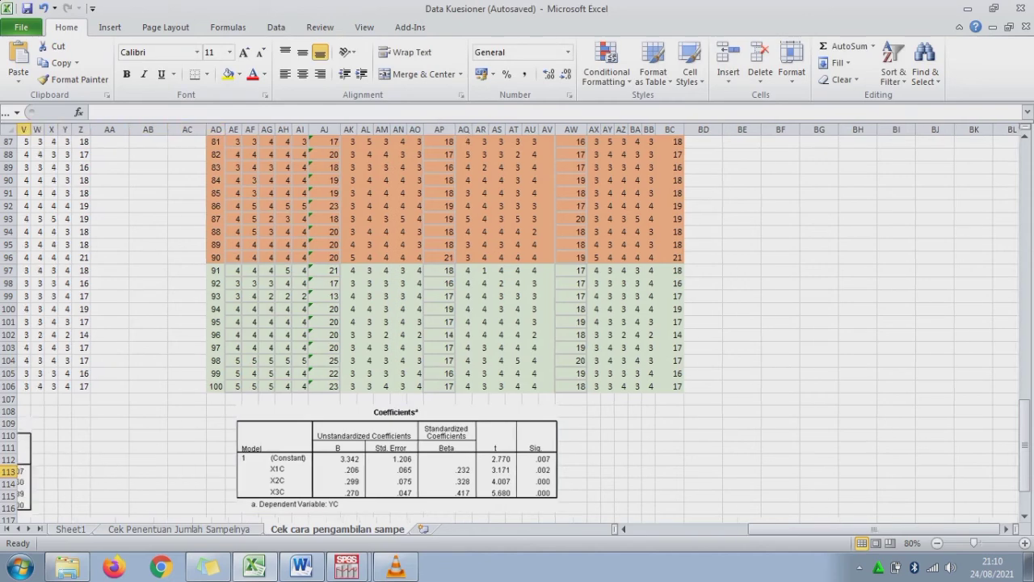
pyautogui.press('Left')
pyautogui.press('Left')
pyautogui.press('Left')
# Copy the sig < 0,05 significance notes block and paste it under the YC coefficients table
pyautogui.press('Down')
pyautogui.press('Down')
pyautogui.press('Down')
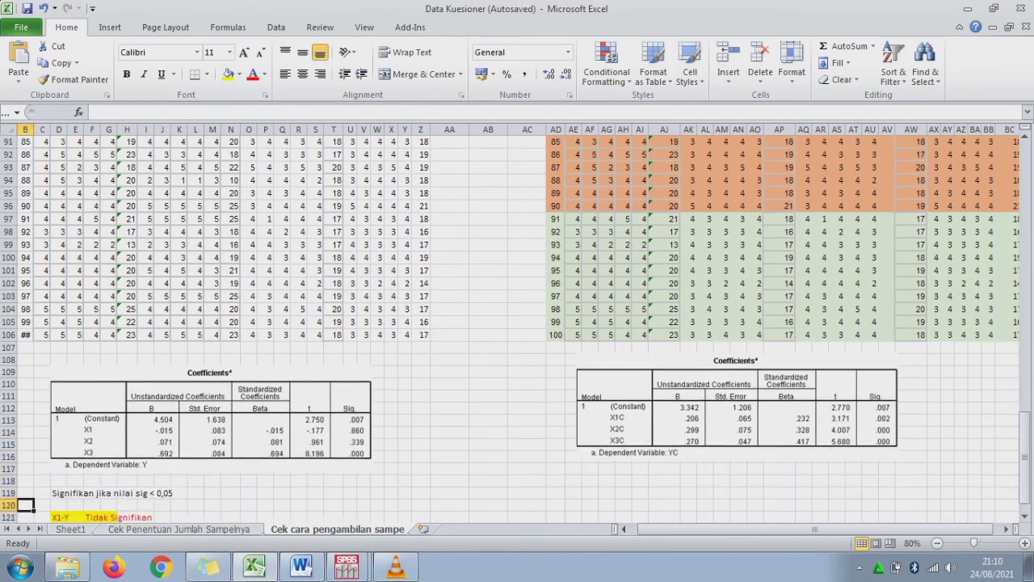
pyautogui.press('Down')
pyautogui.press('Down')
pyautogui.press('Down')
pyautogui.moveTo(57, 390); pyautogui.dragTo(135, 436)
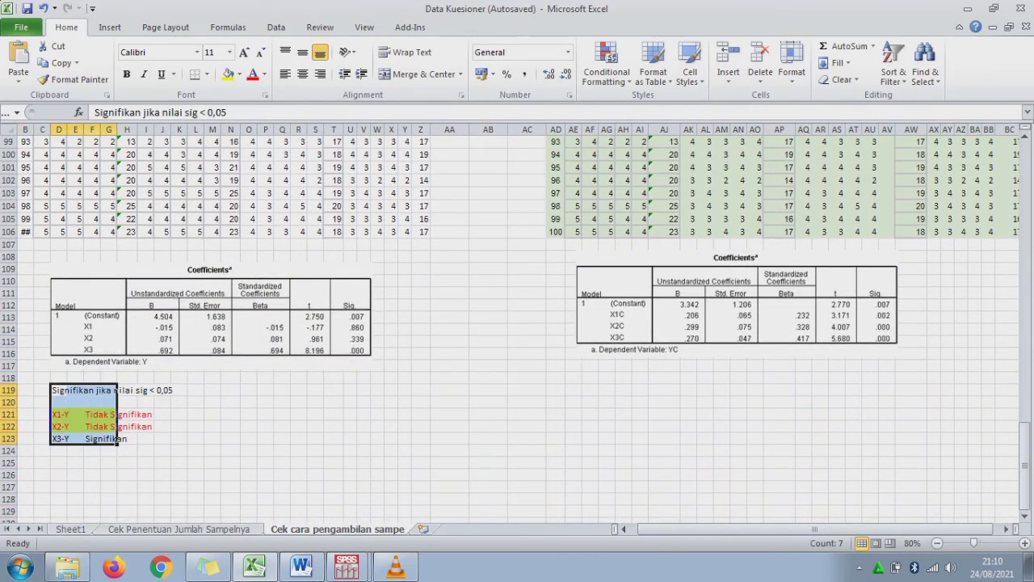
pyautogui.hotkey('ctrl', 'c')
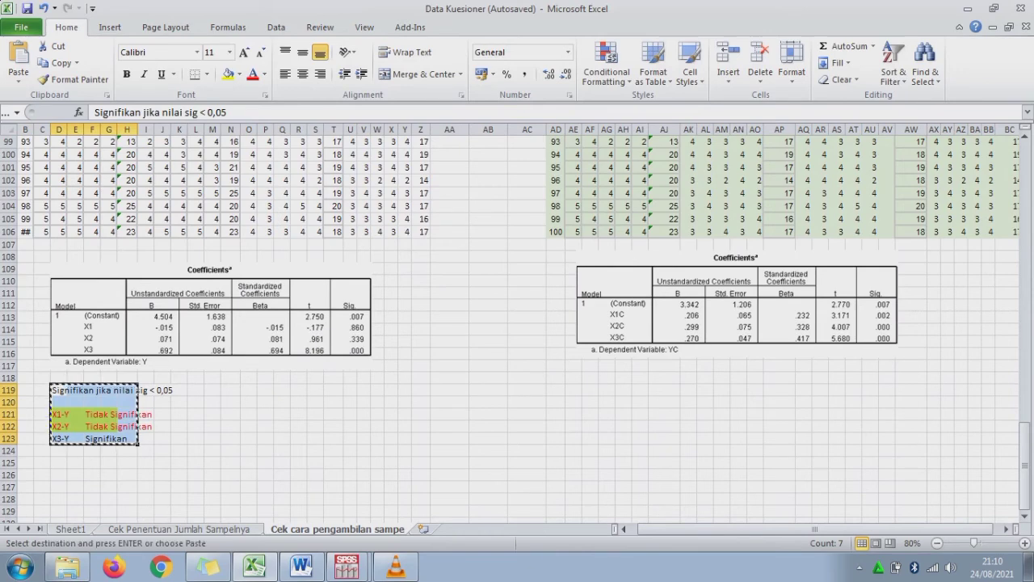
pyautogui.click(590, 378)
pyautogui.hotkey('ctrl', 'v')
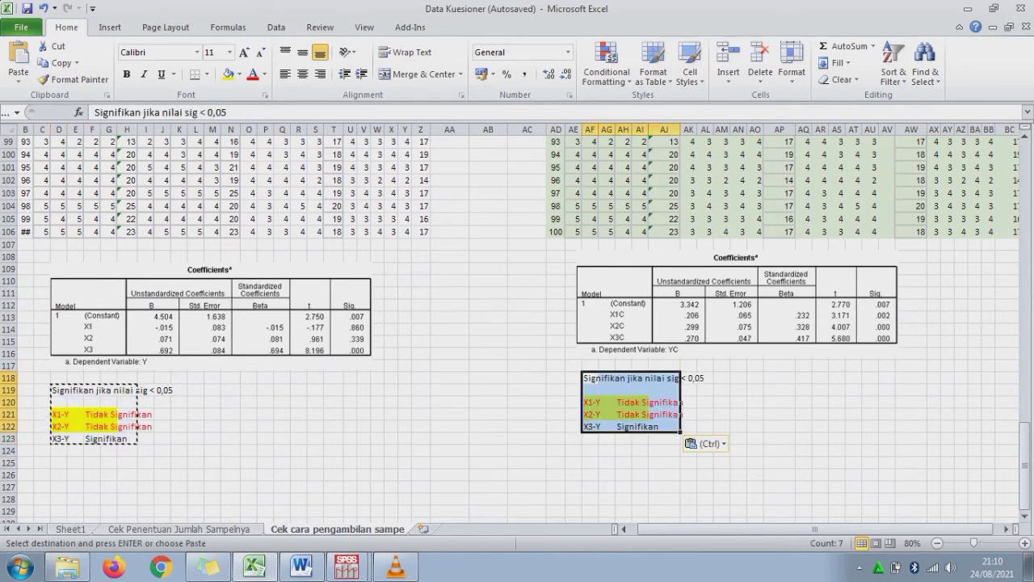
# Change the X1-Y verdict to Signifikan and keep the three verdicts' text Automatic black
pyautogui.click(623, 401)
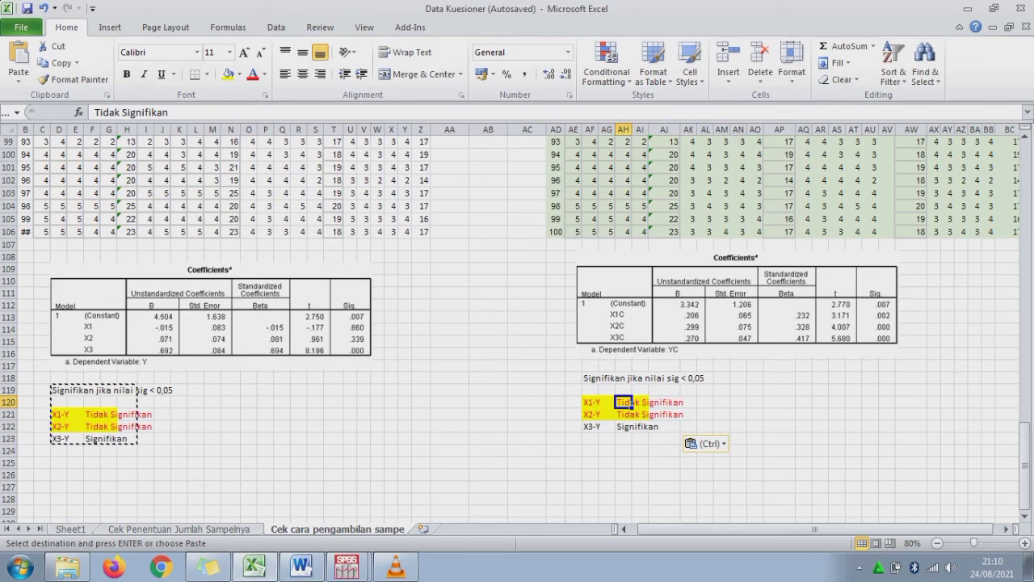
pyautogui.doubleClick(623, 401)
pyautogui.press('BackSpace')
pyautogui.press('BackSpace')
pyautogui.press('Delete')
pyautogui.press('Delete')
pyautogui.press('Delete')
pyautogui.press('Return')
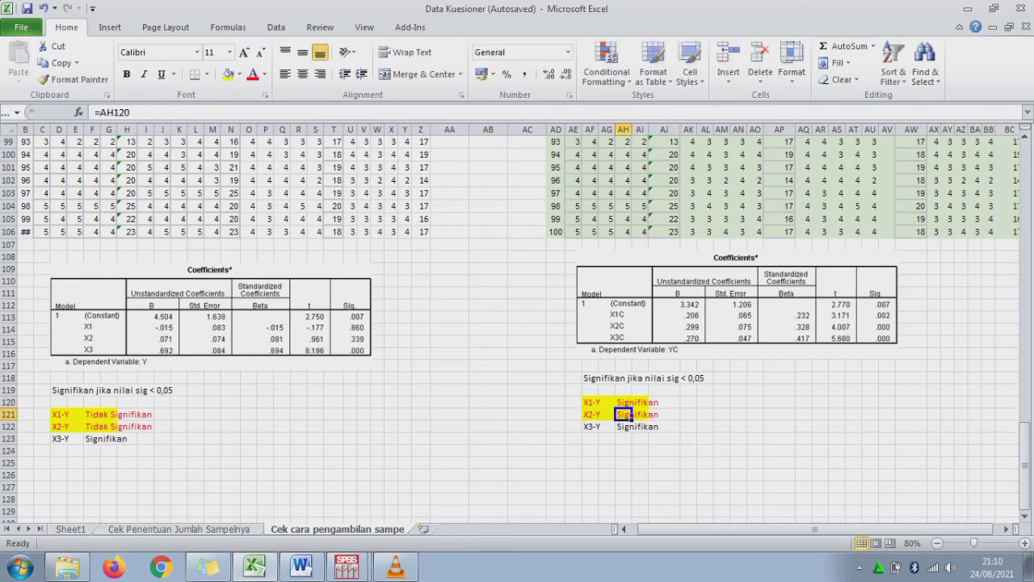
pyautogui.moveTo(590, 402); pyautogui.dragTo(670, 425)
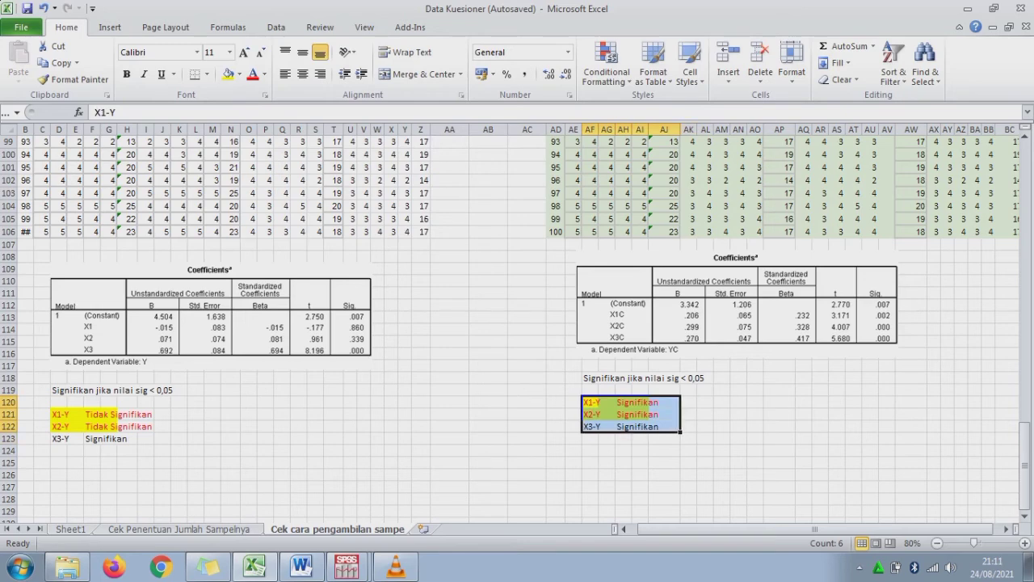
pyautogui.click(264, 73)
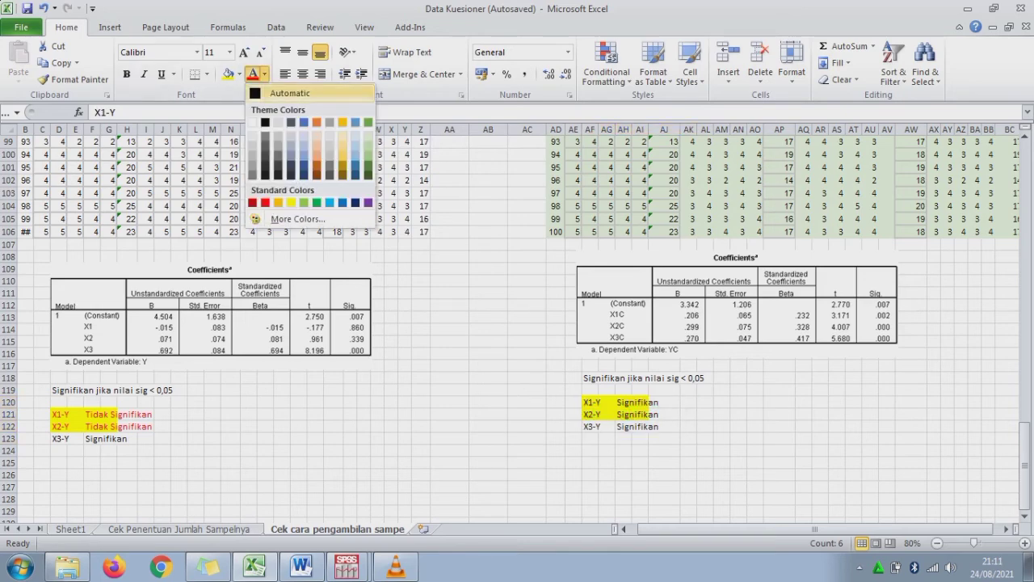
pyautogui.click(290, 93)
pyautogui.click(687, 413)
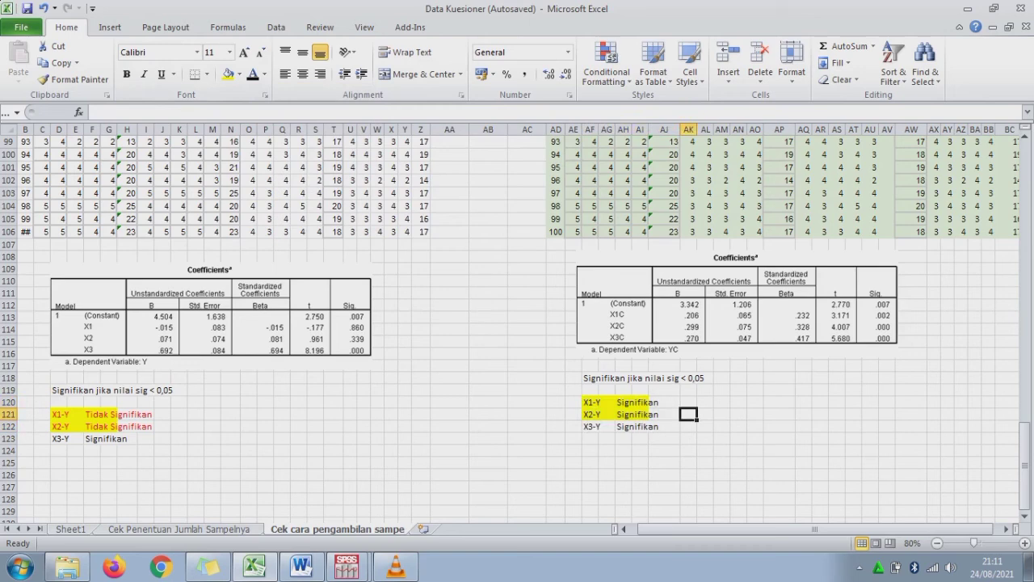
# Show Sheet1, check the Penentuan Jumlah Sampling heading in the Word notes, and return to Excel
pyautogui.hotkey('ctrl', 'pageup')
pyautogui.hotkey('ctrl', 'pageup')
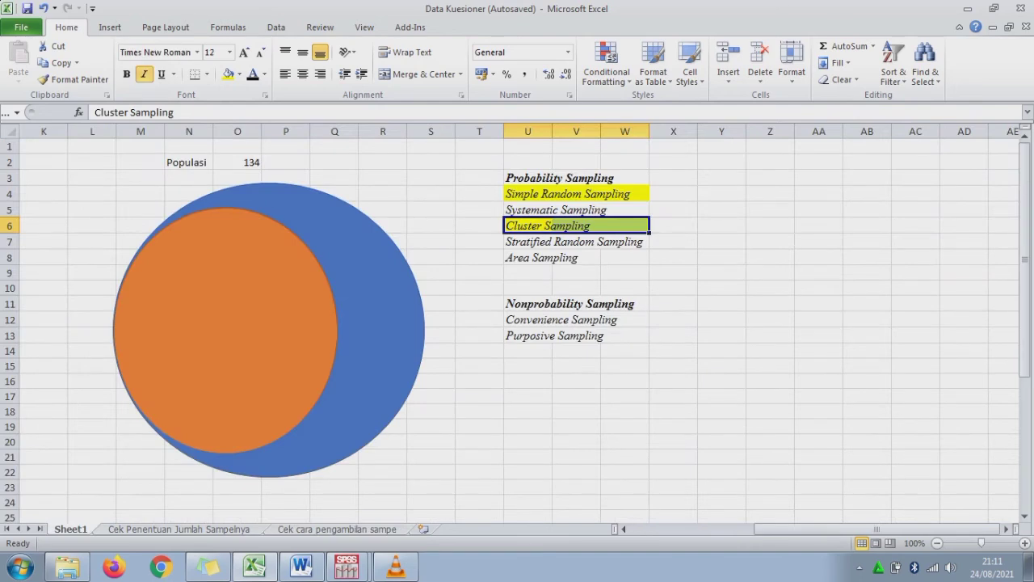
pyautogui.hscroll(-5, 518, 323)
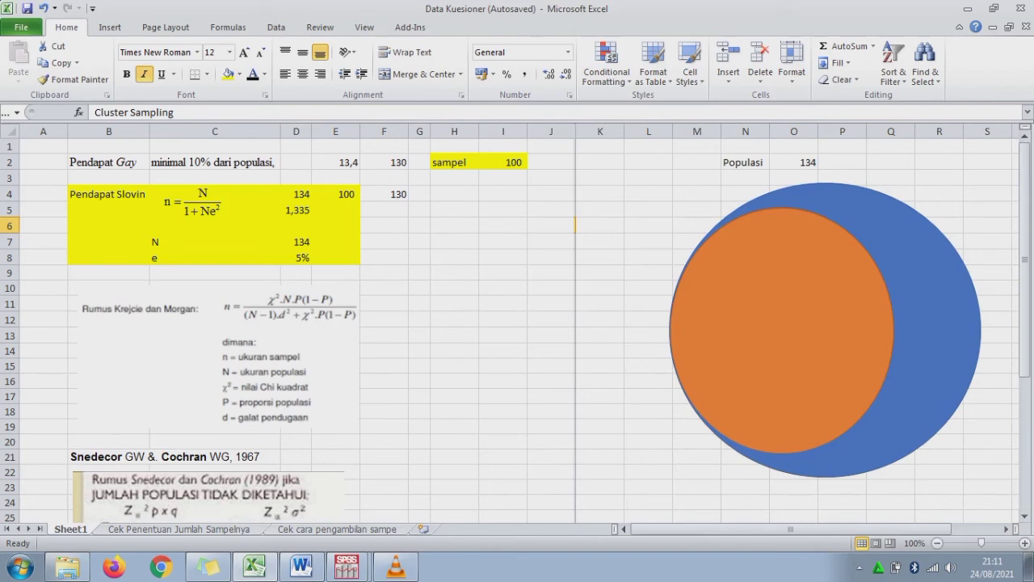
pyautogui.click(300, 566)
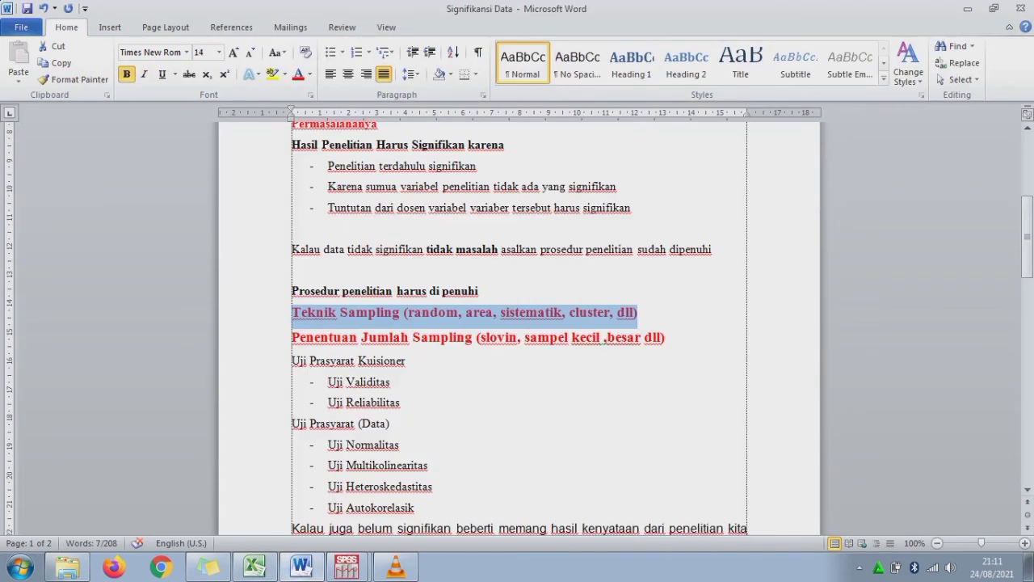
pyautogui.moveTo(292, 337); pyautogui.dragTo(665, 339)
pyautogui.click(255, 566)
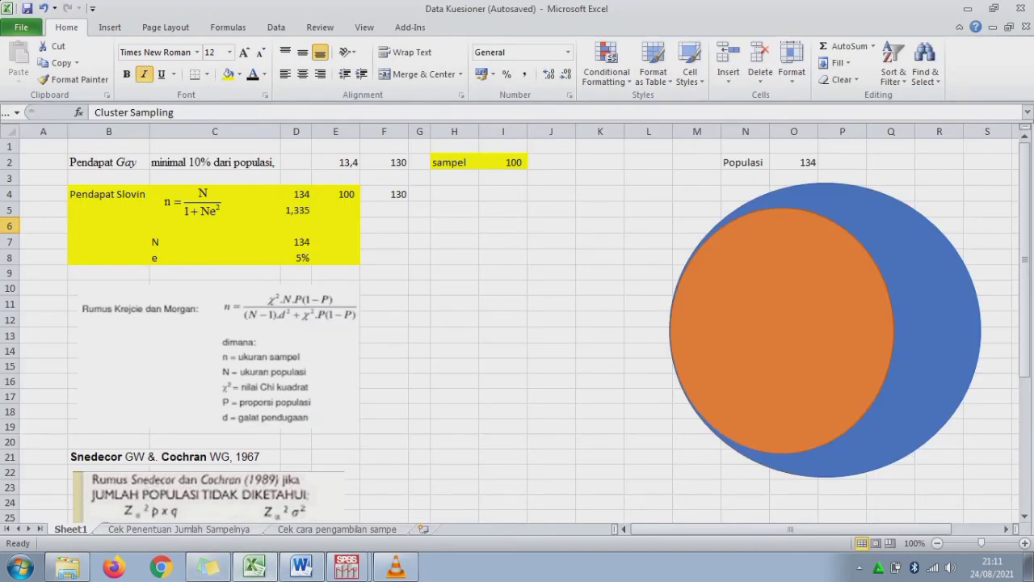
pyautogui.click(178, 528)
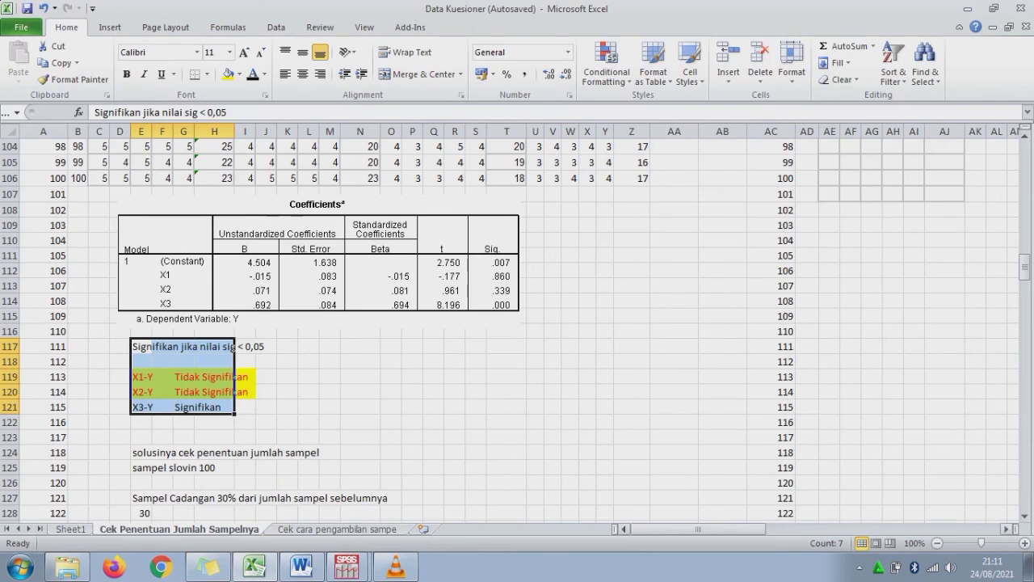
pyautogui.moveTo(698, 529); pyautogui.dragTo(792, 529)
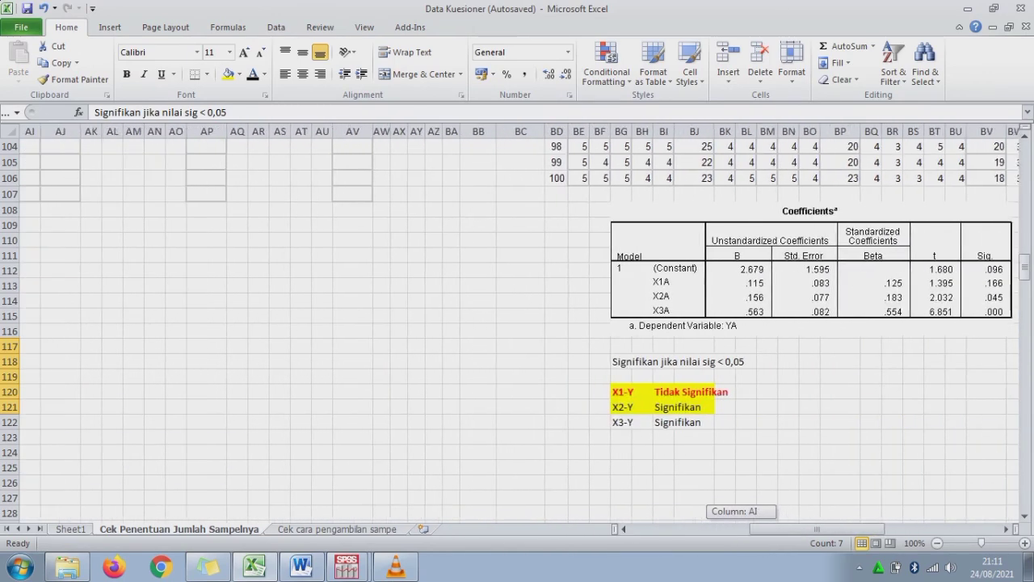
pyautogui.moveTo(792, 529); pyautogui.dragTo(798, 529)
pyautogui.moveTo(1025, 268); pyautogui.dragTo(1023, 267)
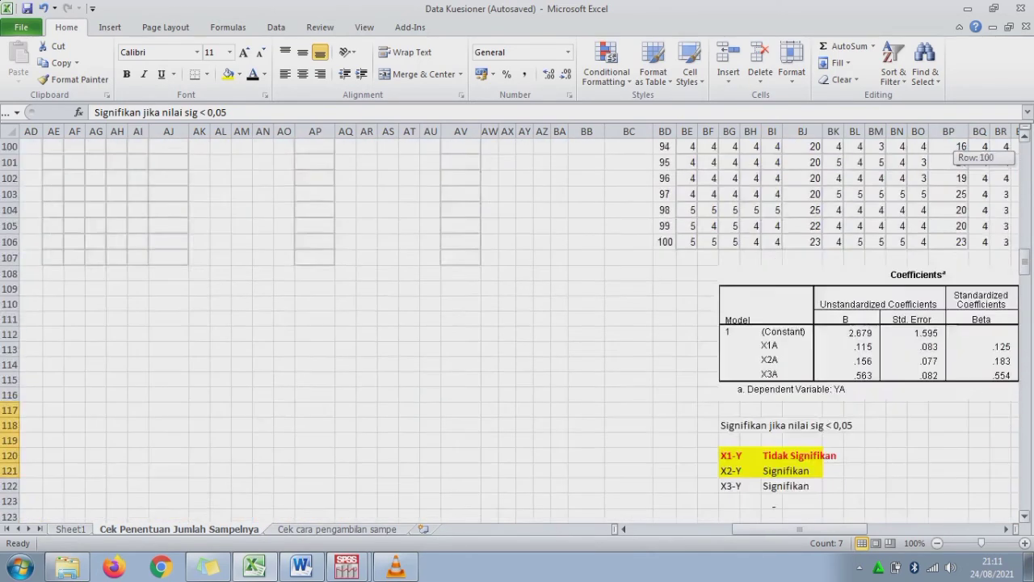
pyautogui.moveTo(1023, 155); pyautogui.dragTo(1022, 273)
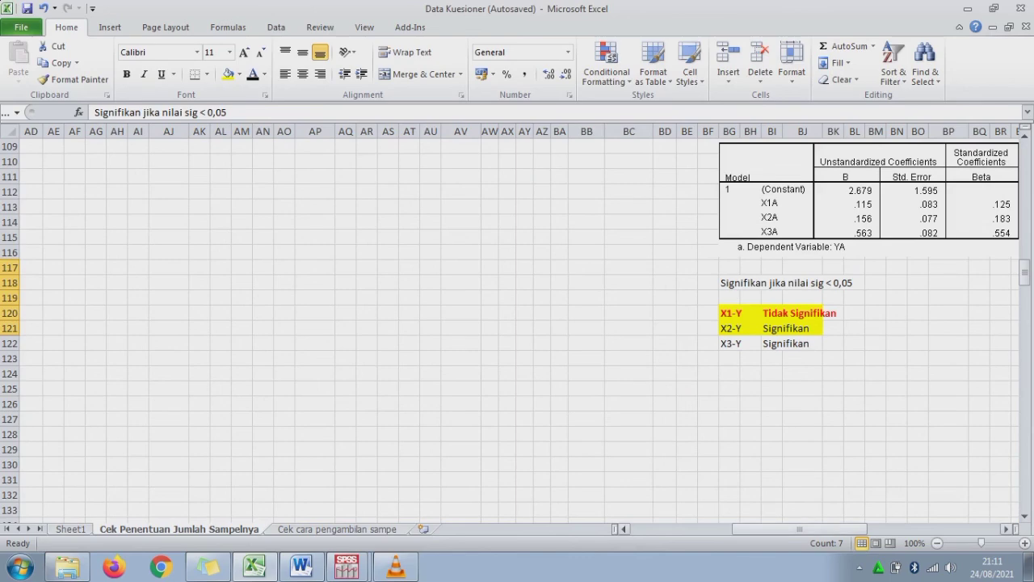
pyautogui.moveTo(799, 529); pyautogui.dragTo(841, 529)
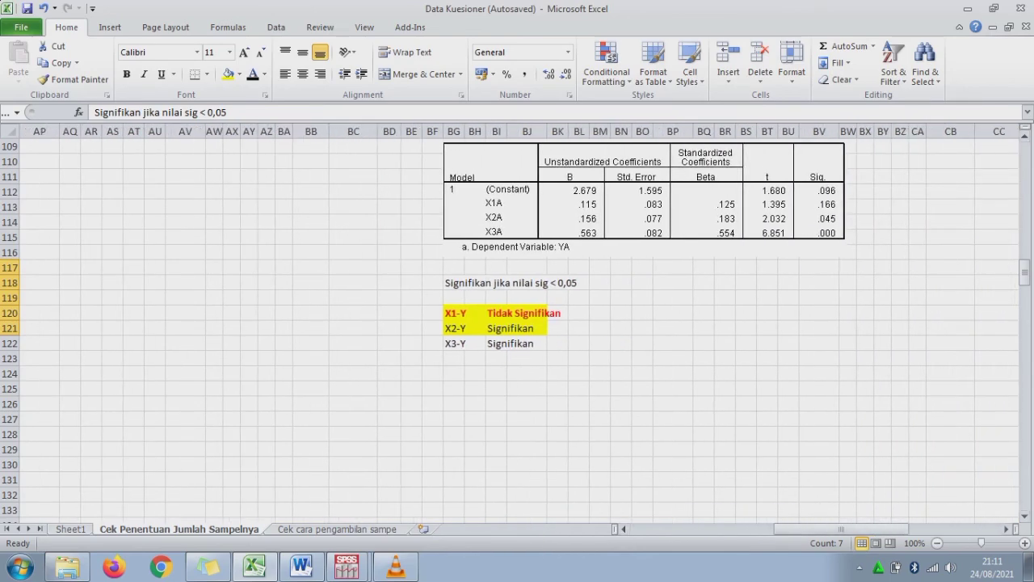
pyautogui.moveTo(1025, 273); pyautogui.dragTo(1025, 268)
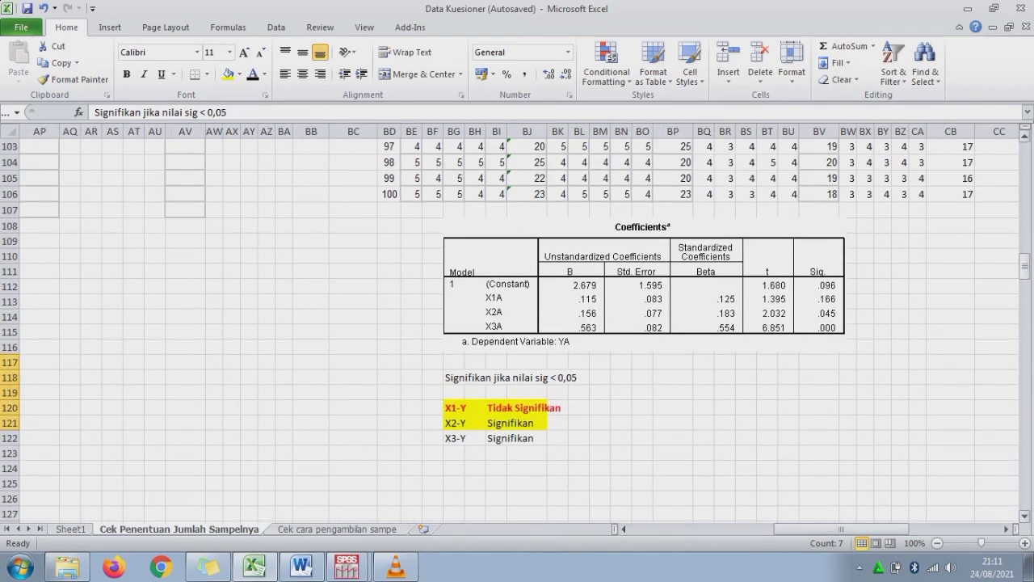
pyautogui.moveTo(840, 528); pyautogui.dragTo(931, 529)
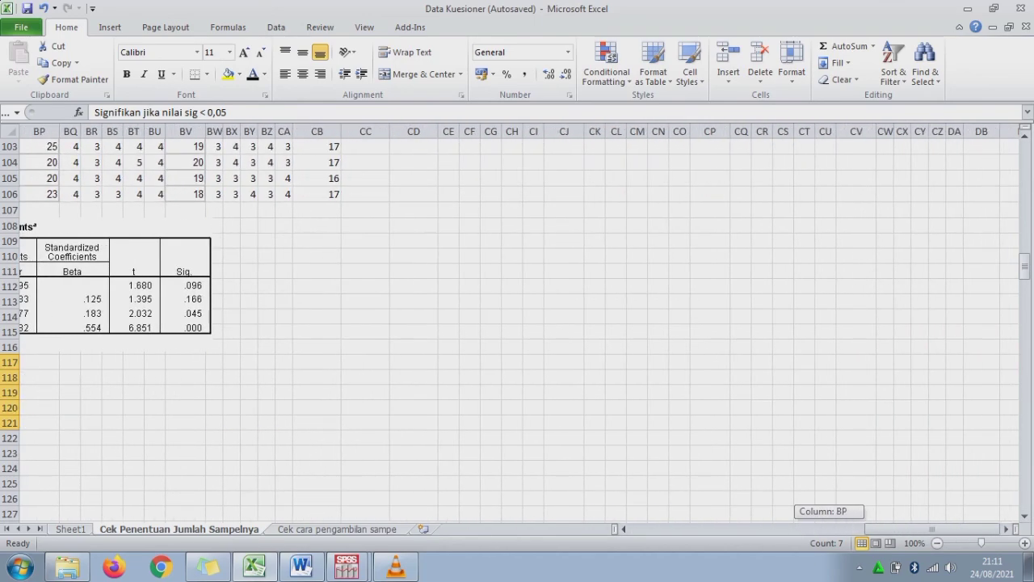
pyautogui.moveTo(1024, 267); pyautogui.dragTo(1024, 272)
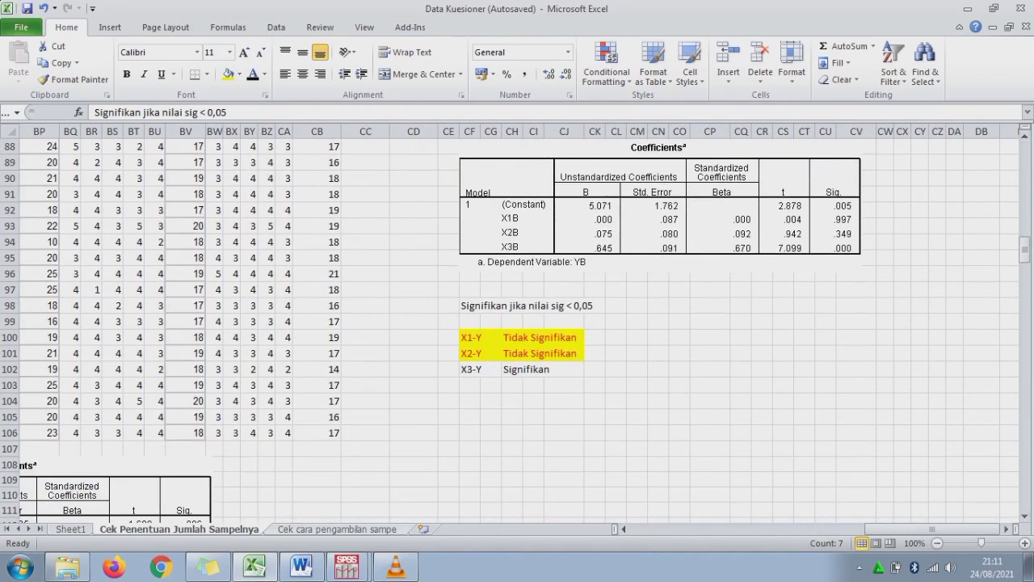
pyautogui.hotkey('ctrl', 'pagedown')
pyautogui.hotkey('ctrl', 'pageup')
pyautogui.hotkey('ctrl', 'pageup')
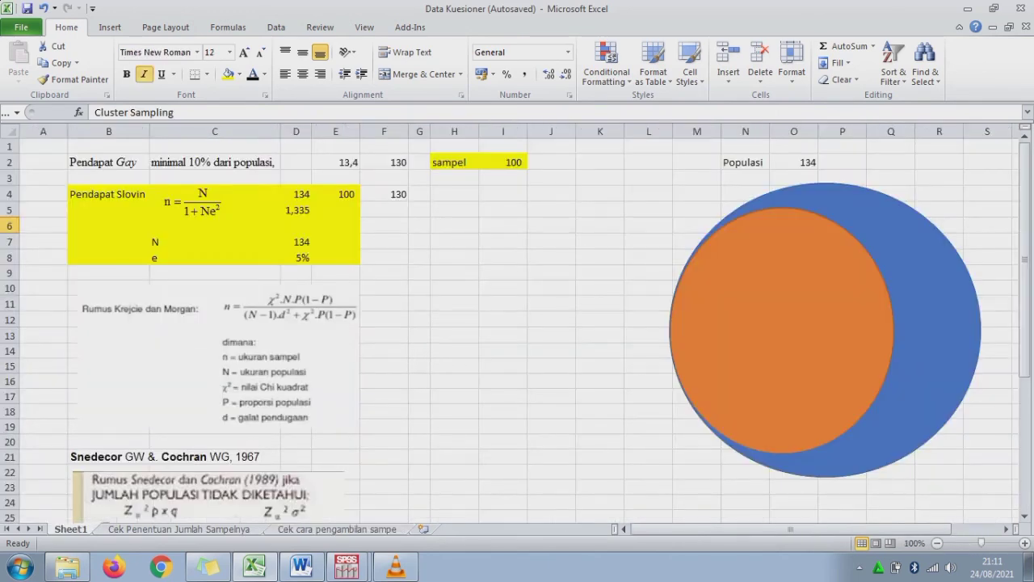
pyautogui.hotkey('alt', 'Tab')
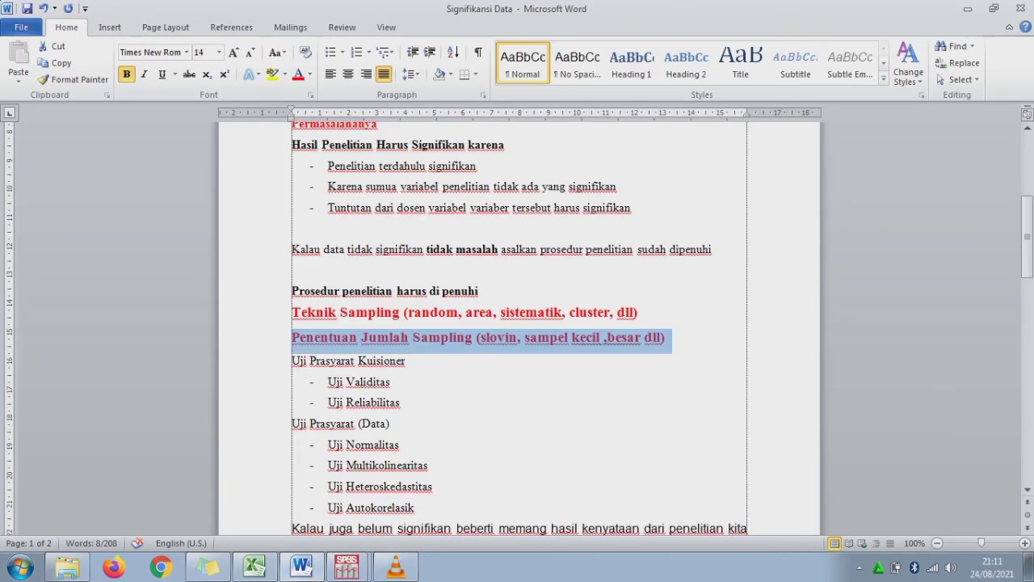
pyautogui.moveTo(292, 311); pyautogui.dragTo(638, 313)
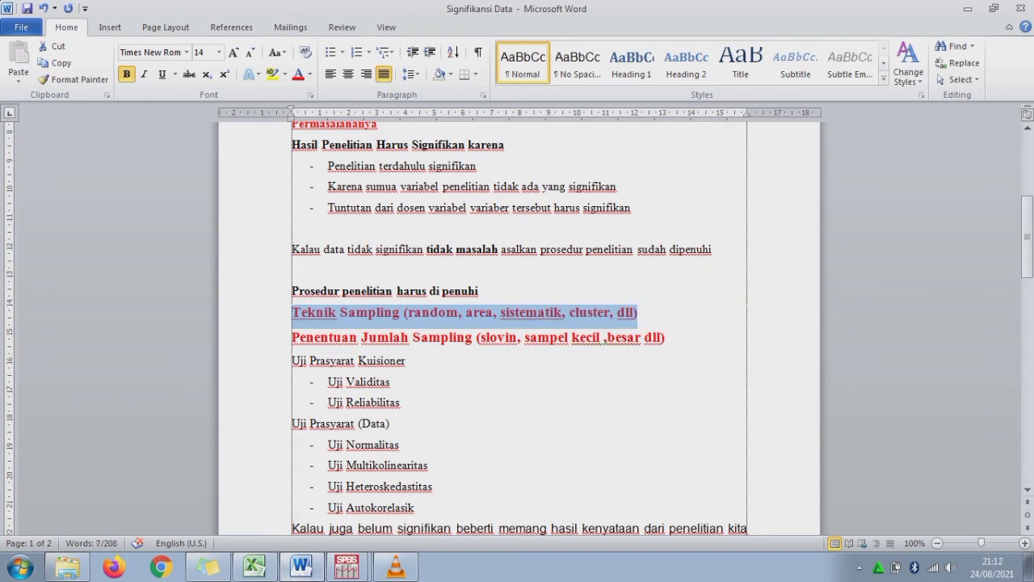
pyautogui.hotkey('alt', 'Tab')
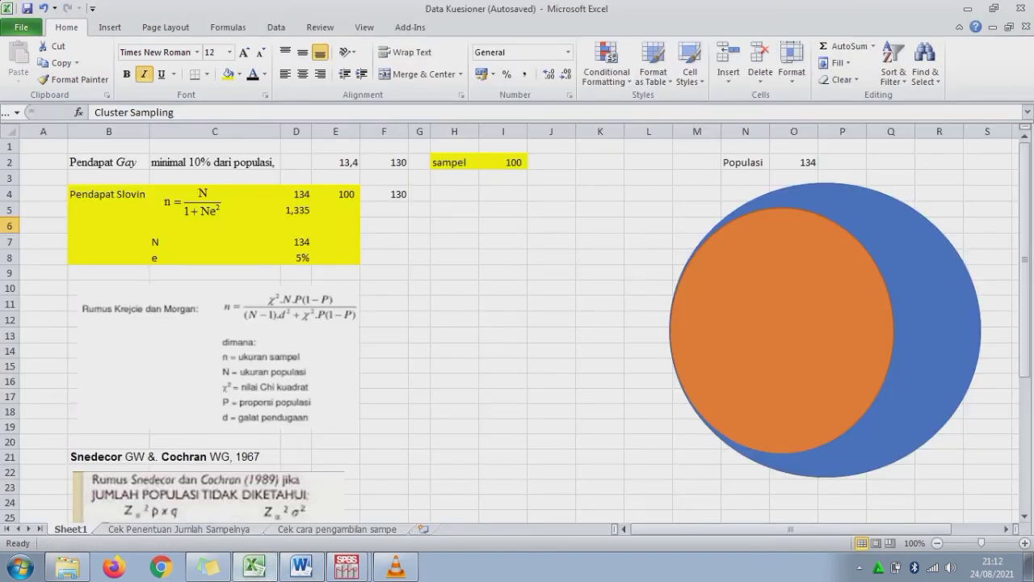
# Select the Probability Sampling list U3:W8 on Sheet1, then move to the cluster-sample coefficients sheet
pyautogui.click(794, 178)
pyautogui.press('Right')
pyautogui.press('Right')
pyautogui.press('Right')
pyautogui.press('Right')
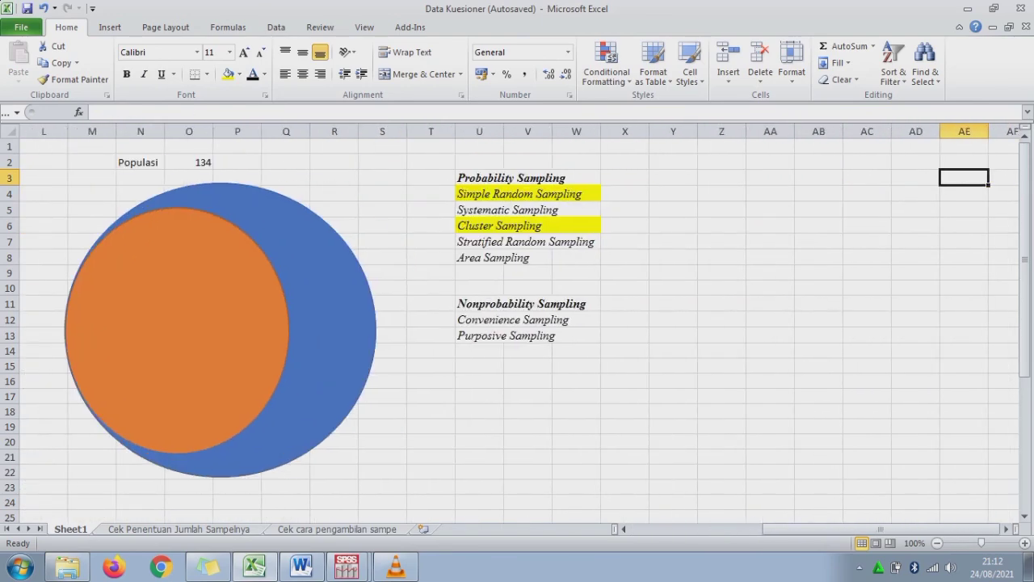
pyautogui.moveTo(479, 177); pyautogui.dragTo(576, 257)
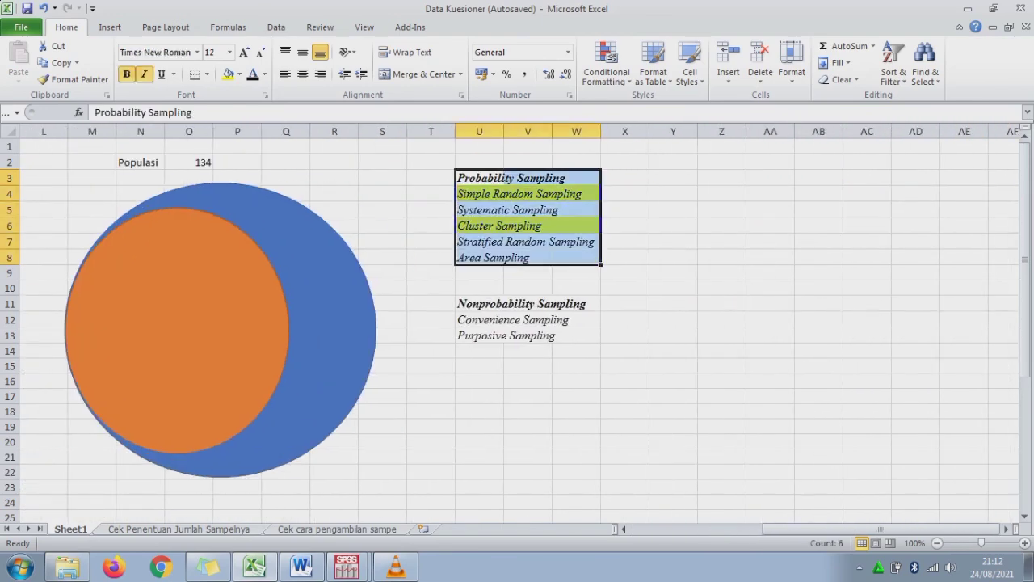
pyautogui.hotkey('ctrl', 'pagedown')
pyautogui.hotkey('ctrl', 'pagedown')
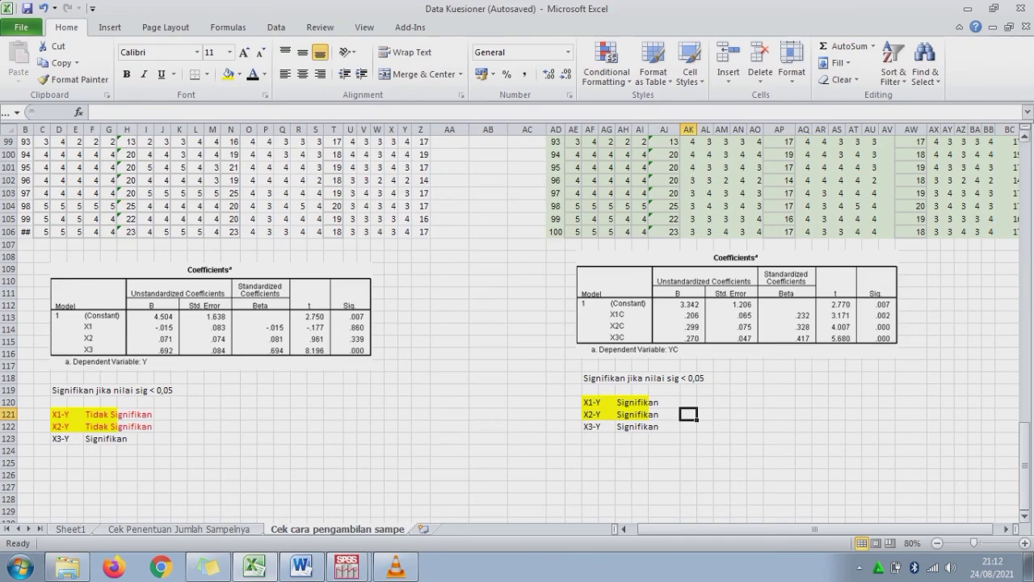
# Fill the X1-Y, X2-Y and X3-Y Signifikan cluster-sample rows with yellow
pyautogui.moveTo(1025, 441); pyautogui.dragTo(1023, 438)
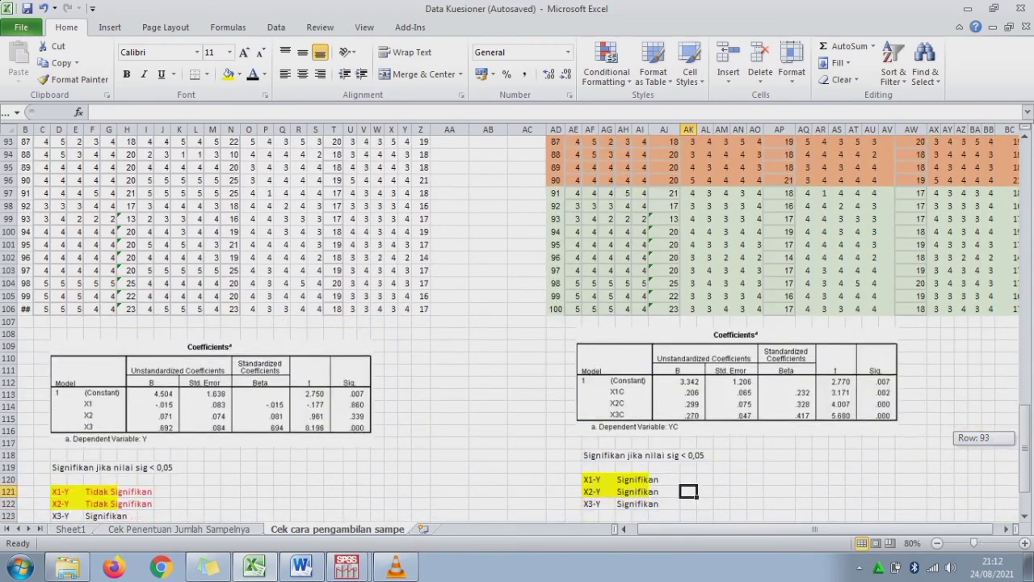
pyautogui.click(721, 390)
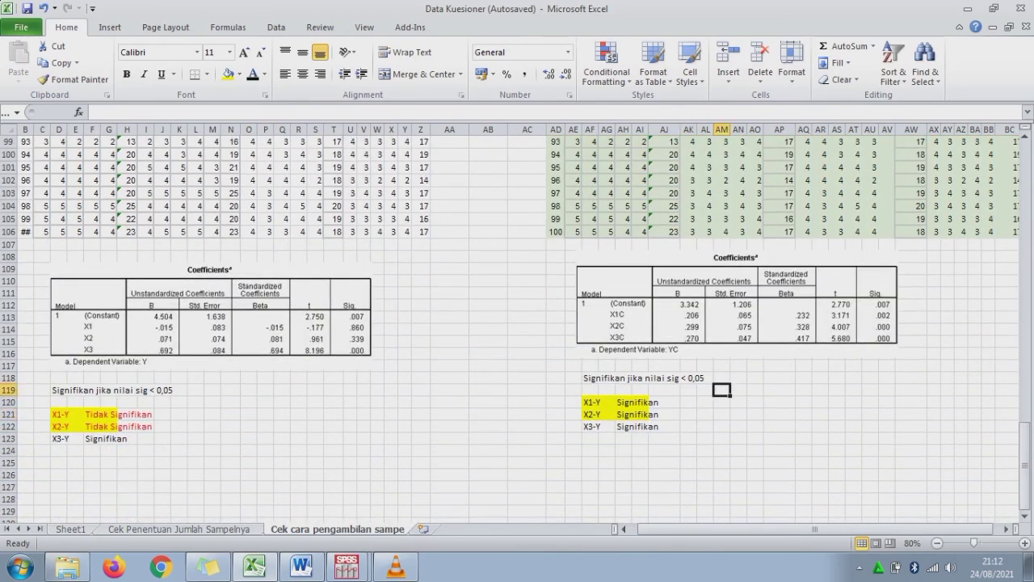
pyautogui.moveTo(590, 401); pyautogui.dragTo(626, 429)
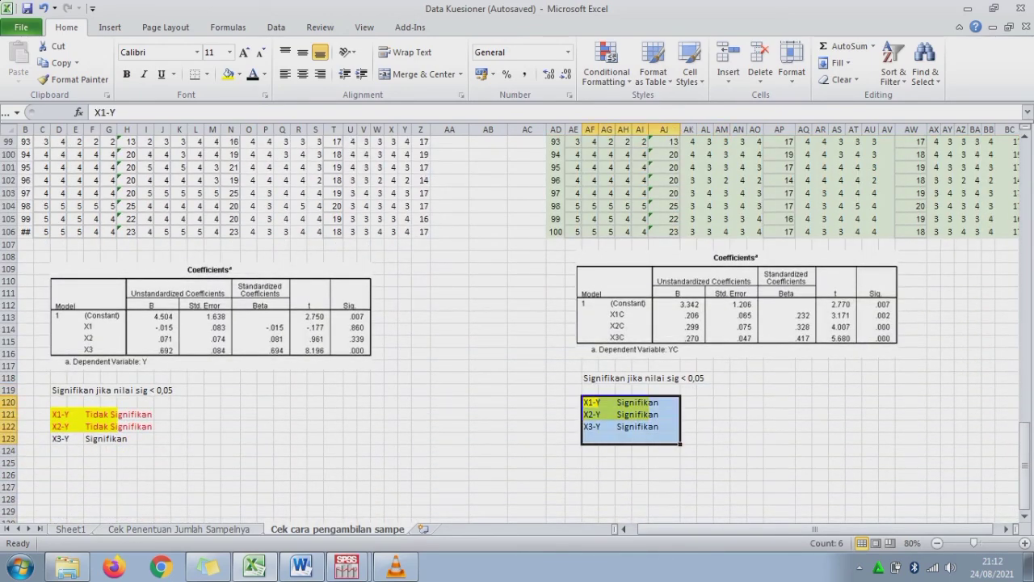
pyautogui.click(229, 73)
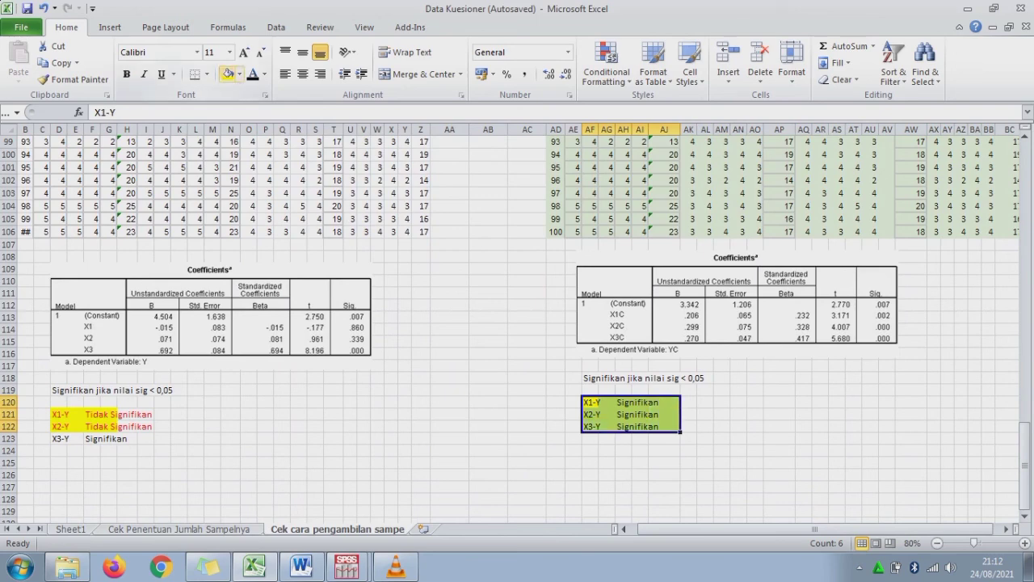
pyautogui.click(487, 426)
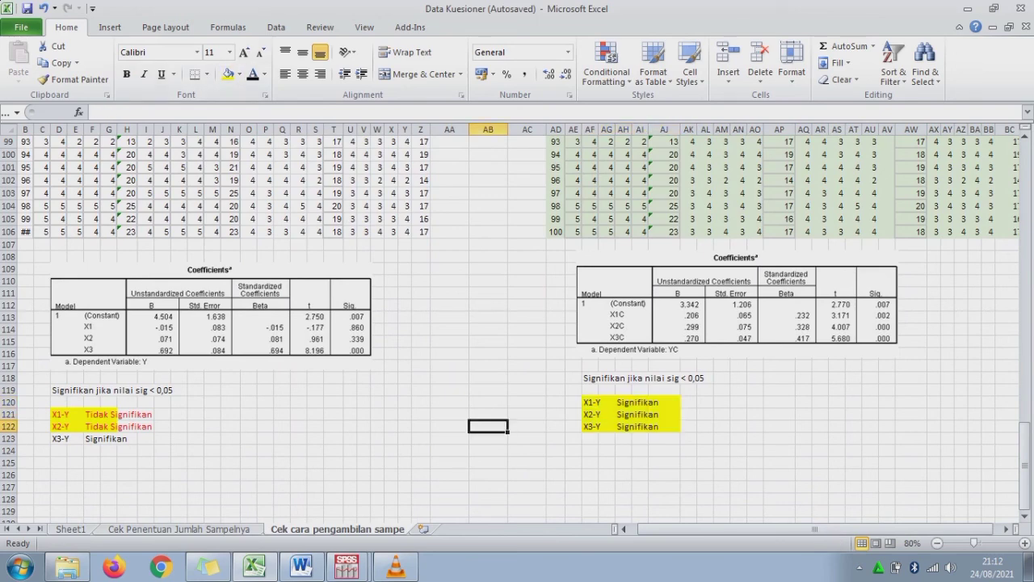